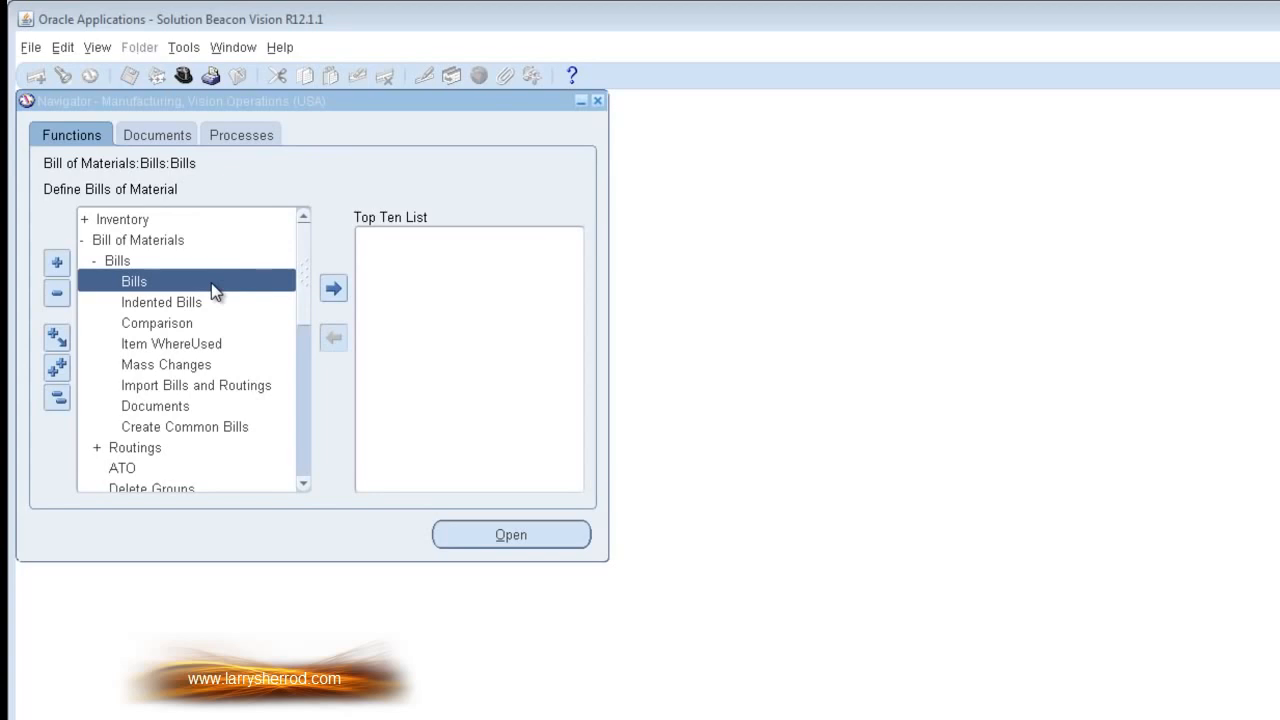
Open the Bills form and find the bill of material for item AS54888.
double_click(212, 284)
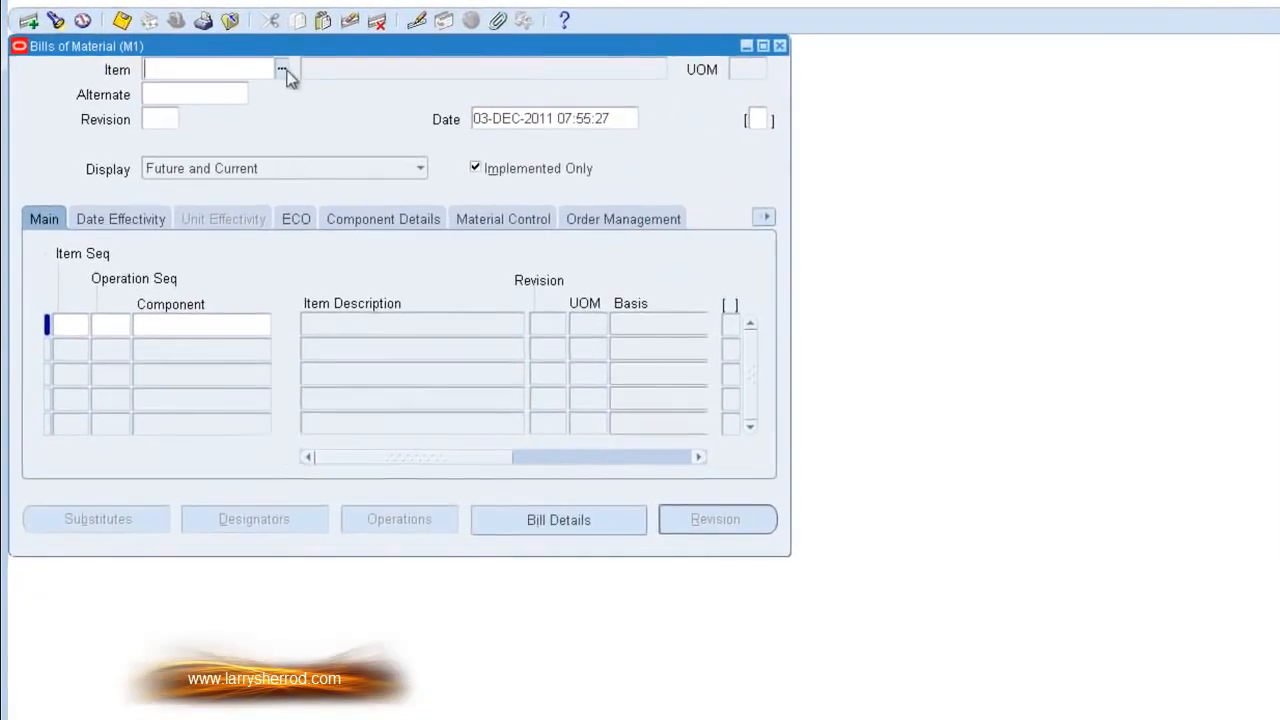
left_click_drag(291, 46, 841, 66)
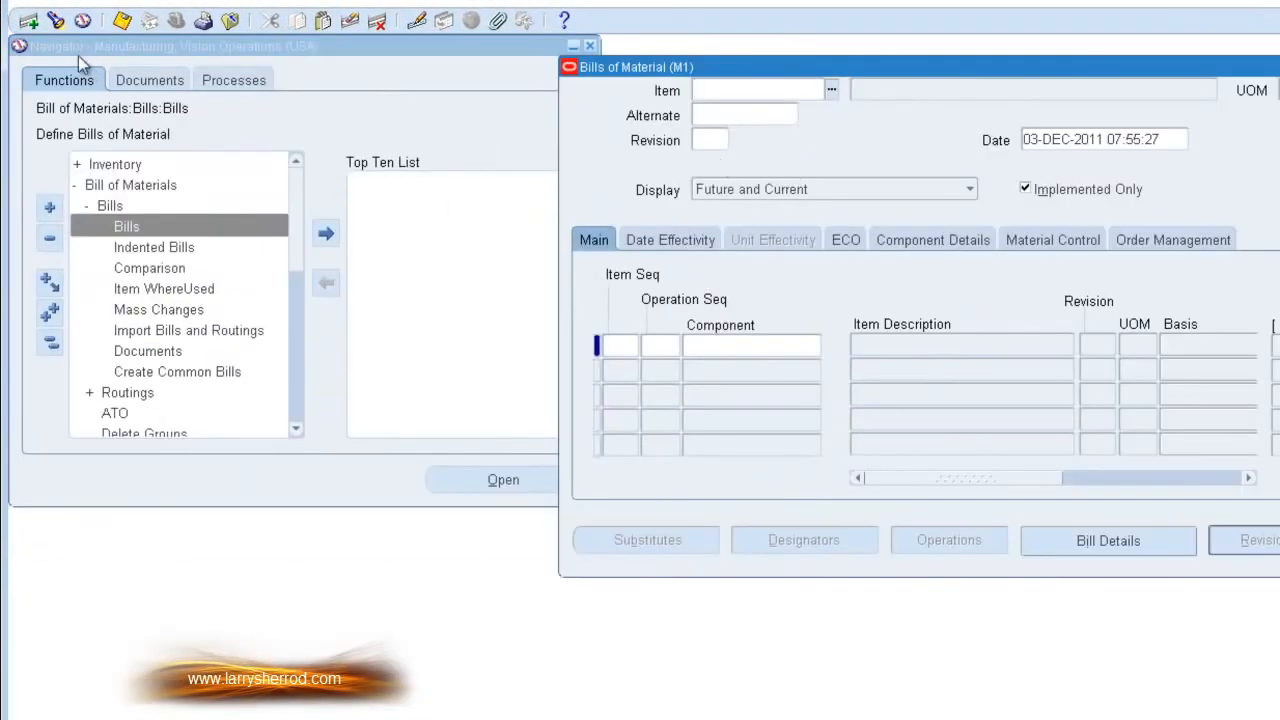
left_click(55, 27)
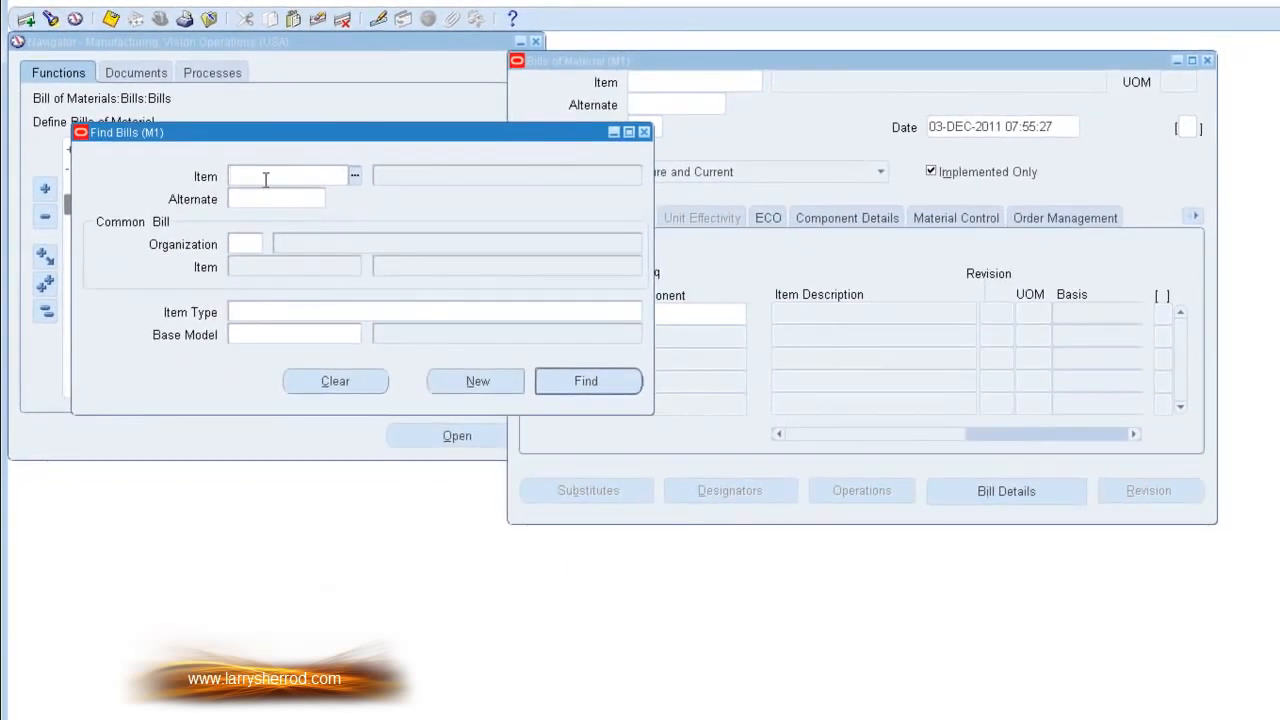
type("AS54888")
left_click(563, 382)
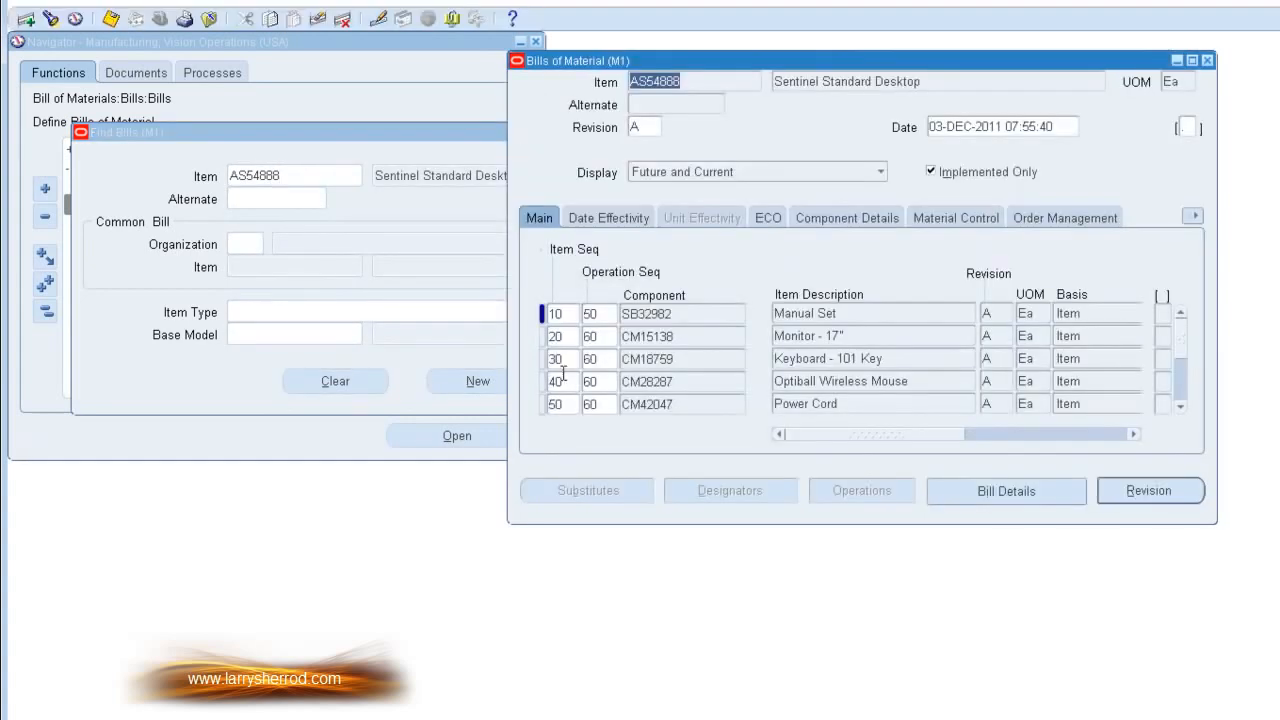
Minimize the Bills Summary and Find Bills windows, leaving the Bills of Material window beside the Navigator.
left_click(341, 137)
left_click(709, 62)
left_click_drag(709, 62, 763, 277)
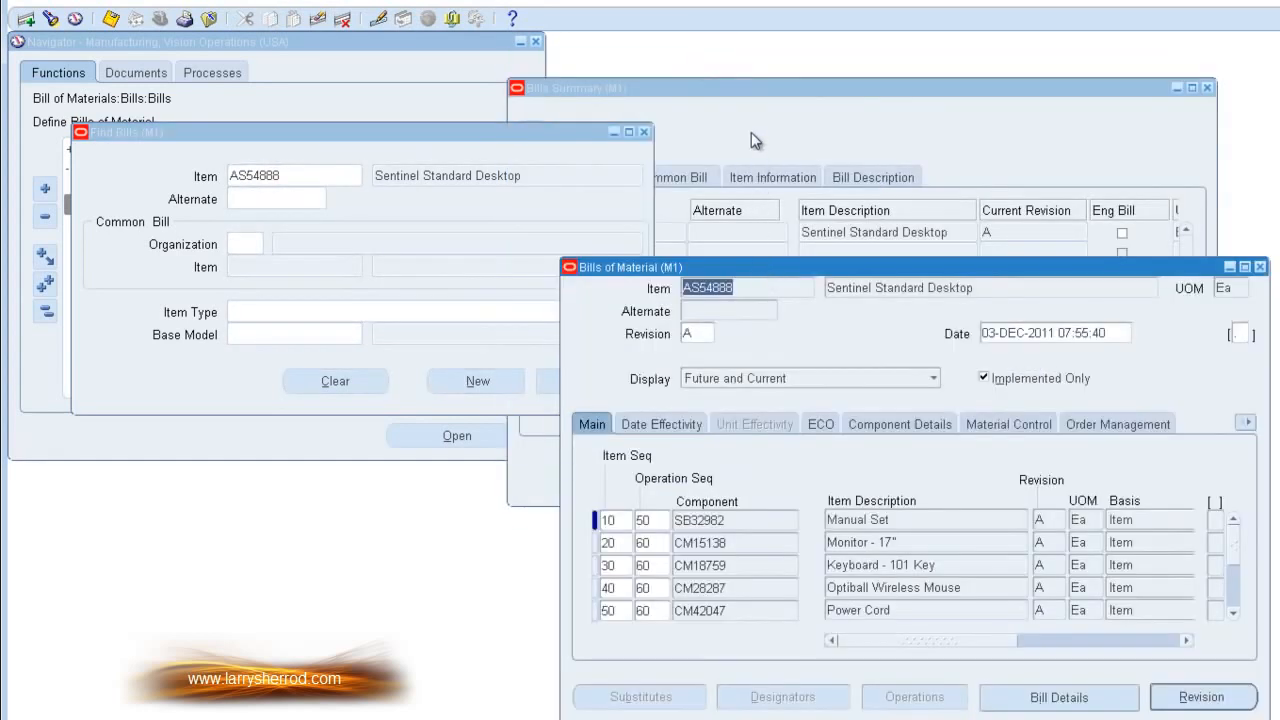
left_click(745, 89)
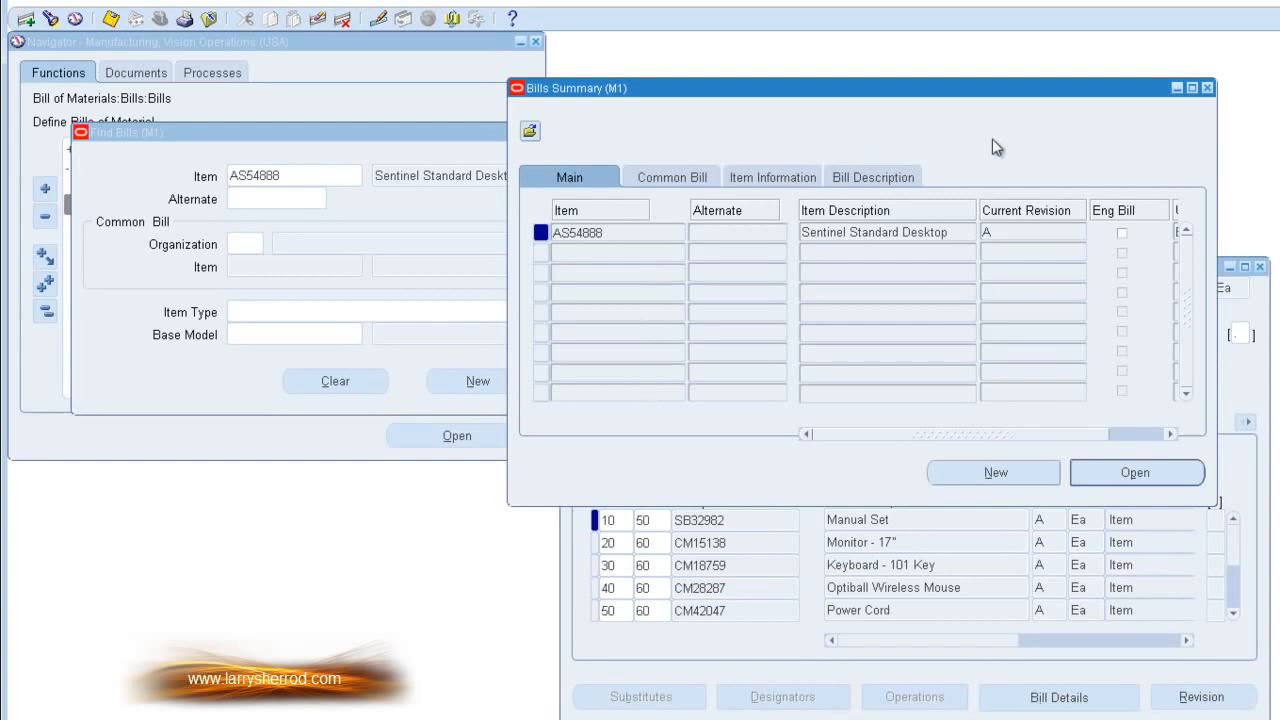
left_click(1176, 88)
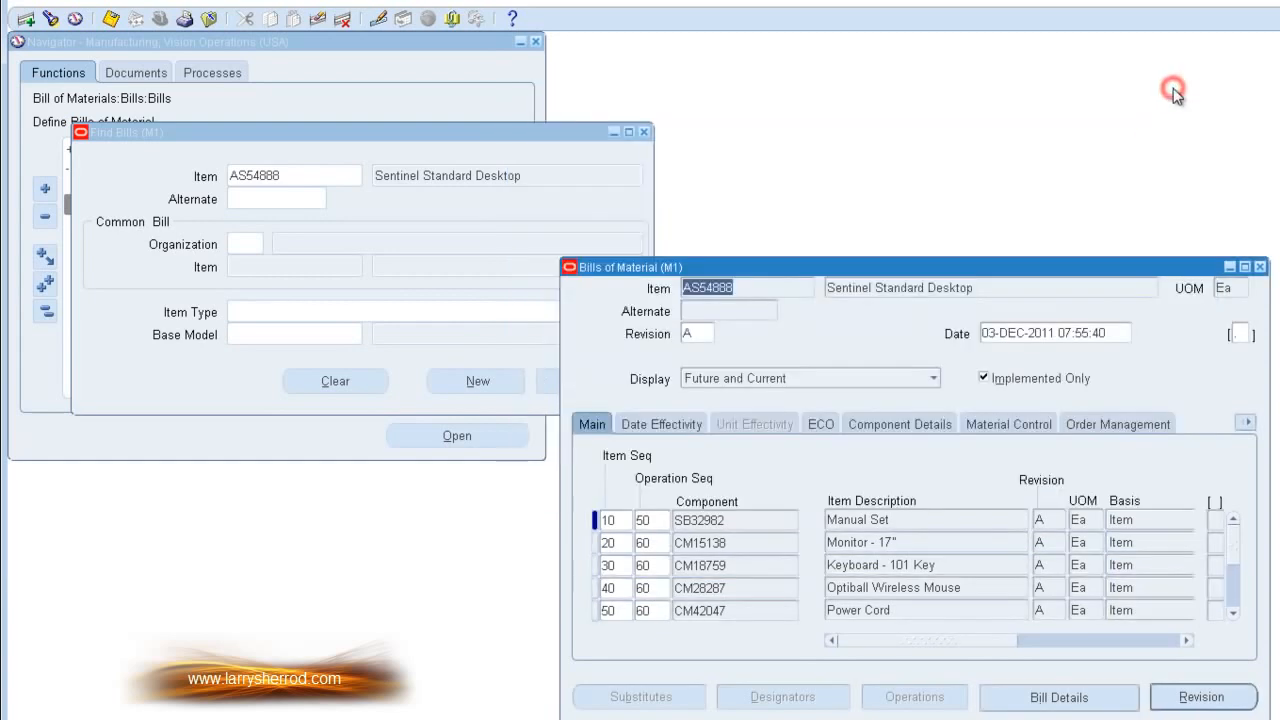
left_click_drag(968, 270, 917, 73)
left_click(472, 132)
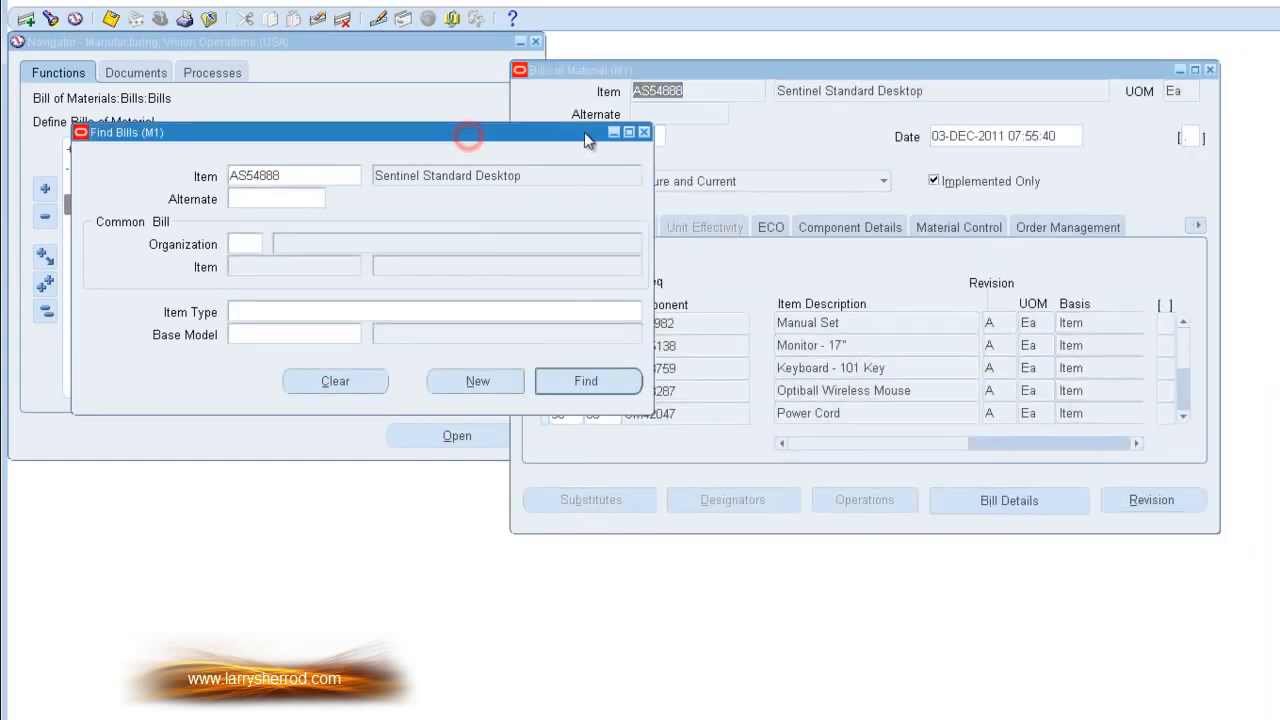
left_click(610, 135)
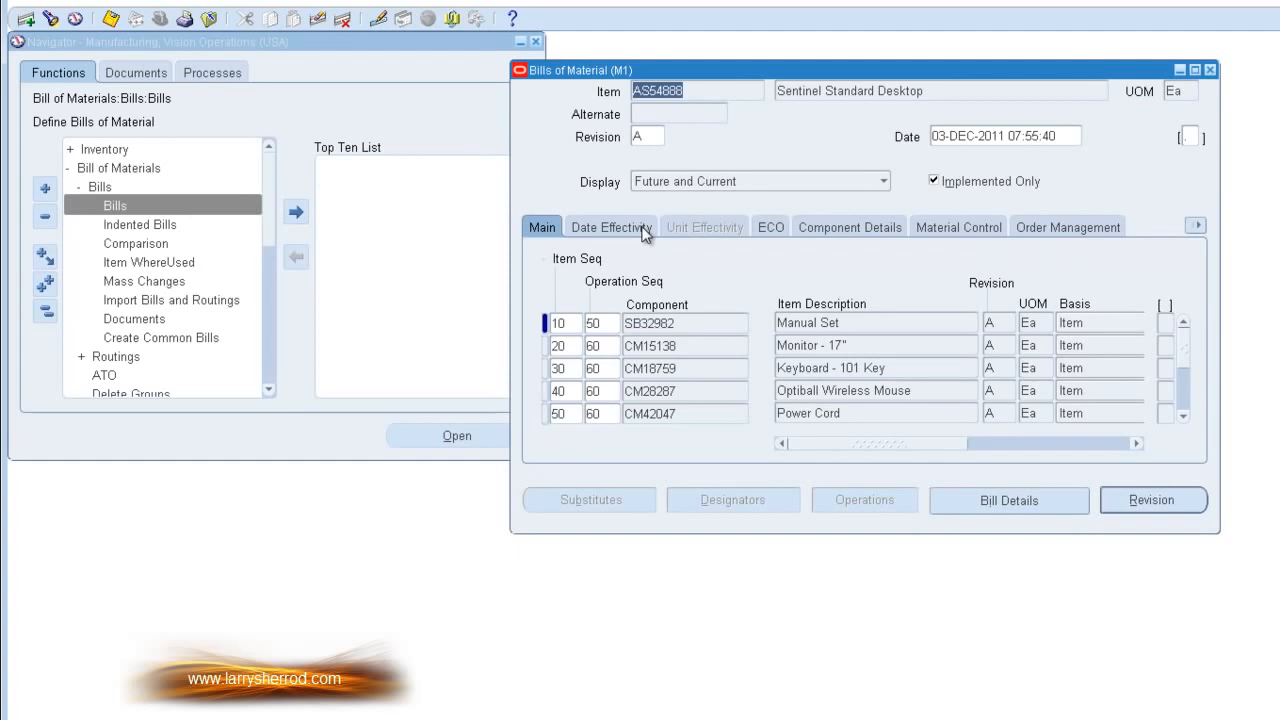
Go through the five listed components of the AS54888 bill and their item descriptions.
left_click(684, 323)
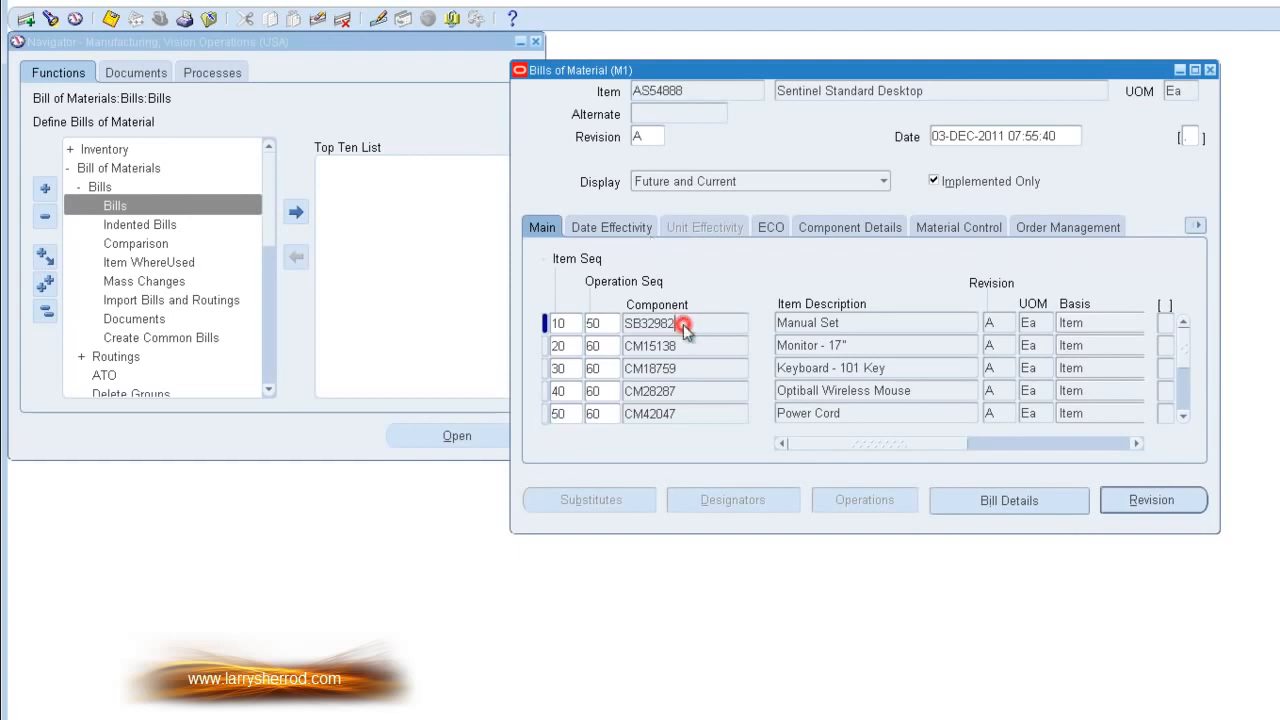
left_click(687, 345)
left_click(690, 367)
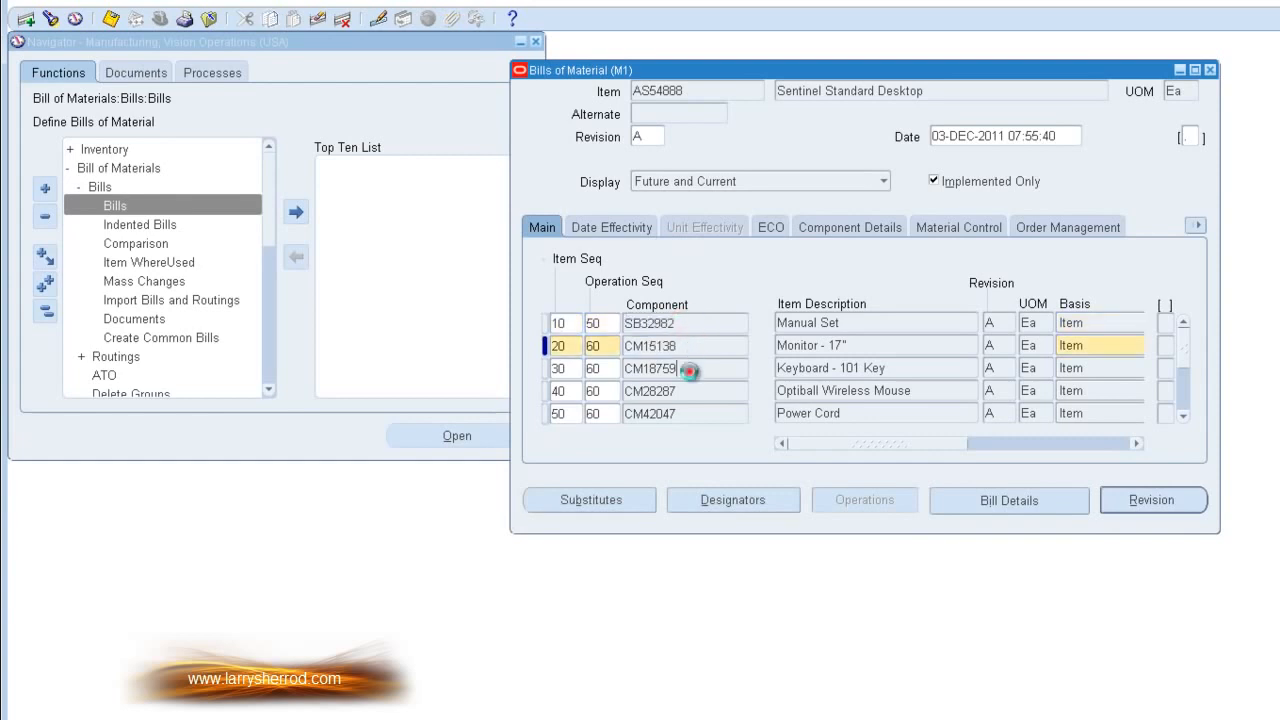
left_click(690, 390)
left_click(690, 413)
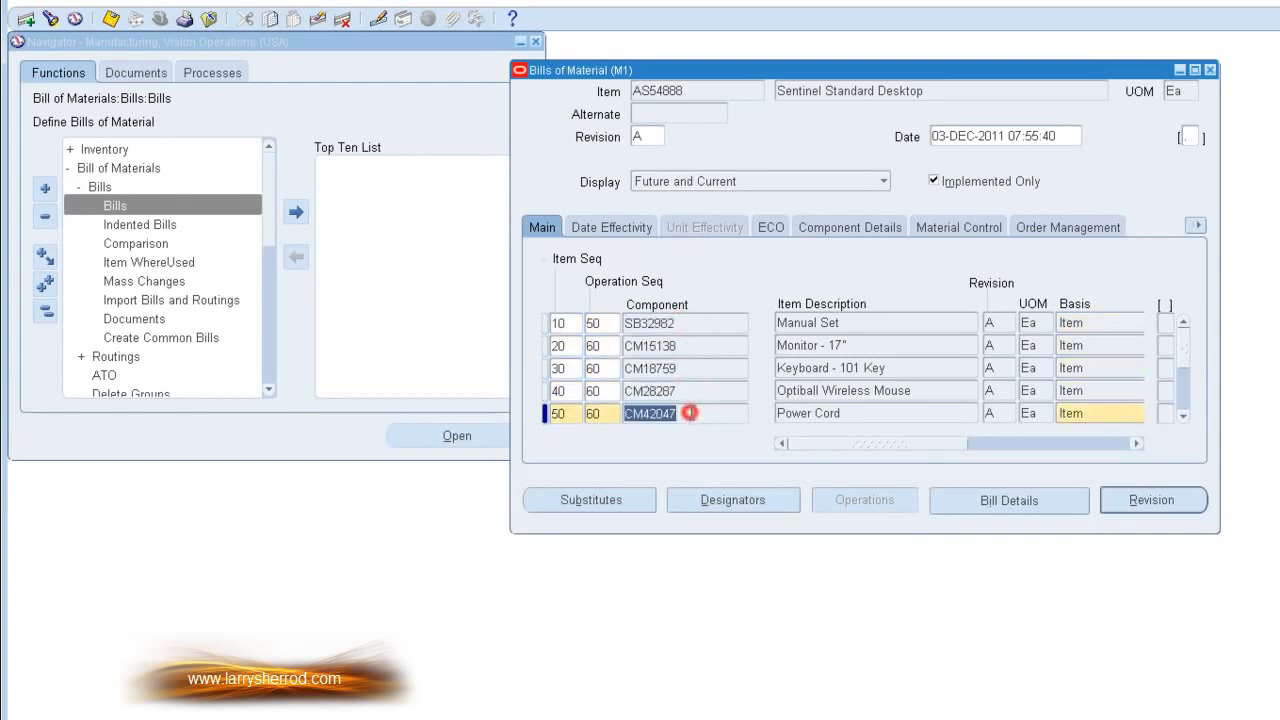
left_click(873, 326)
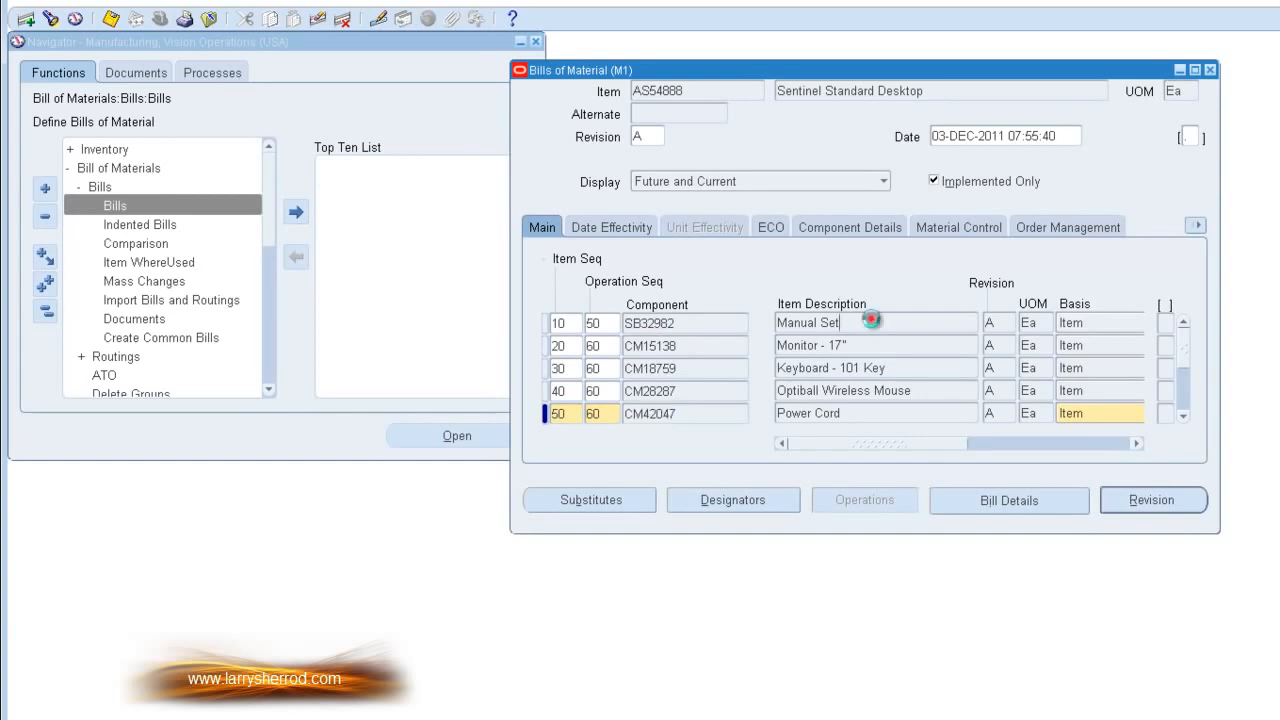
left_click_drag(880, 443, 826, 453)
left_click(899, 323)
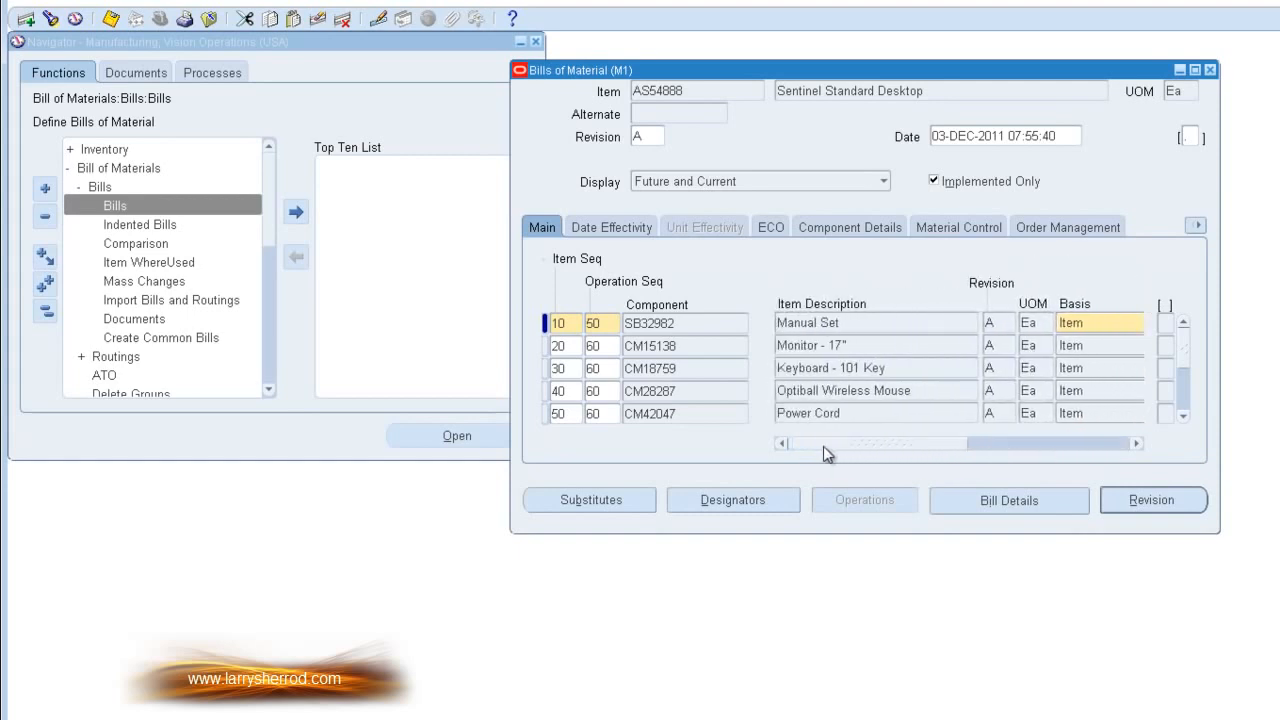
Review the effectivity dates and ECO implementation status of the bill's components.
left_click(612, 228)
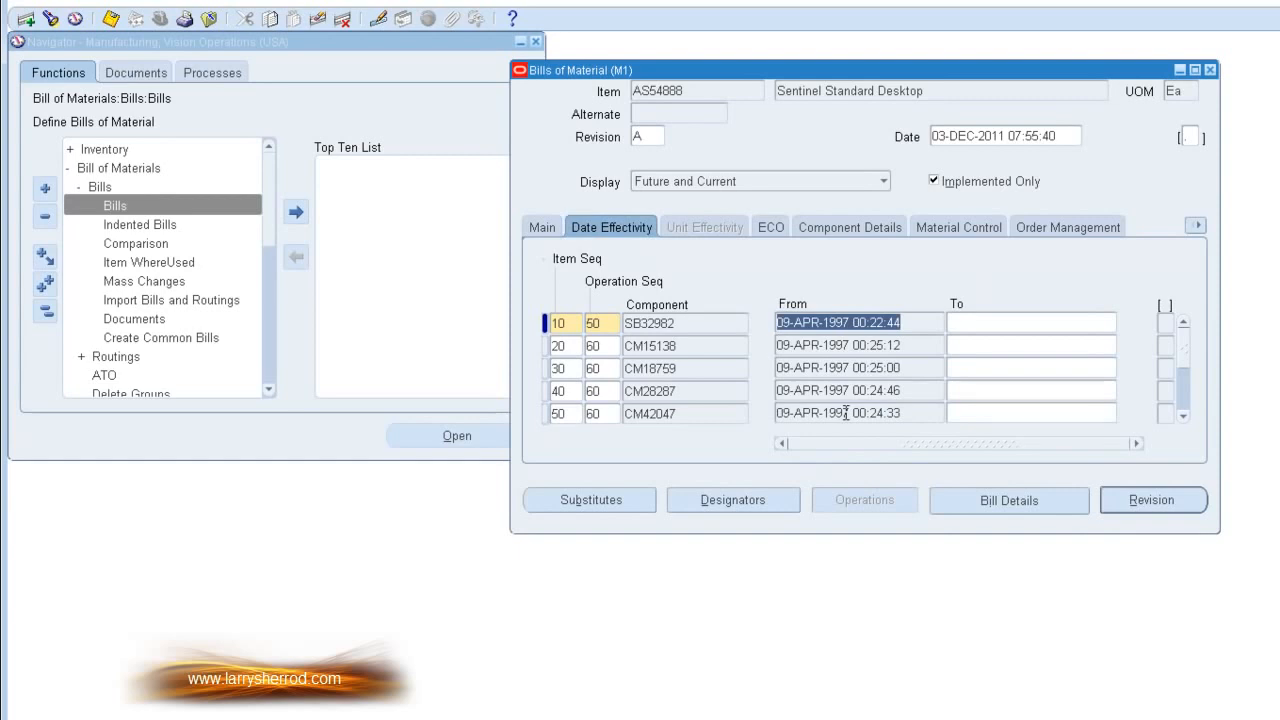
left_click(771, 228)
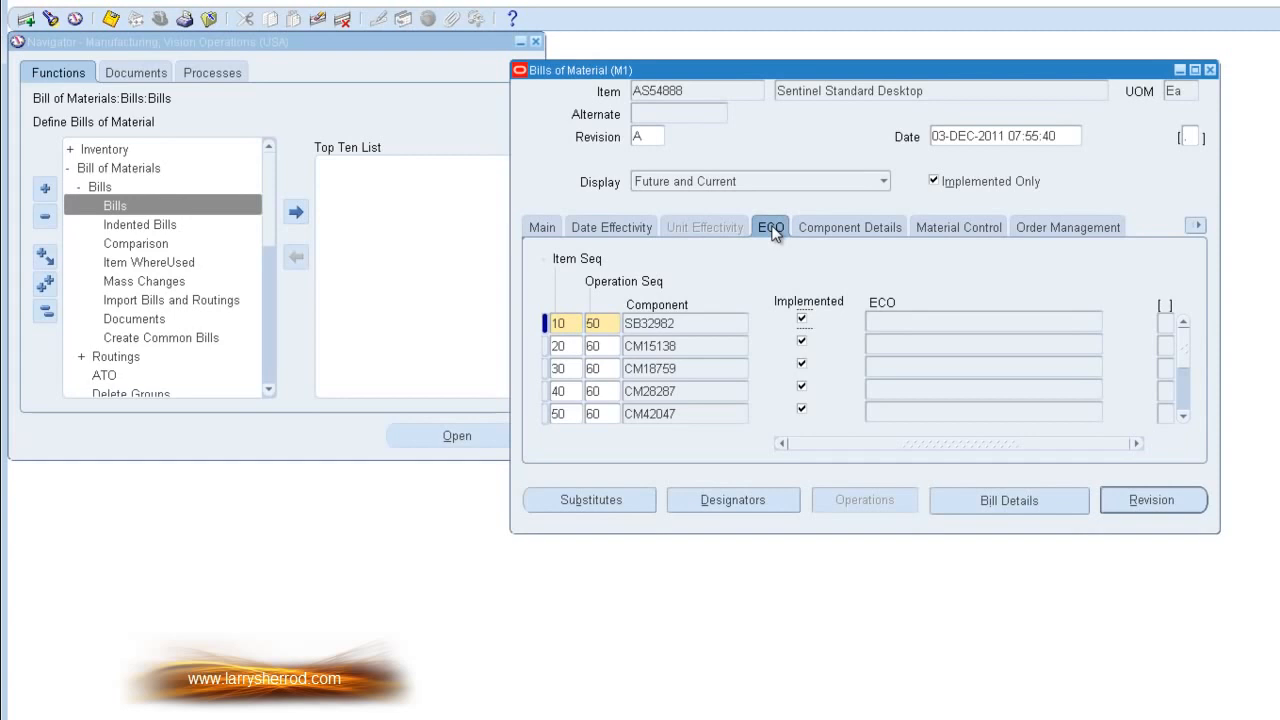
Examine the component details, comparing the item types of components SB32982 and CM15138.
left_click(846, 226)
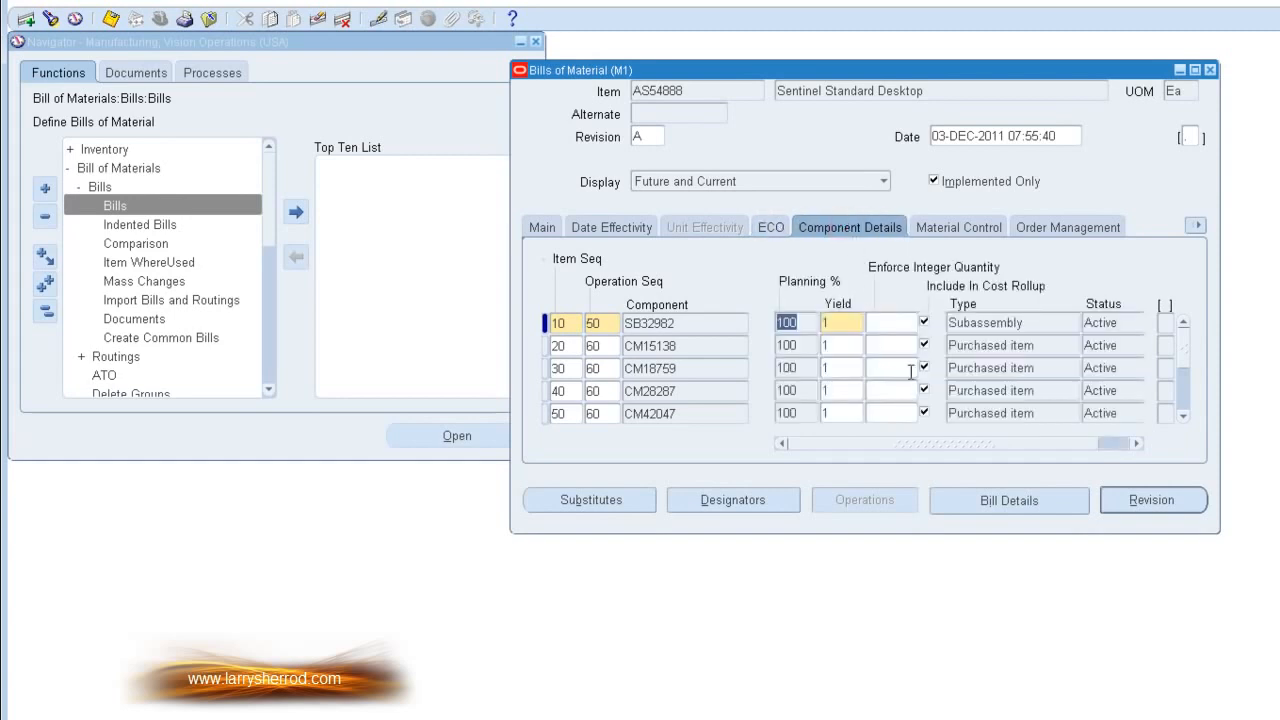
left_click(690, 325)
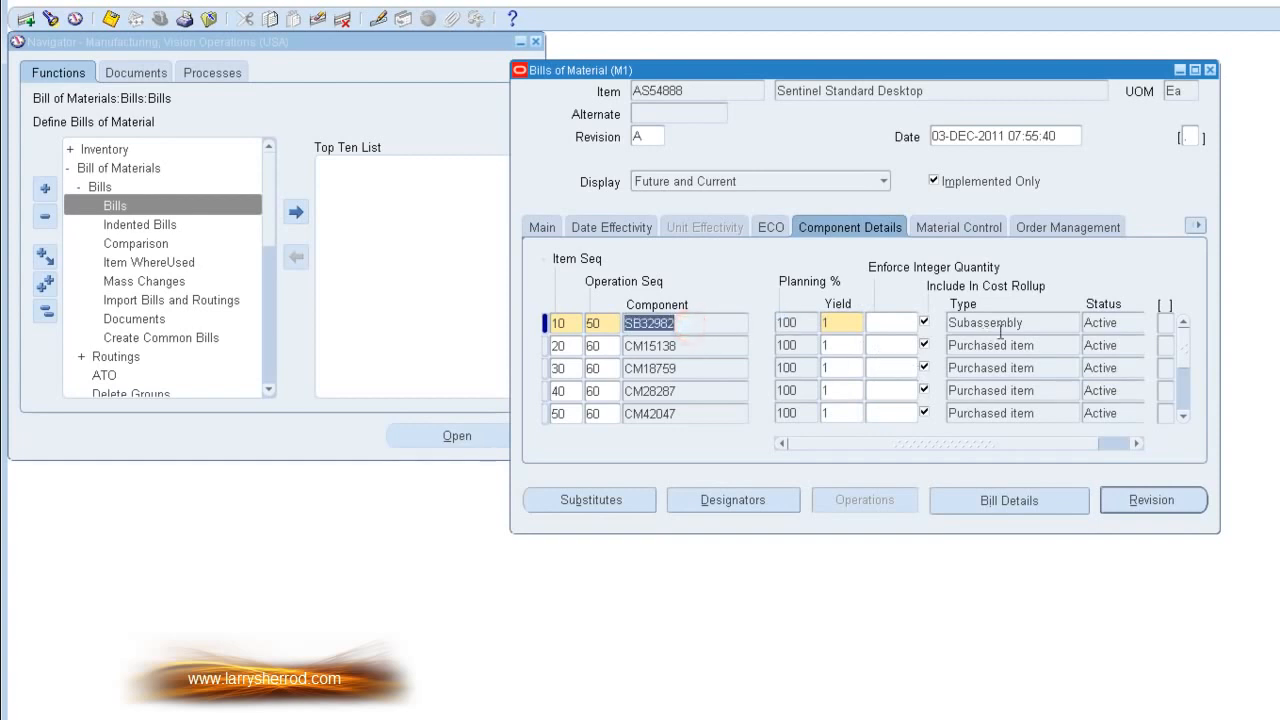
left_click(1030, 324)
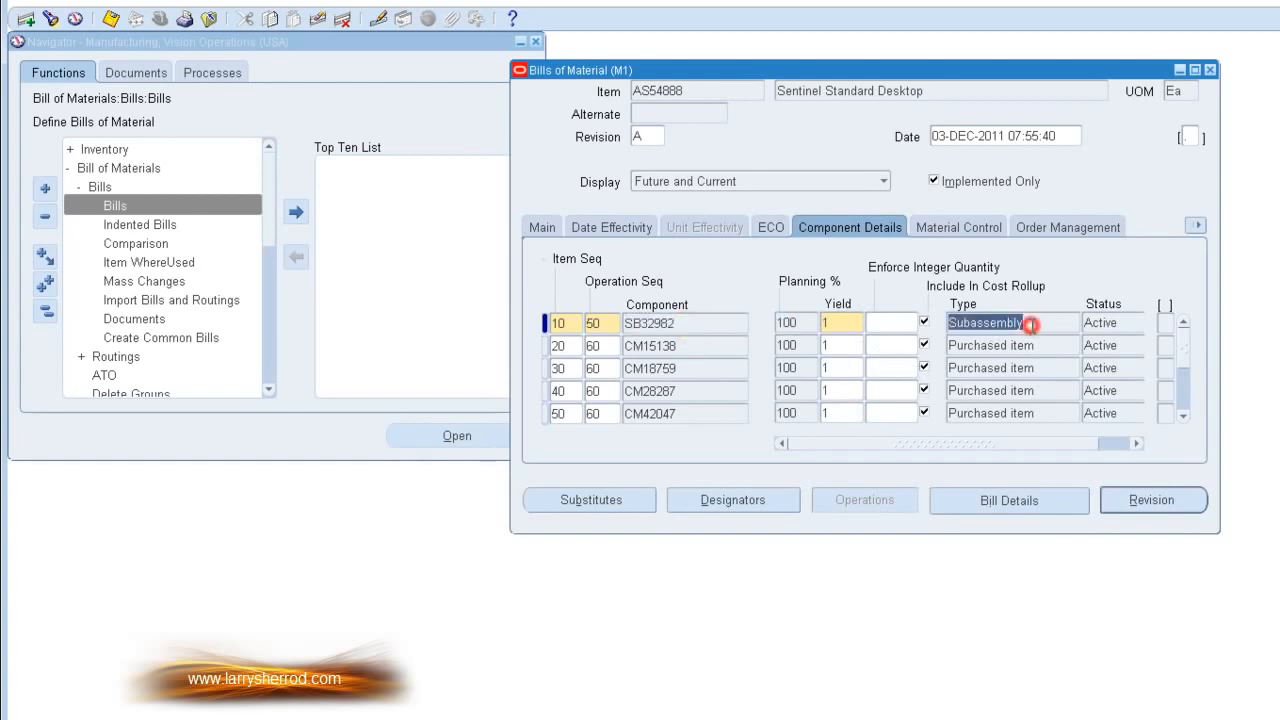
left_click(716, 346)
left_click(1034, 347)
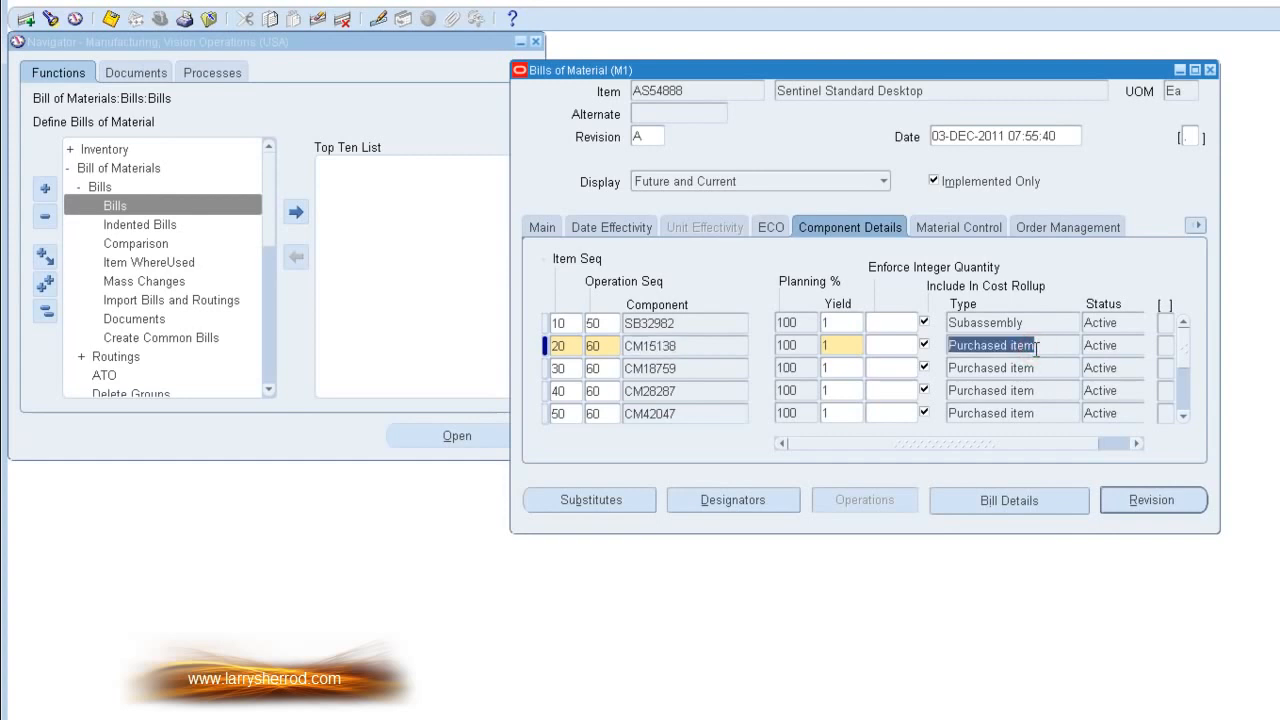
Review the components' material control settings, checking the supply type and operation sequence of SB32982.
left_click(958, 226)
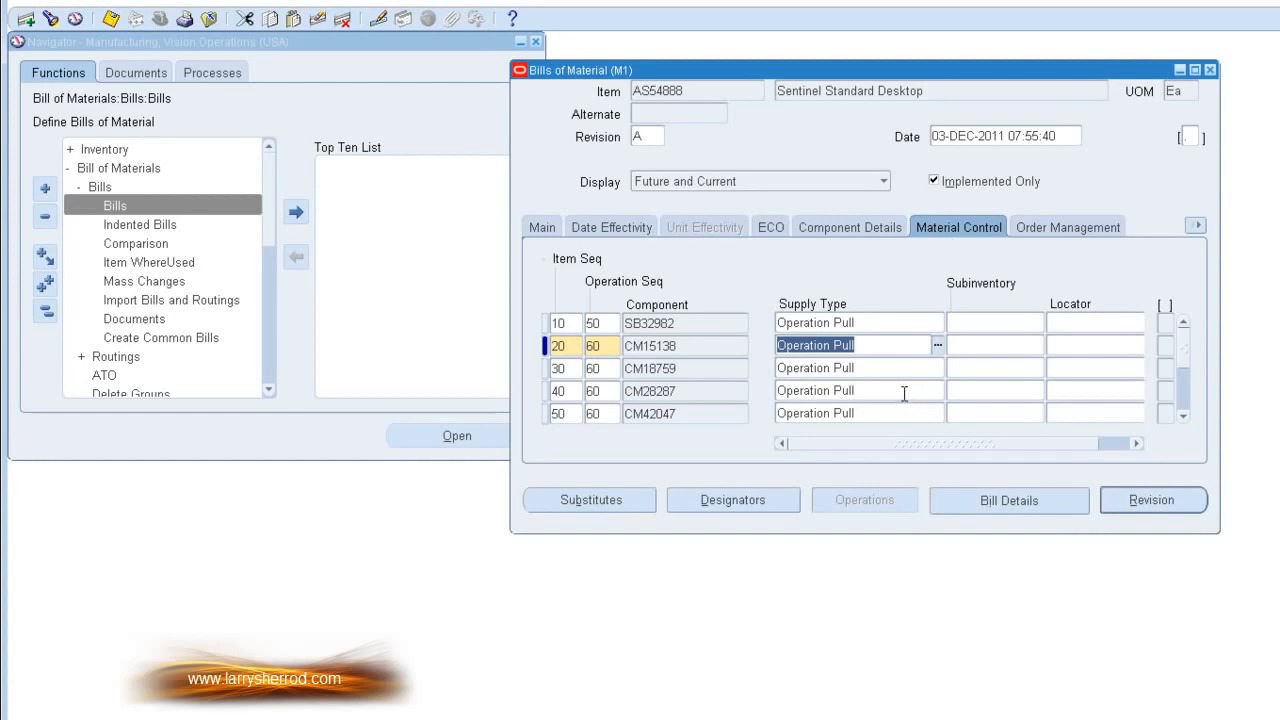
left_click(874, 323)
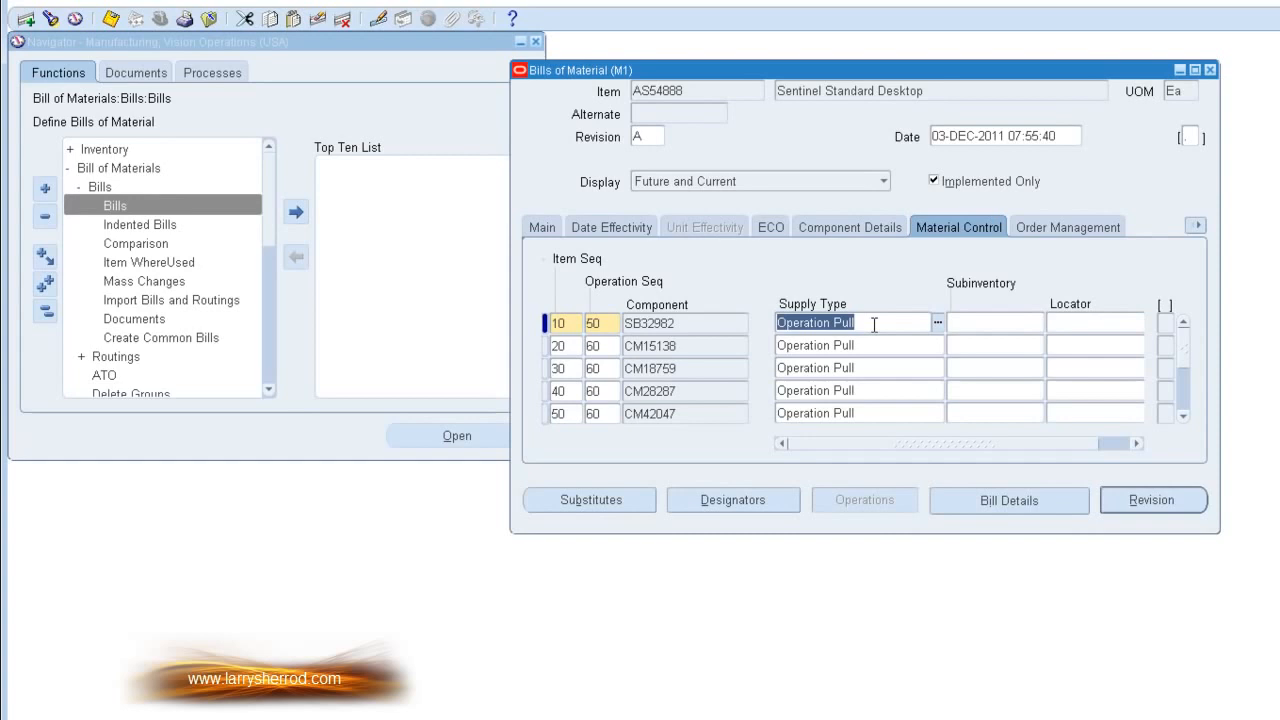
left_click(699, 325)
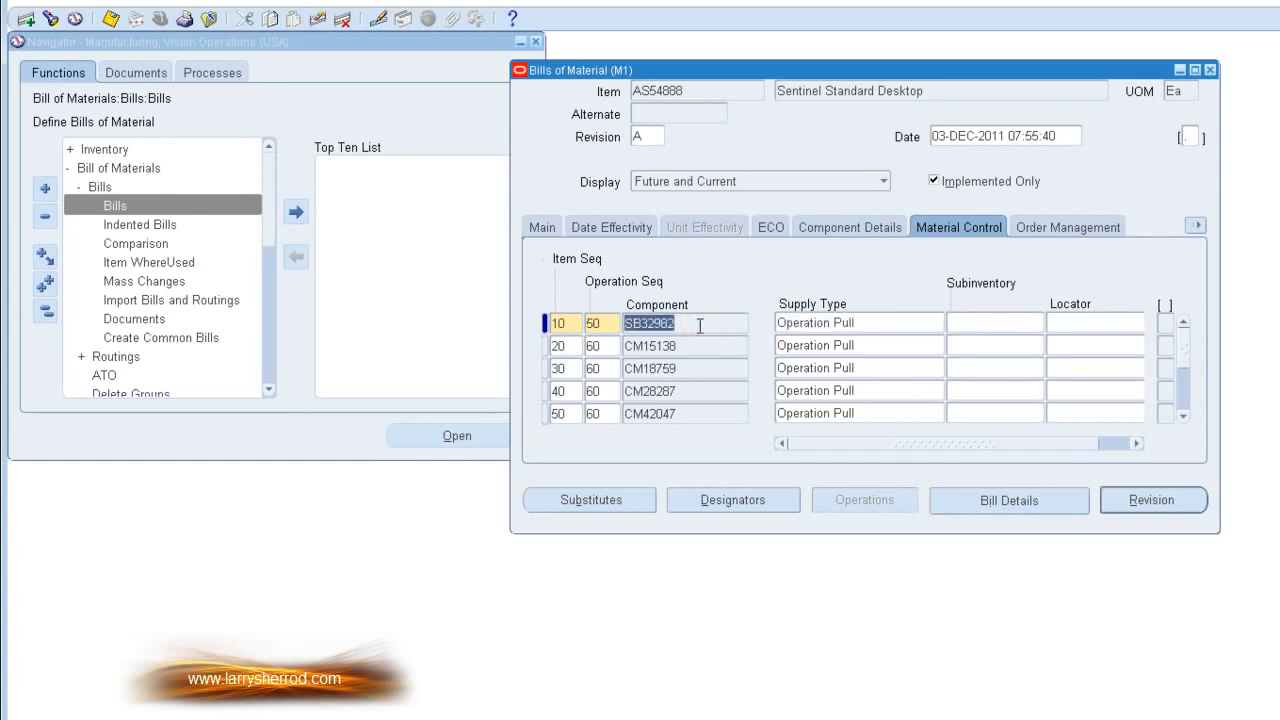
left_click(607, 324)
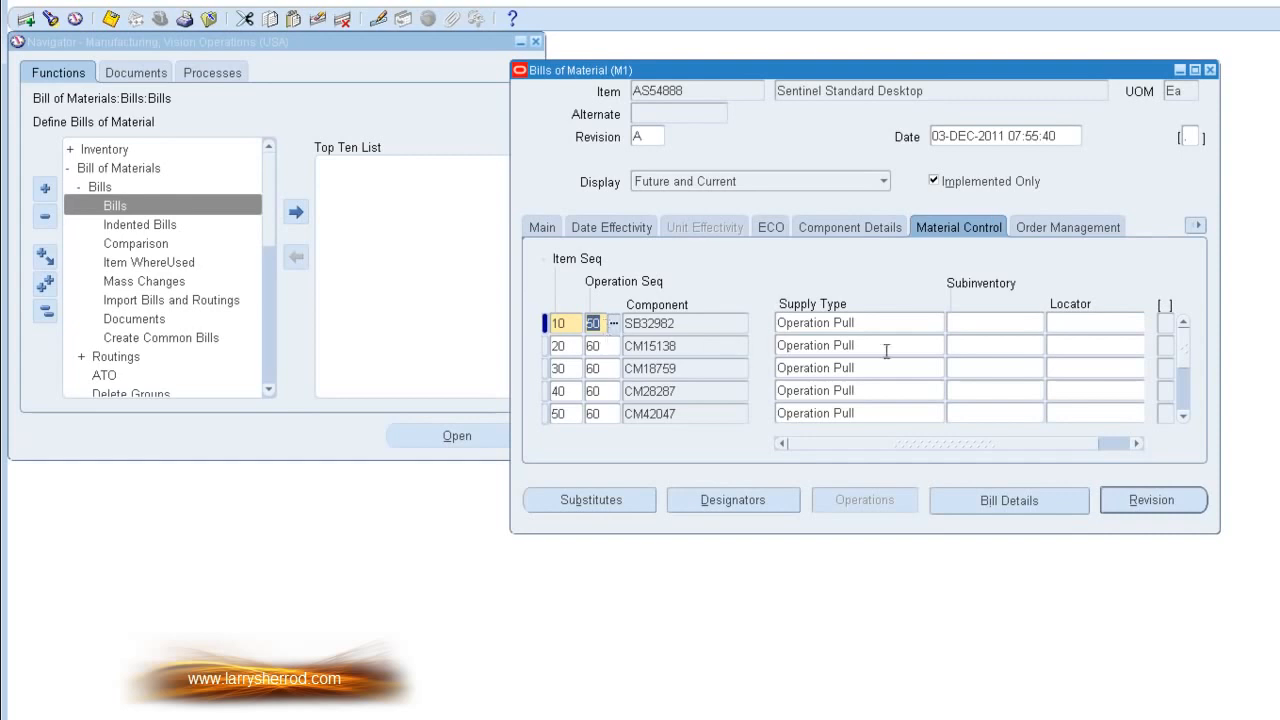
Review the components' order management settings and return to the main component information.
left_click(1055, 228)
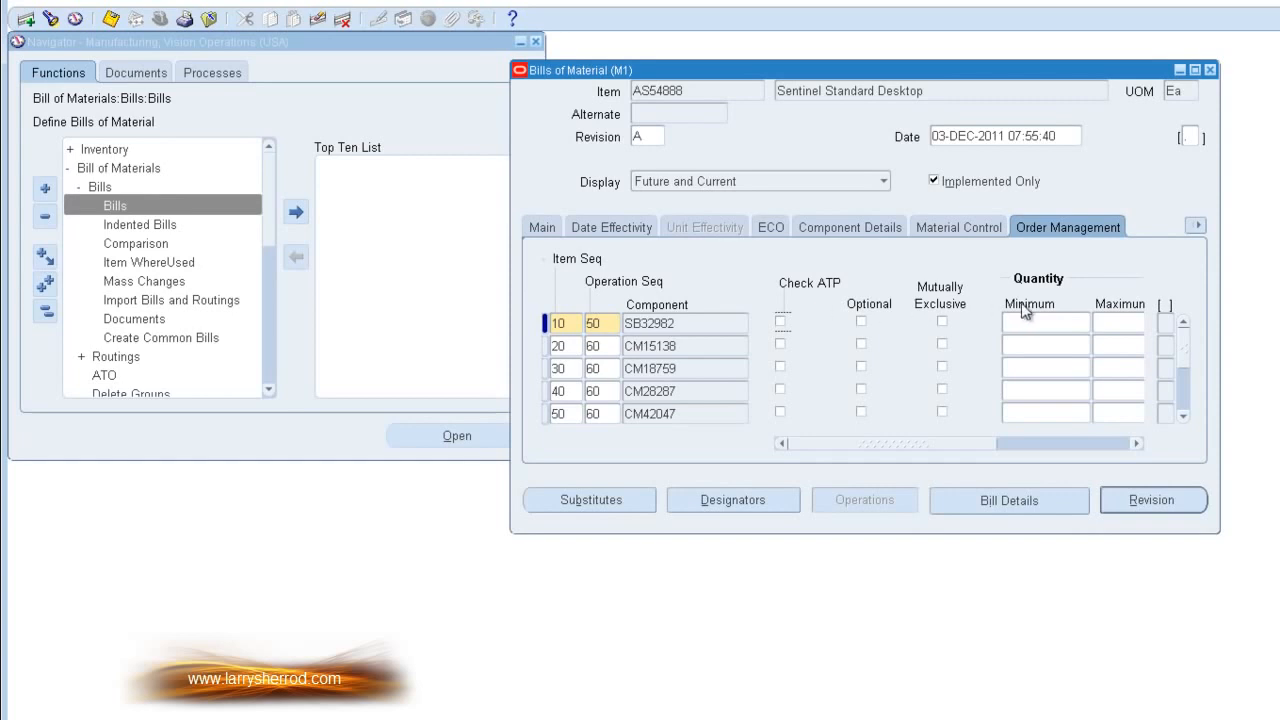
left_click_drag(957, 437, 927, 442)
left_click(545, 228)
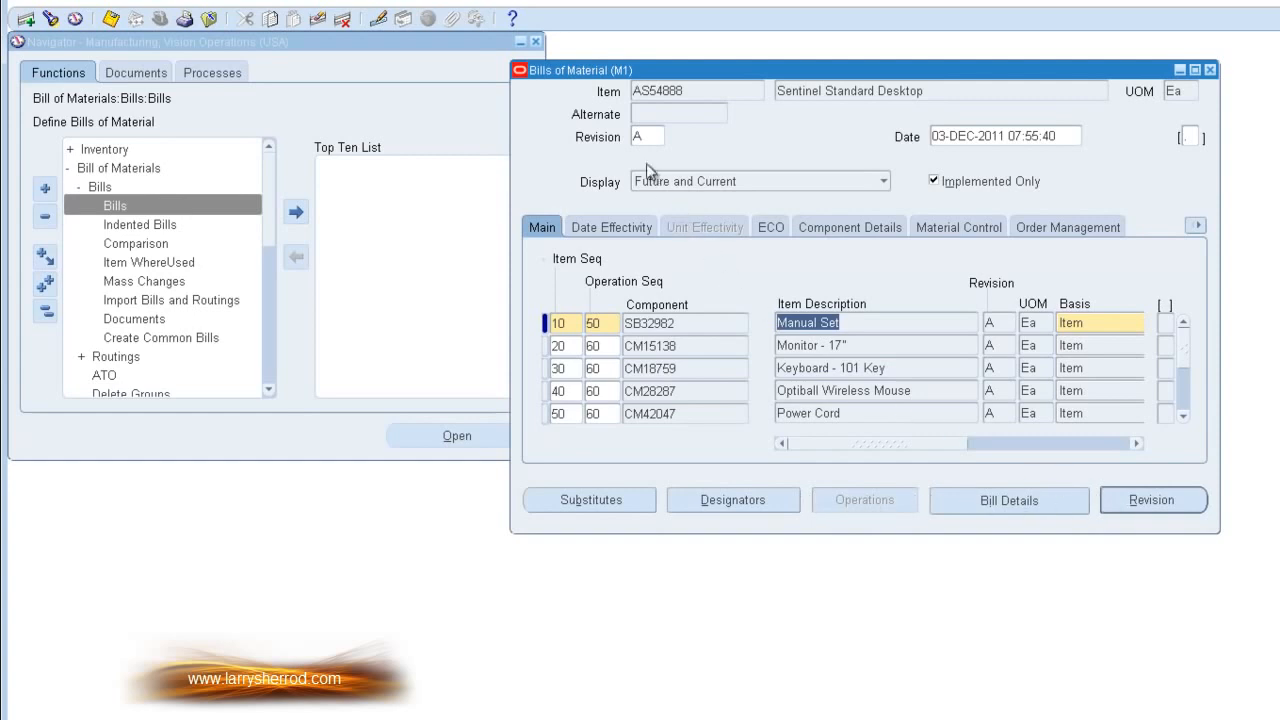
View the item revisions of AS54888, including where another revision can be entered, and close them.
left_click(643, 136)
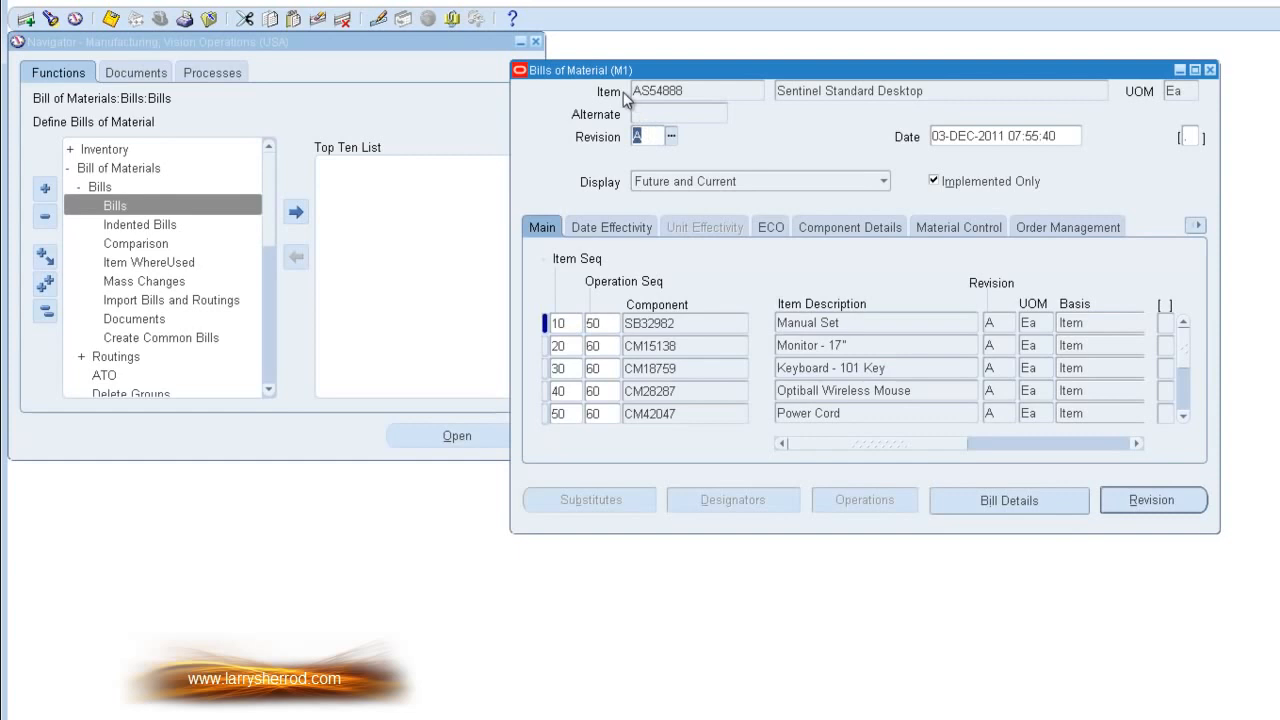
left_click(1181, 505)
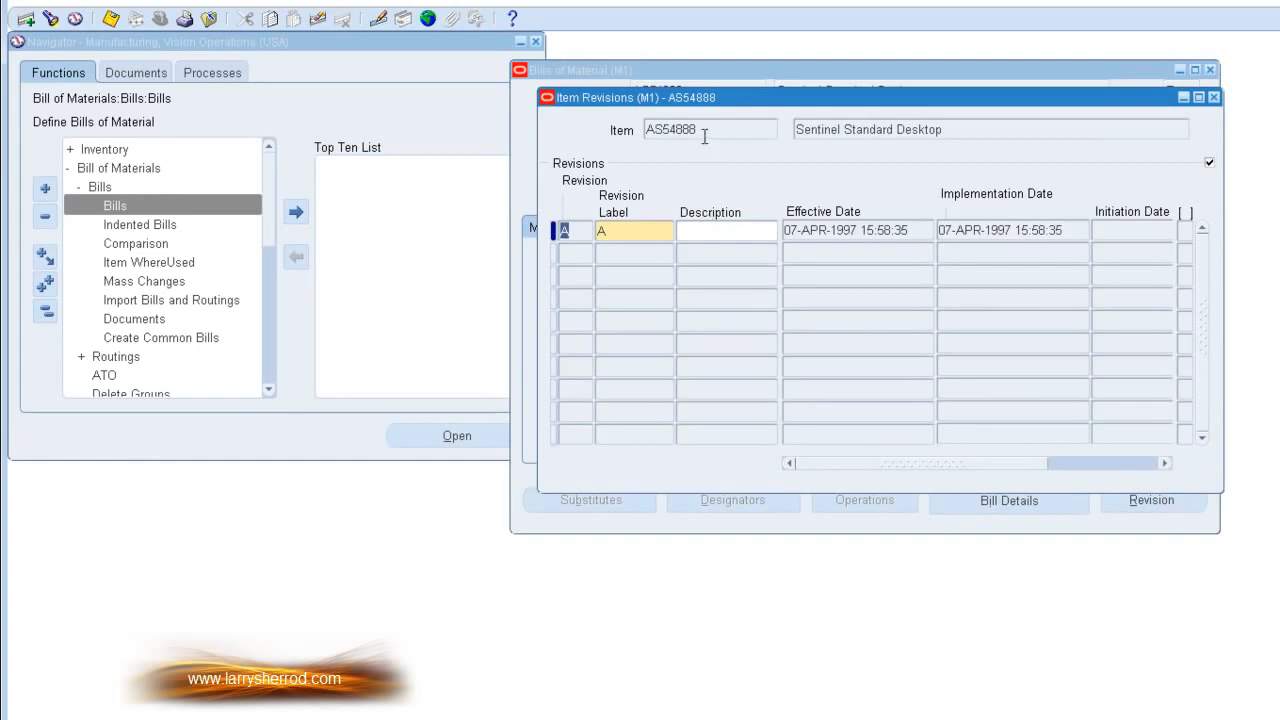
left_click(627, 251)
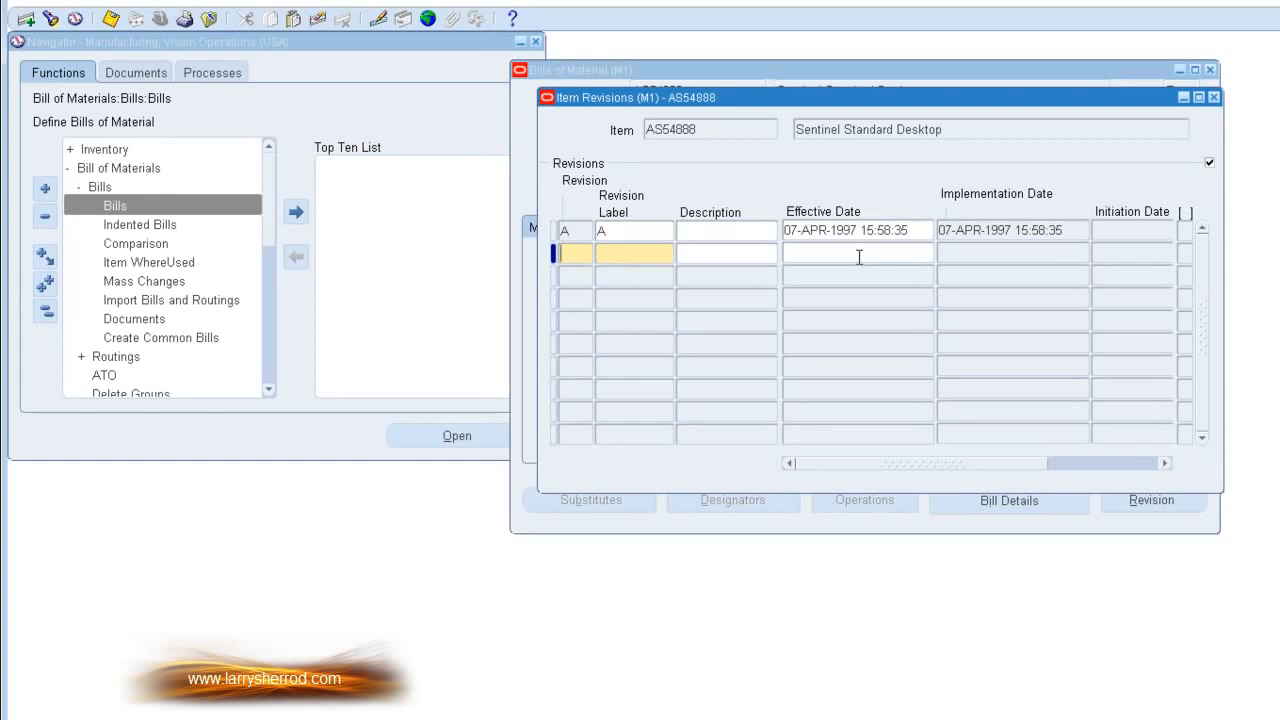
left_click(1213, 97)
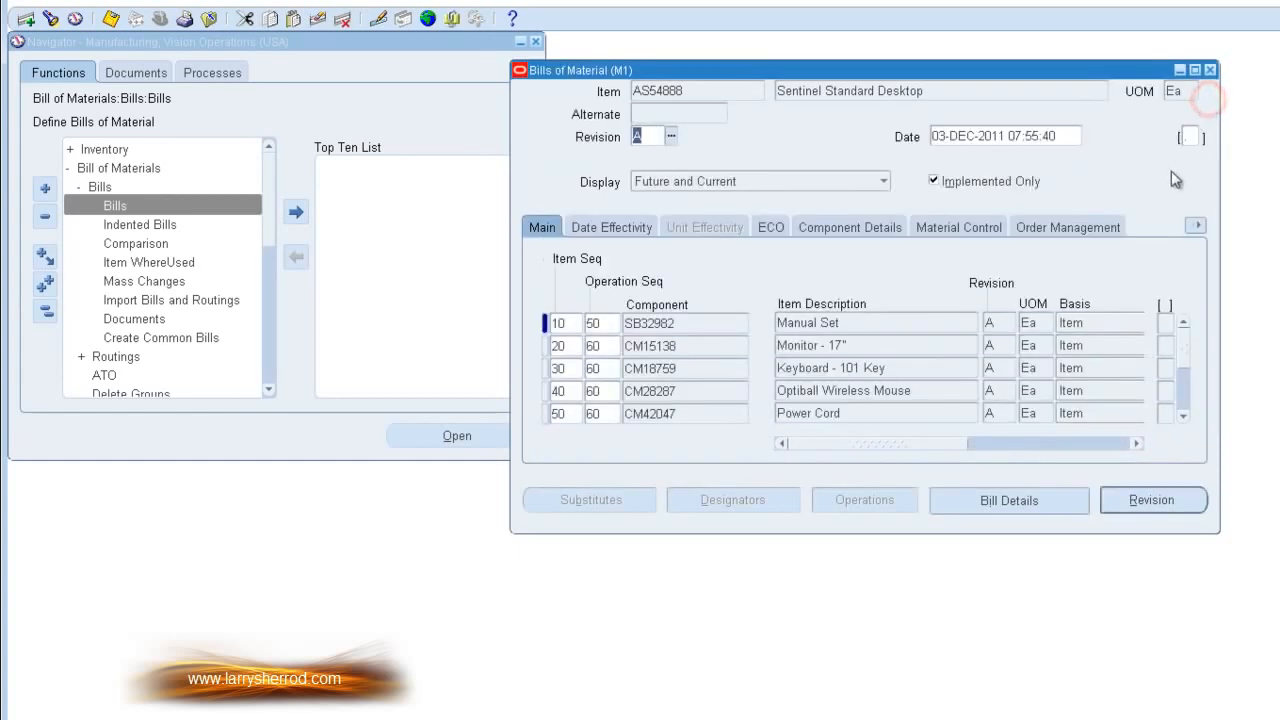
View the bill details of AS54888, including its description and item type, and close them.
left_click(1061, 497)
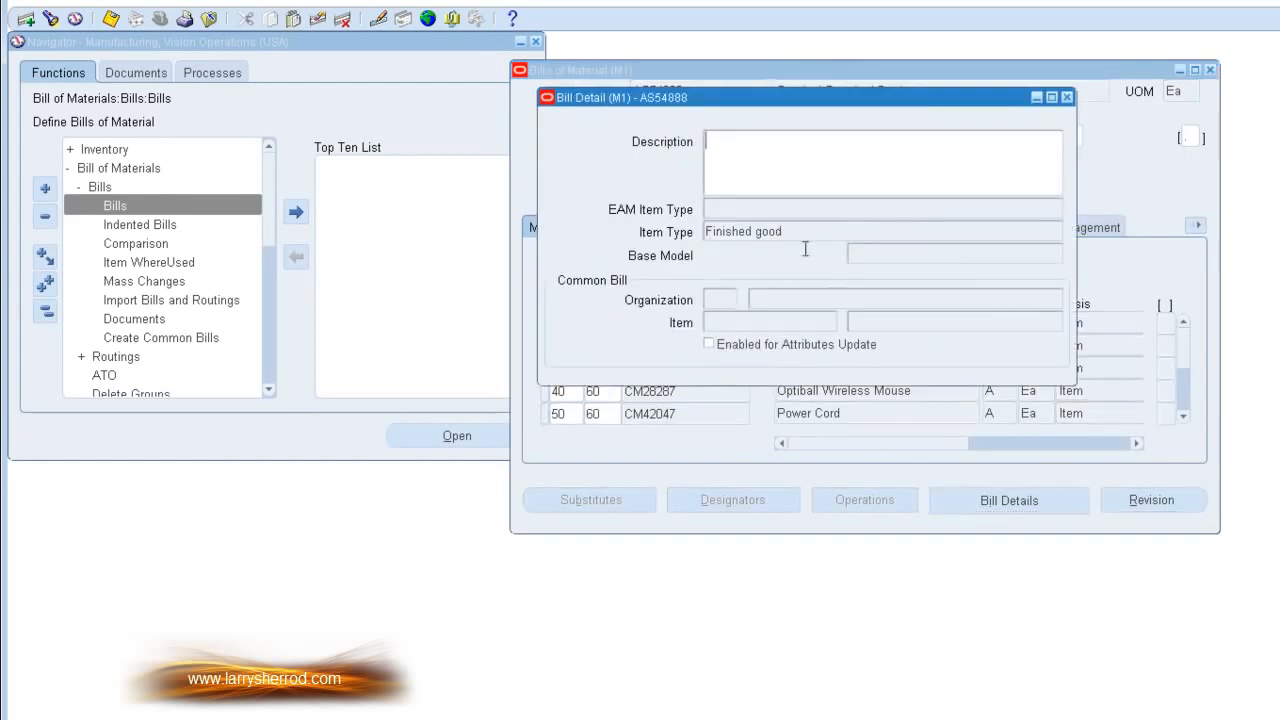
left_click(732, 143)
left_click(1067, 97)
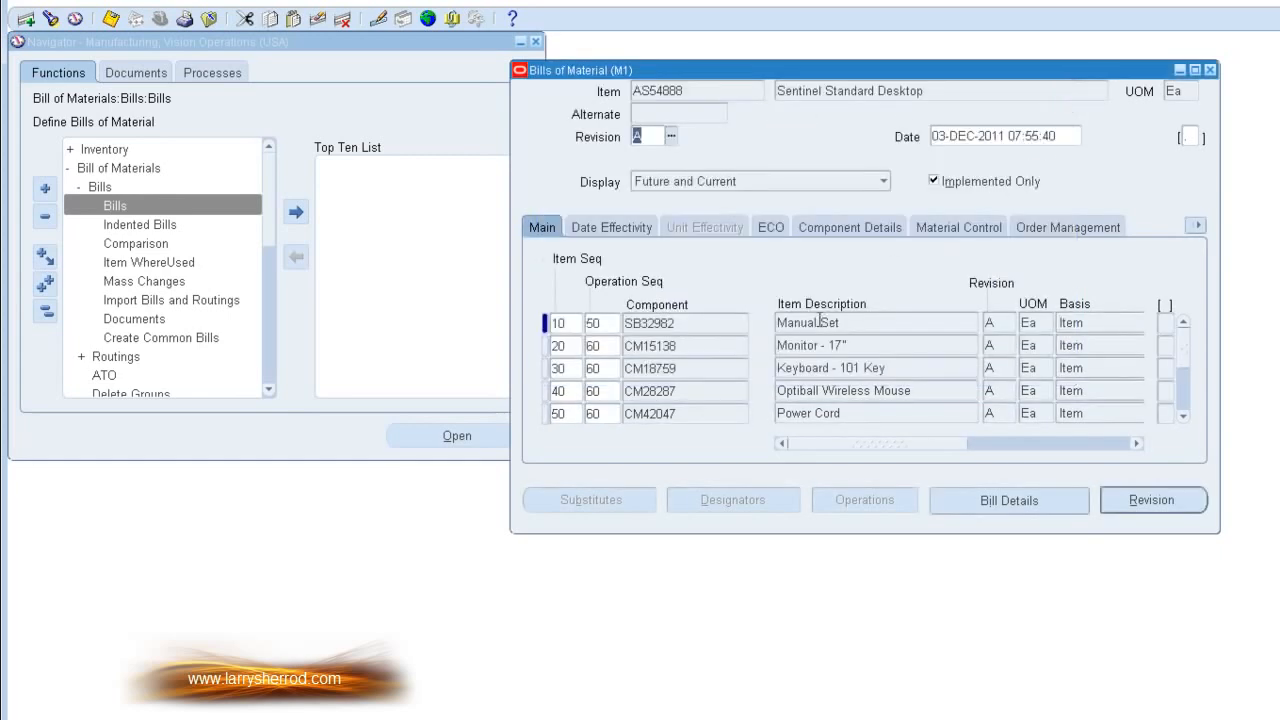
Go through the first three components of the bill again: SB32982, CM15138 and CM18759.
left_click(697, 322)
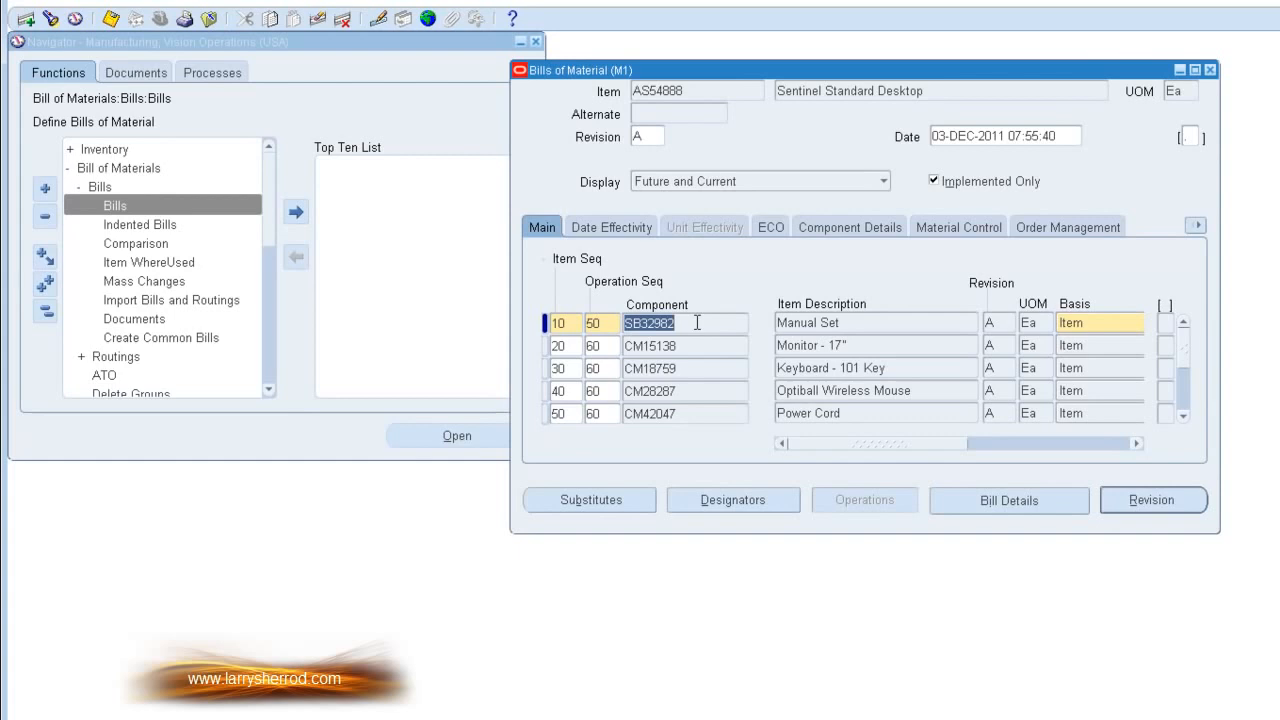
left_click(697, 345)
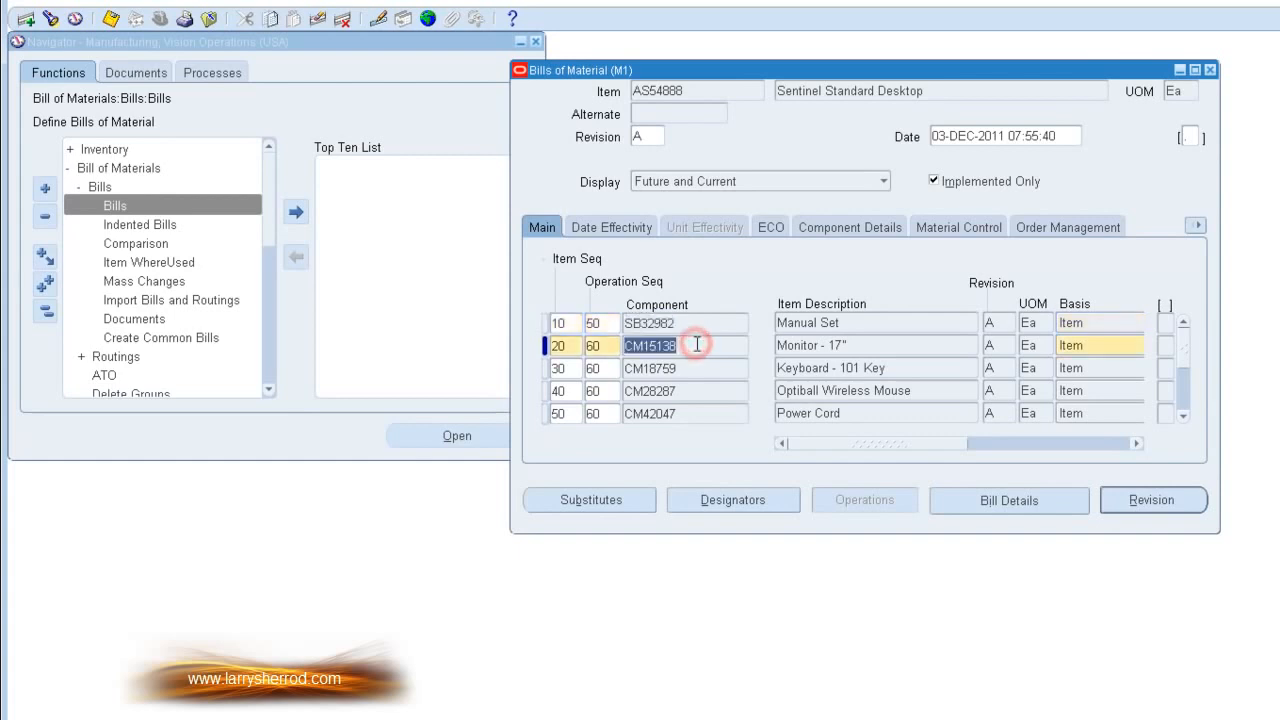
left_click(698, 367)
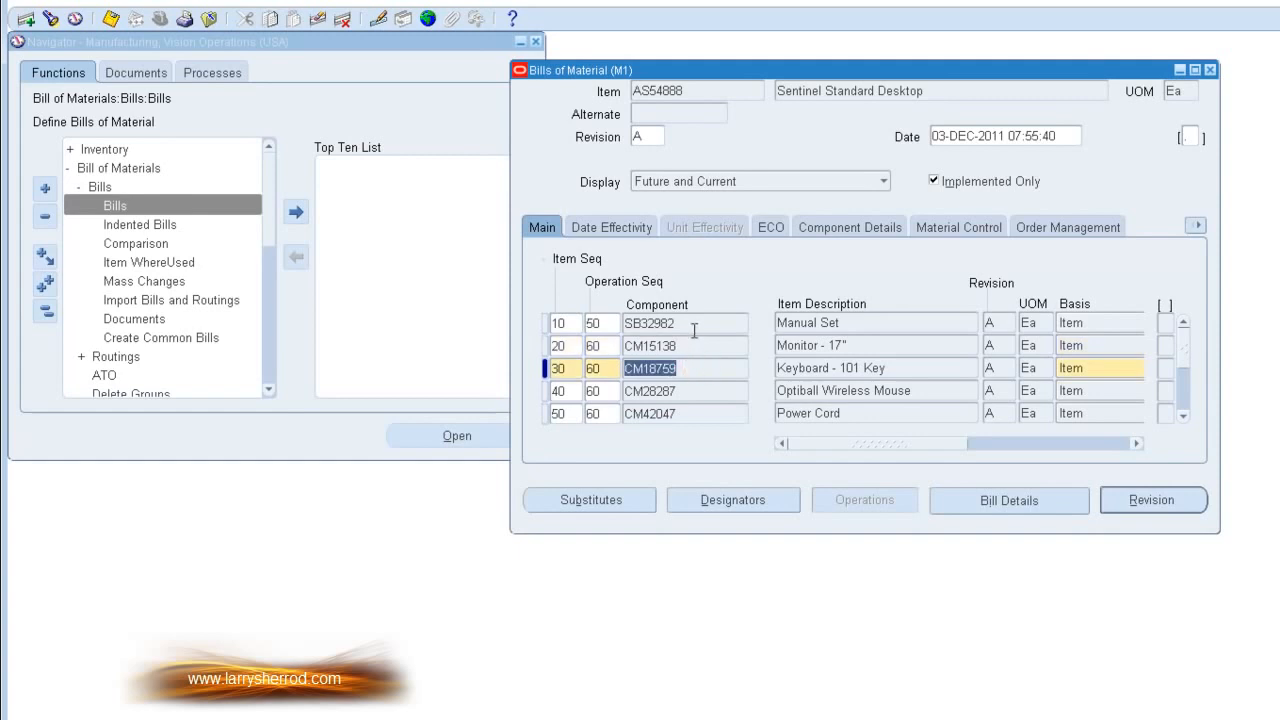
Compare component SB32982 with its parent item AS54888 in the bill.
left_click(692, 323)
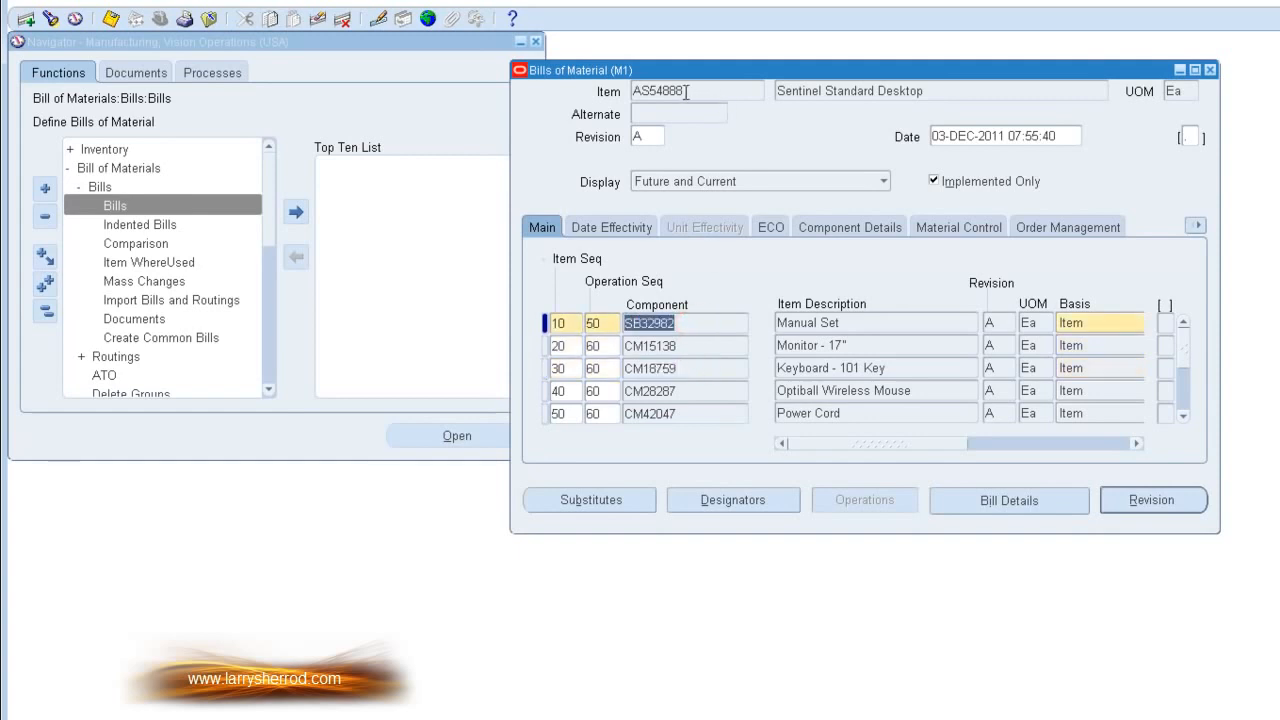
left_click(696, 322)
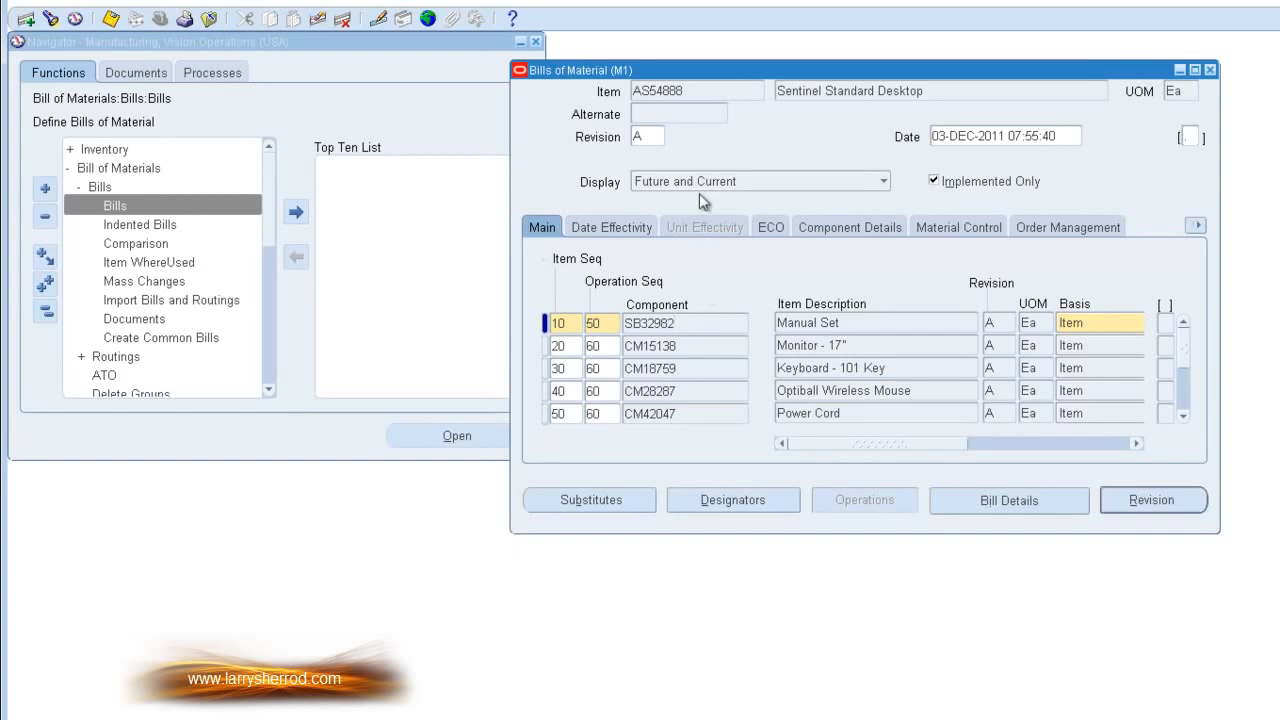
left_click(690, 92)
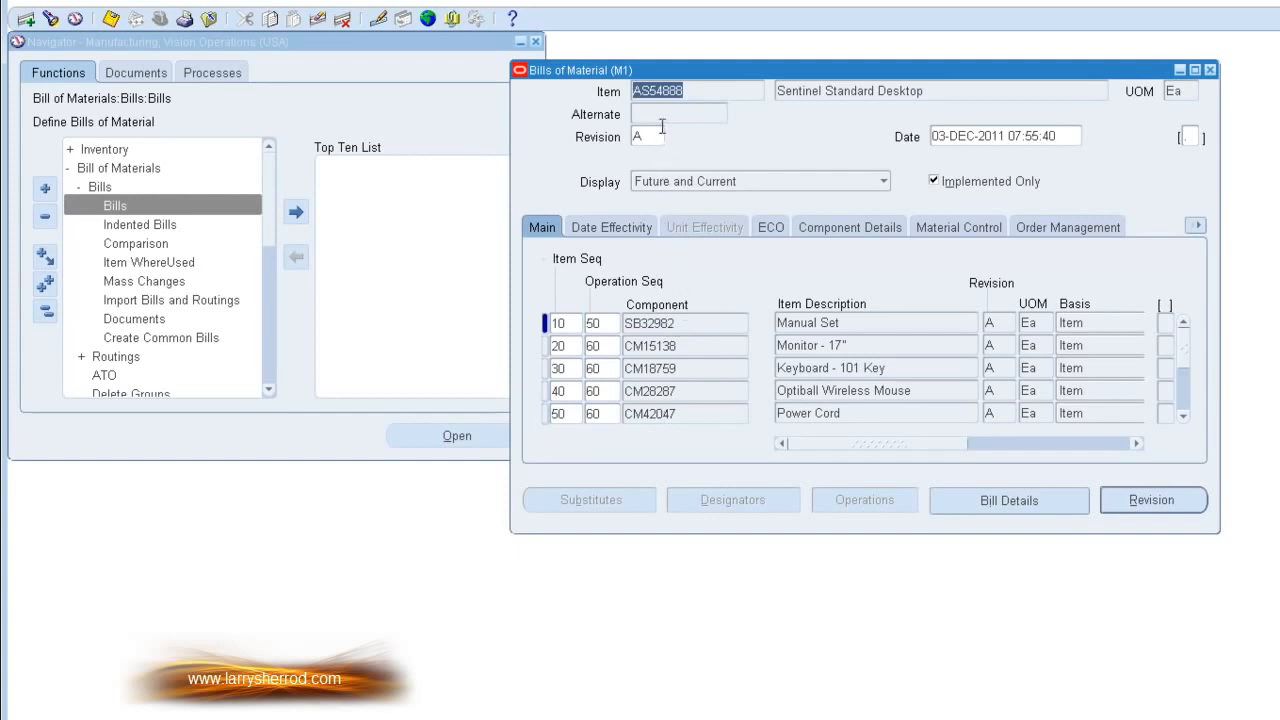
Open the reference designators of component SB32982 and move their window clear of the component list.
left_click(684, 323)
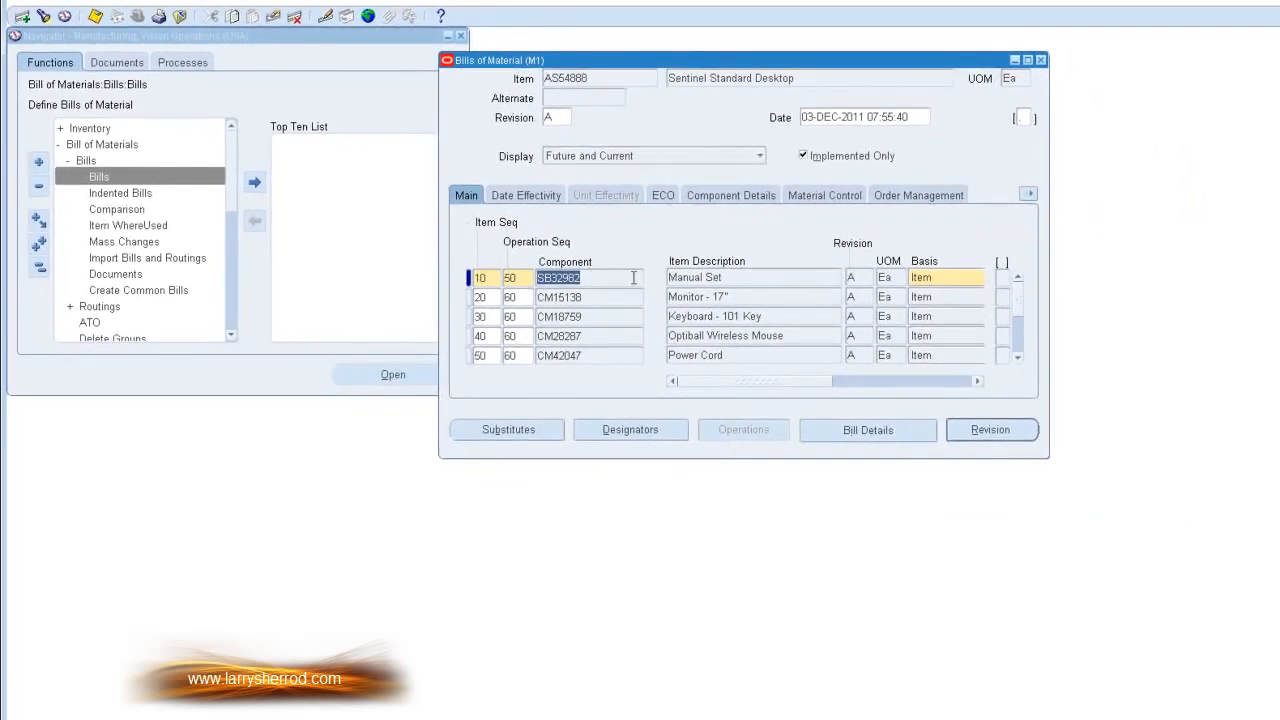
left_click(657, 432)
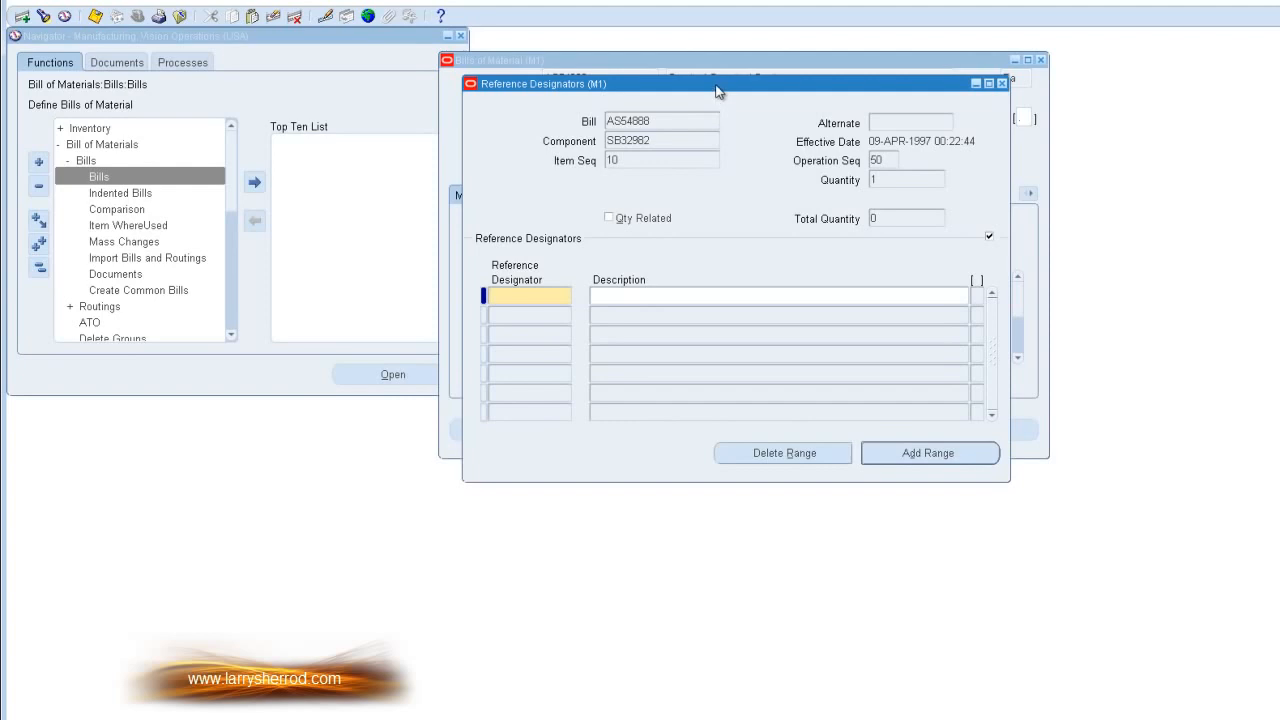
left_click_drag(722, 88, 947, 211)
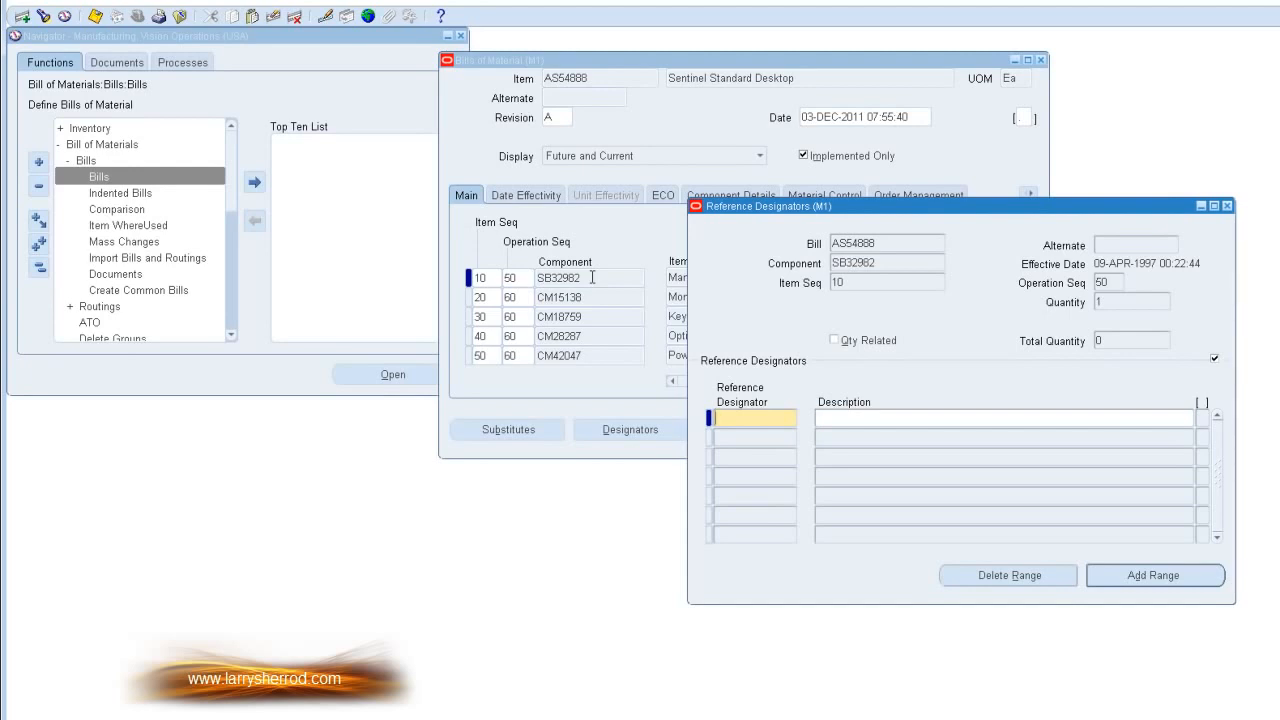
Enter reference designators C1 and C2 for component SB32982 without descriptions, and close the designators window.
left_click(745, 419)
type("C1")
left_click(832, 418)
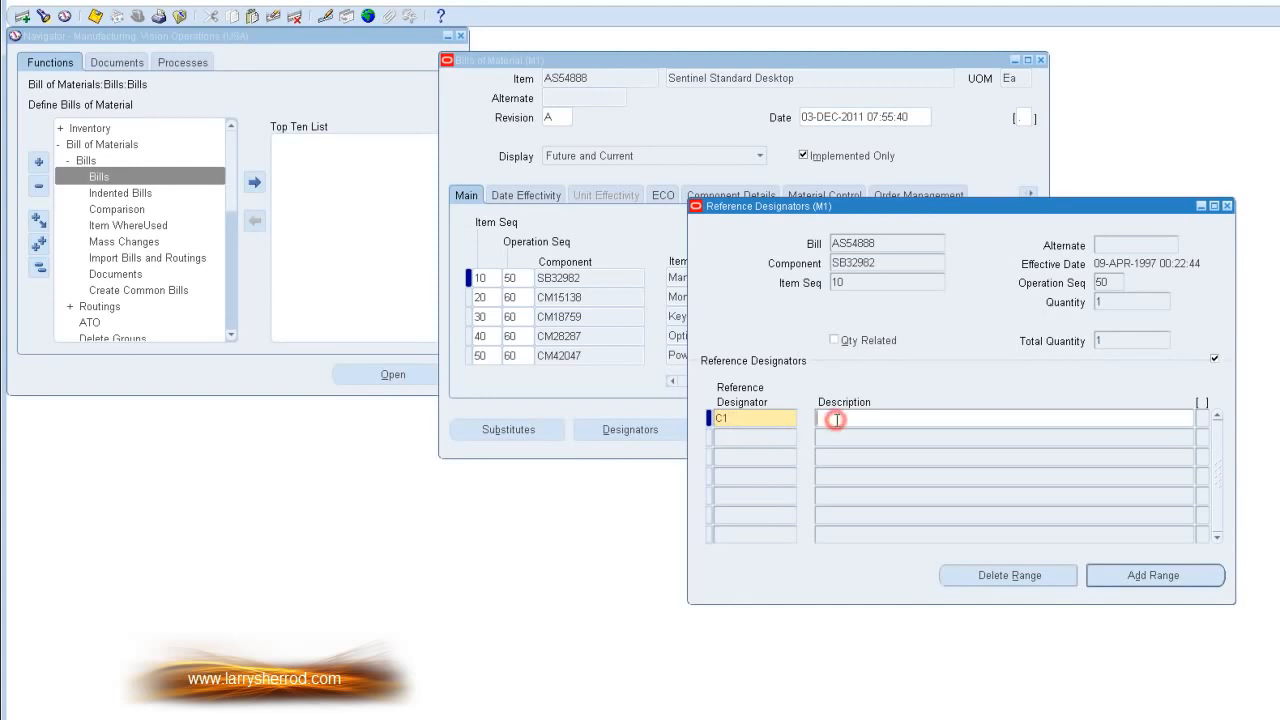
left_click(771, 438)
type("C")
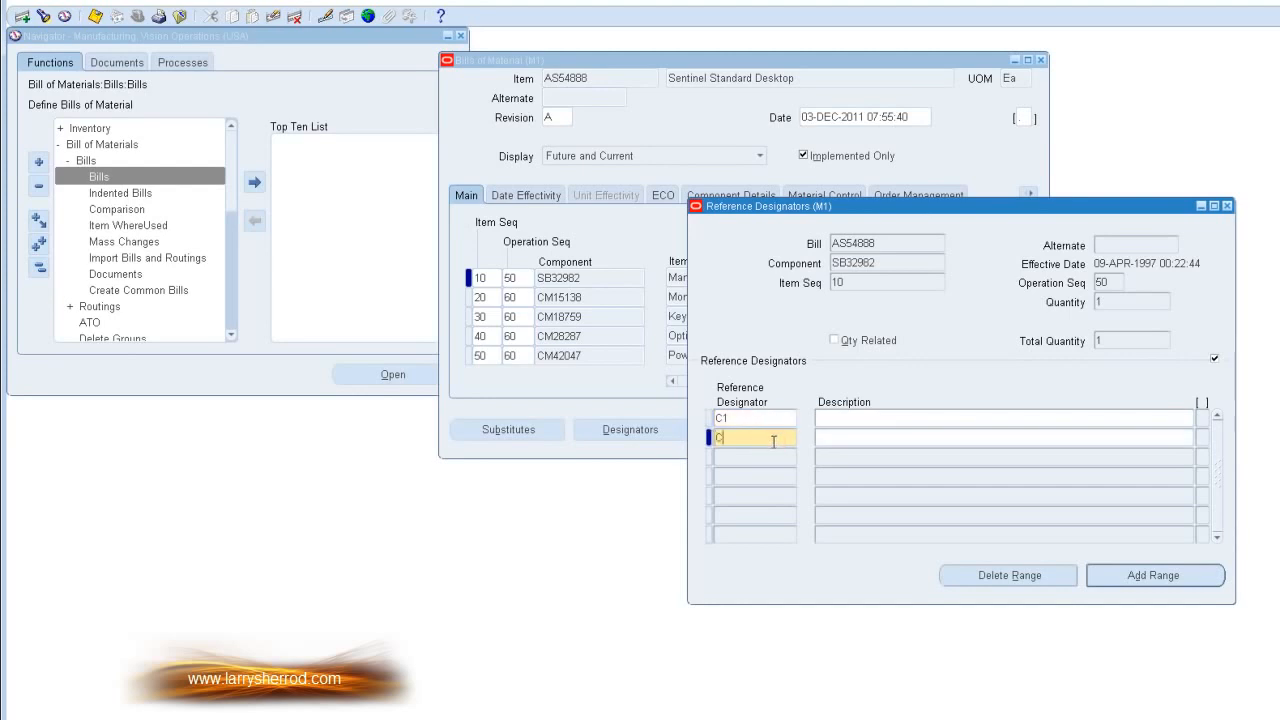
type("2")
left_click(835, 438)
left_click(1227, 206)
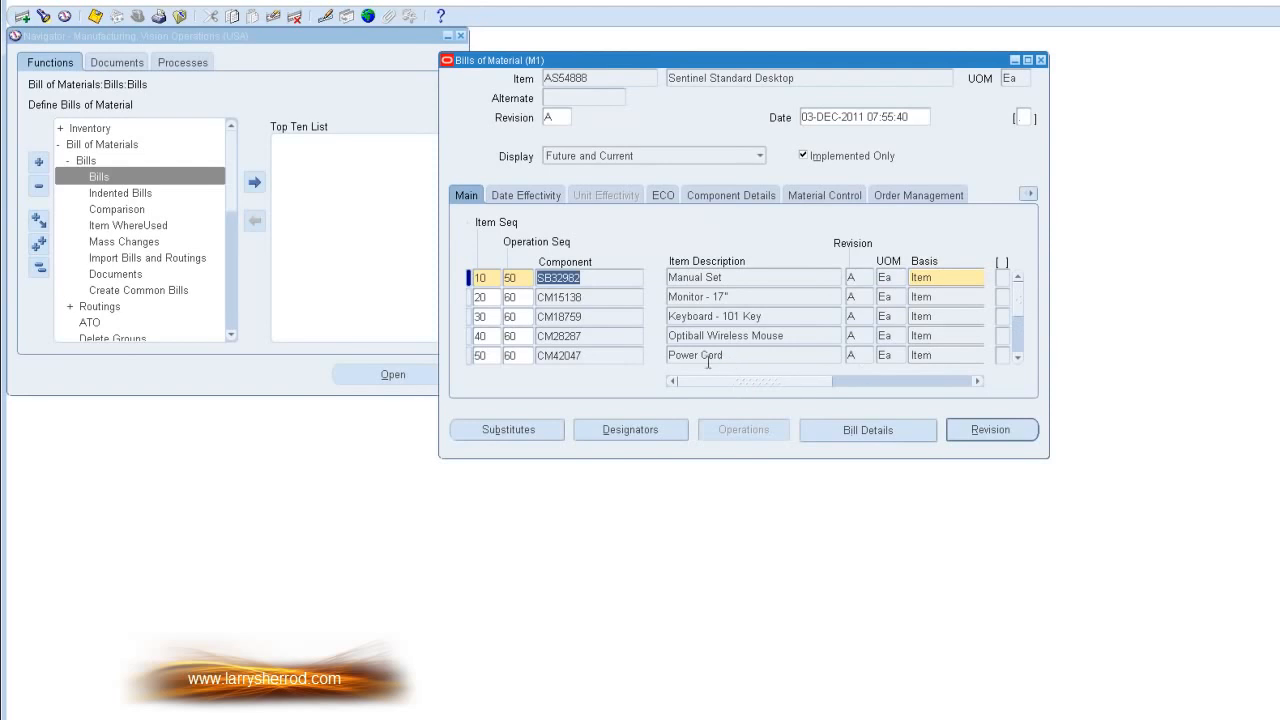
Move on to component CM15138 and discard the unsaved designator changes.
left_click(582, 279)
left_click(581, 298)
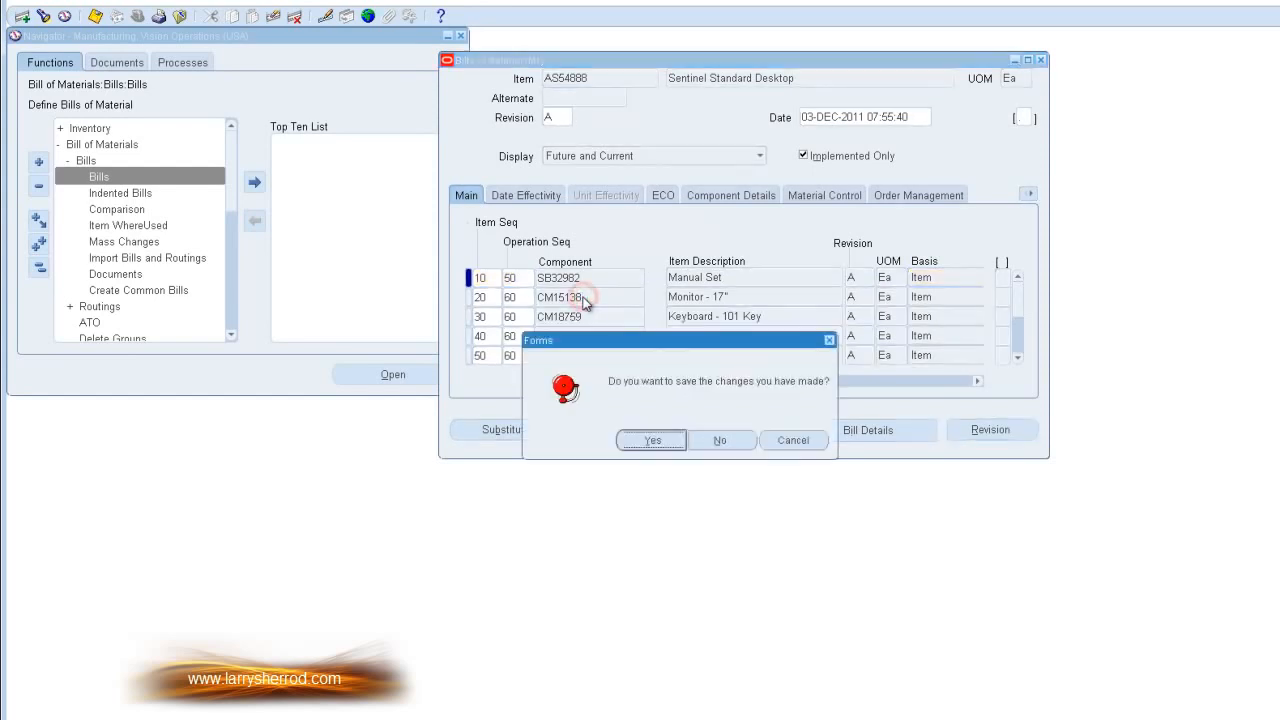
left_click(712, 442)
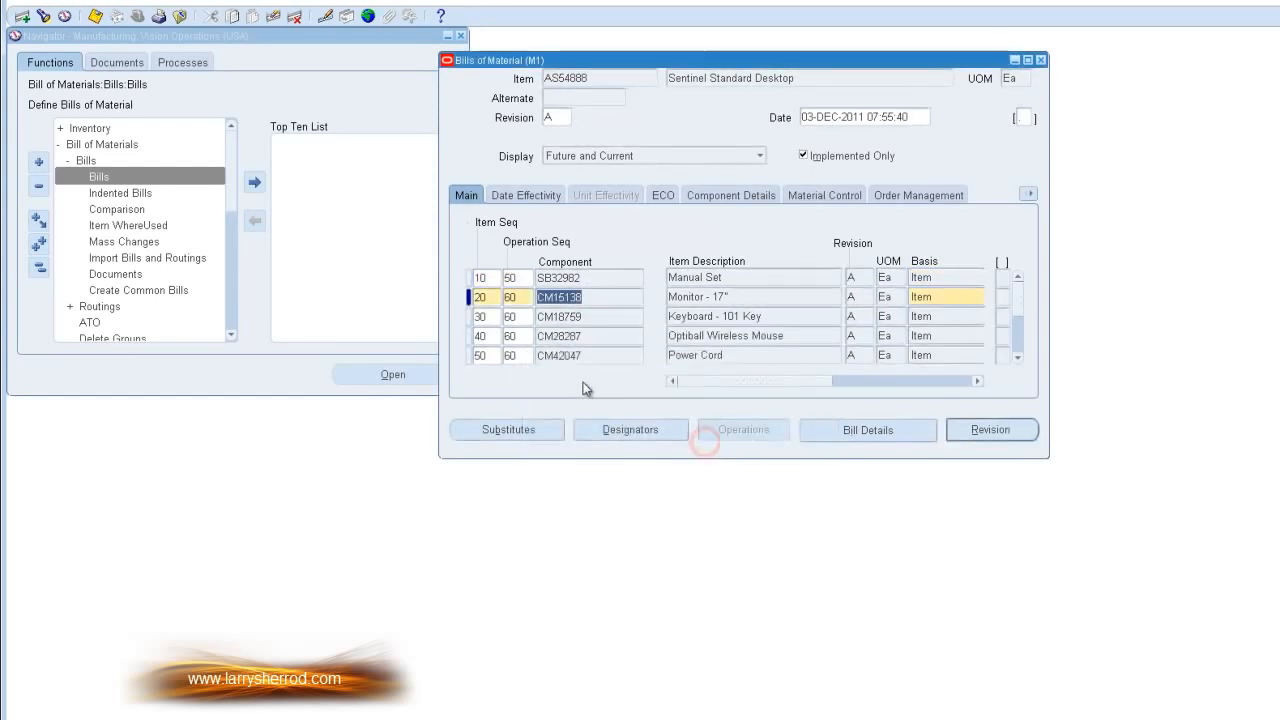
Open the substitute components of CM15138 and search for substitute items matching CM%.
left_click(510, 430)
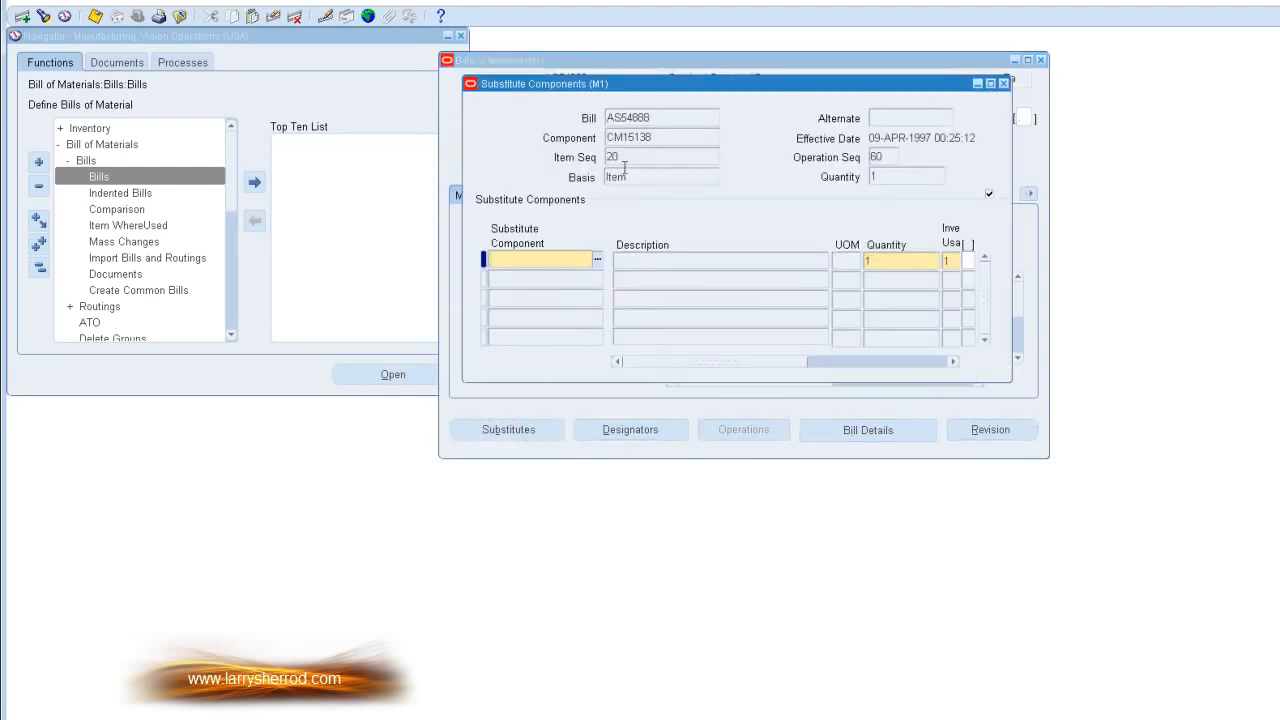
left_click_drag(643, 85, 828, 301)
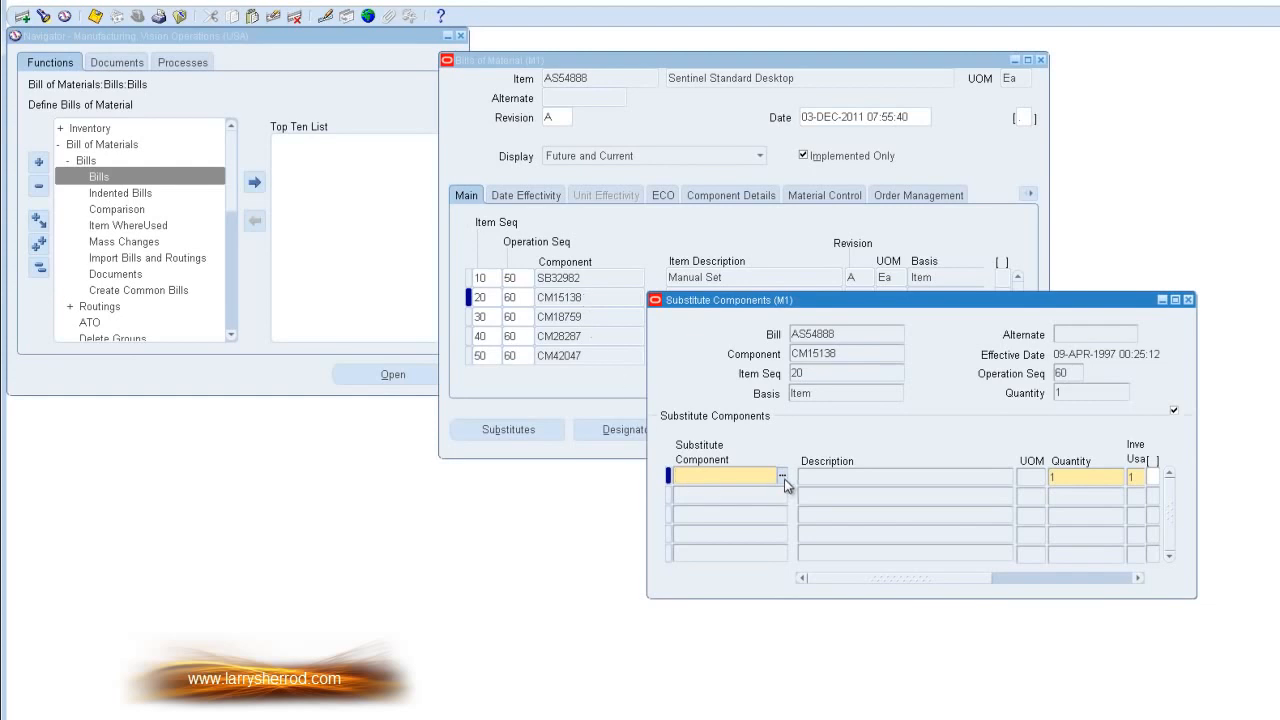
type("CM%")
left_click(783, 476)
left_click(626, 435)
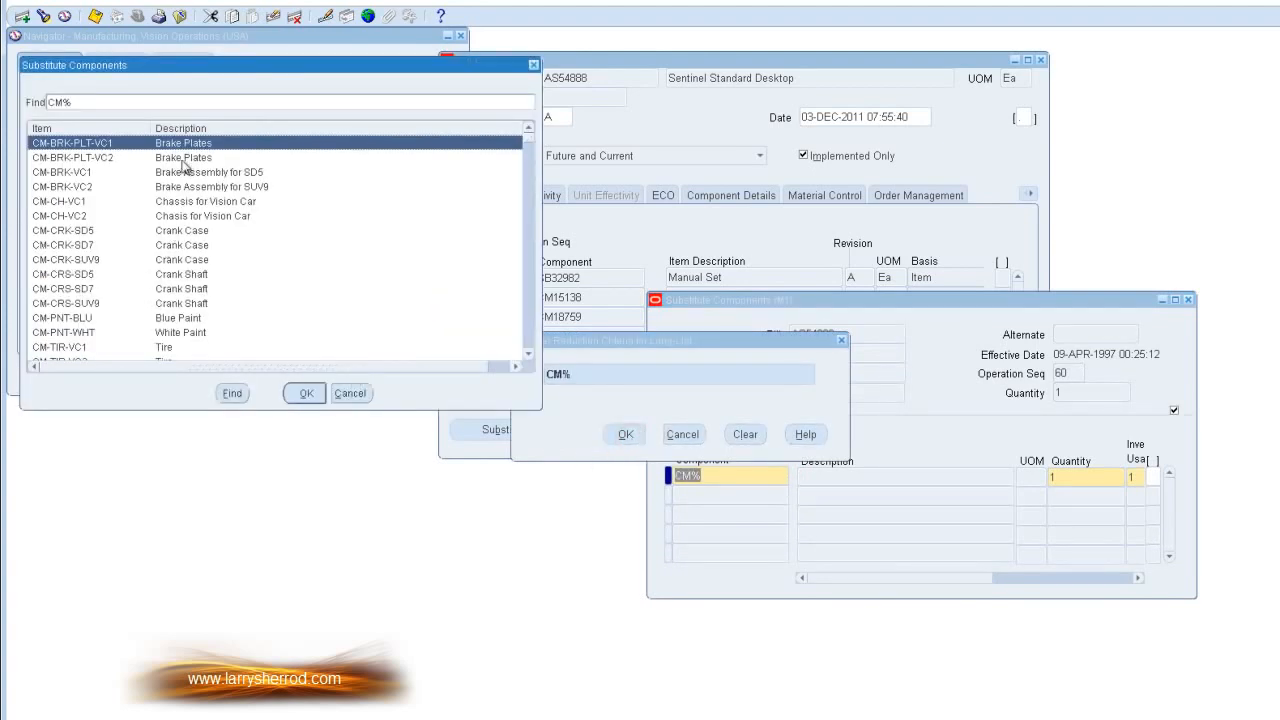
Choose CM-PNT-BLU (Blue Paint) as the substitute for CM15138 and close the substitutes window.
left_click_drag(213, 66, 246, 279)
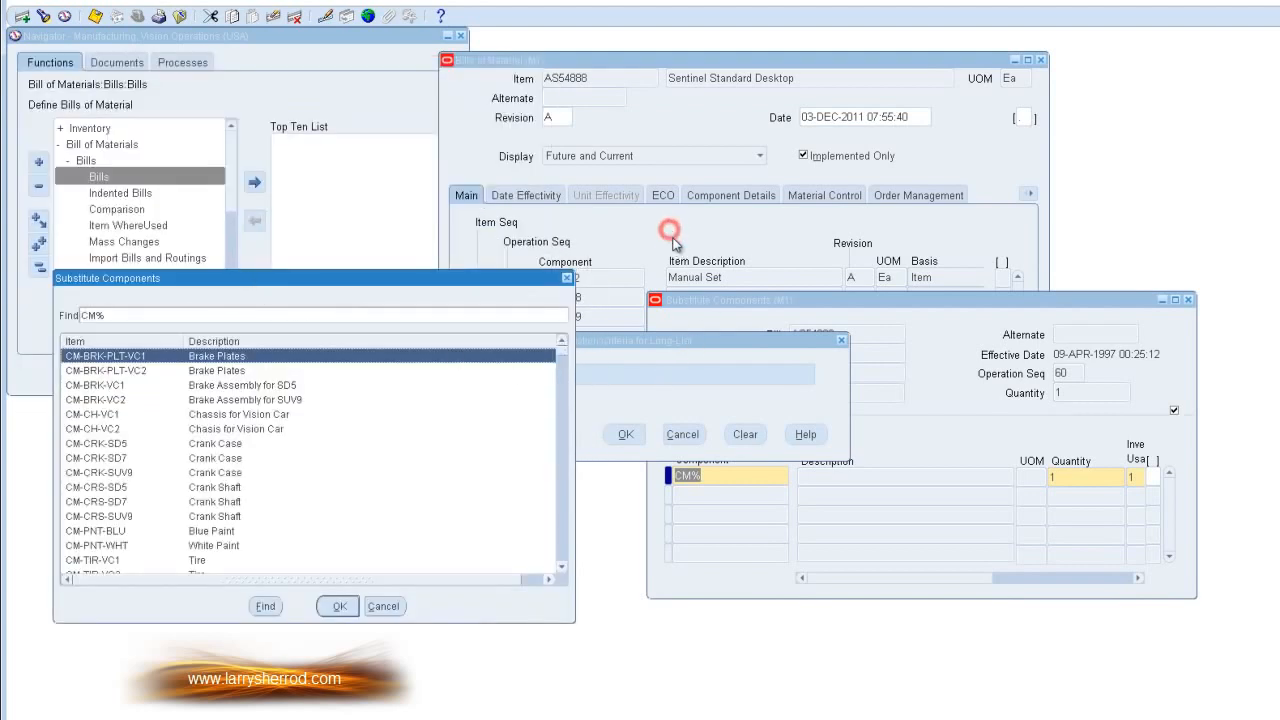
left_click_drag(443, 298, 1053, 332)
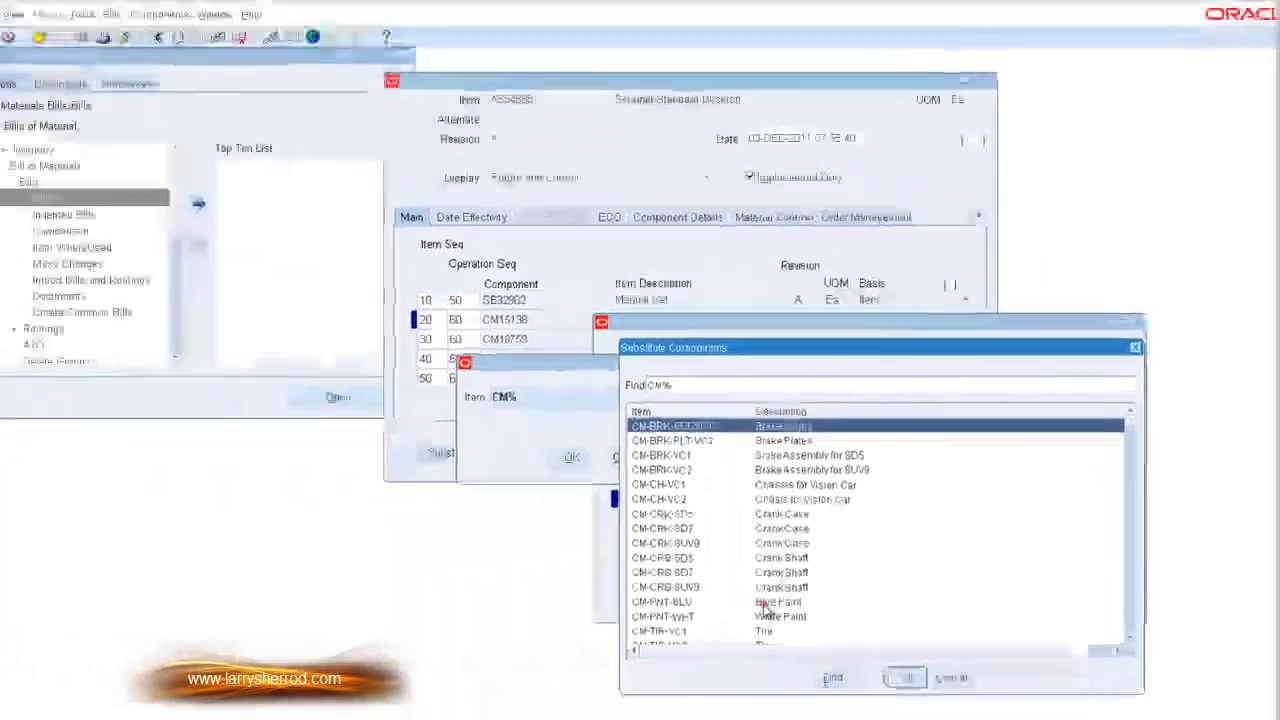
left_click(763, 602)
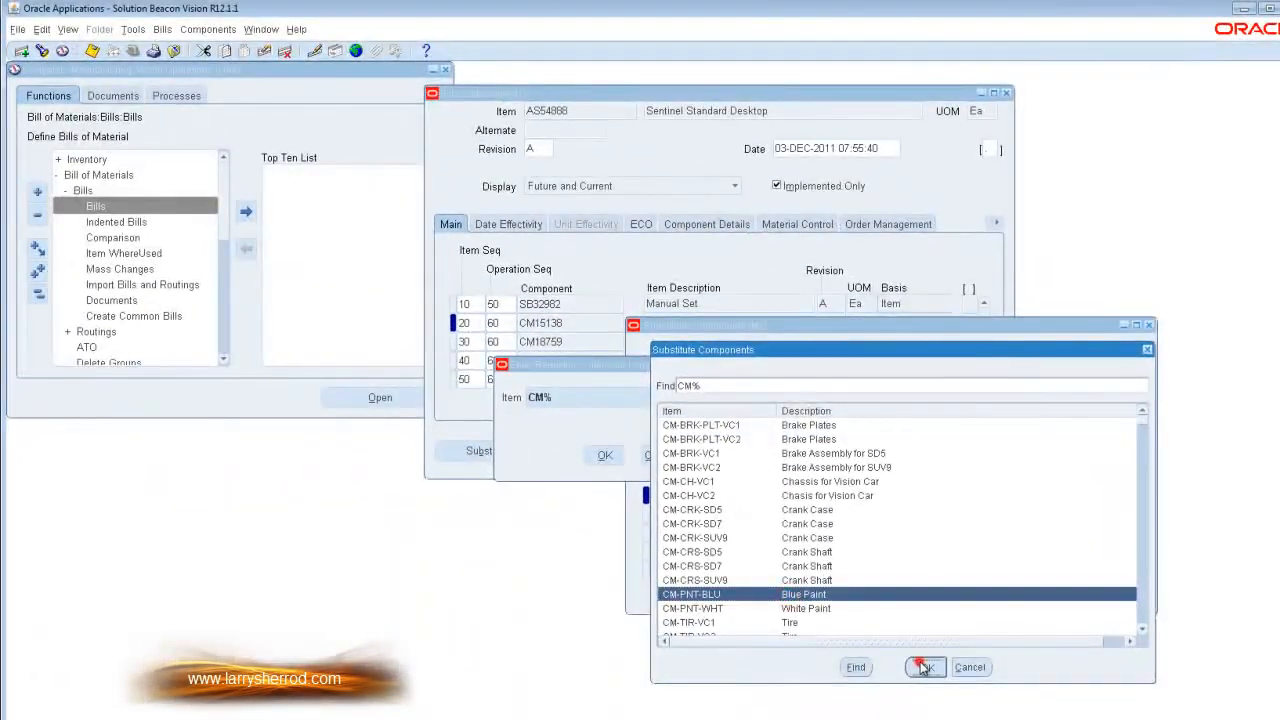
left_click(905, 678)
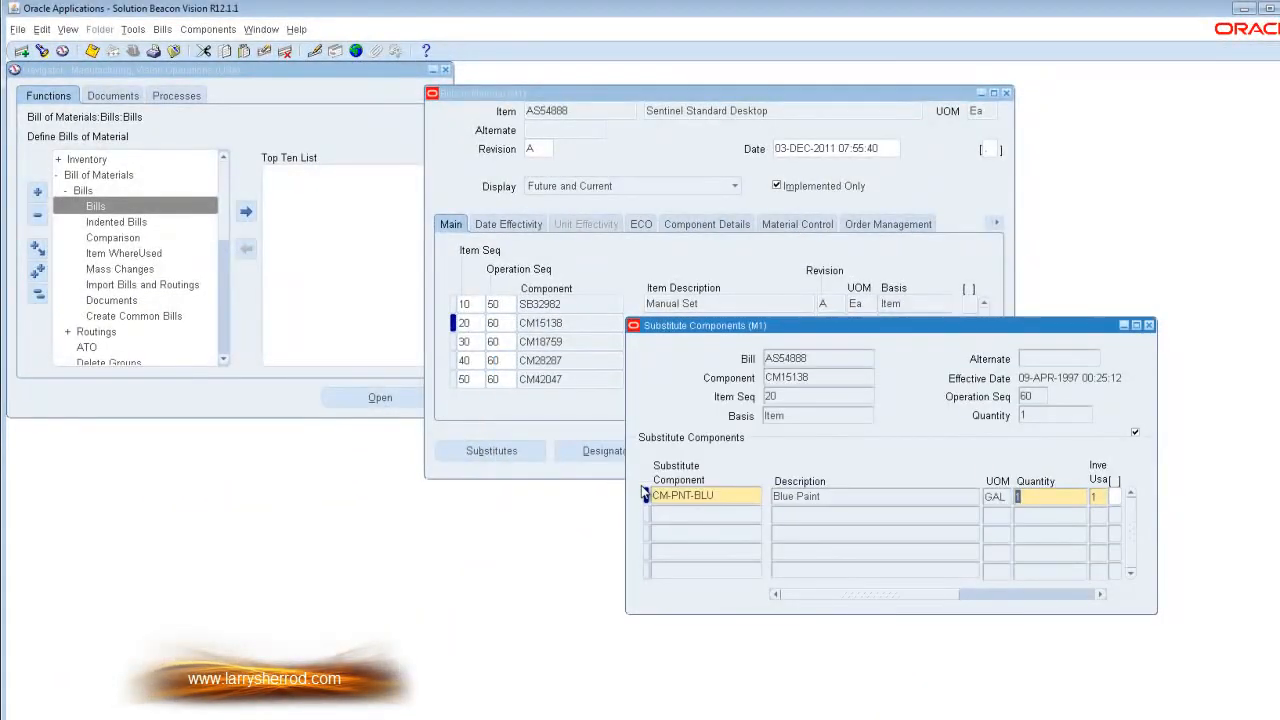
double_click(720, 497)
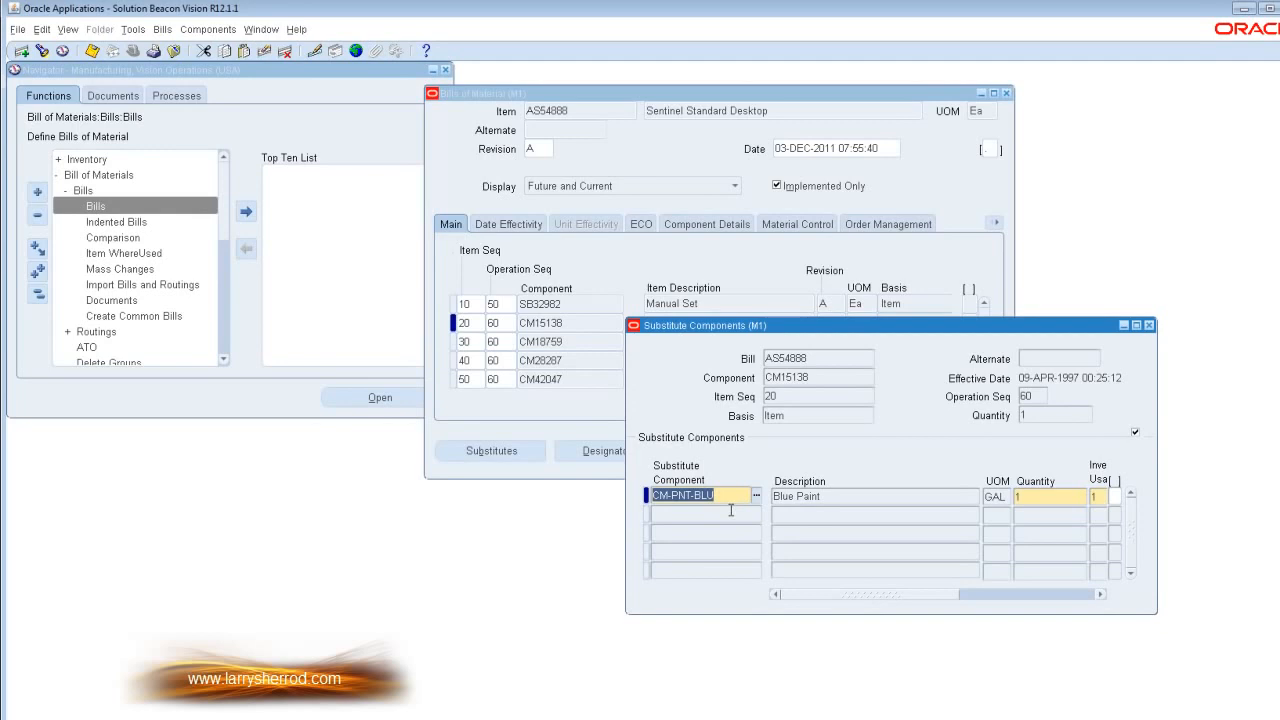
left_click(1150, 326)
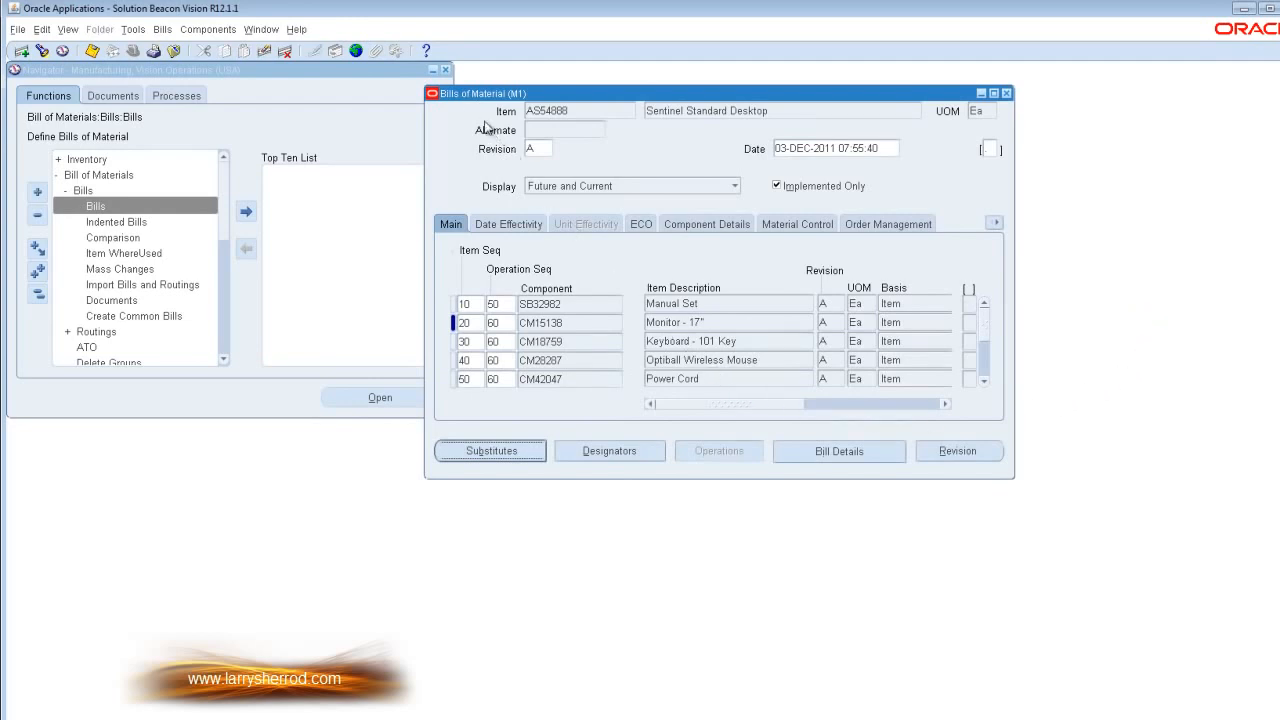
Copy the item number AS54888 from the bill header.
double_click(560, 110)
right_click(557, 111)
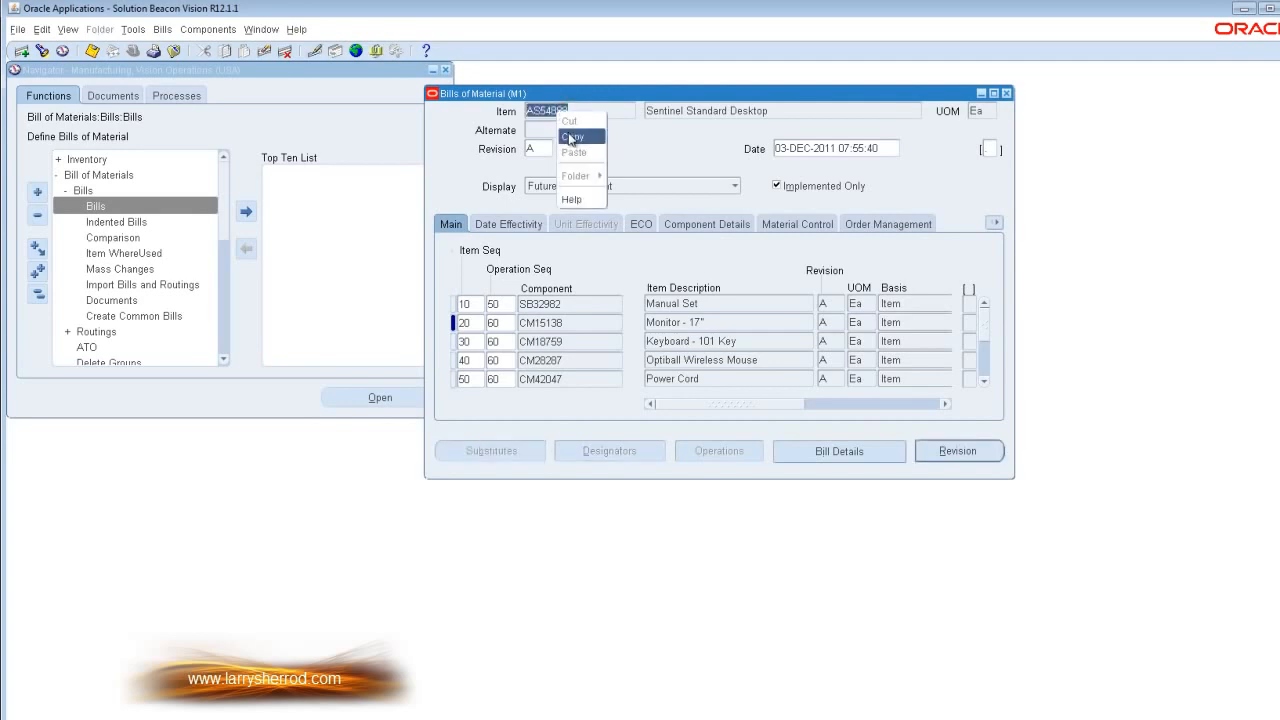
left_click(572, 138)
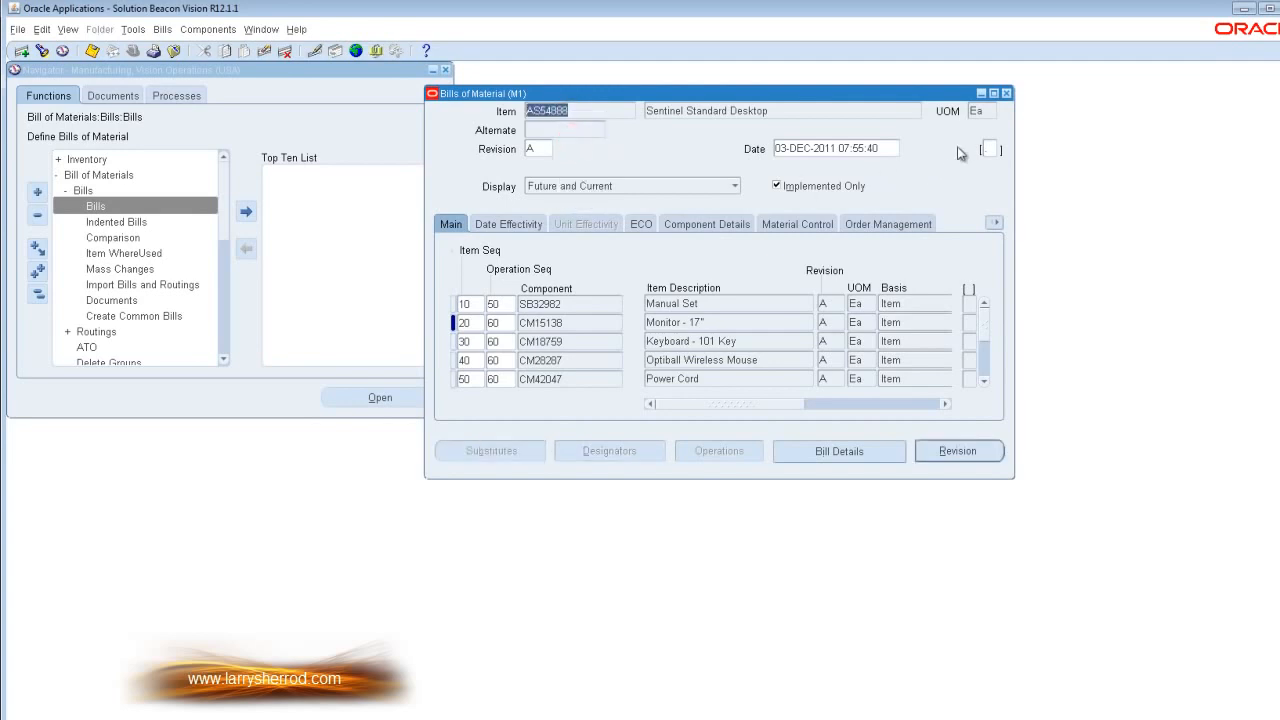
Close the bill, the bills summary and the bill search without saving the changes.
left_click(1006, 94)
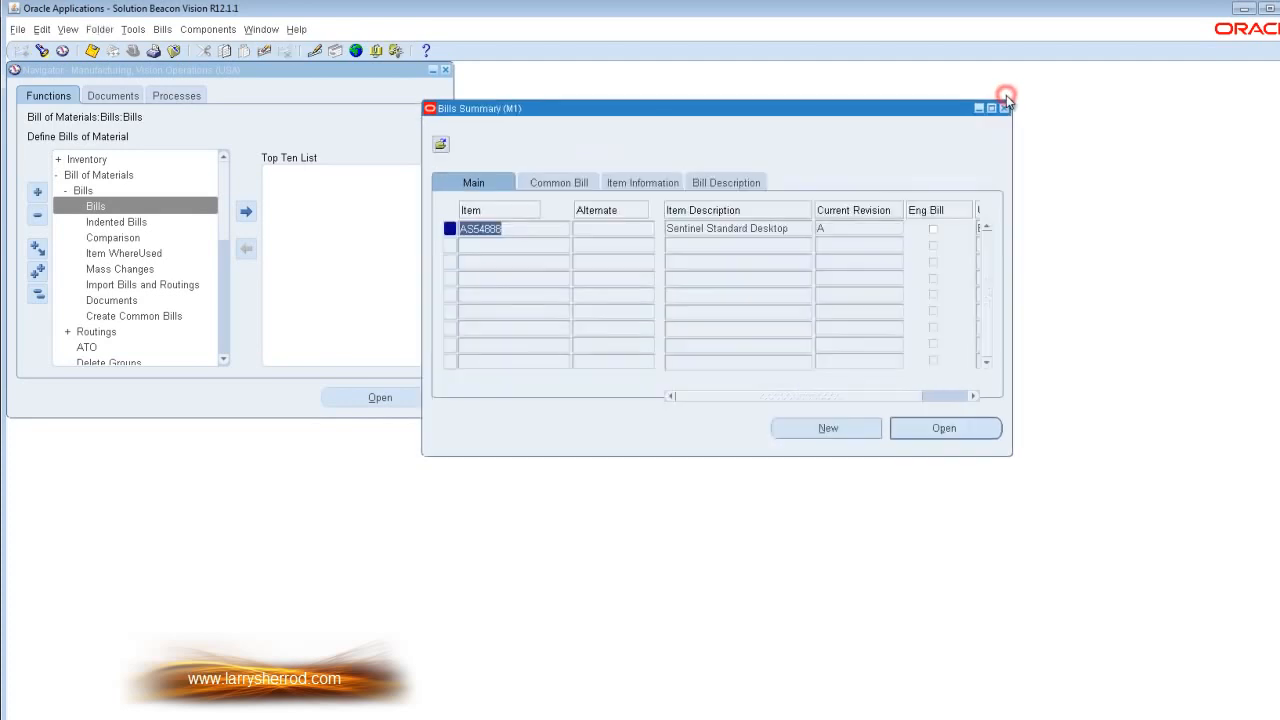
left_click(1006, 97)
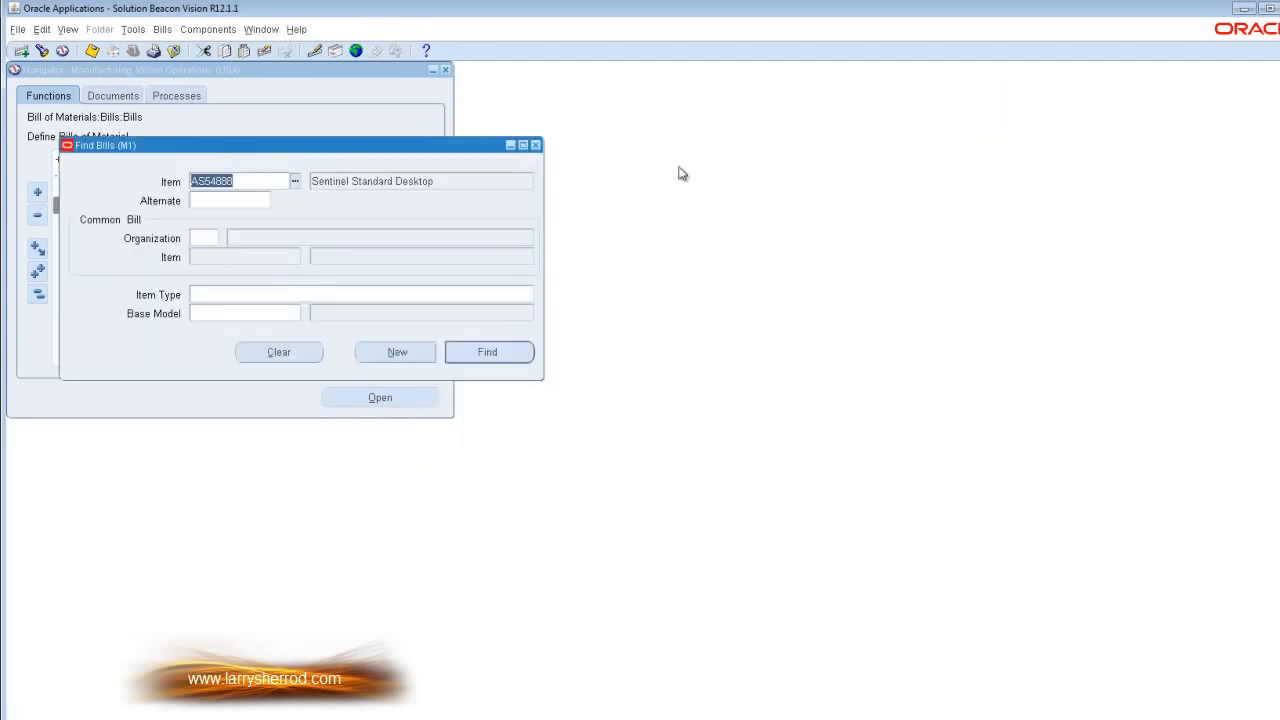
left_click(537, 146)
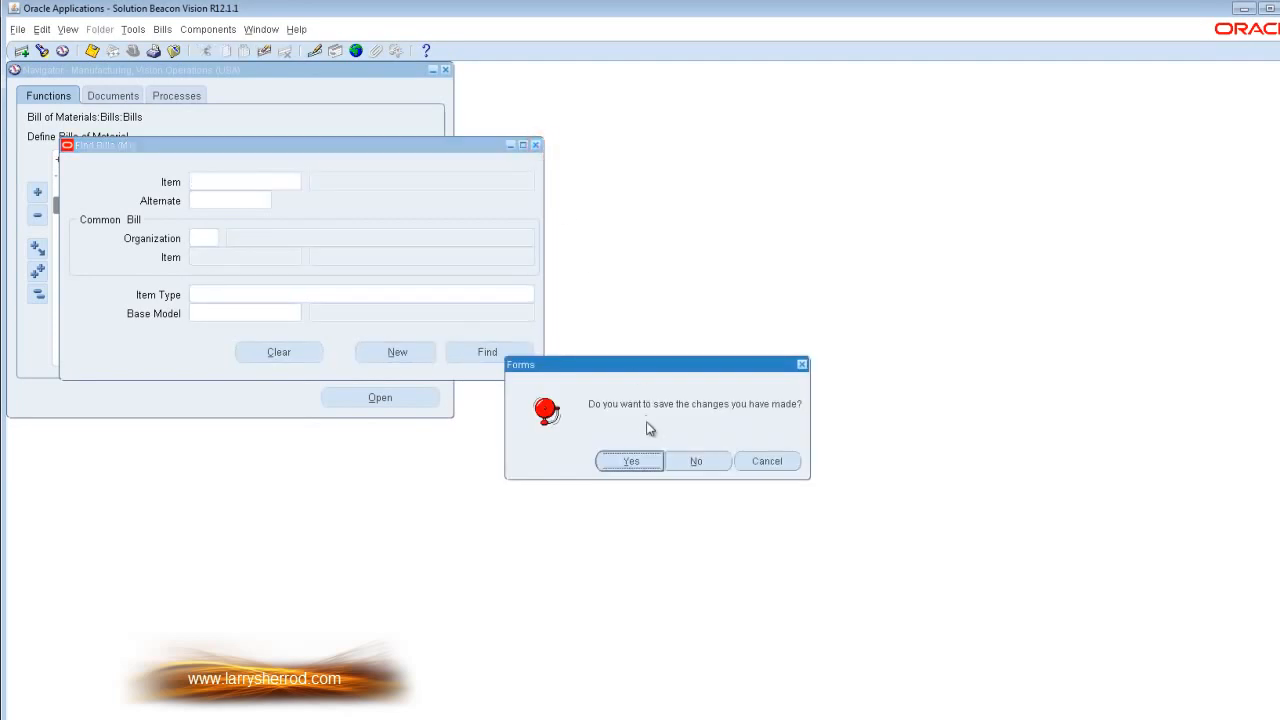
left_click(686, 463)
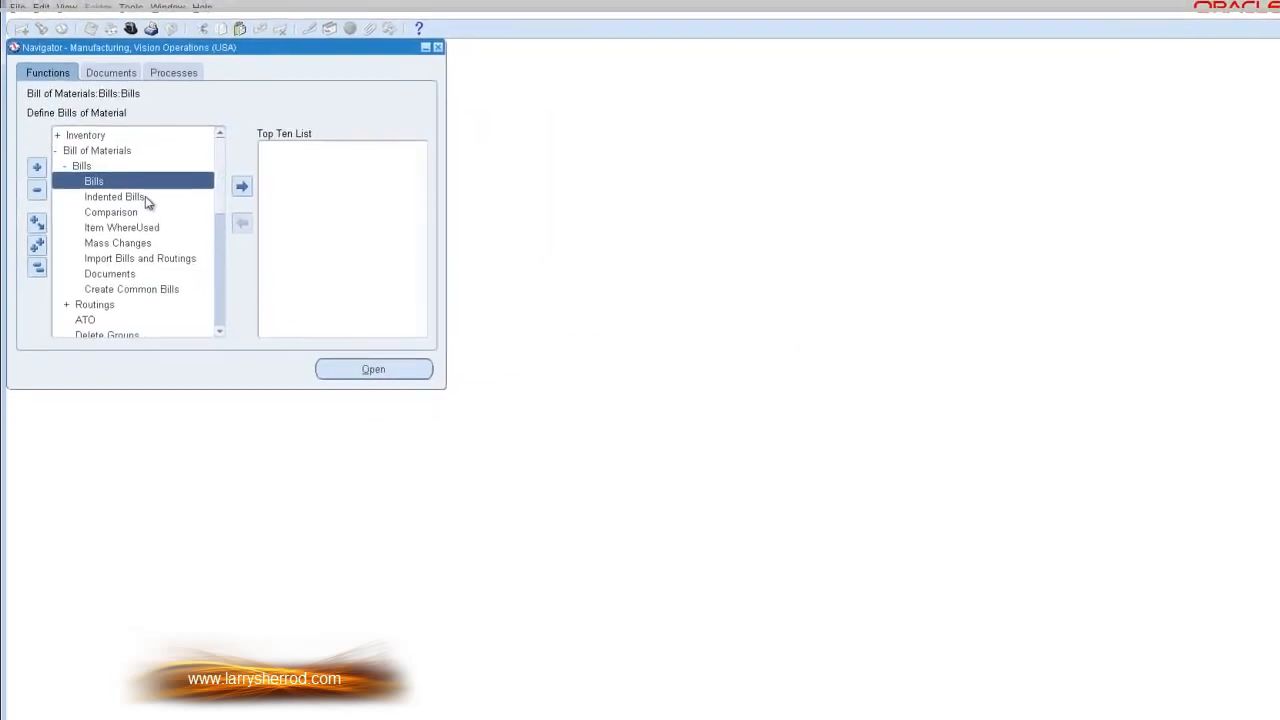
Find the indented bill of material for item AS54888 with the default quantity, levels and display options.
left_click(140, 222)
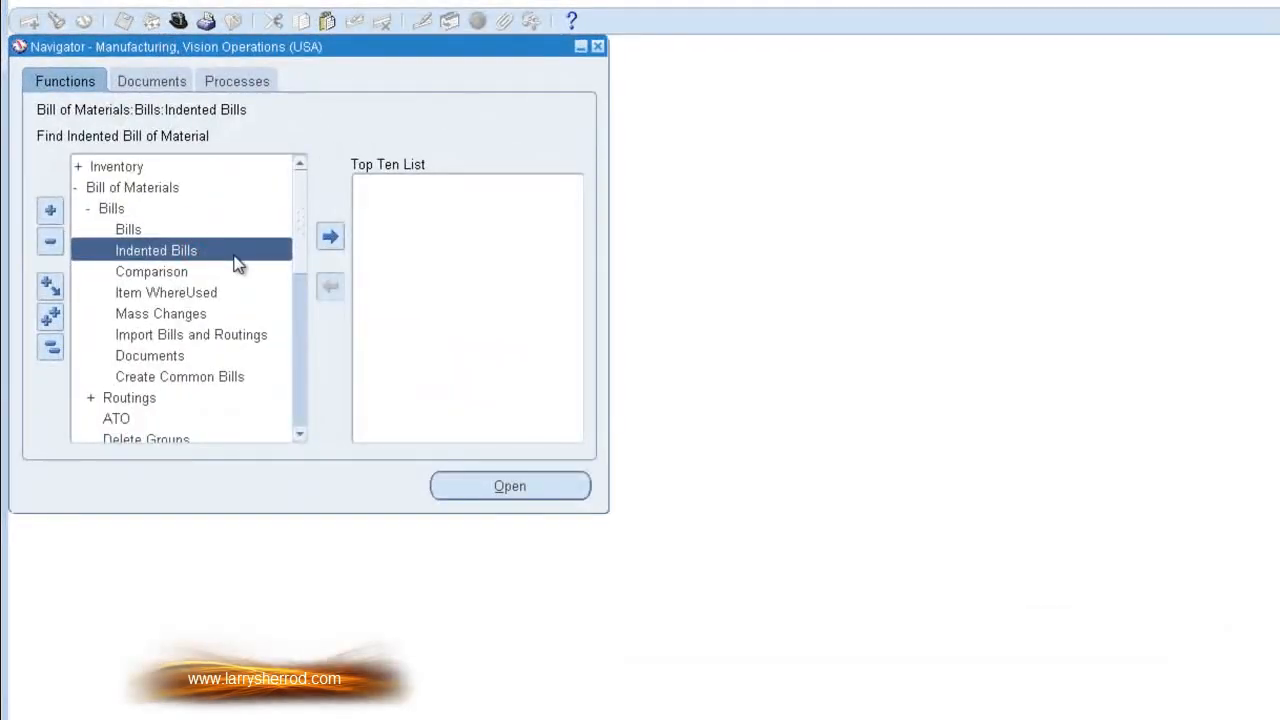
double_click(232, 258)
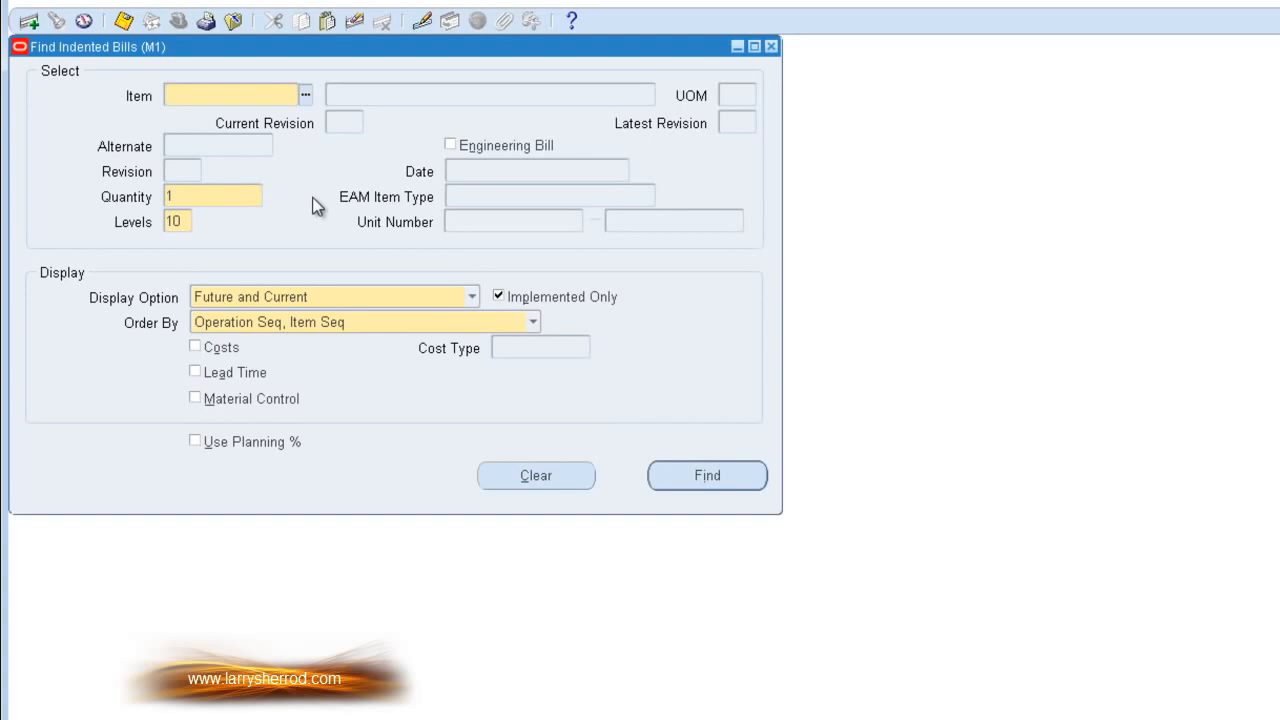
type("AS54888")
left_click_drag(313, 47, 838, 92)
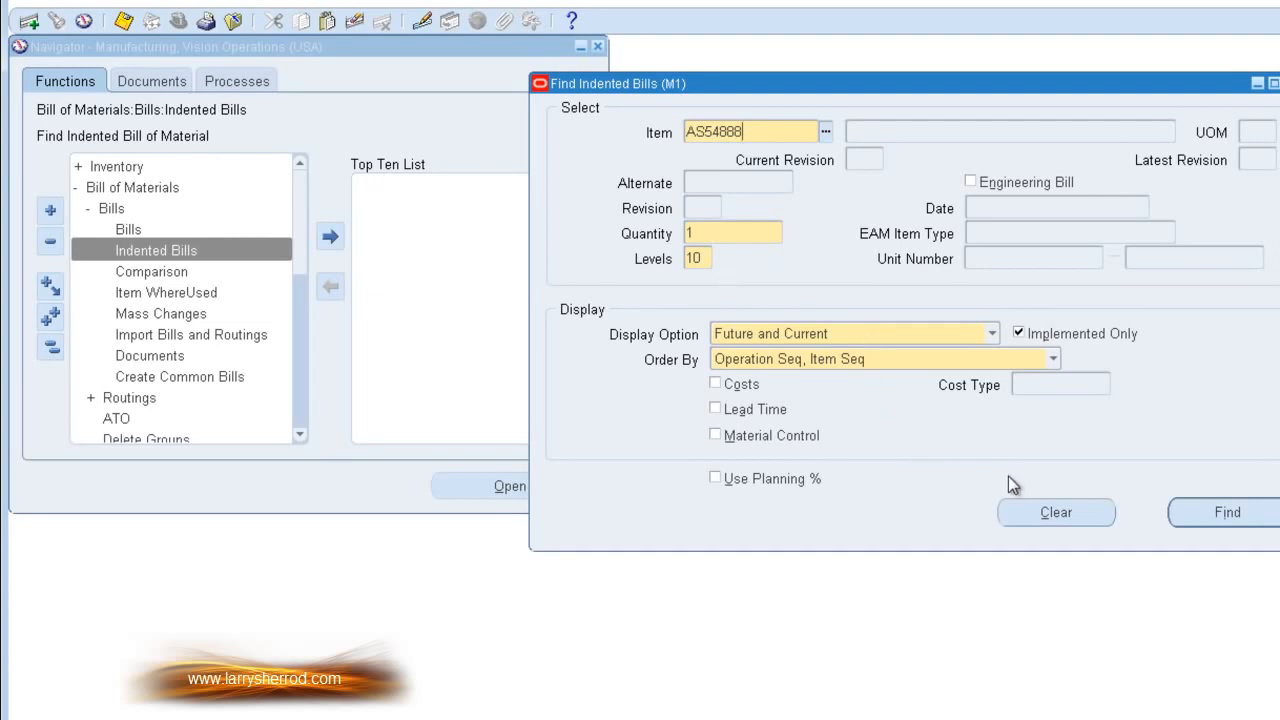
left_click(1207, 513)
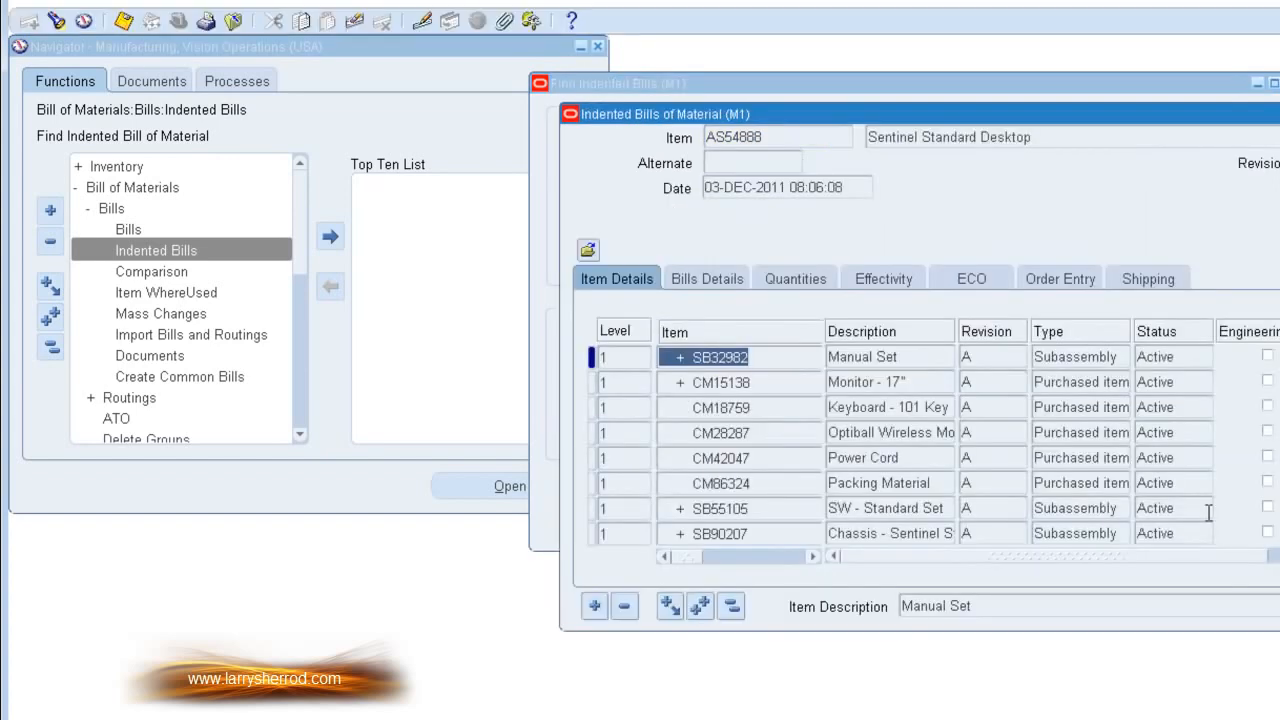
Expand subassembly SB32982 (Manual Set) and go through the descriptions of its components CM25175, CM13375 and CM85773.
left_click_drag(872, 118, 780, 97)
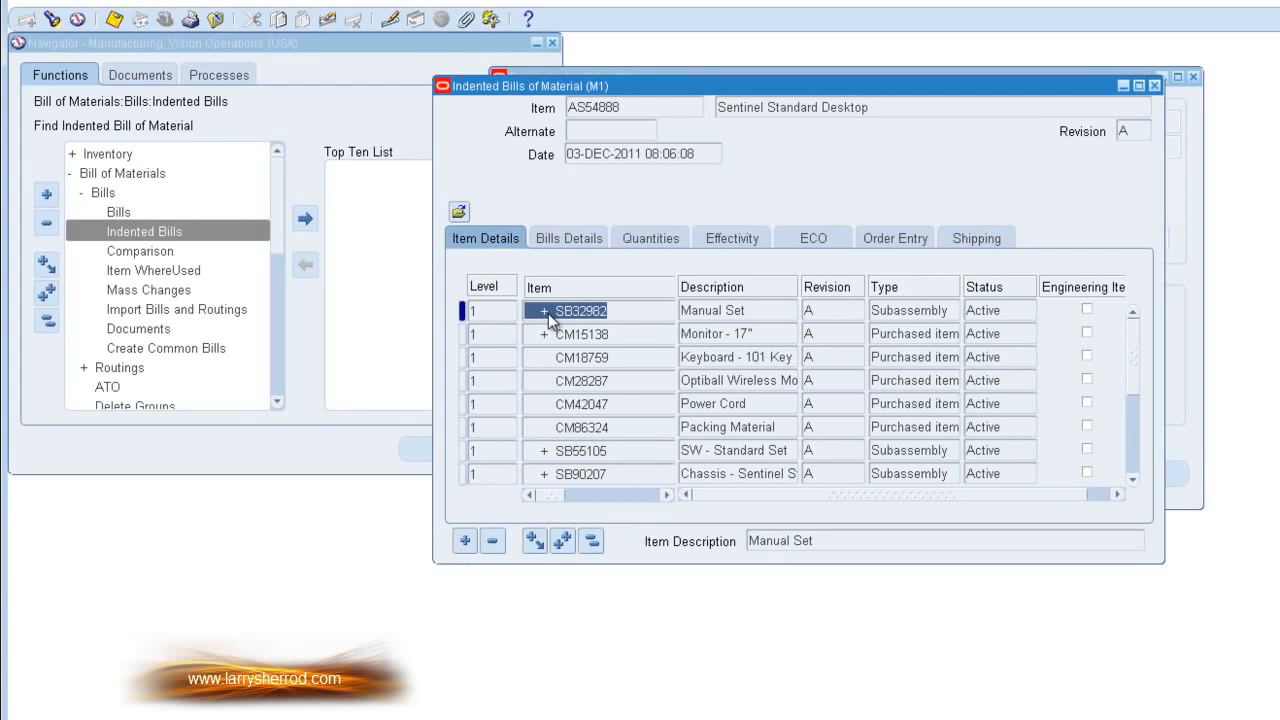
left_click(535, 541)
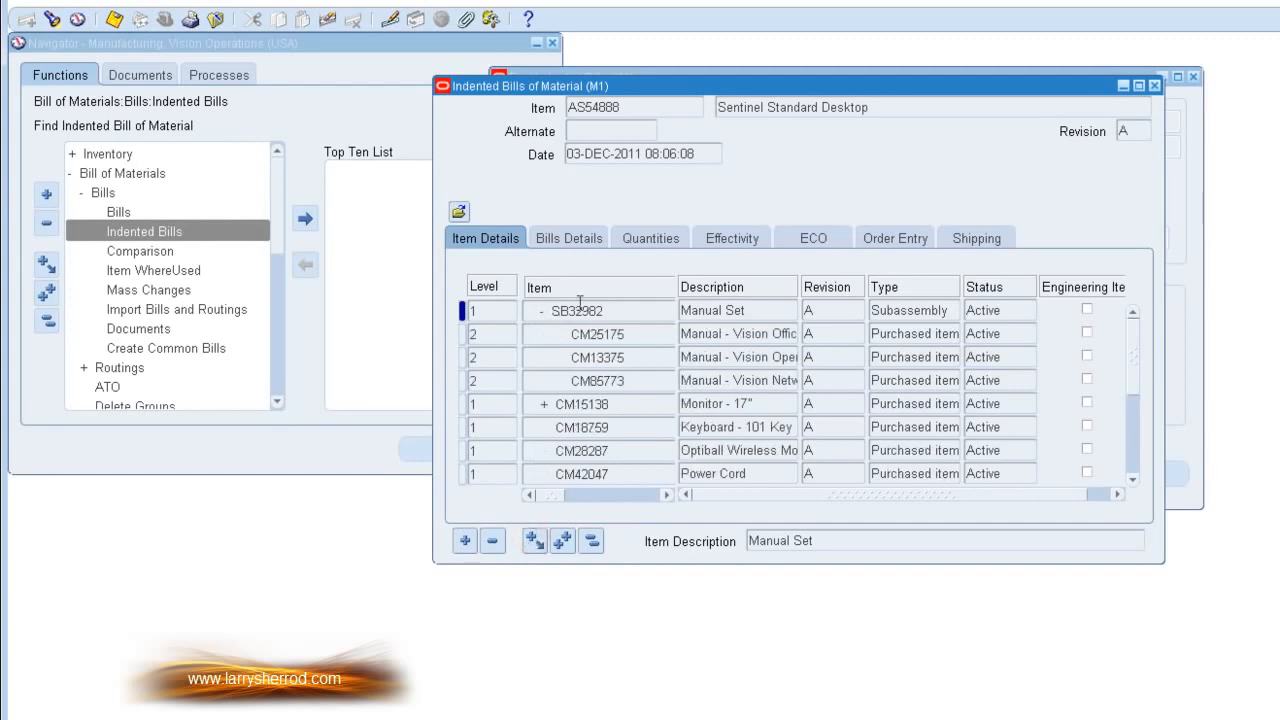
left_click(744, 311)
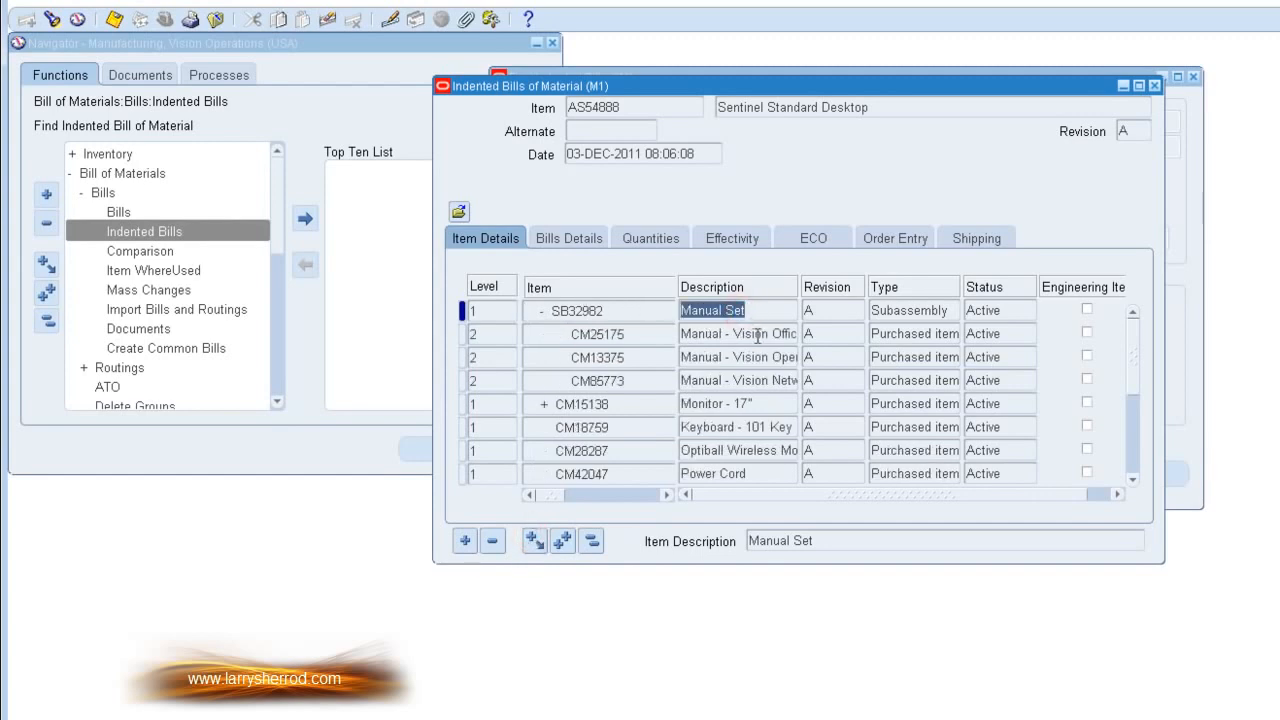
left_click(756, 334)
left_click(750, 357)
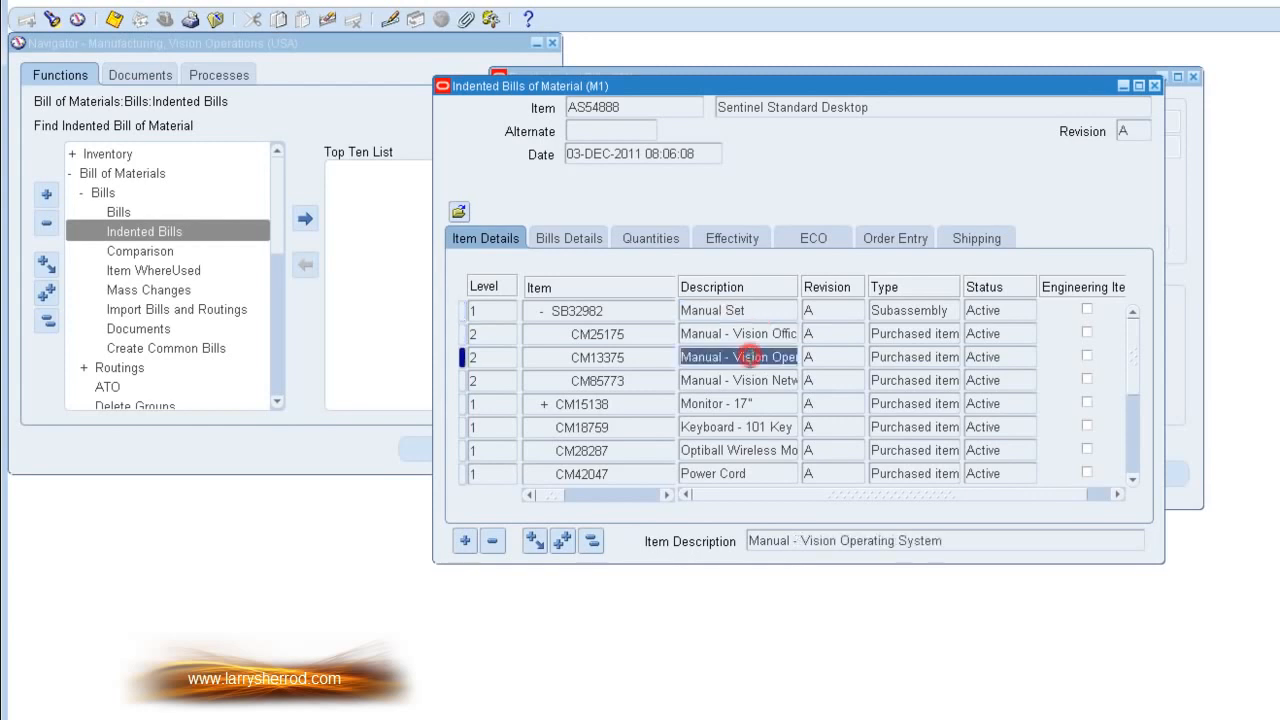
left_click(745, 378)
left_click(634, 335)
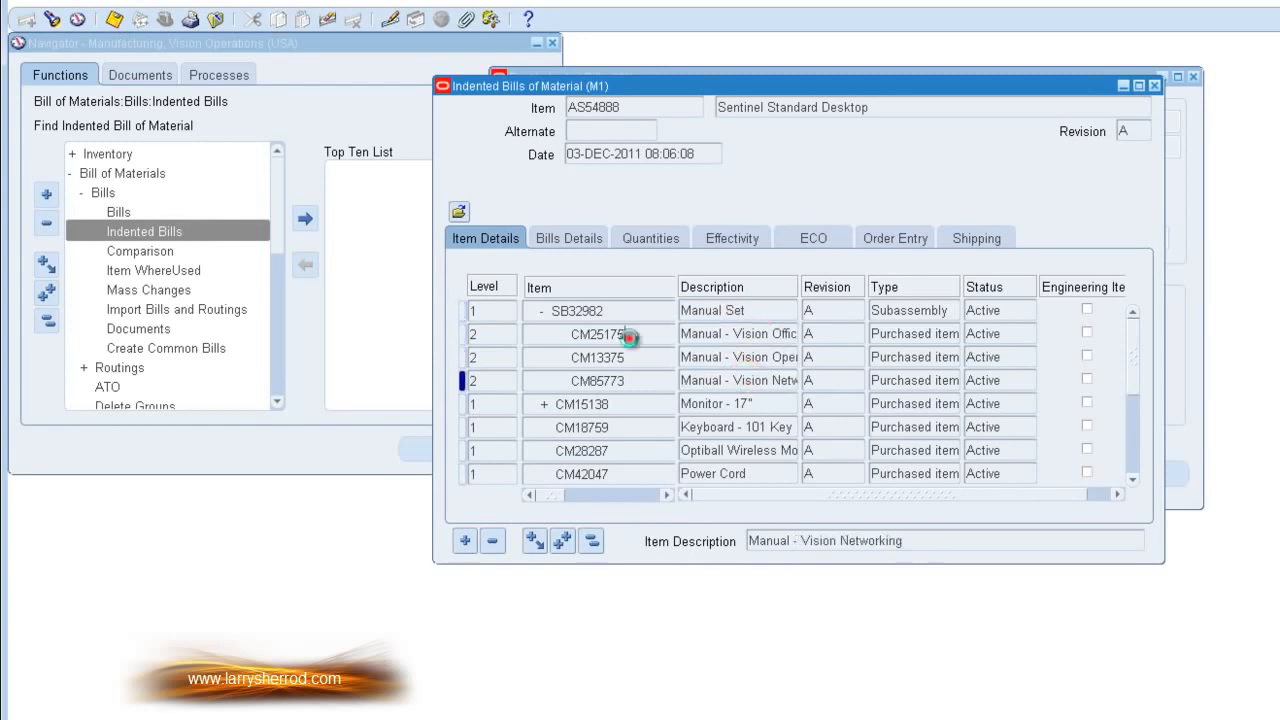
Go through components CM25175, CM13375 and CM85773 of the Manual Set again and return to subassembly SB32982.
left_click(634, 358)
left_click(632, 381)
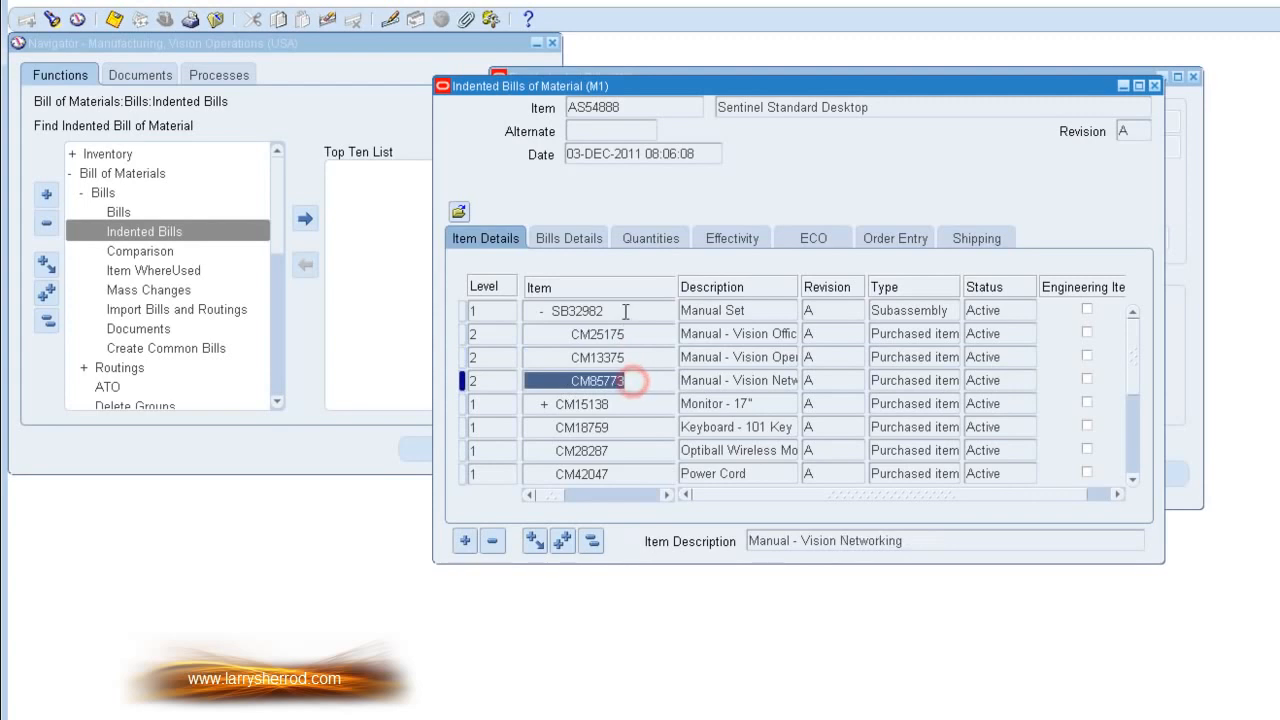
left_click(626, 311)
left_click(633, 336)
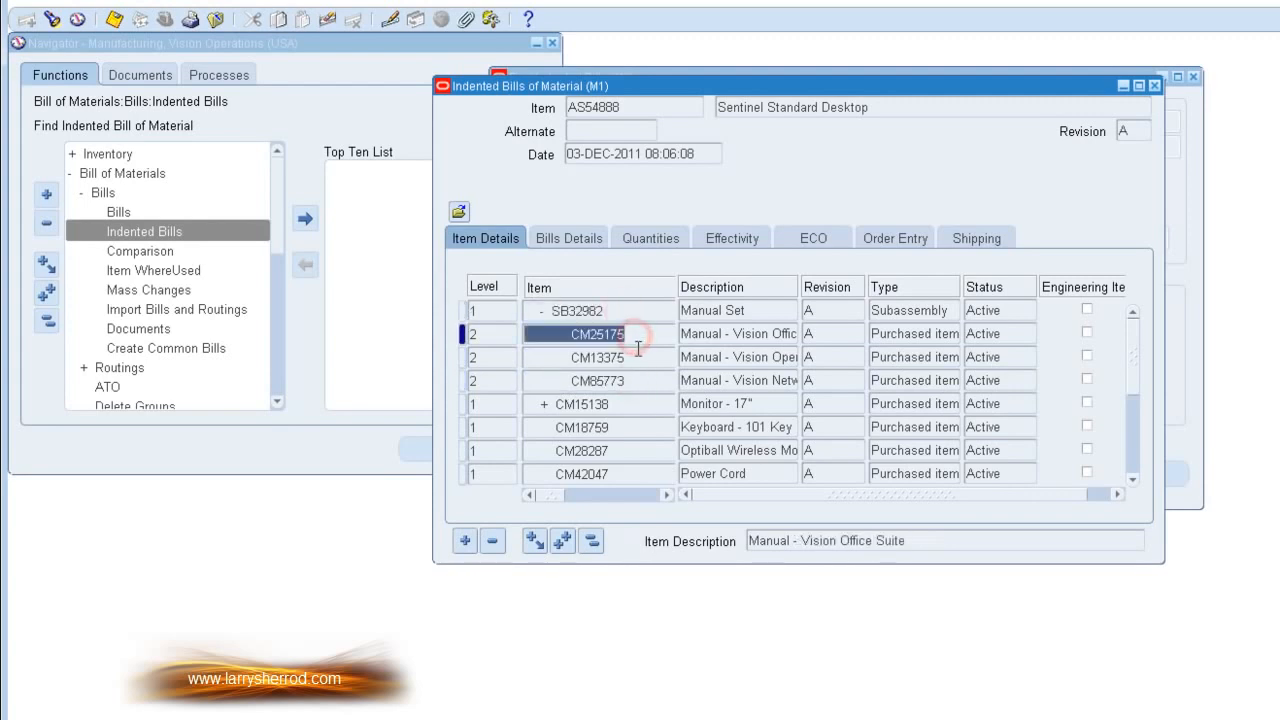
left_click(634, 357)
left_click(638, 381)
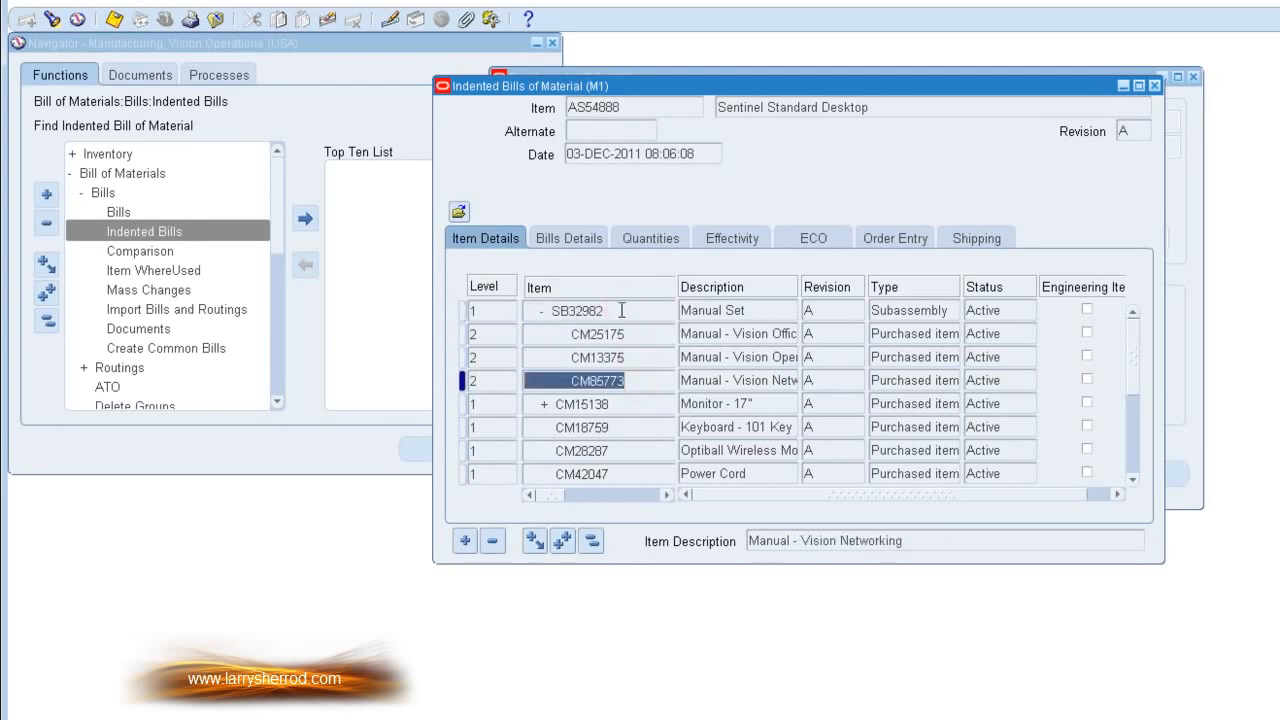
left_click(626, 311)
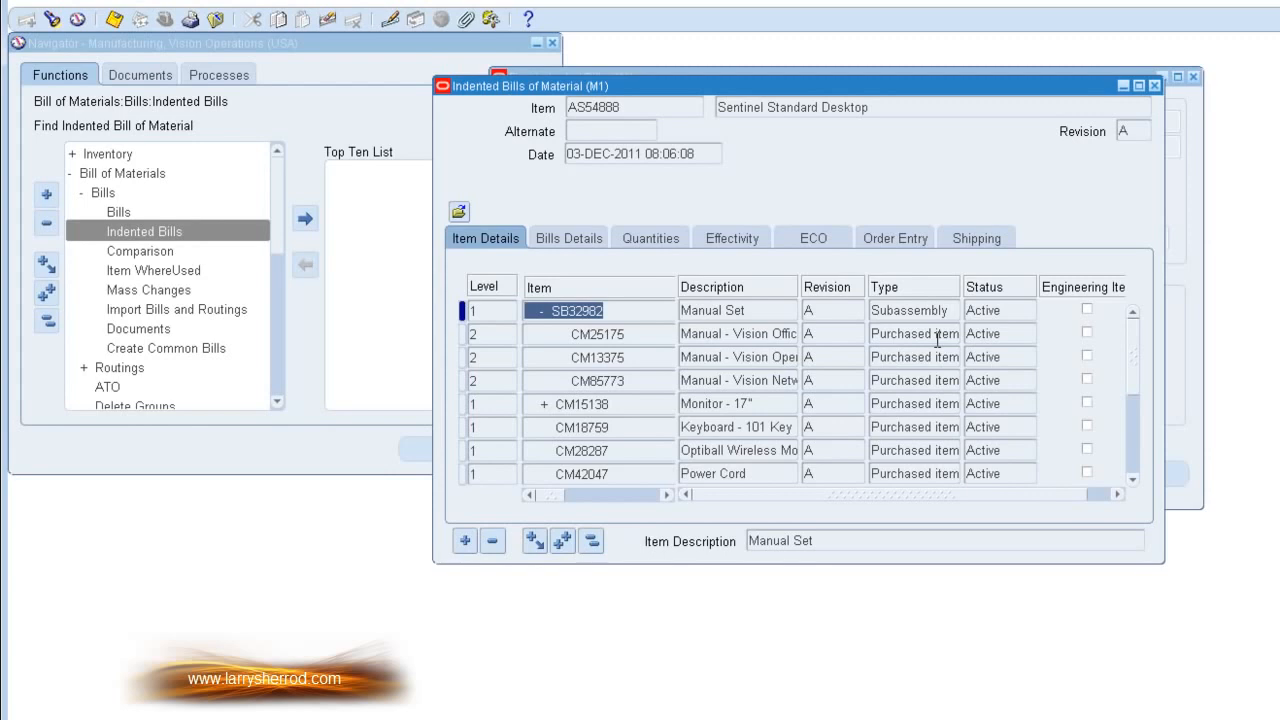
Expand component CM15138 (Monitor - 17") and select its level 2 component WR40185 to view the description.
left_click(548, 410)
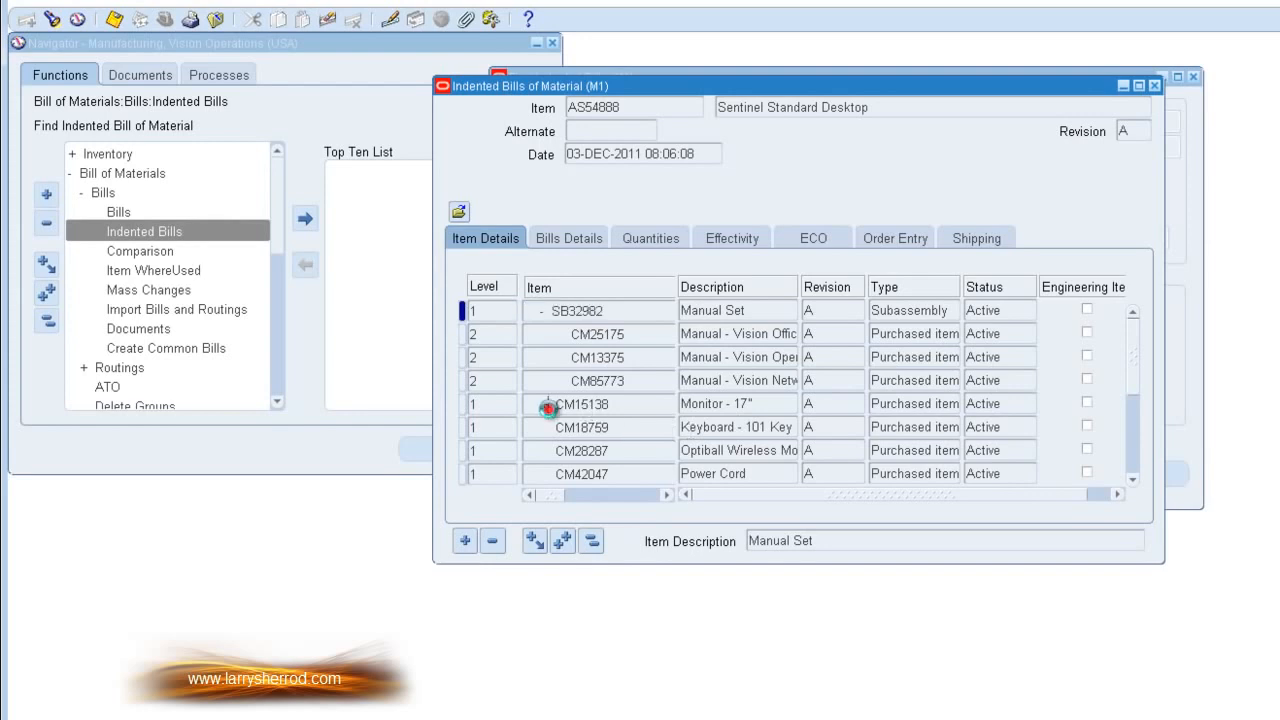
left_click(535, 540)
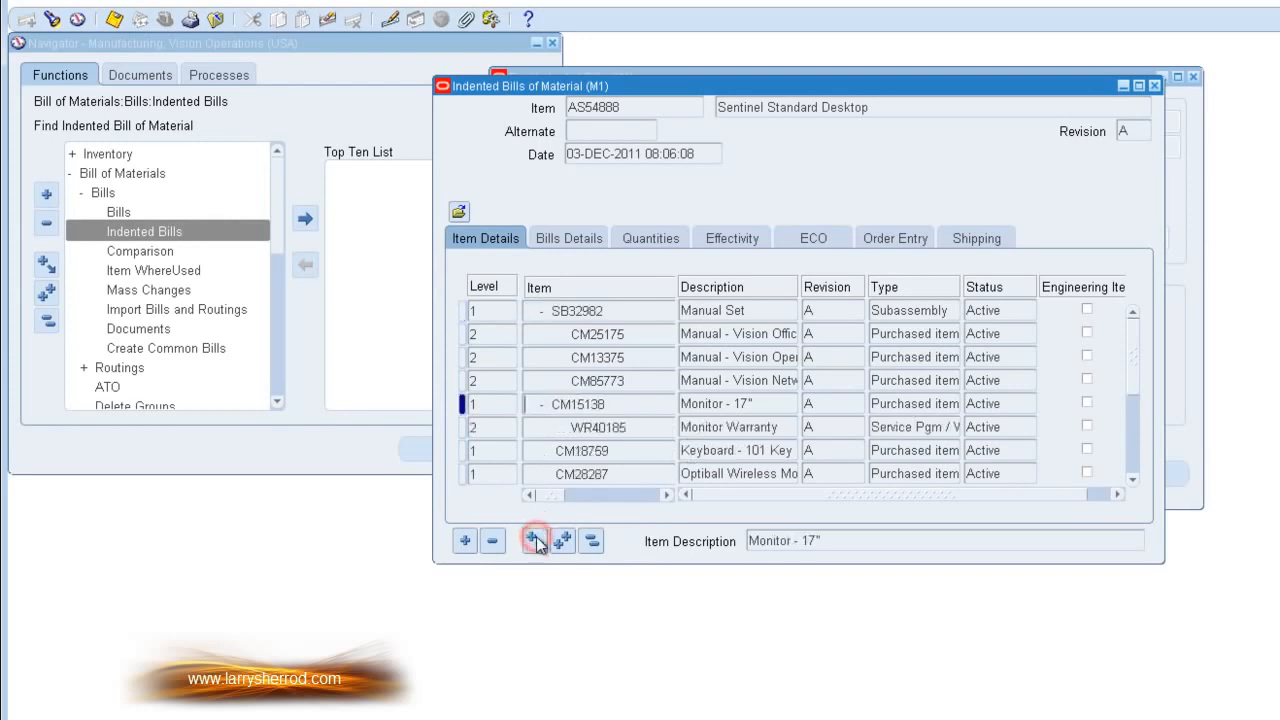
left_click(648, 427)
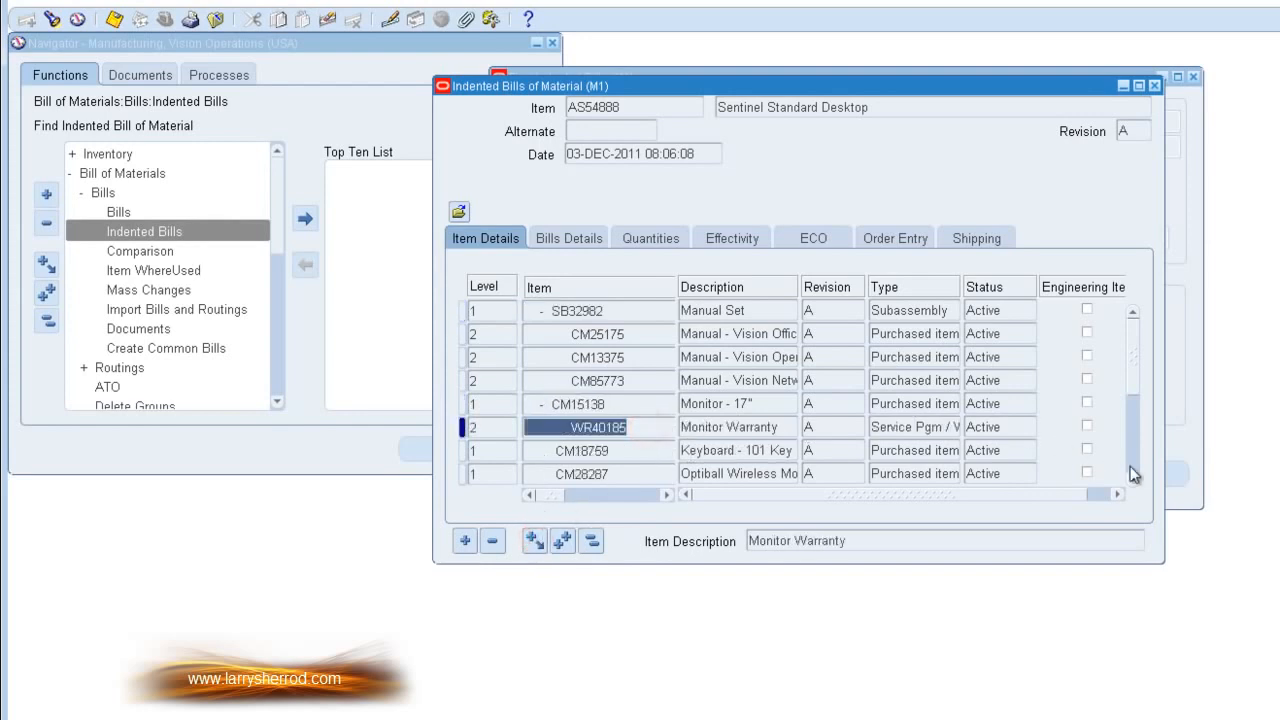
Expand subassembly SB55105 (SW - Standard Set) and view its software components.
left_click(1135, 483)
left_click(1135, 483)
left_click(1135, 483)
left_click(1135, 483)
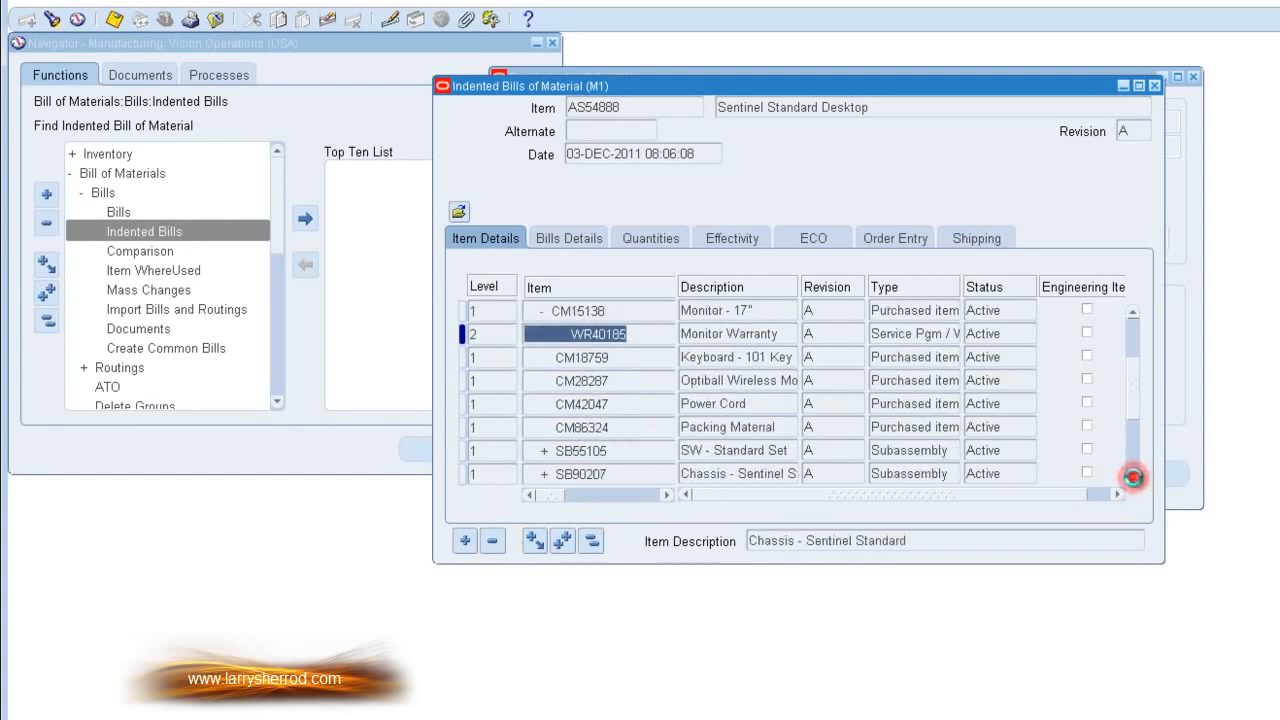
left_click(1135, 483)
left_click(556, 432)
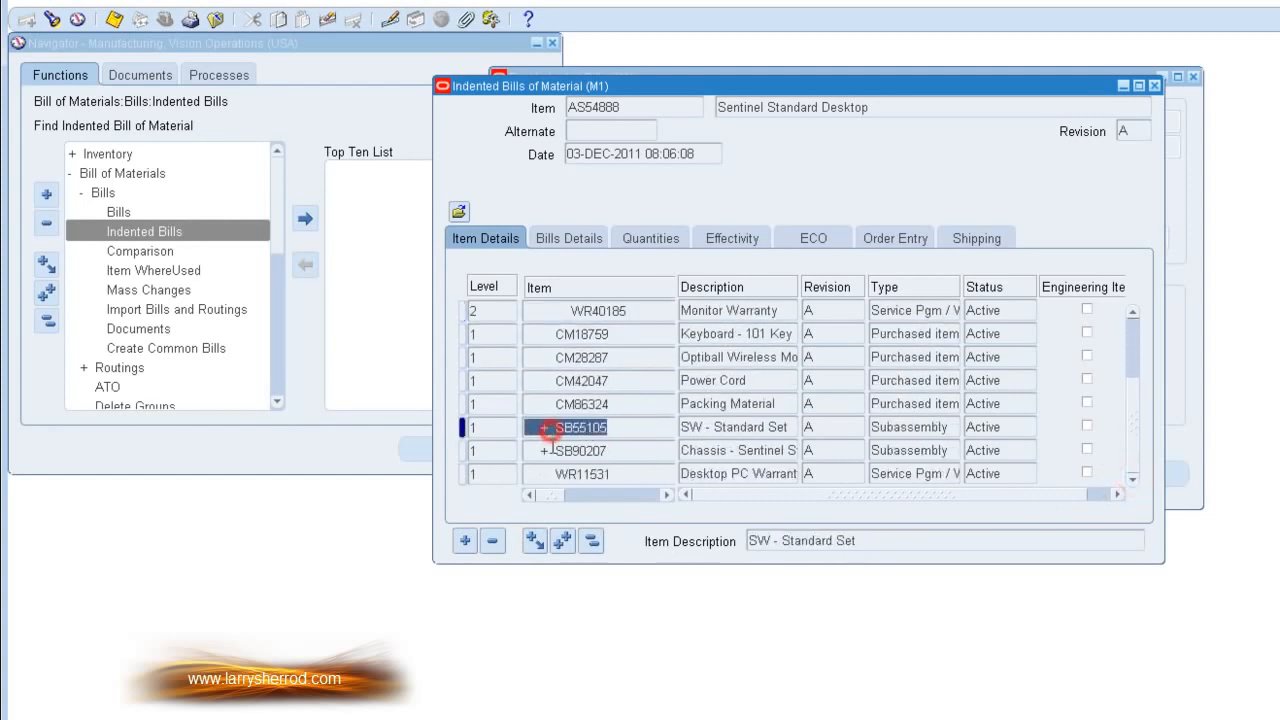
left_click(535, 540)
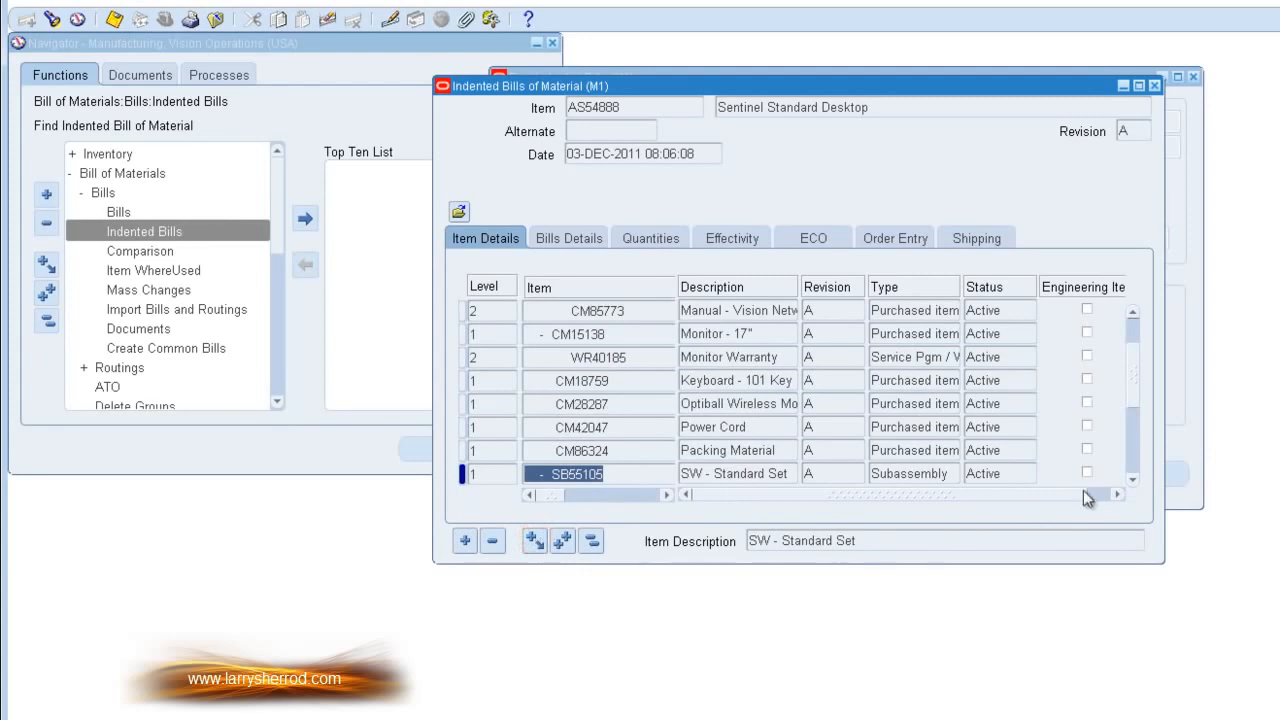
left_click(1137, 383)
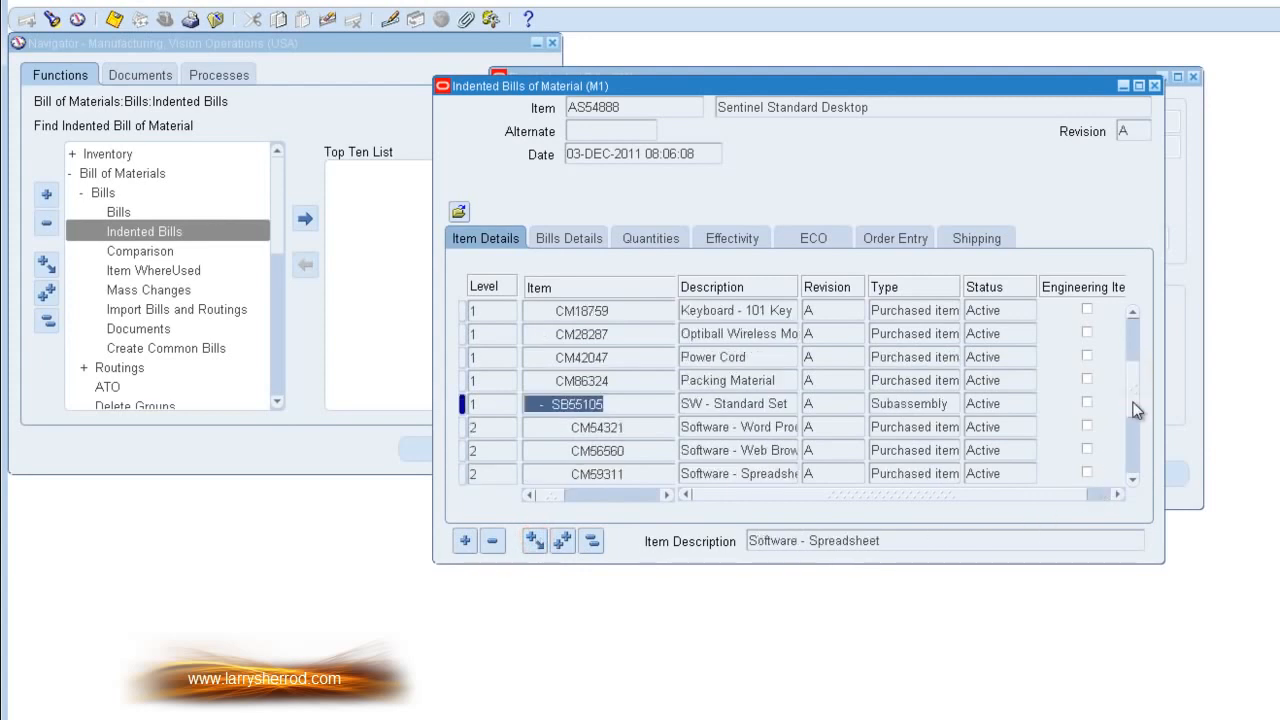
left_click(1137, 410)
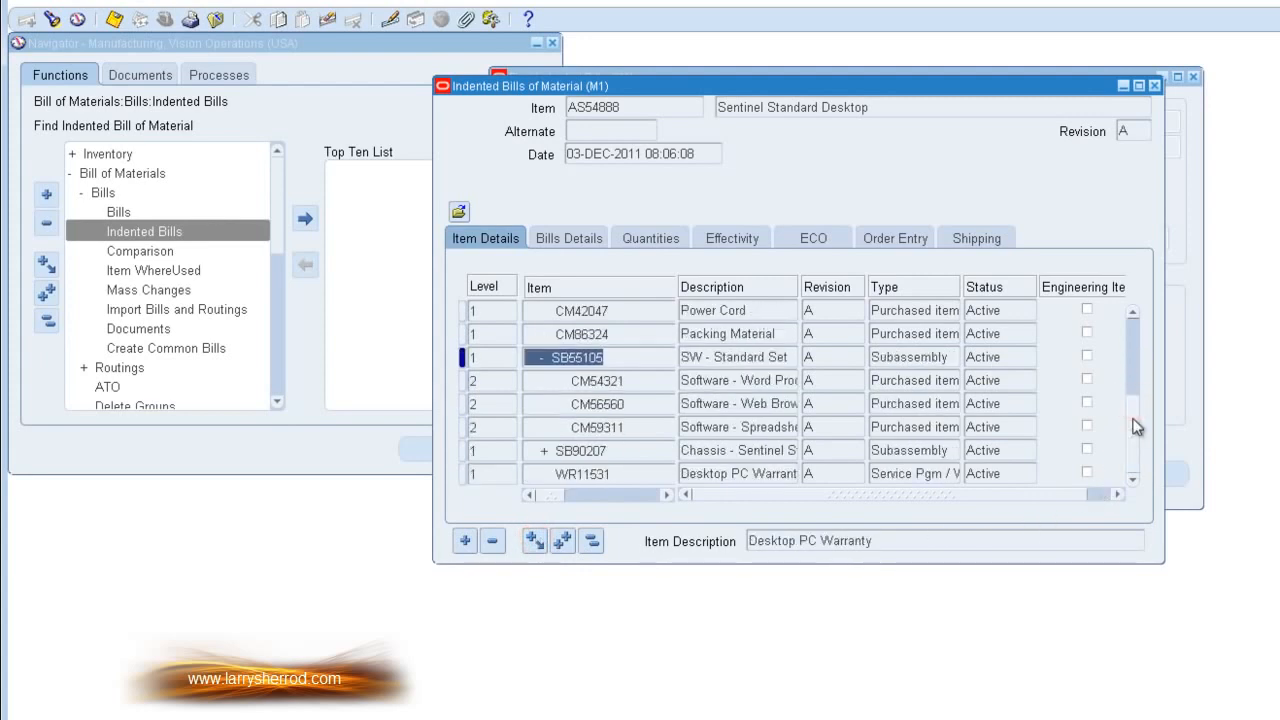
Expand all levels of subassembly SB90207 (Chassis - Sentinel Standard) and select its description among the nested components.
left_click(557, 450)
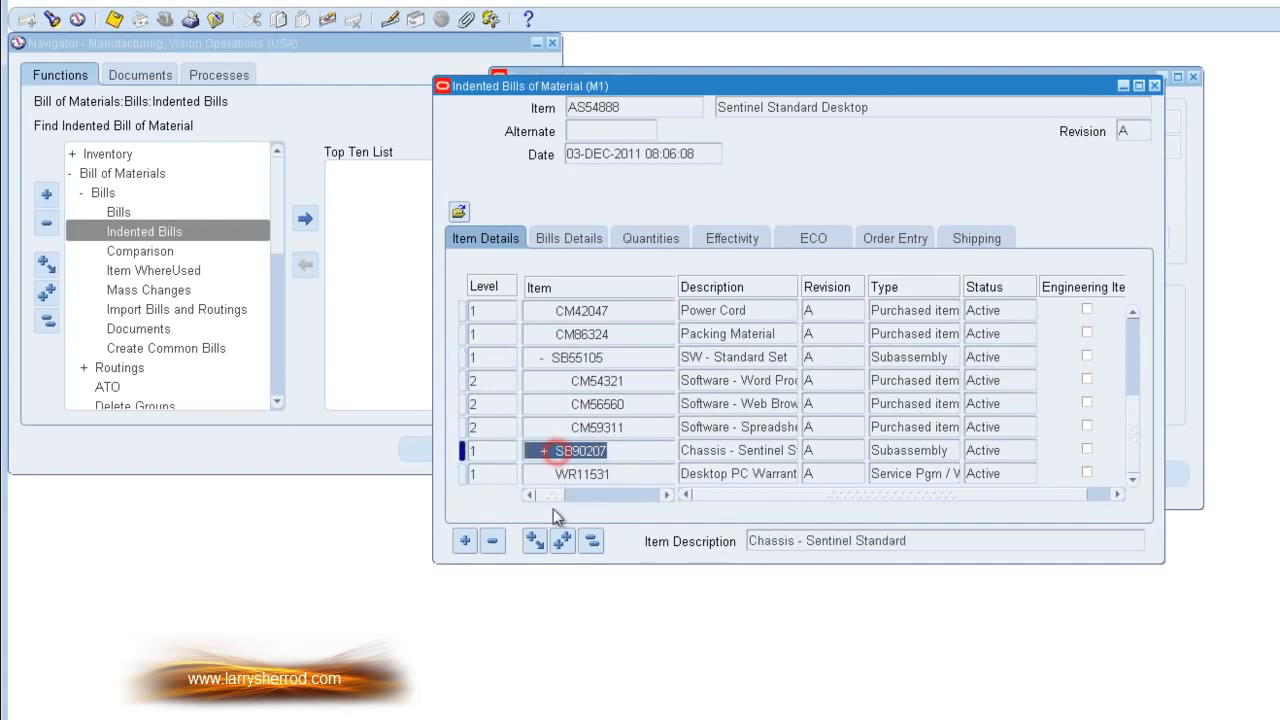
left_click(535, 540)
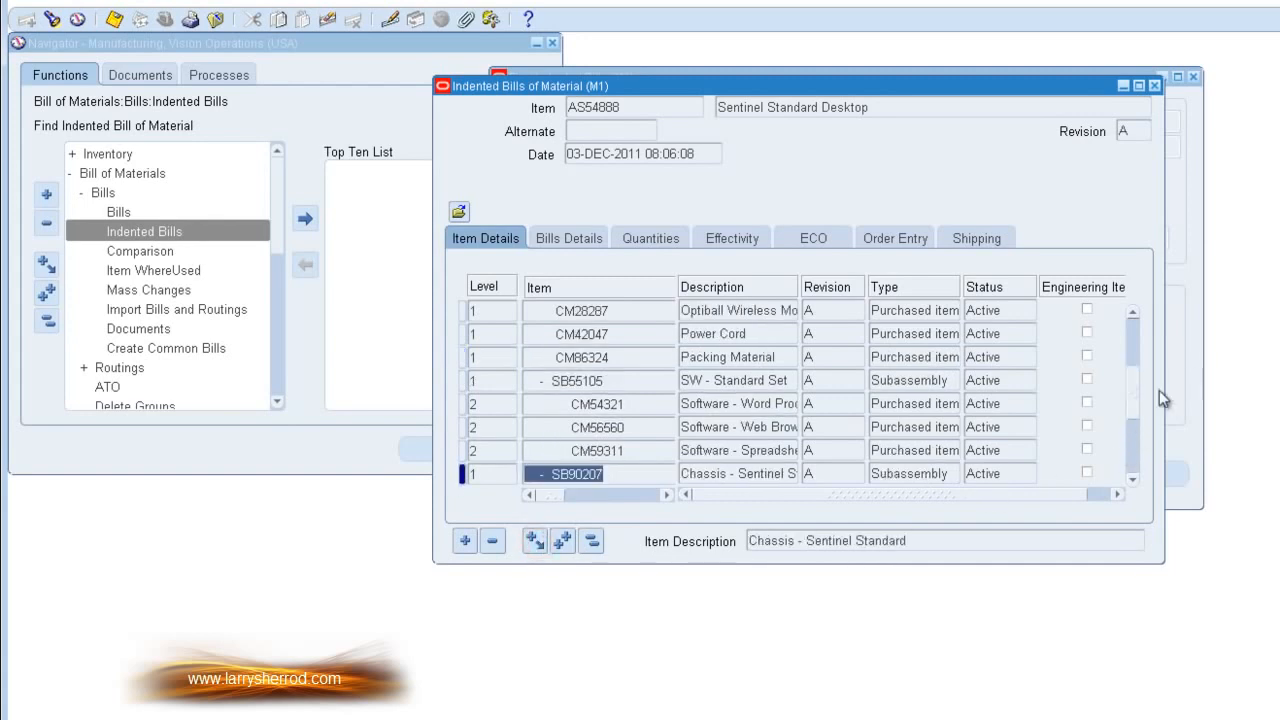
left_click(1135, 405)
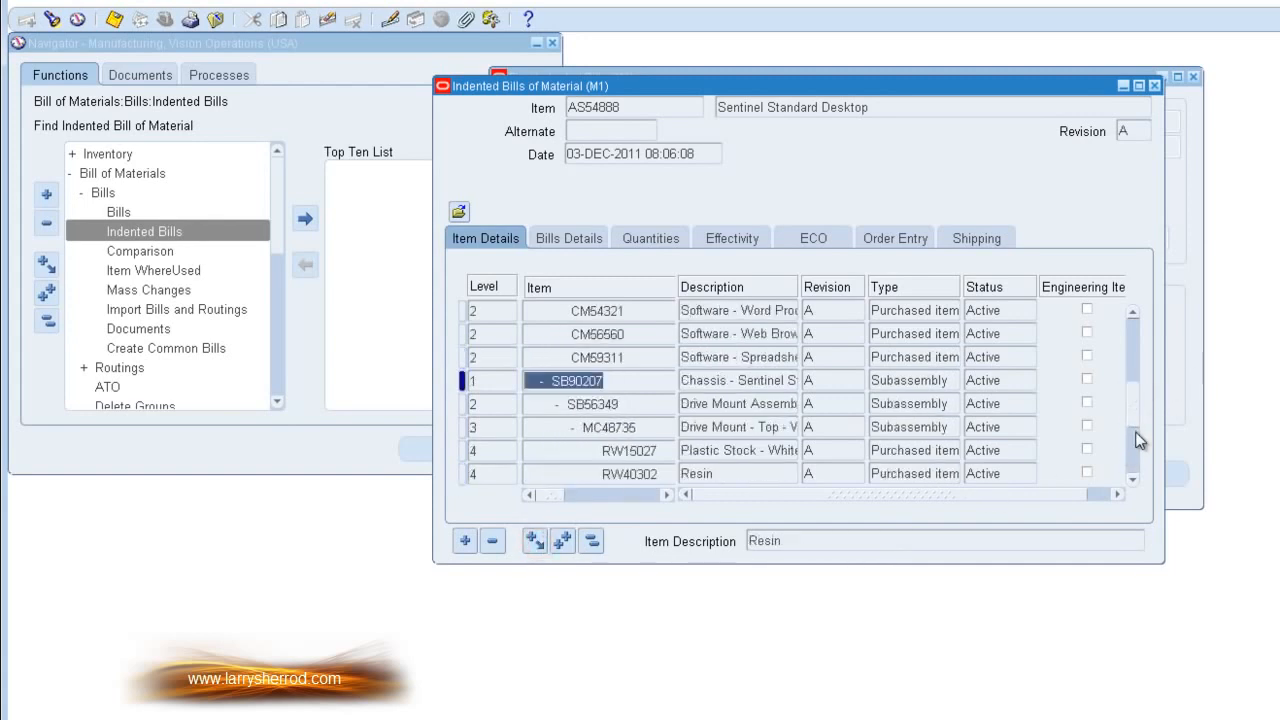
left_click(721, 380)
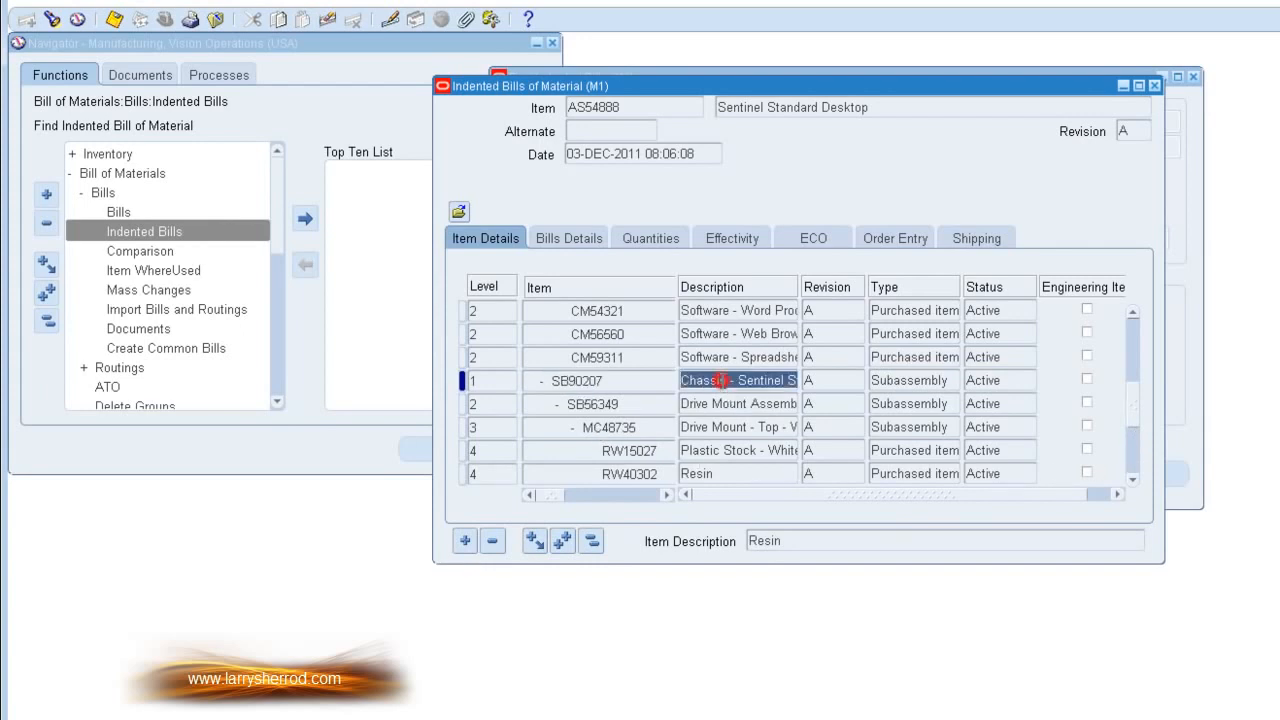
Go through the descriptions below the chassis: SB56349 at level 2, MC48735 at level 3, then RW15027 and RW40302 at level 4.
left_click(622, 404)
left_click(710, 403)
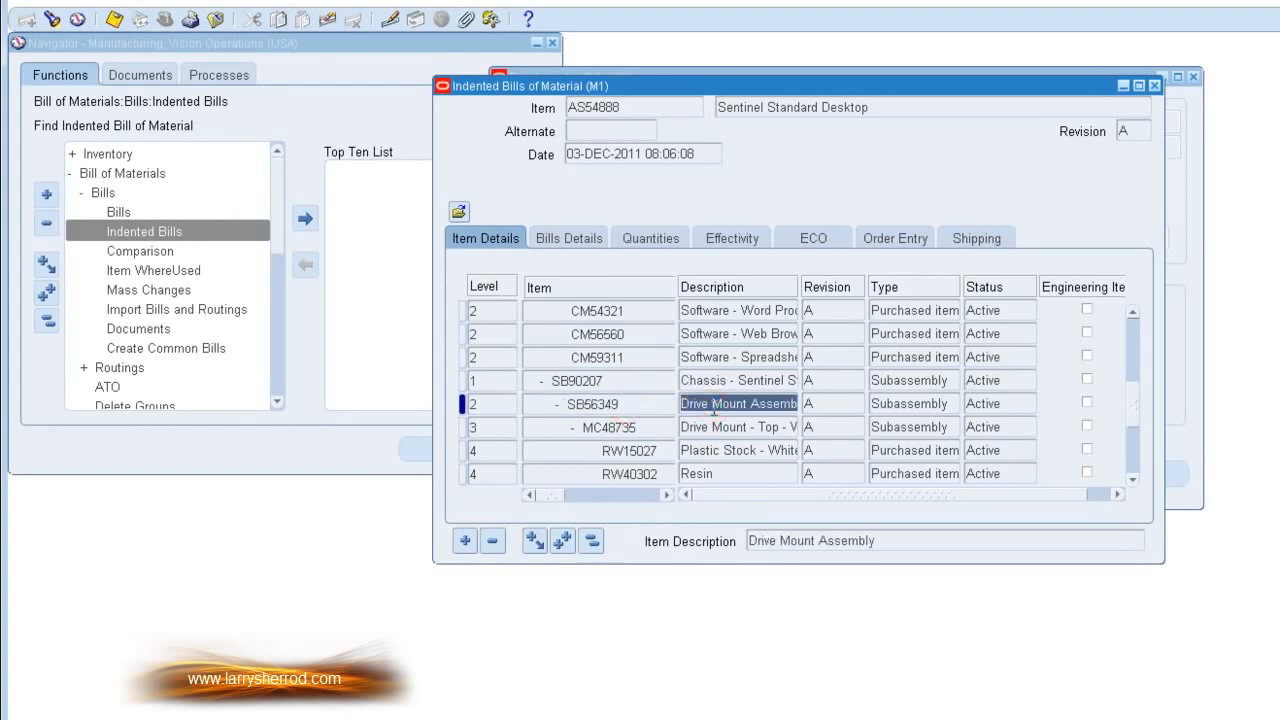
left_click(660, 429)
left_click(707, 428)
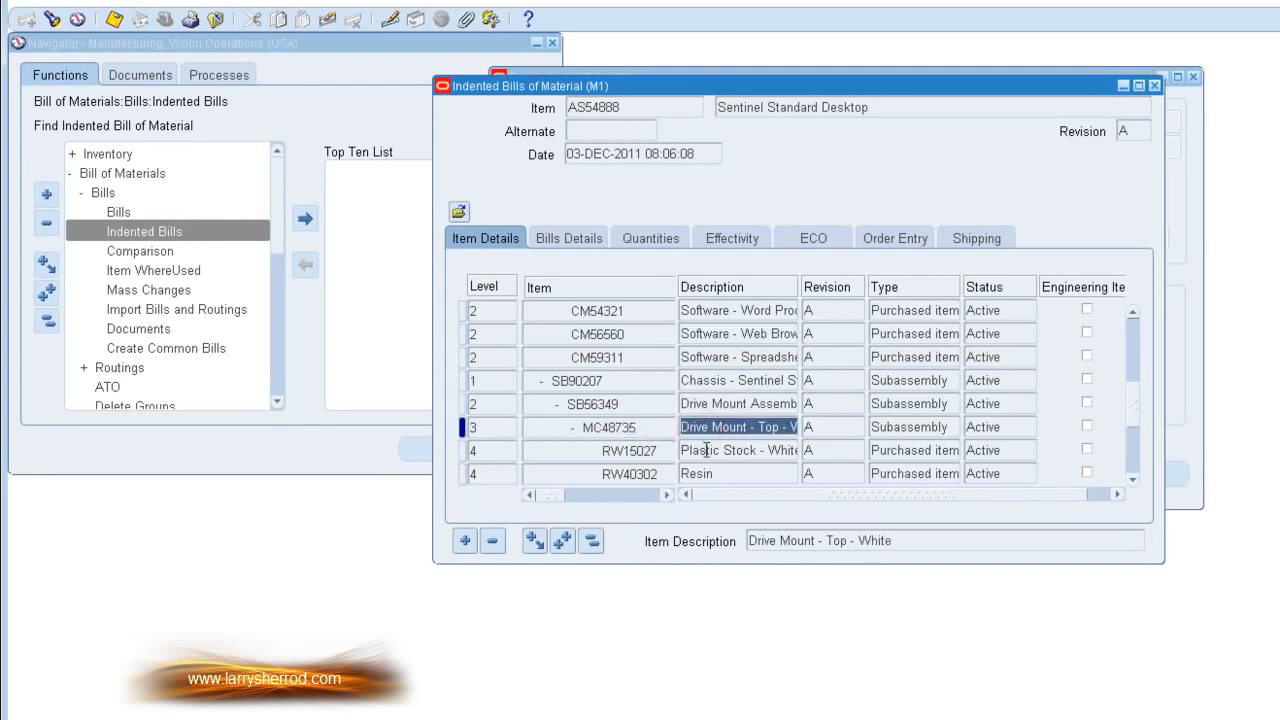
left_click(706, 450)
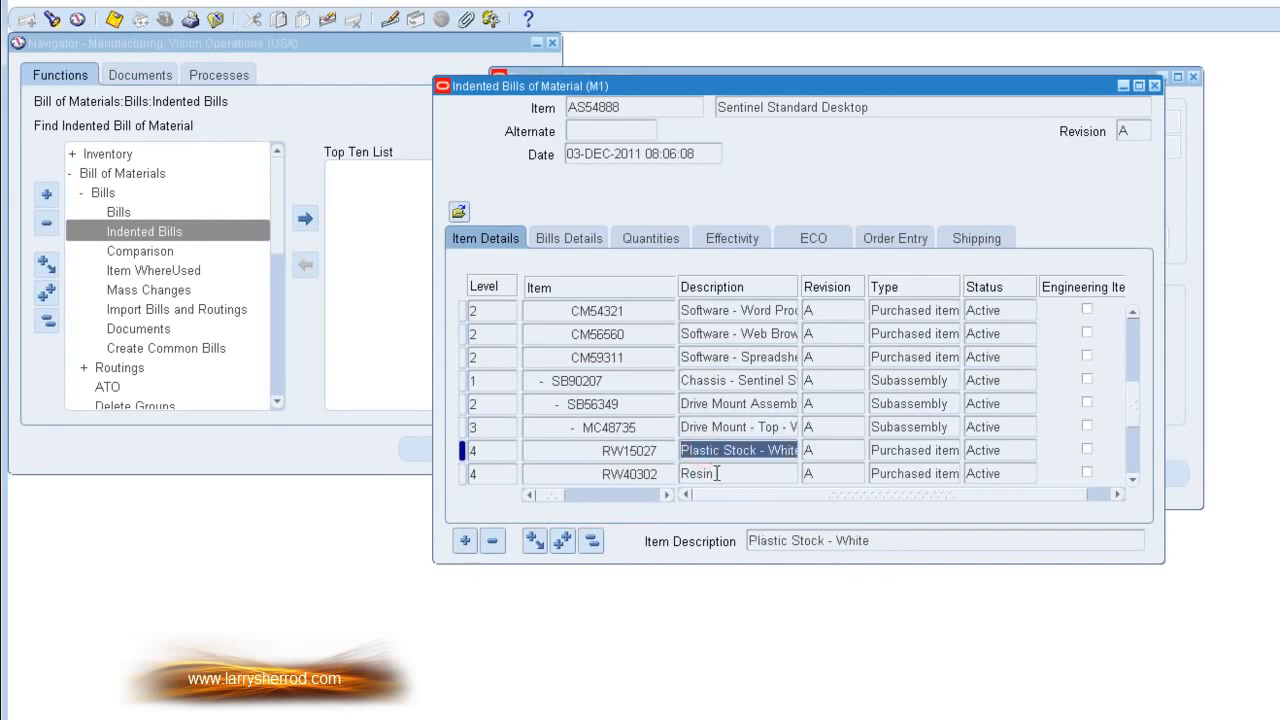
left_click(712, 473)
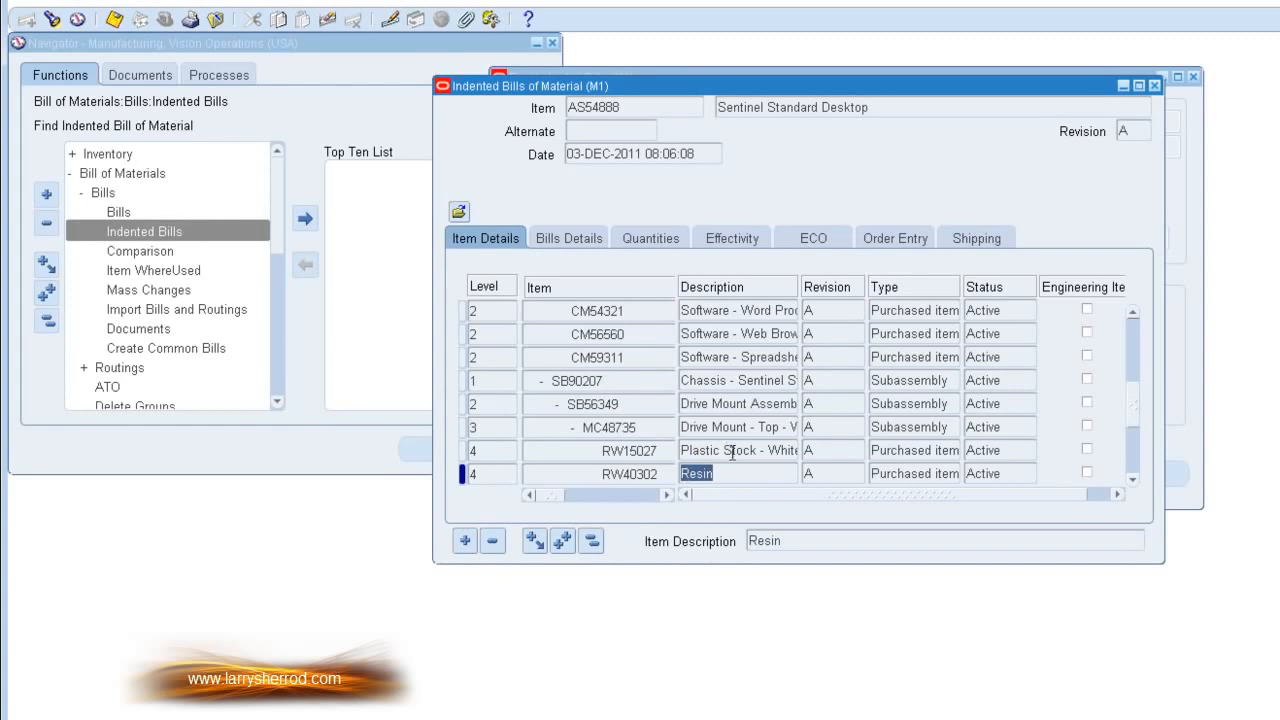
Review the bill details of the chassis components and check the operation sequence of MC48735.
left_click(568, 234)
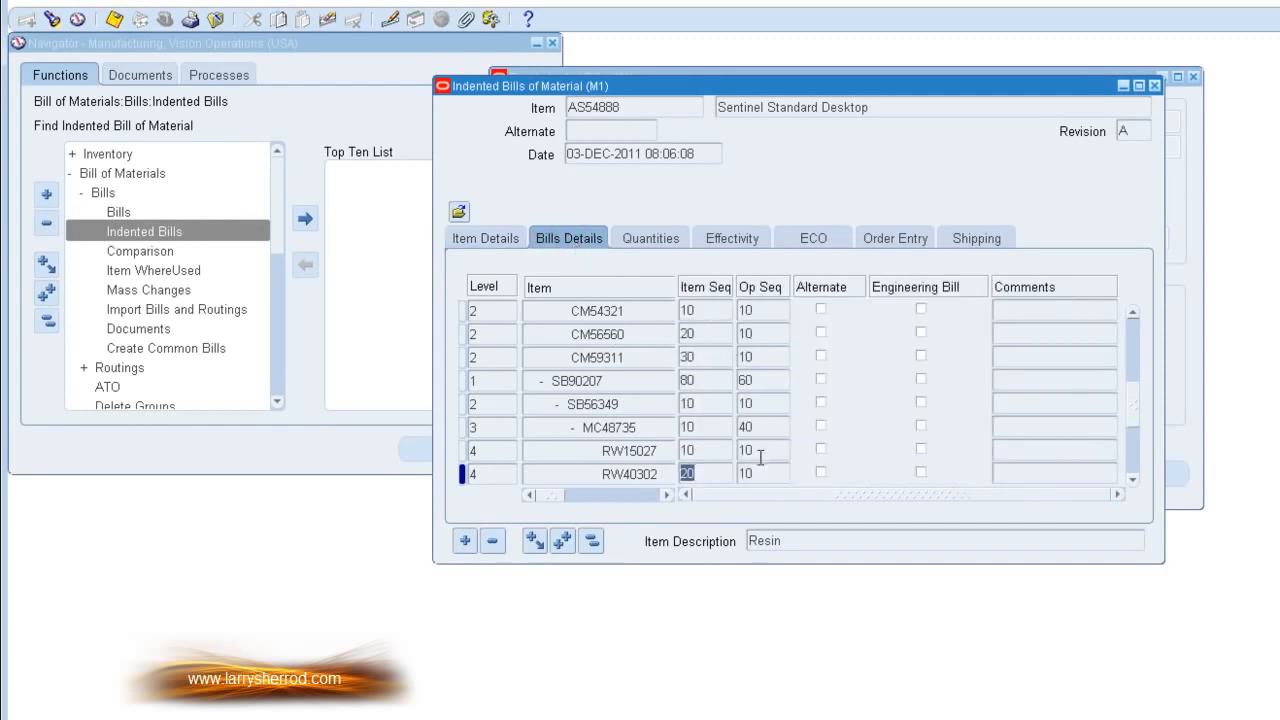
left_click(760, 426)
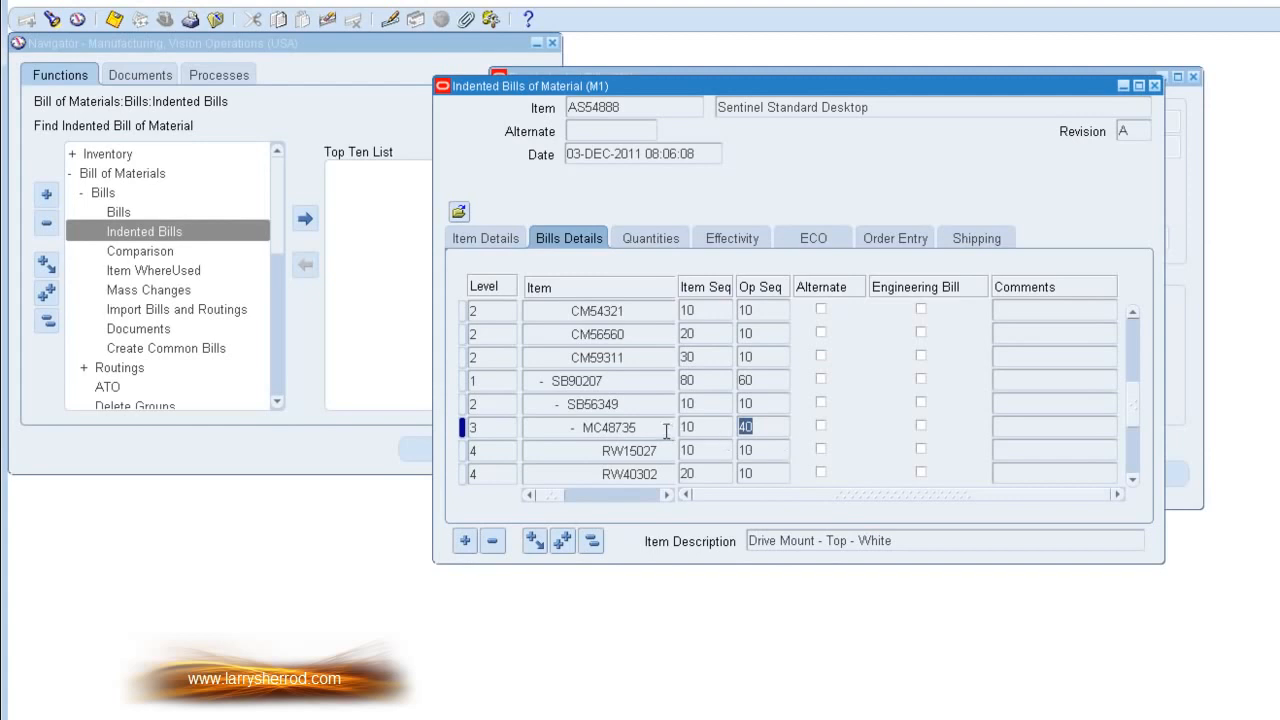
mouse_move(549, 493)
left_mouse_down()
mouse_move(619, 495)
mouse_move(551, 493)
left_mouse_up()
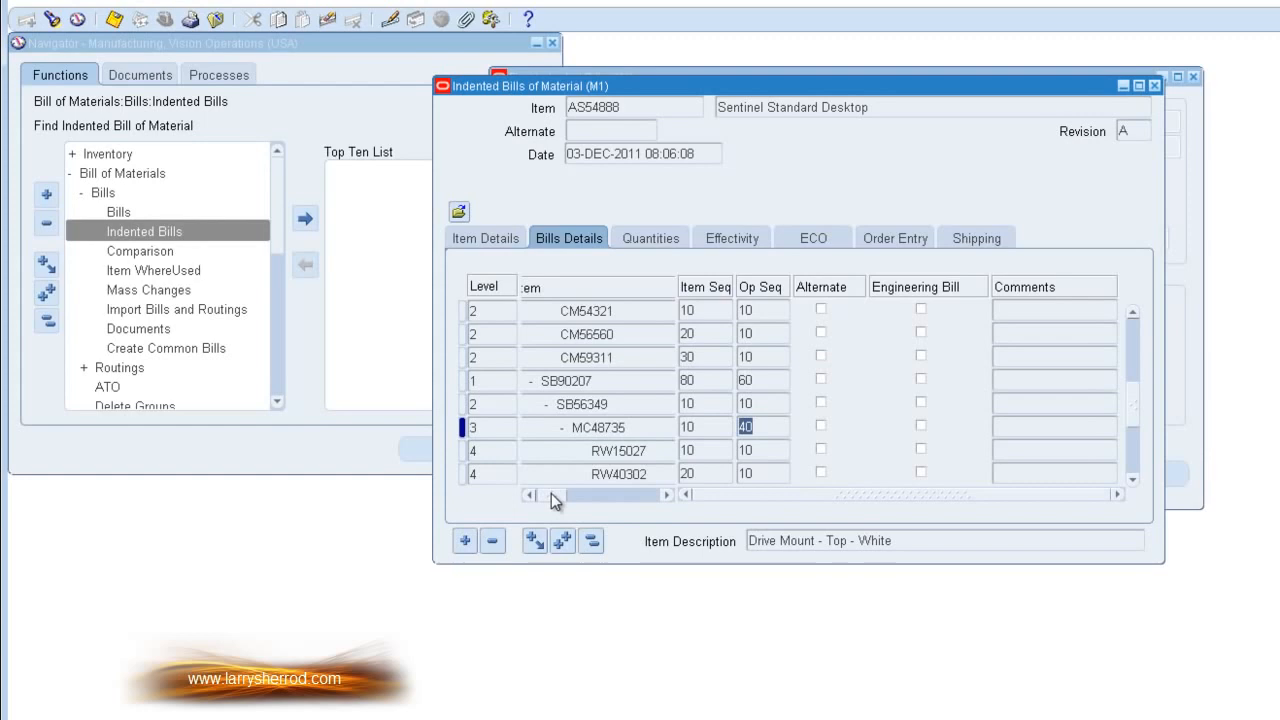
Review the component quantities, checking the extended quantity, quantity and unit of measure of RW15027 (Plastic Stock - White).
left_click(638, 238)
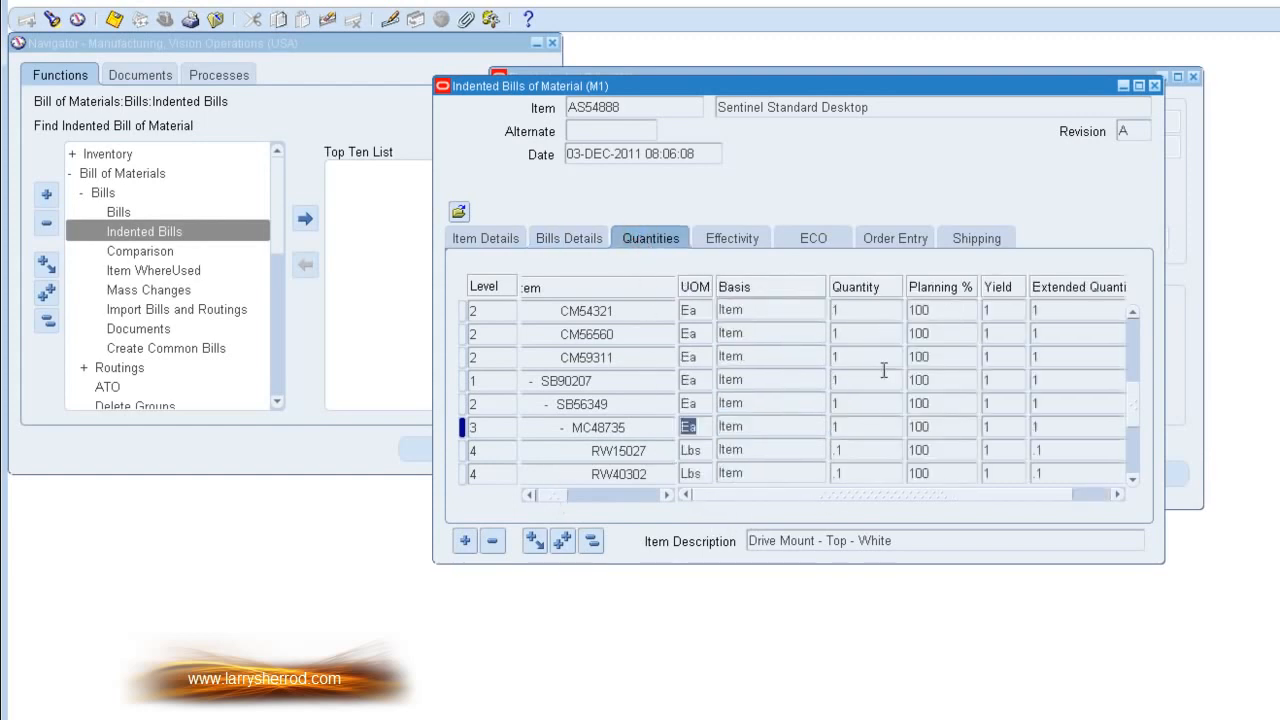
left_click(1017, 503)
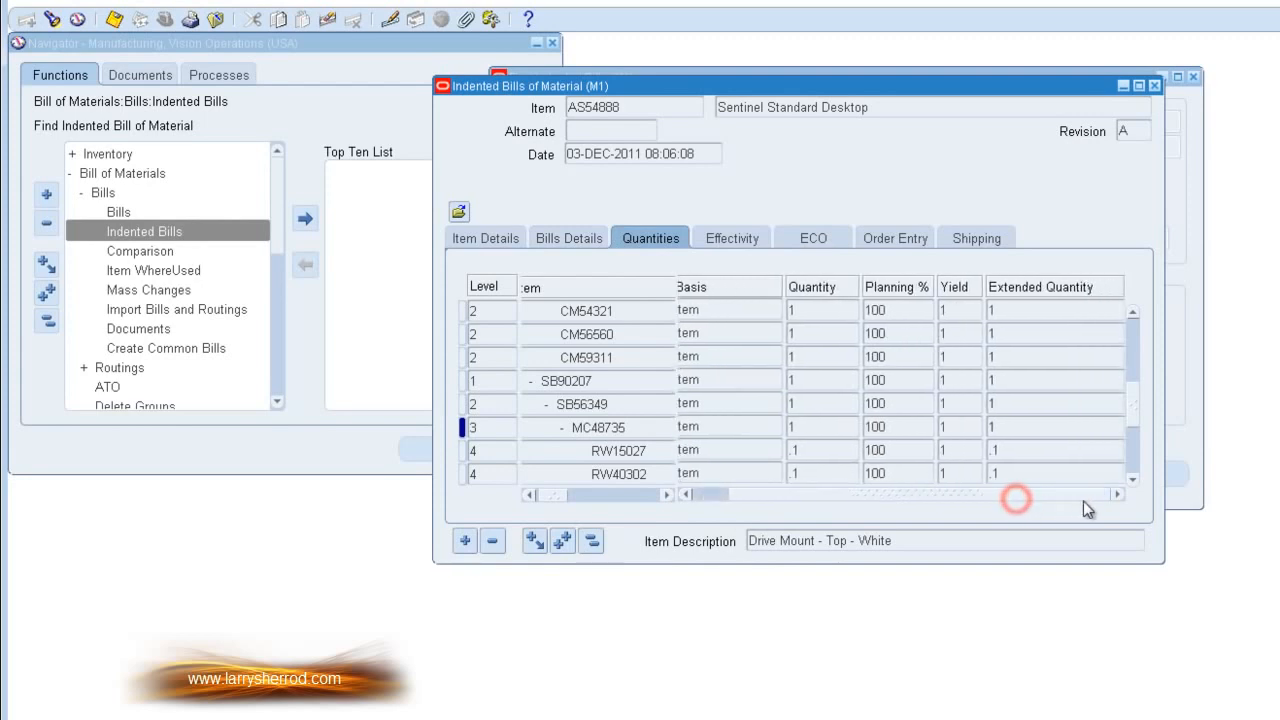
left_click(1006, 450)
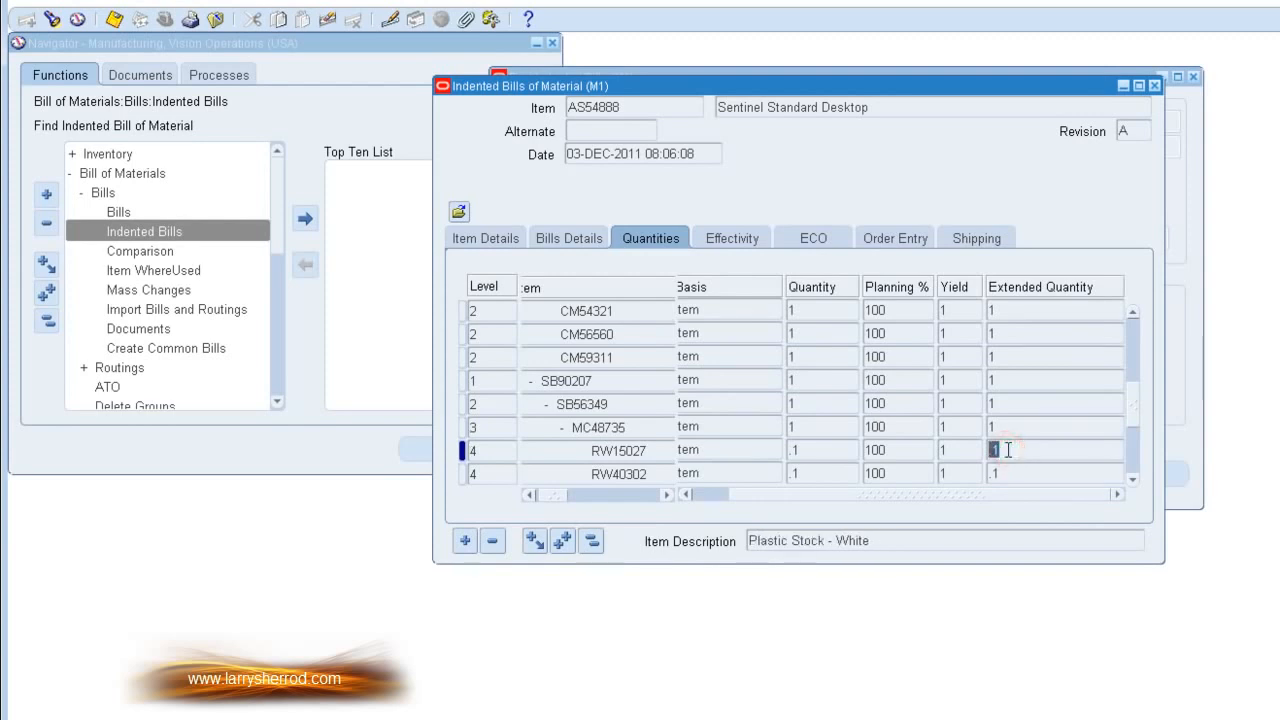
left_click(905, 494)
left_click(818, 455)
left_click(880, 496)
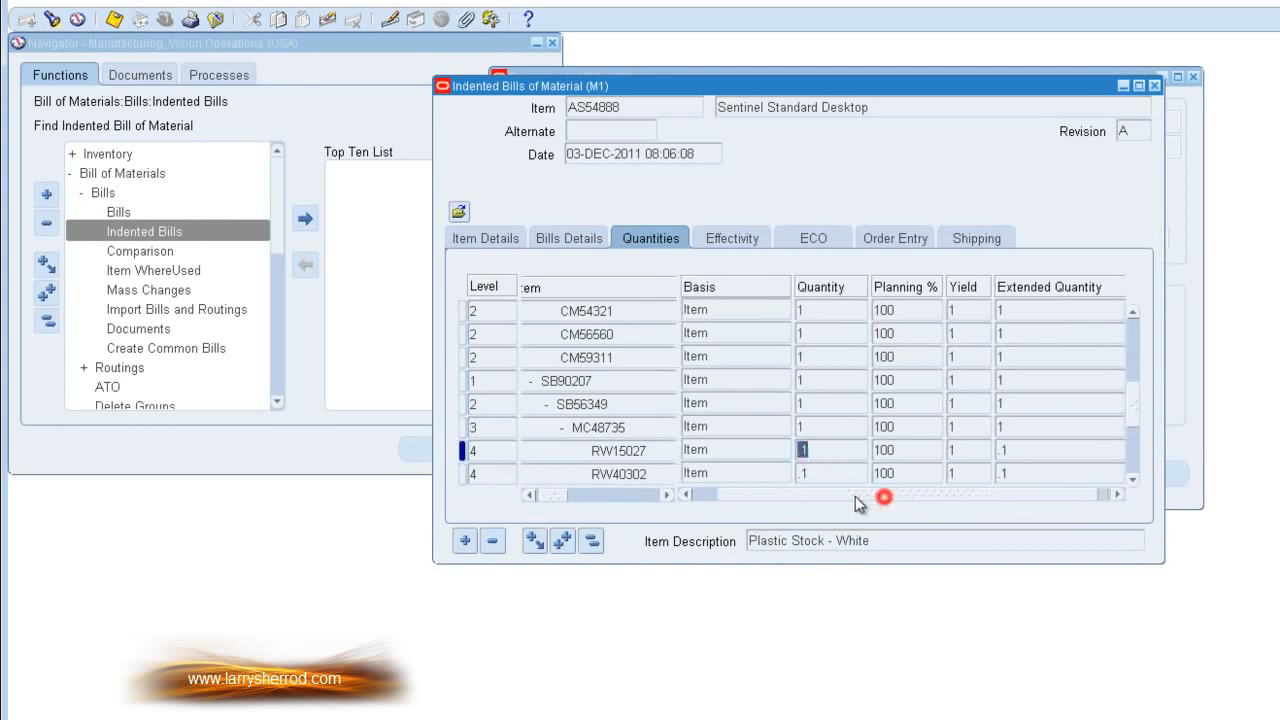
left_click(700, 450)
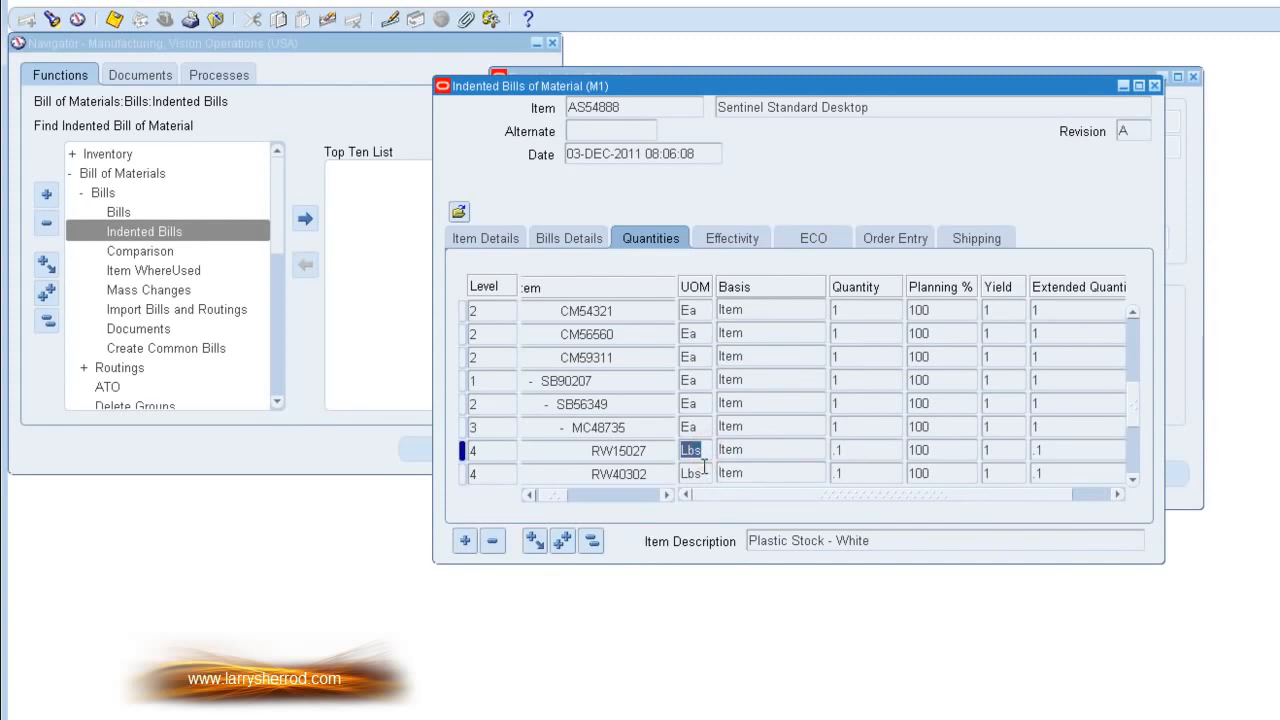
left_click(860, 450)
left_click(553, 492)
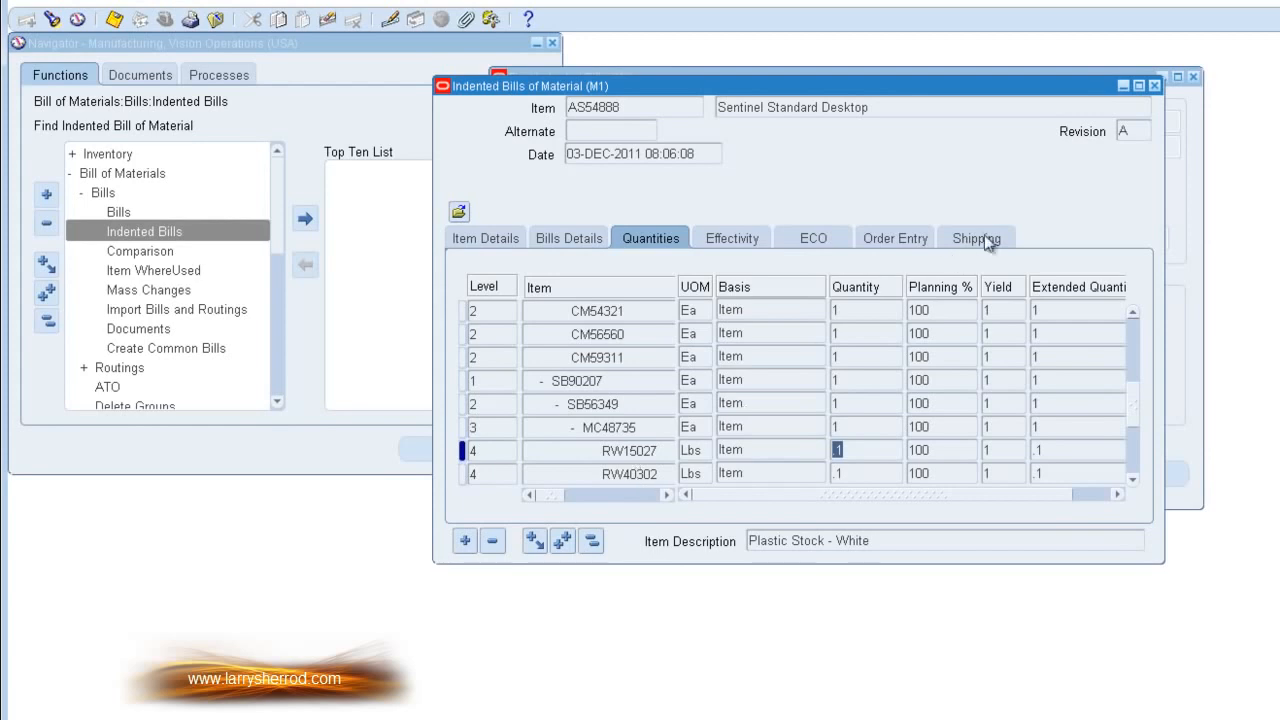
Close the indented bill and its search form, and open the bill of material Comparison function.
left_click(1155, 88)
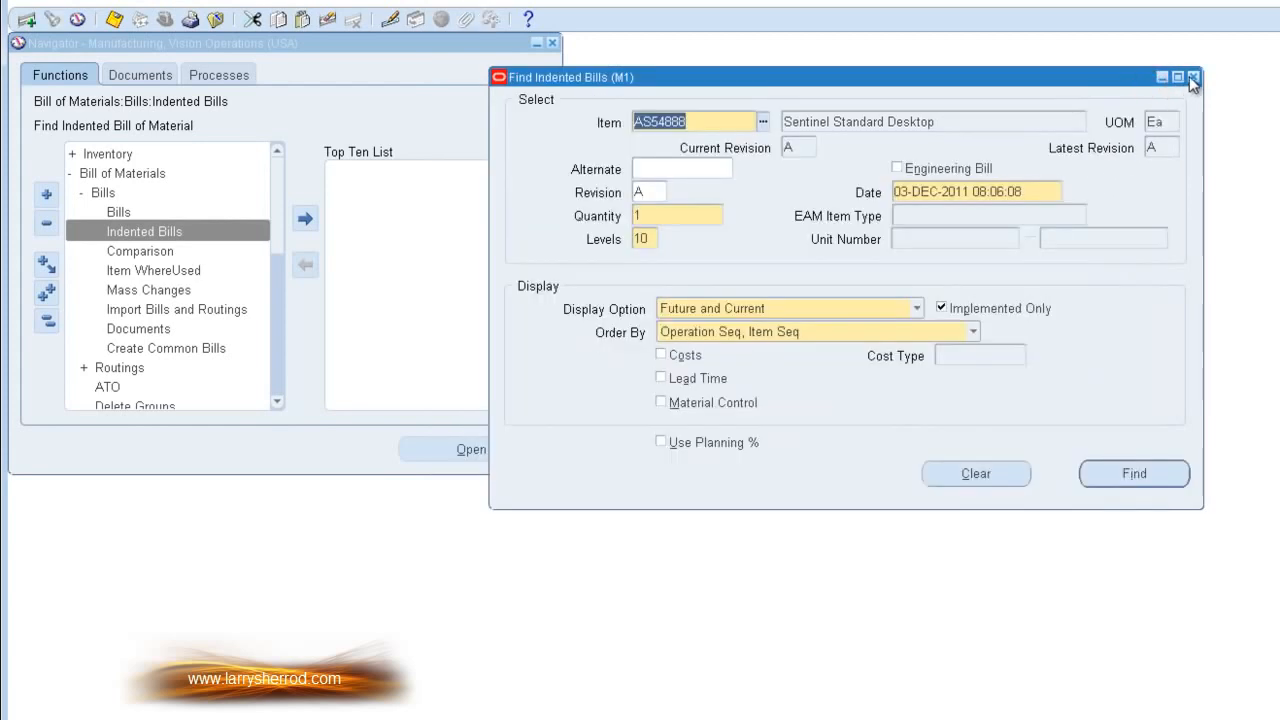
left_click(1192, 76)
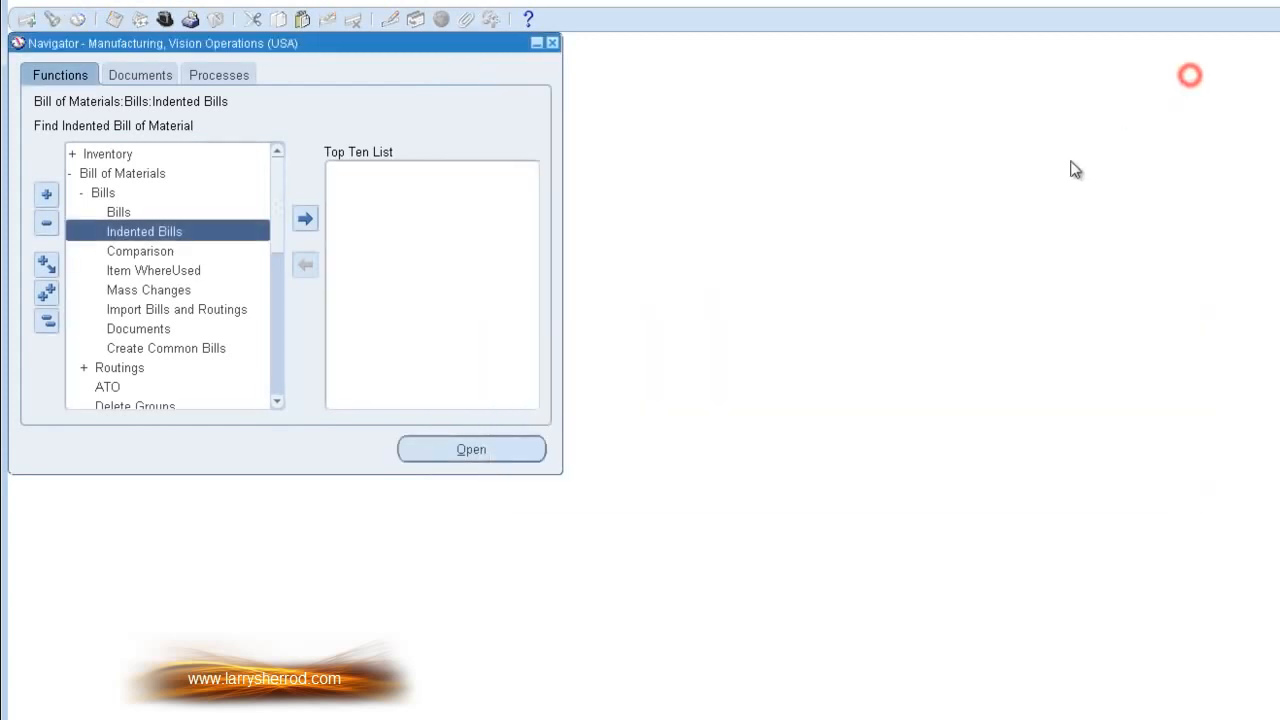
left_click(181, 251)
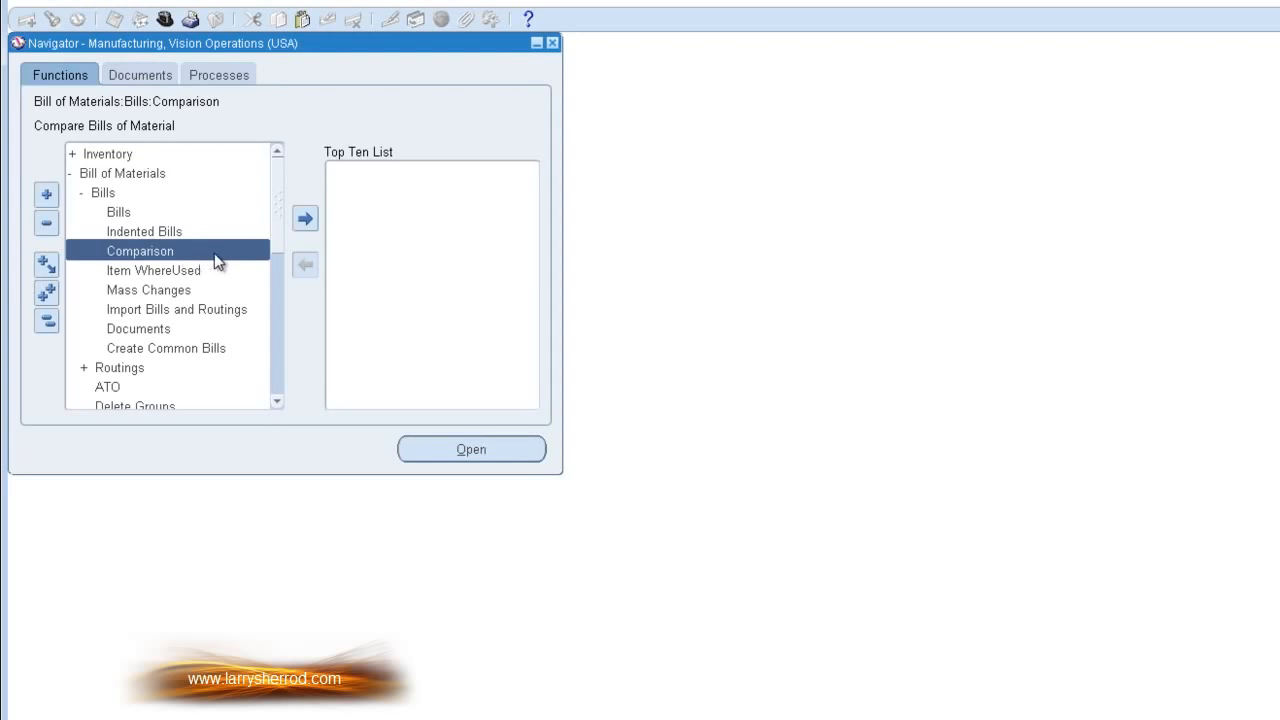
double_click(215, 259)
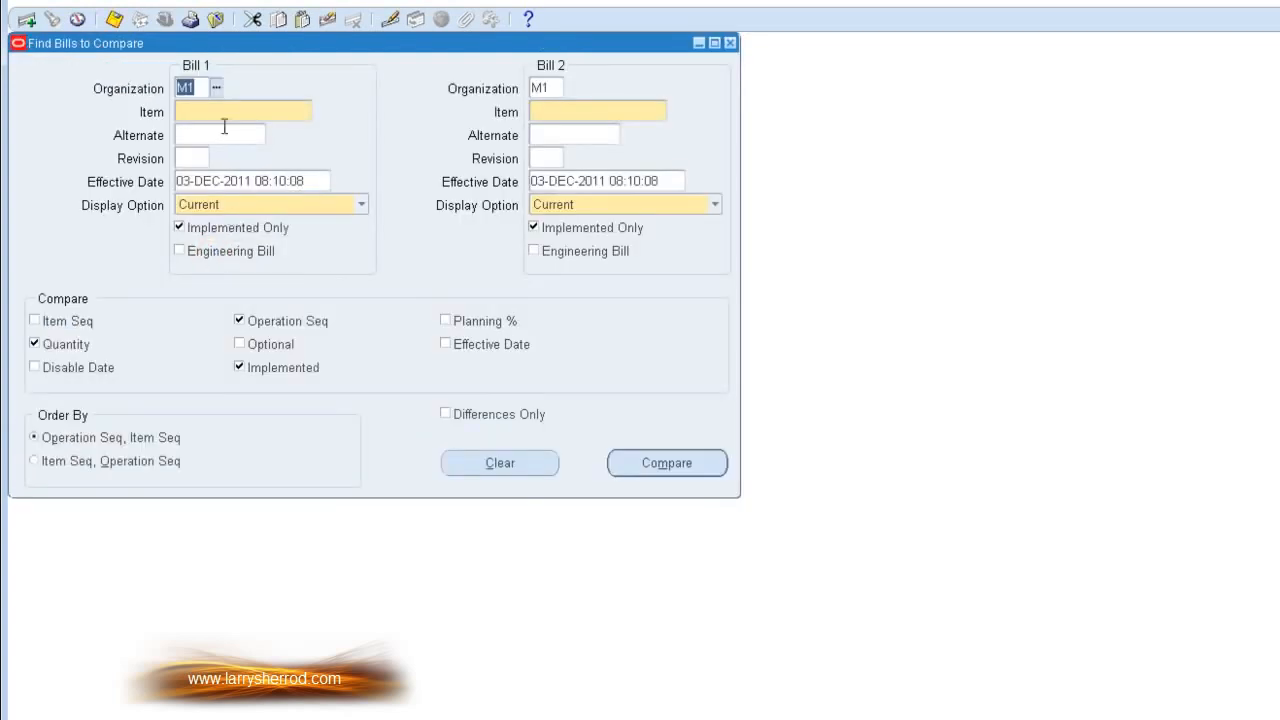
Enter AS54888 as the item of Bill 1 and move on to the item of Bill 2.
left_click(222, 111)
type("AS54888")
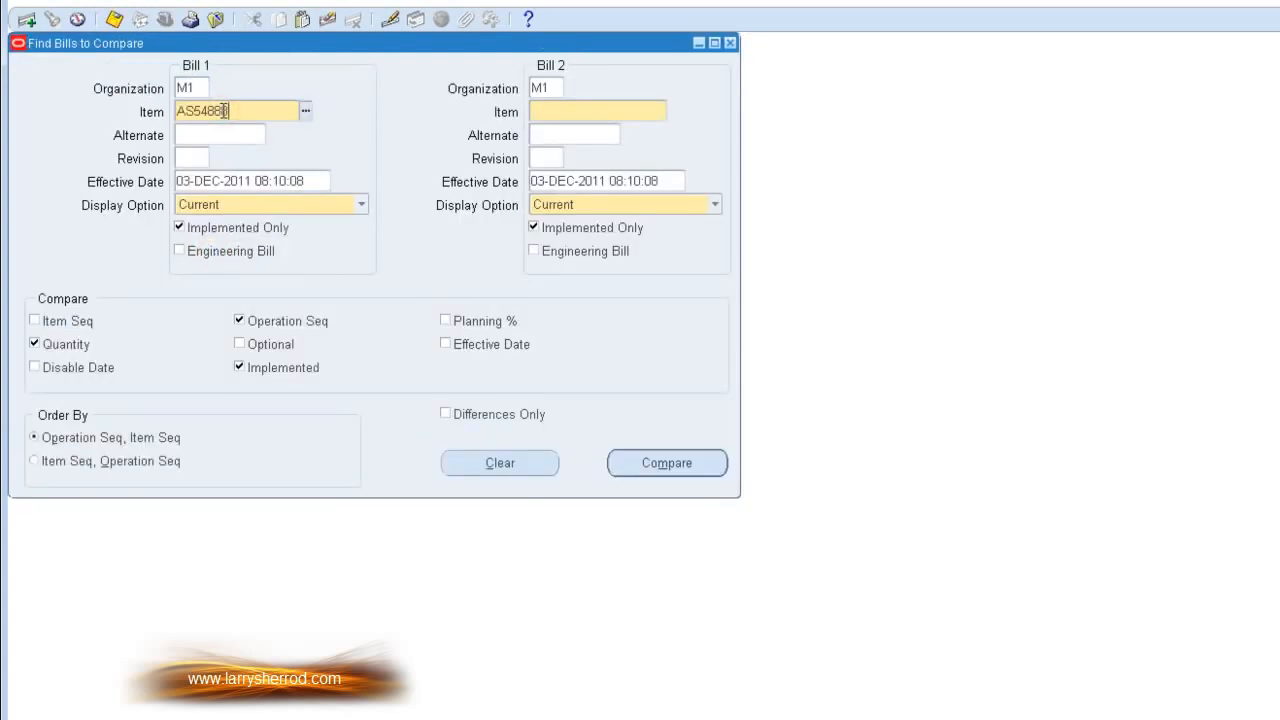
left_click(548, 111)
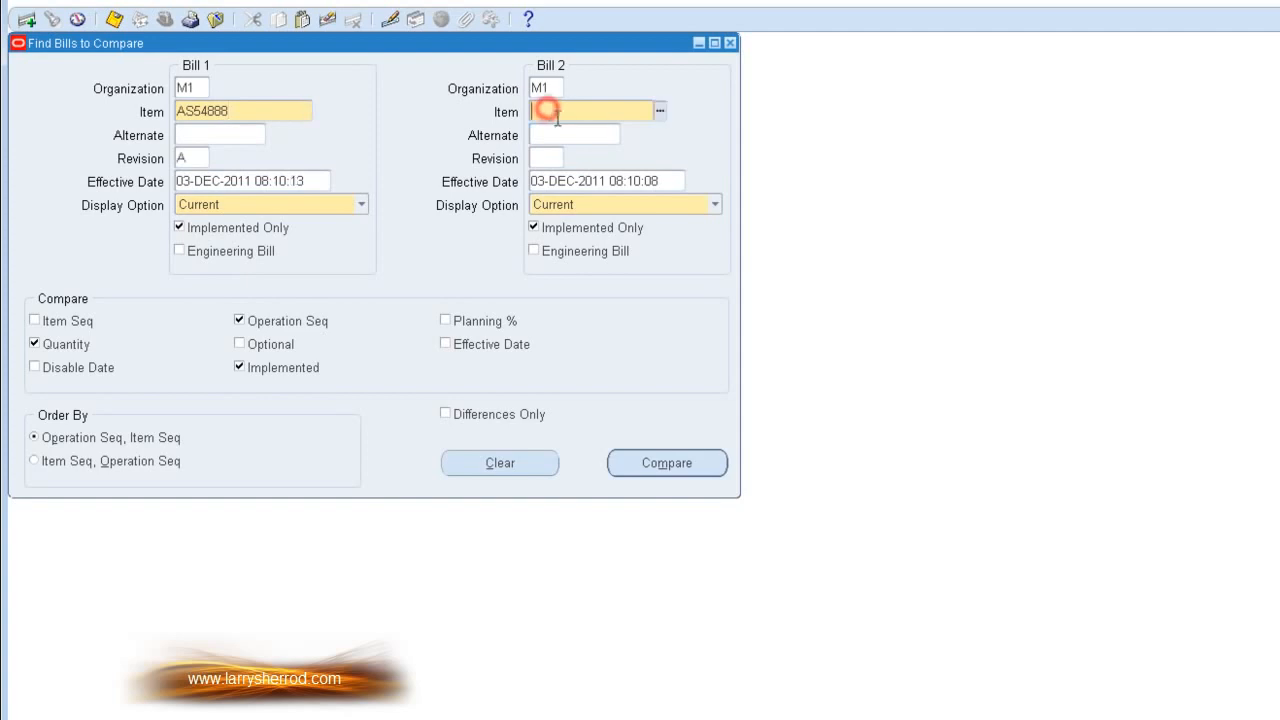
Search the items with AS% and choose AS10000 (405 Digital Camera) as the item of Bill 2.
left_click(660, 113)
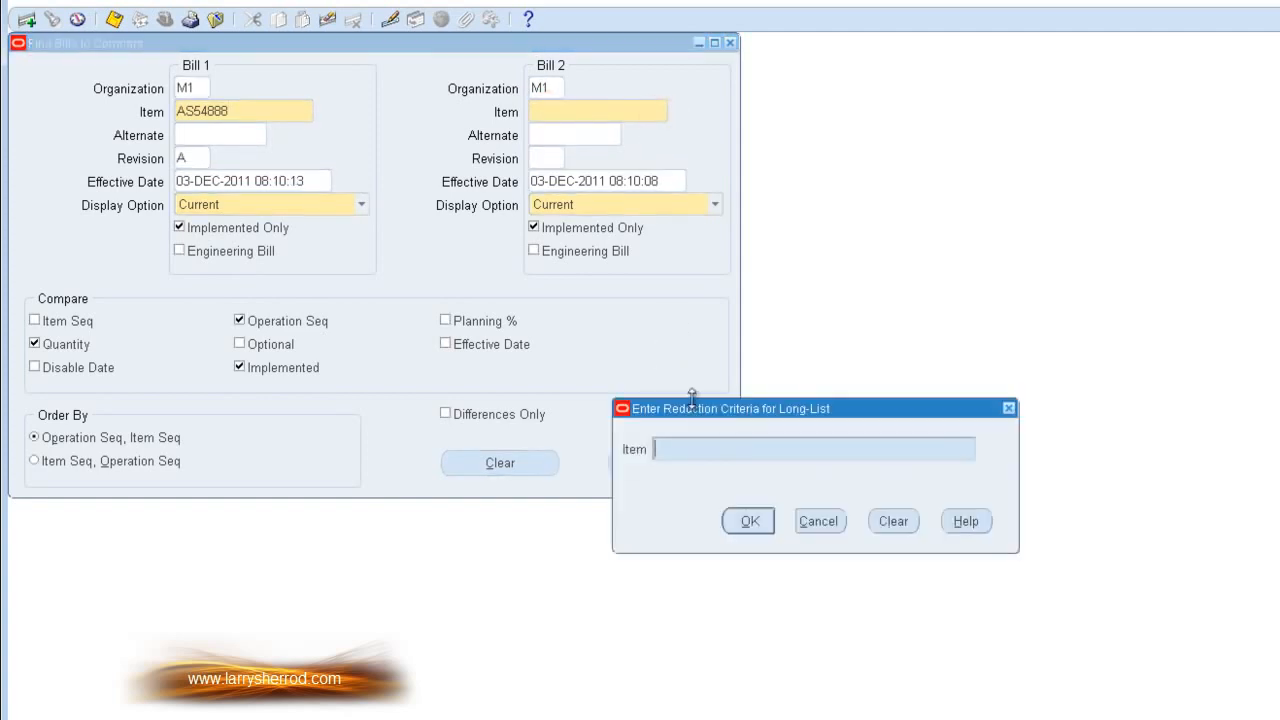
type("AS%")
left_click(749, 520)
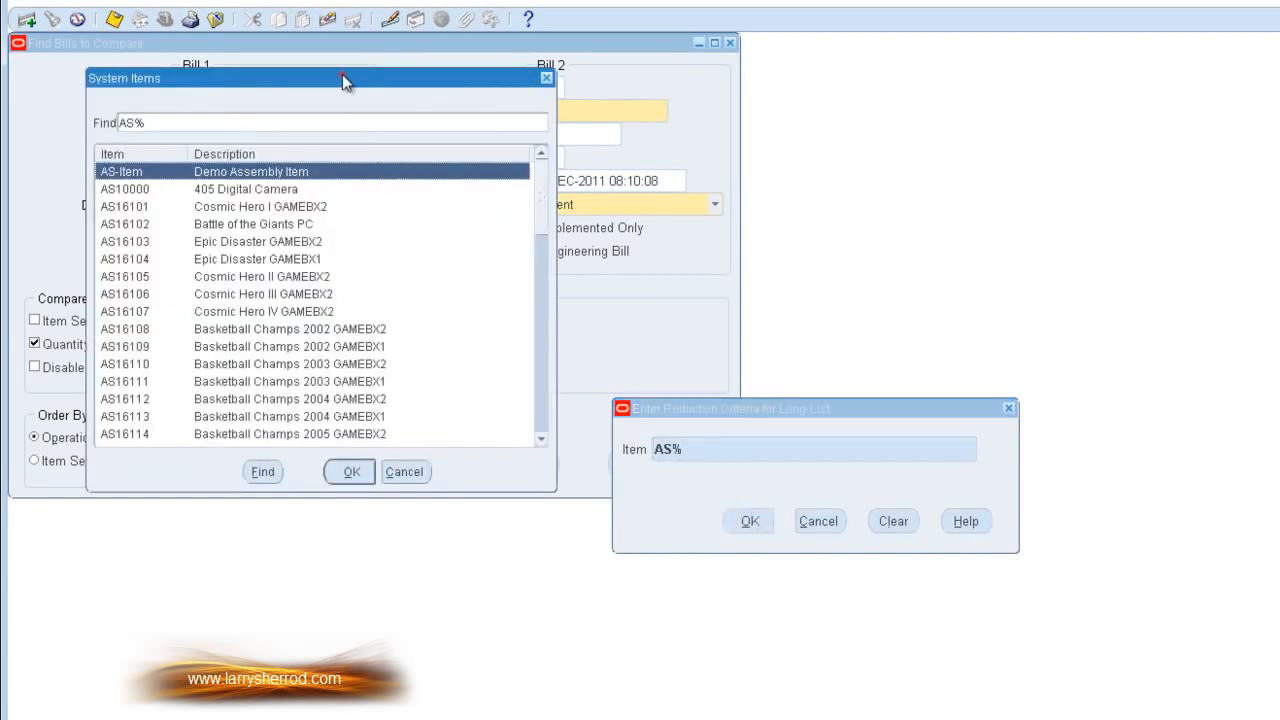
left_click_drag(342, 74, 844, 80)
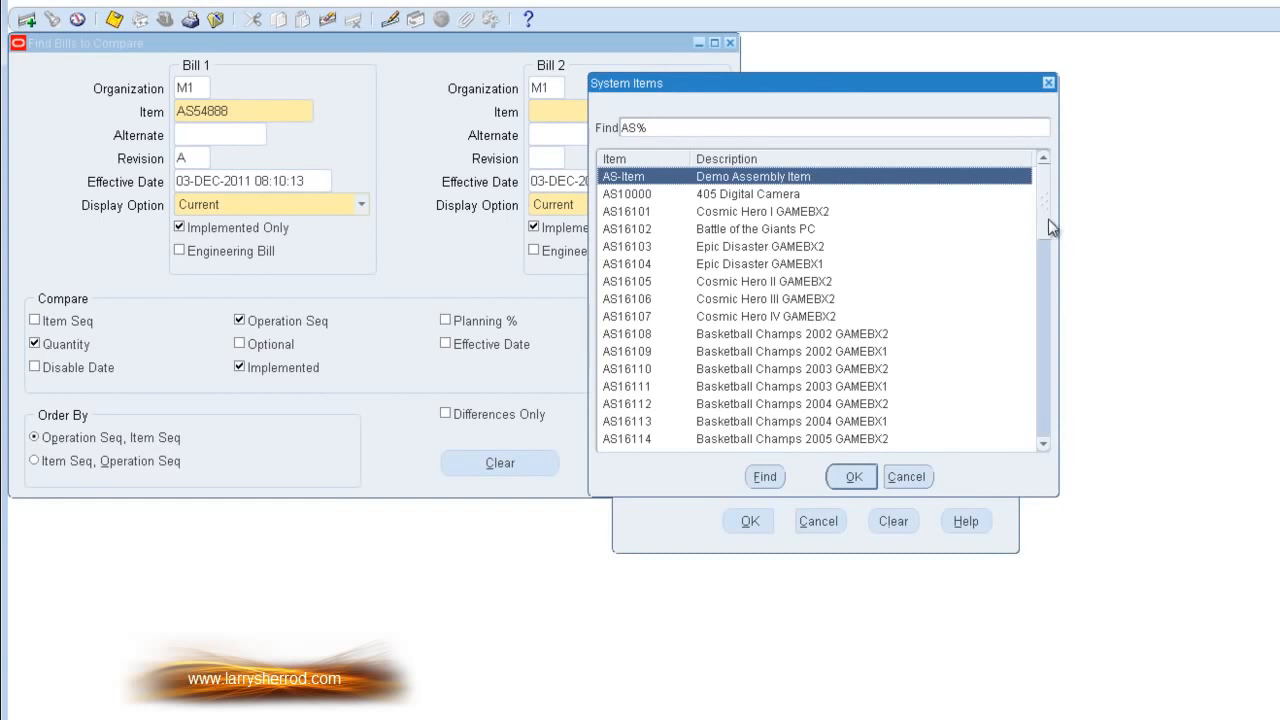
left_click(727, 196)
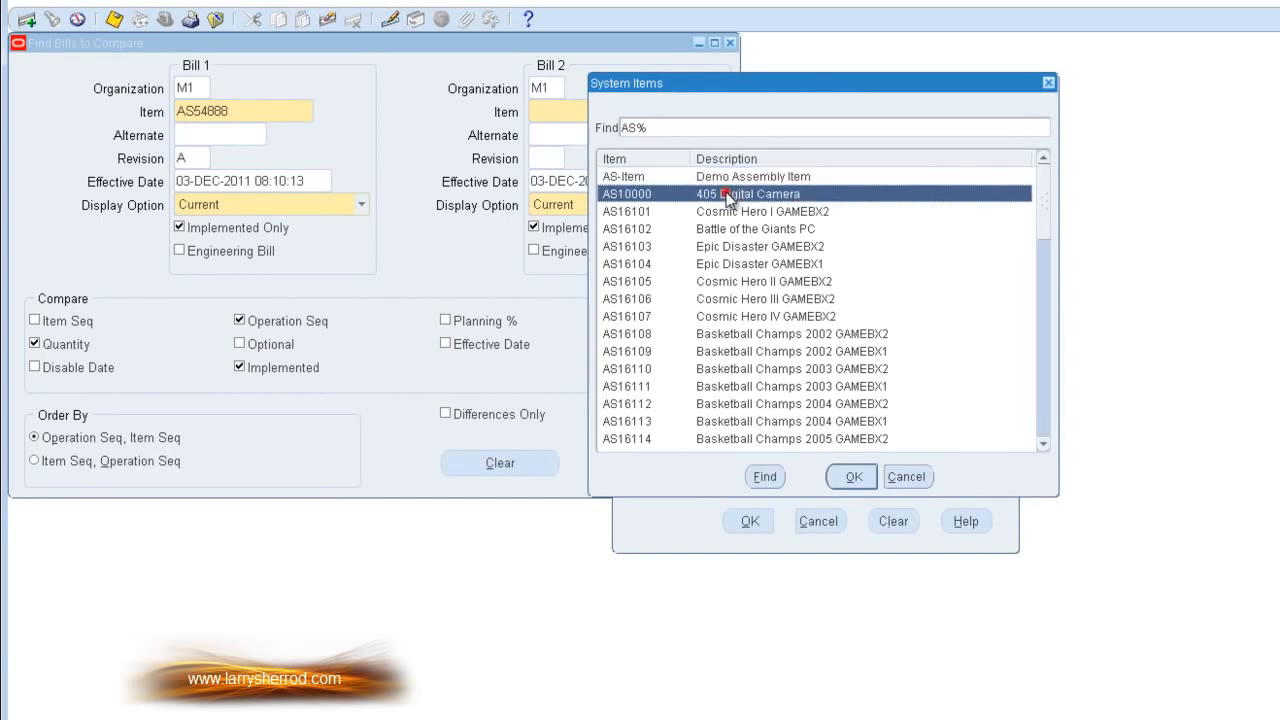
left_click(853, 477)
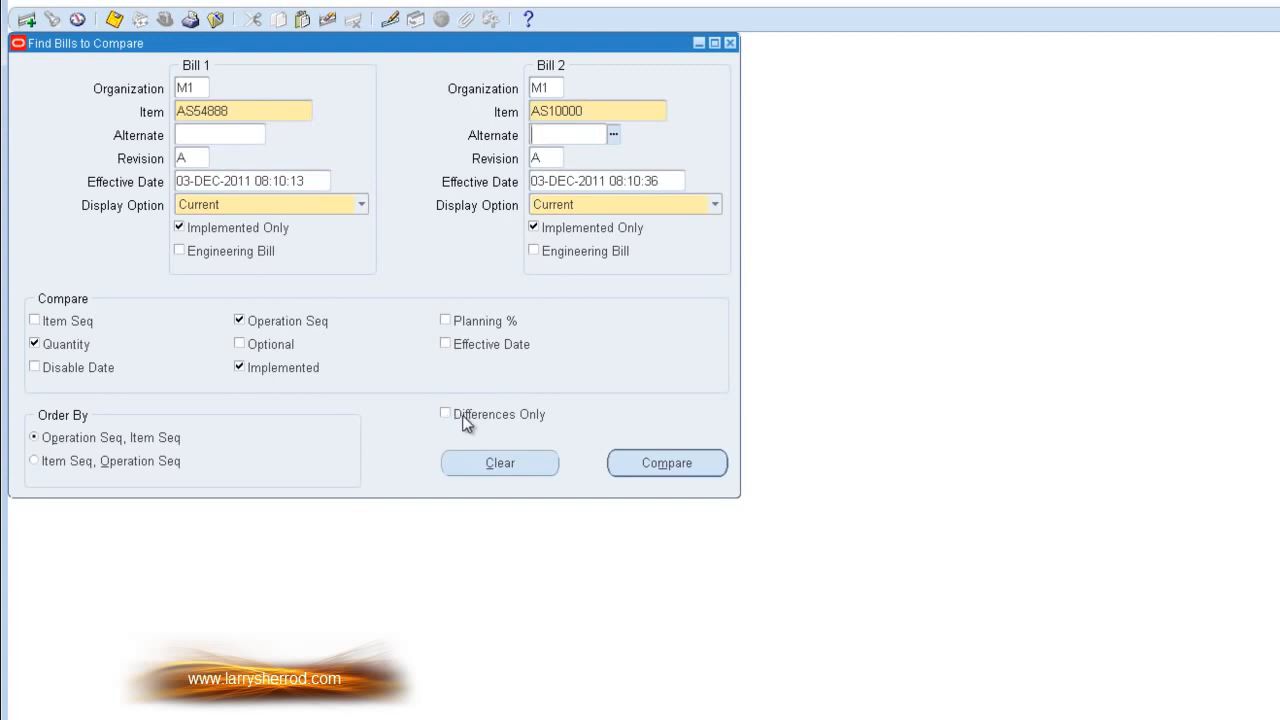
Compare the two bills and examine which bill each listed component belongs to, from AS54888 down to SB32982.
left_click(663, 466)
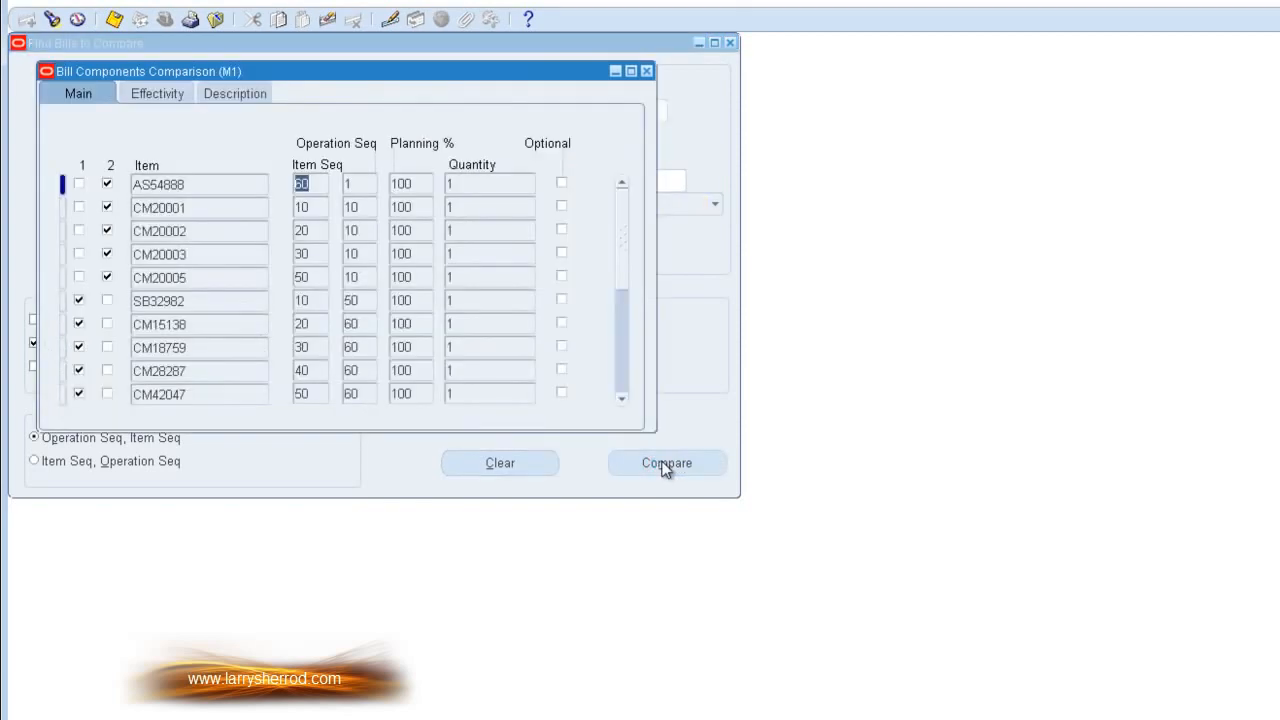
left_click_drag(345, 78, 698, 134)
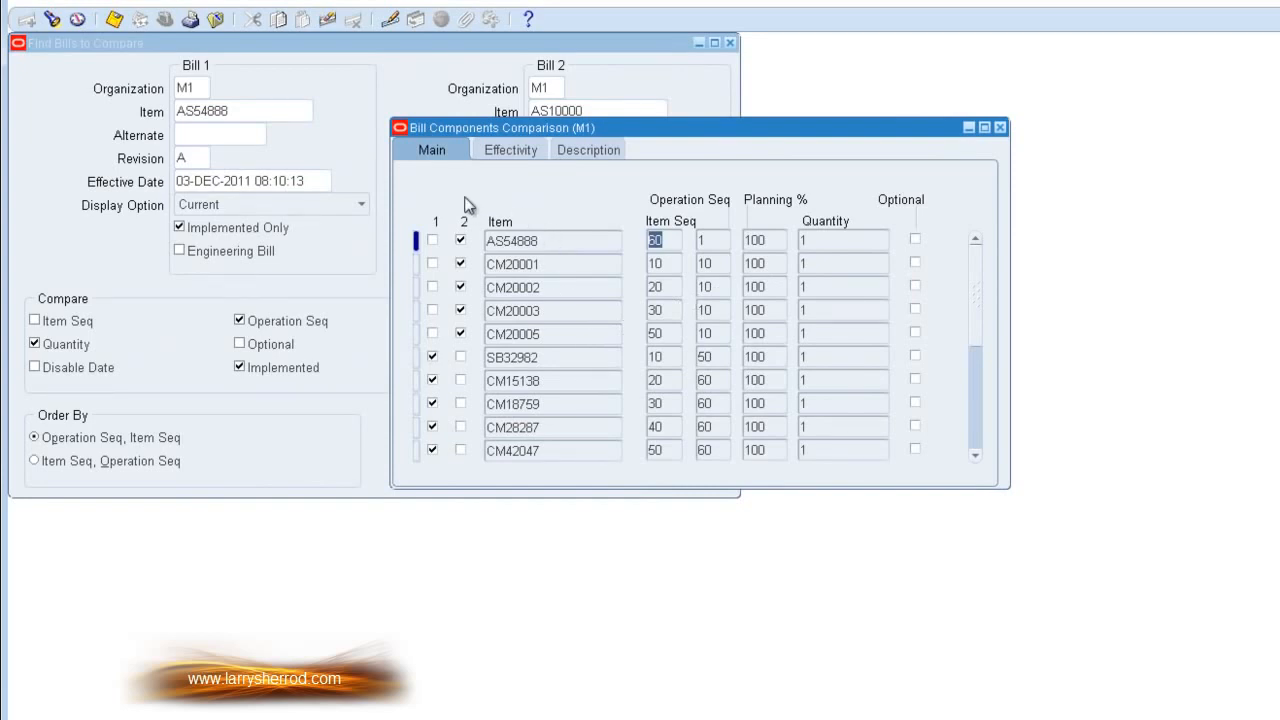
left_click(540, 243)
left_click(504, 263)
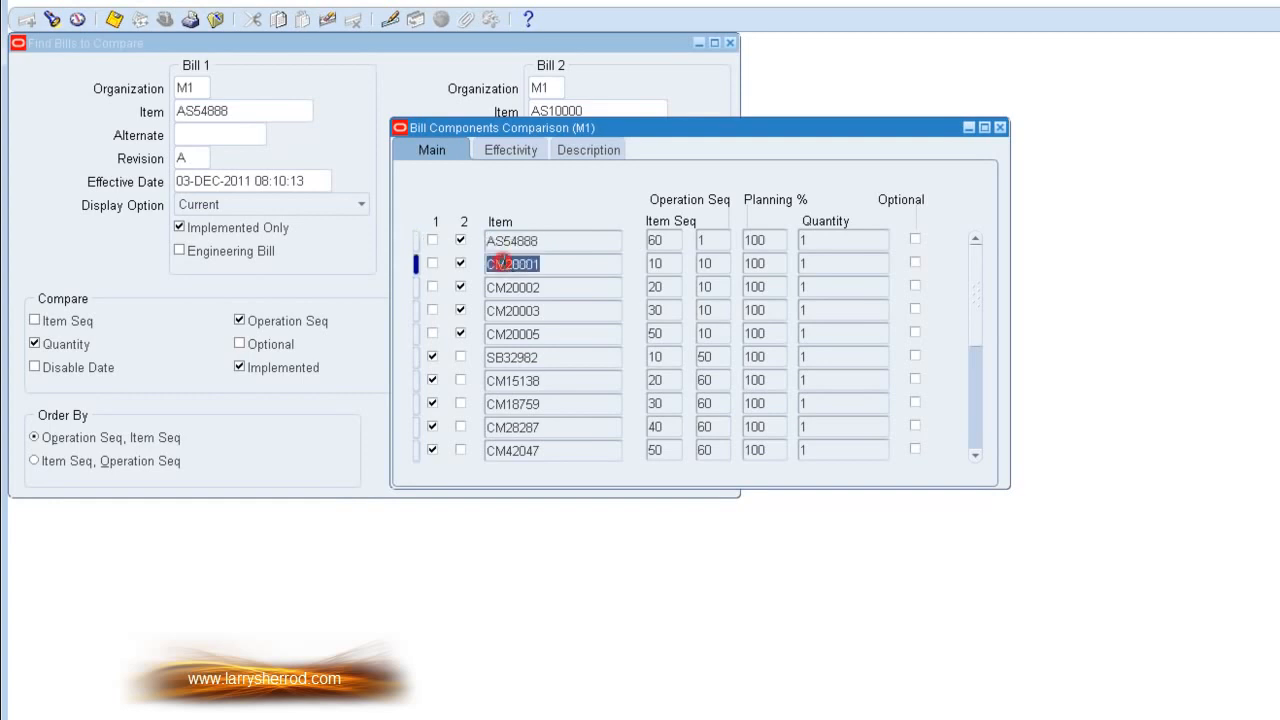
left_click(506, 287)
left_click(507, 310)
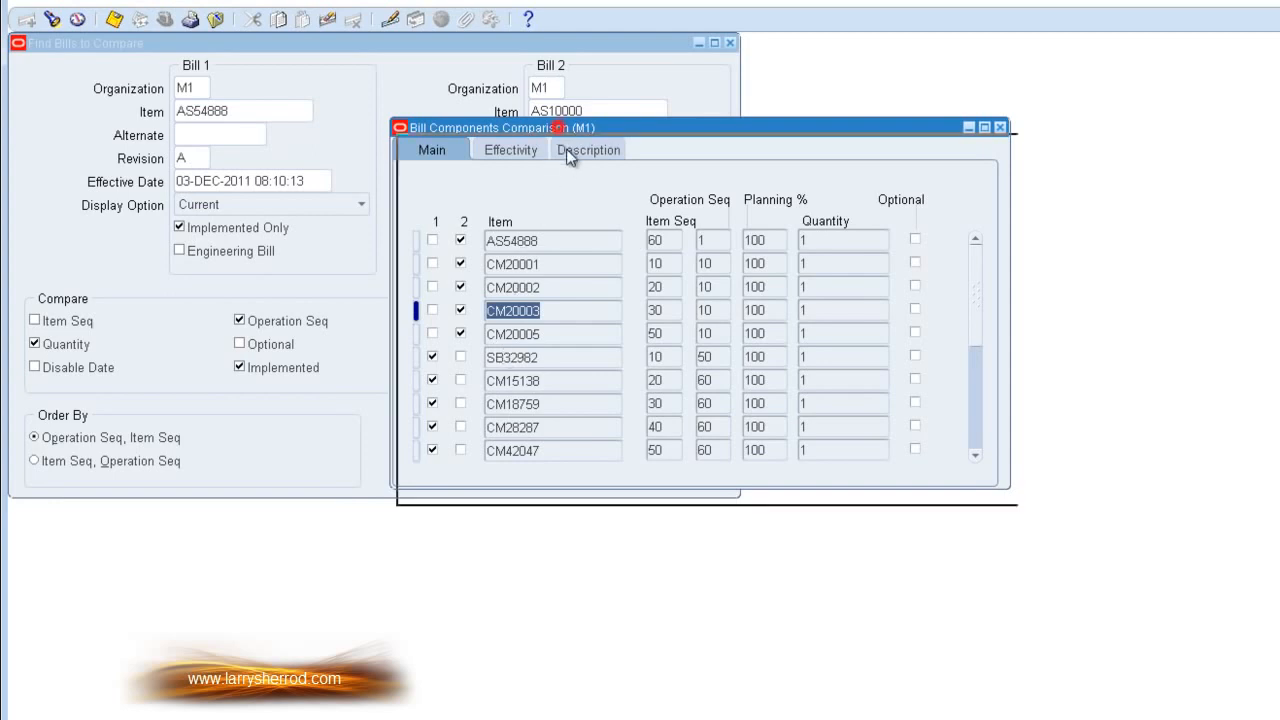
left_click_drag(557, 127, 569, 157)
left_click(562, 387)
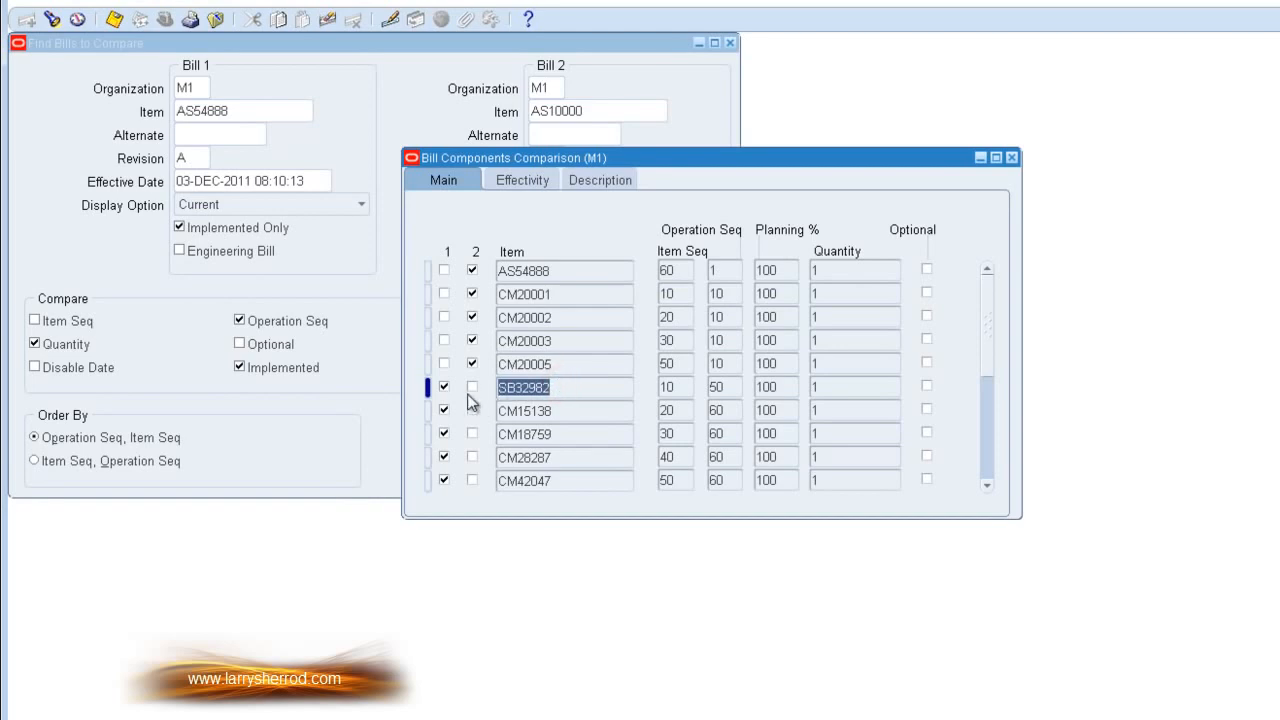
Review the descriptions of the compared components, then return to their main comparison details.
left_click(598, 181)
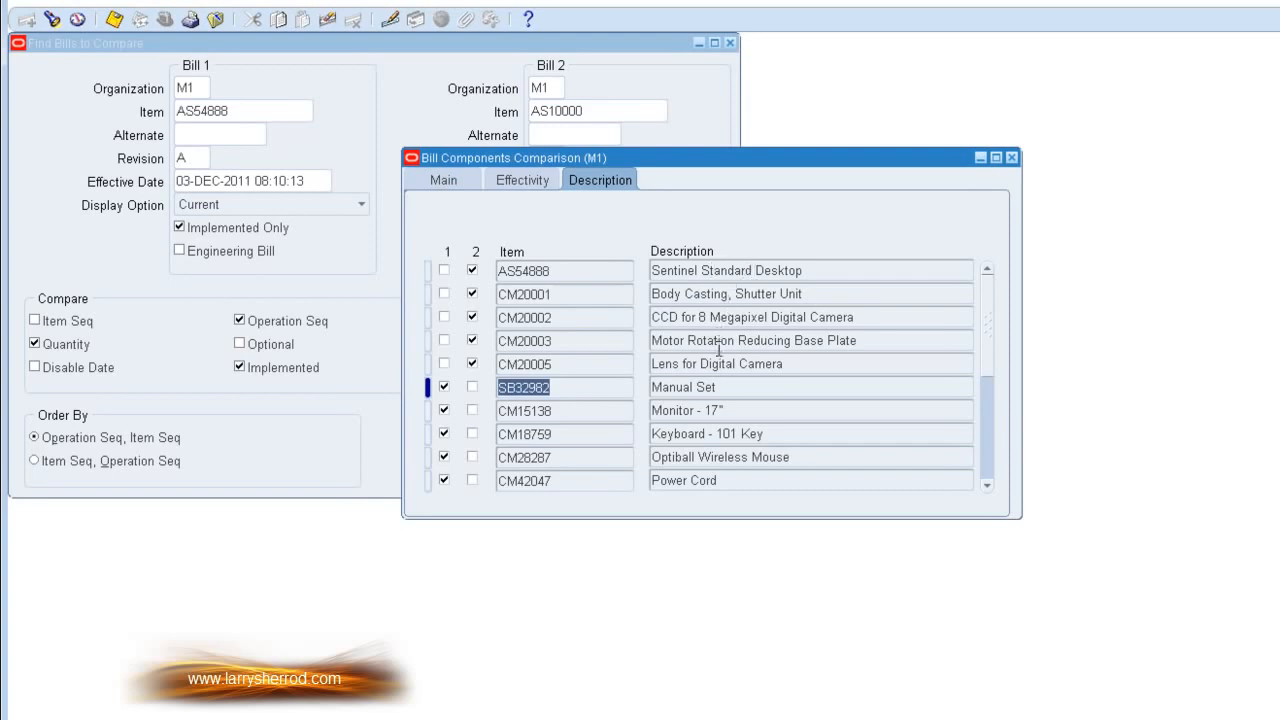
left_click(689, 318)
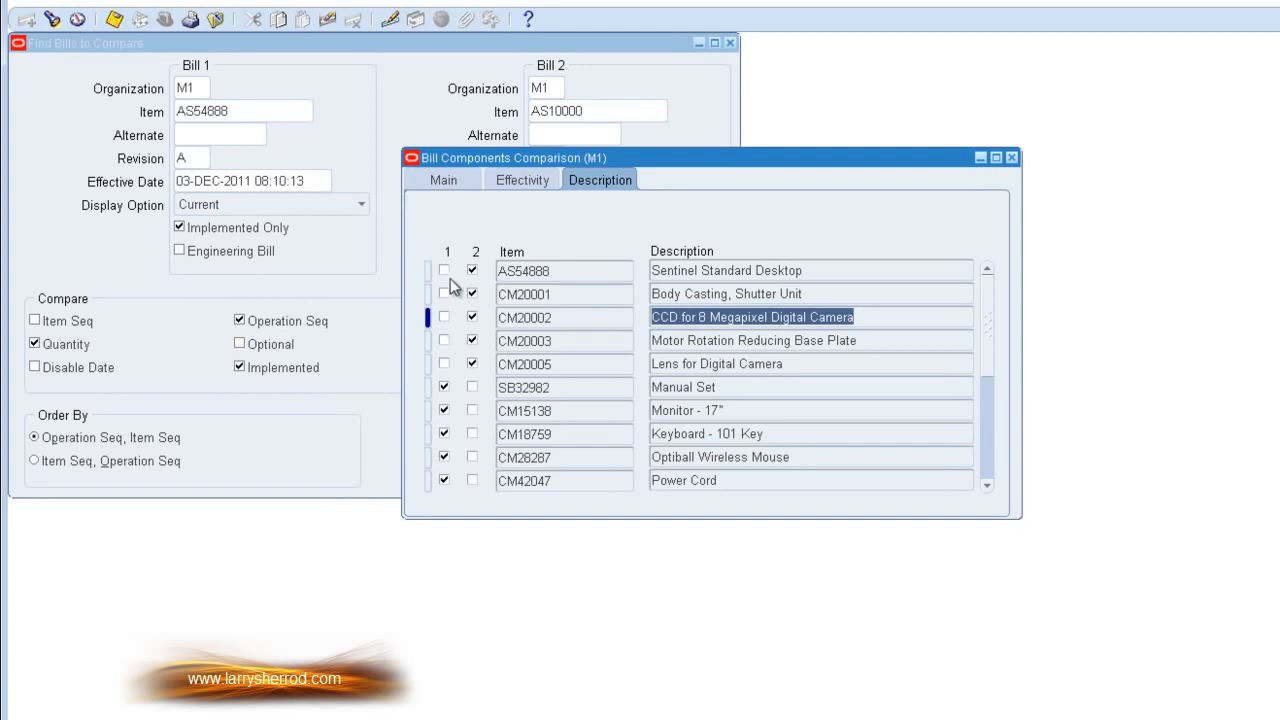
left_click(532, 270)
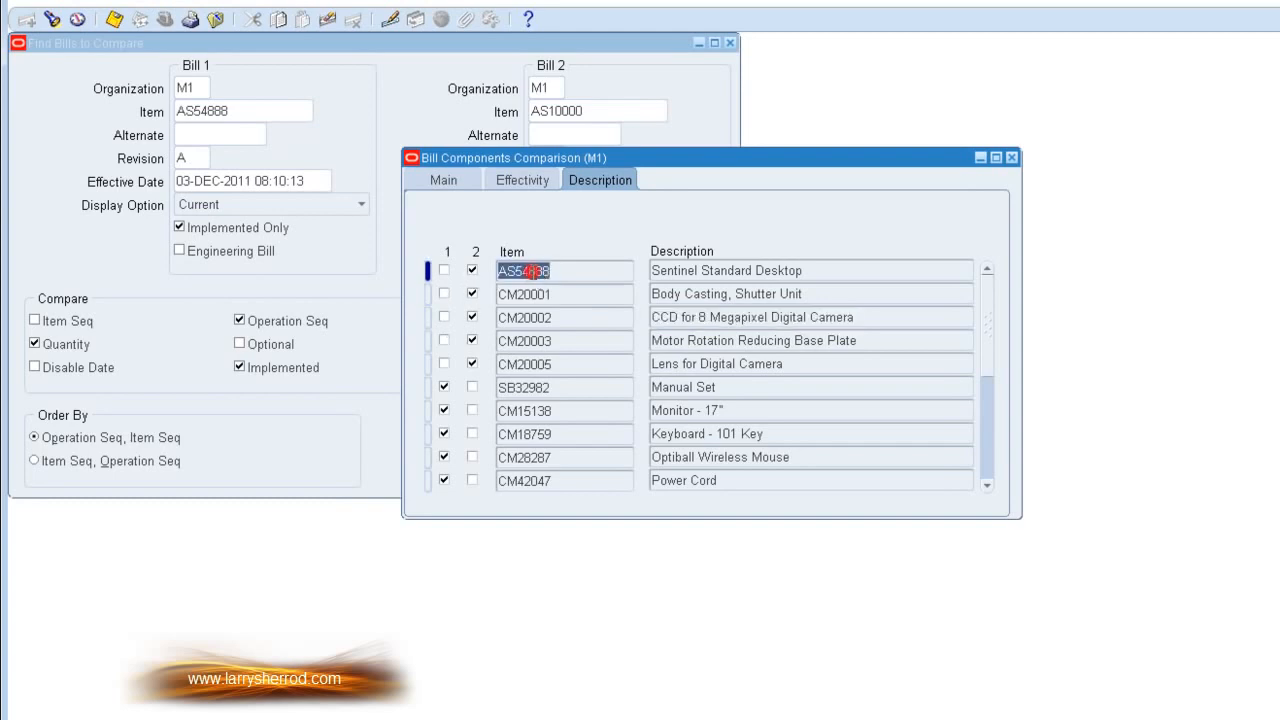
left_click(472, 364)
left_click(448, 182)
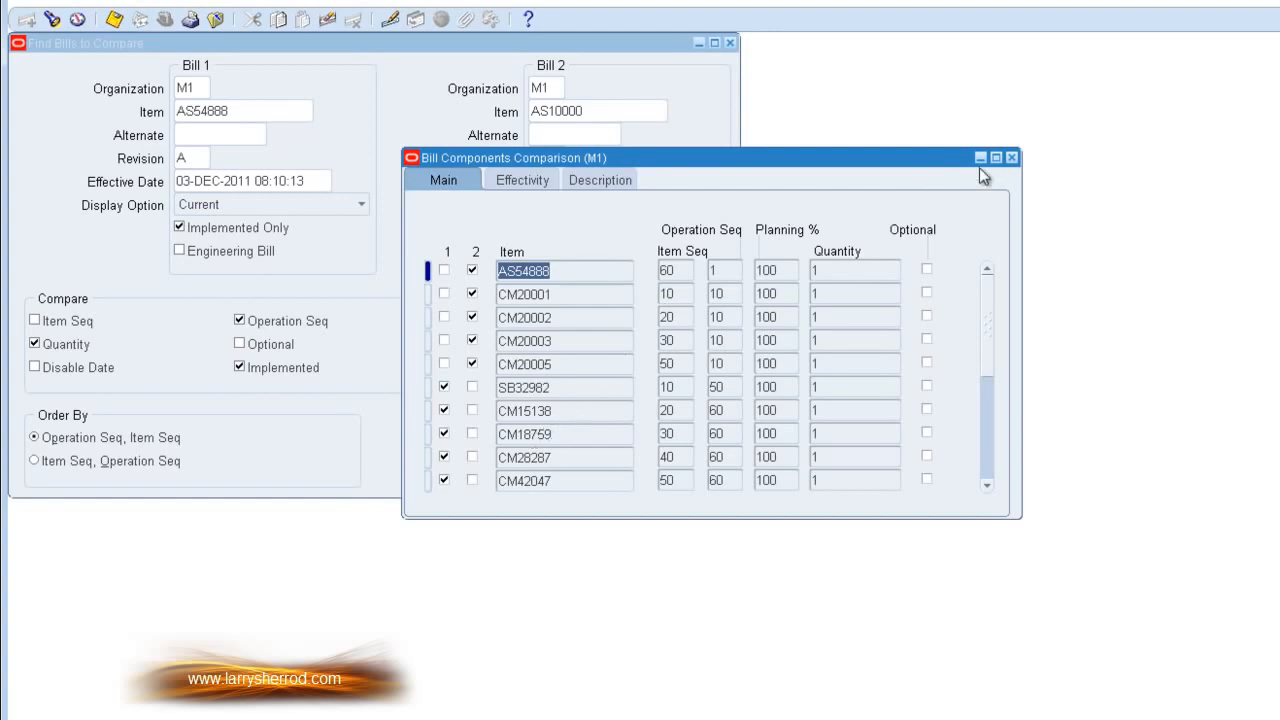
Close the comparison results and compare the two bills again with Differences Only enabled.
left_click(1012, 157)
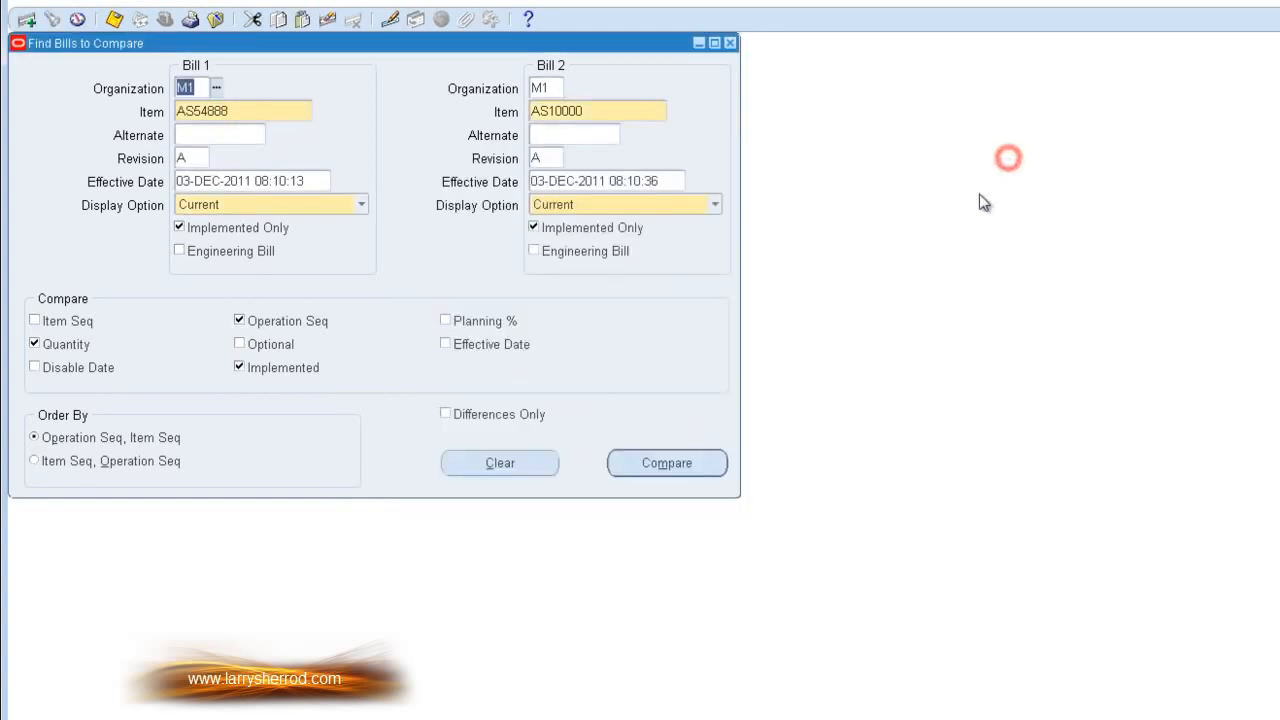
left_click(446, 413)
left_click(667, 463)
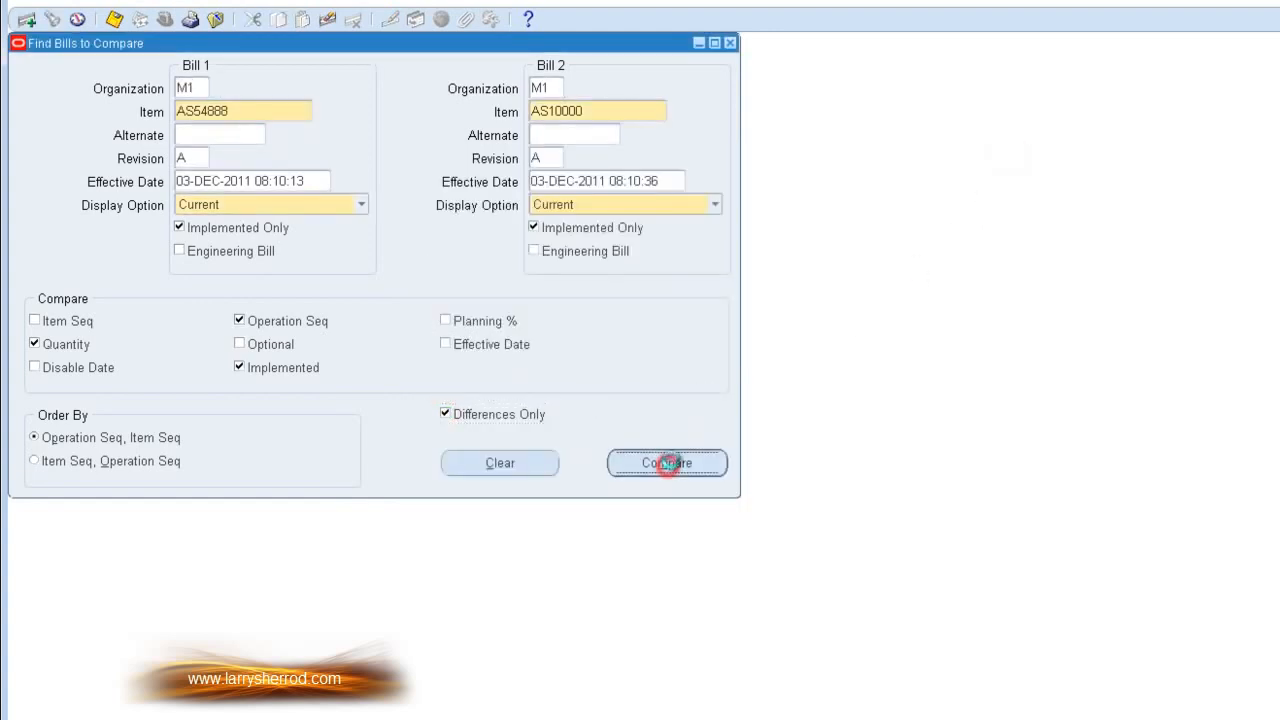
left_click_drag(318, 72, 725, 121)
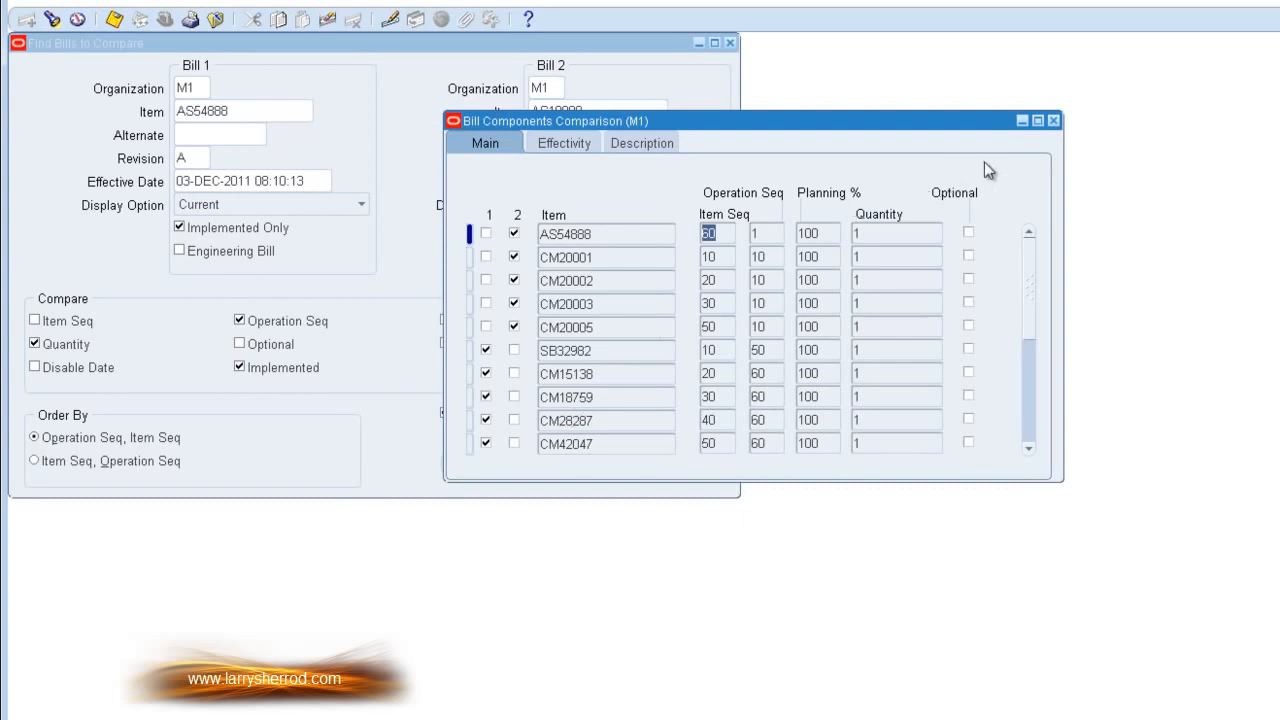
Close the comparison results and search form, and open the Item WhereUsed function beside the Navigator.
left_click(1053, 120)
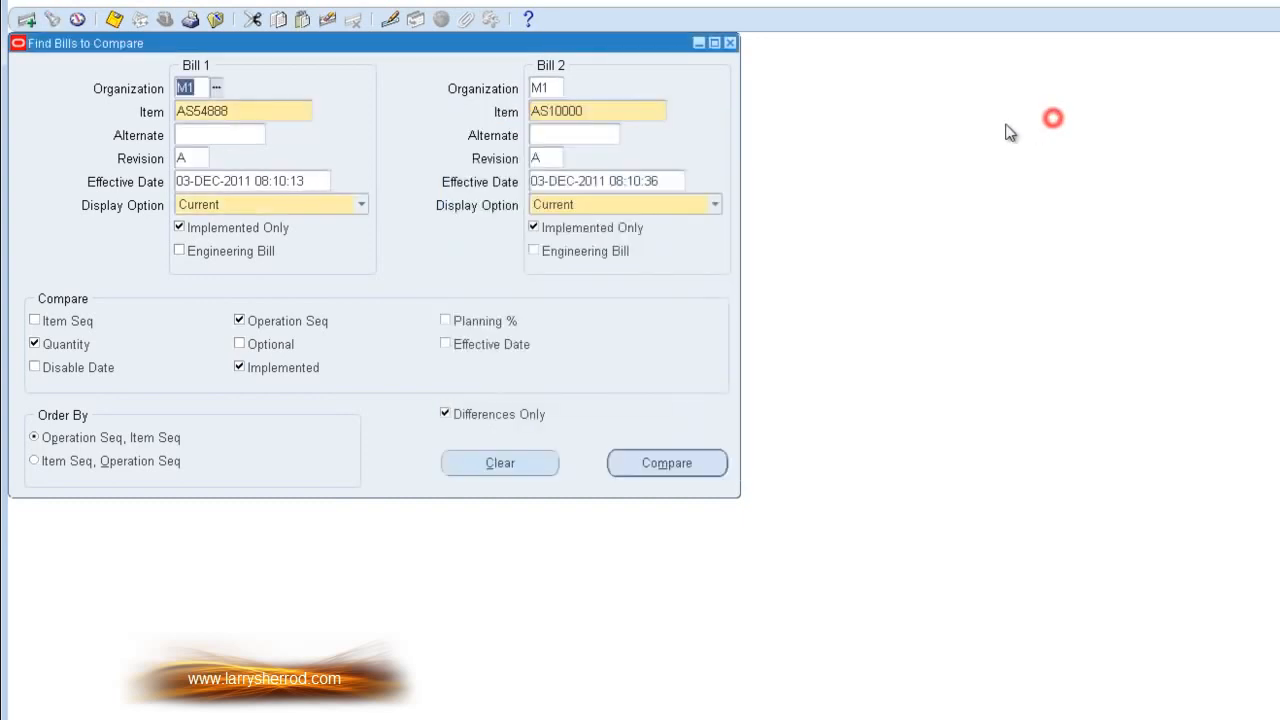
left_click(731, 44)
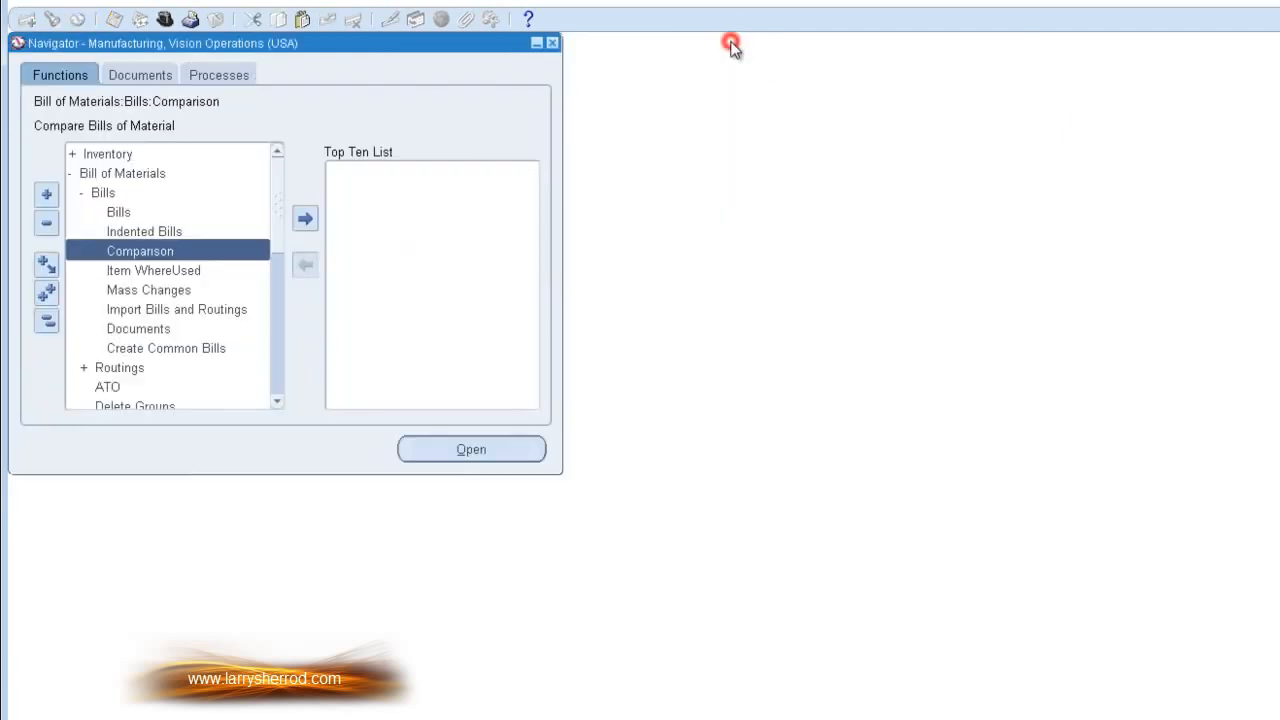
double_click(186, 271)
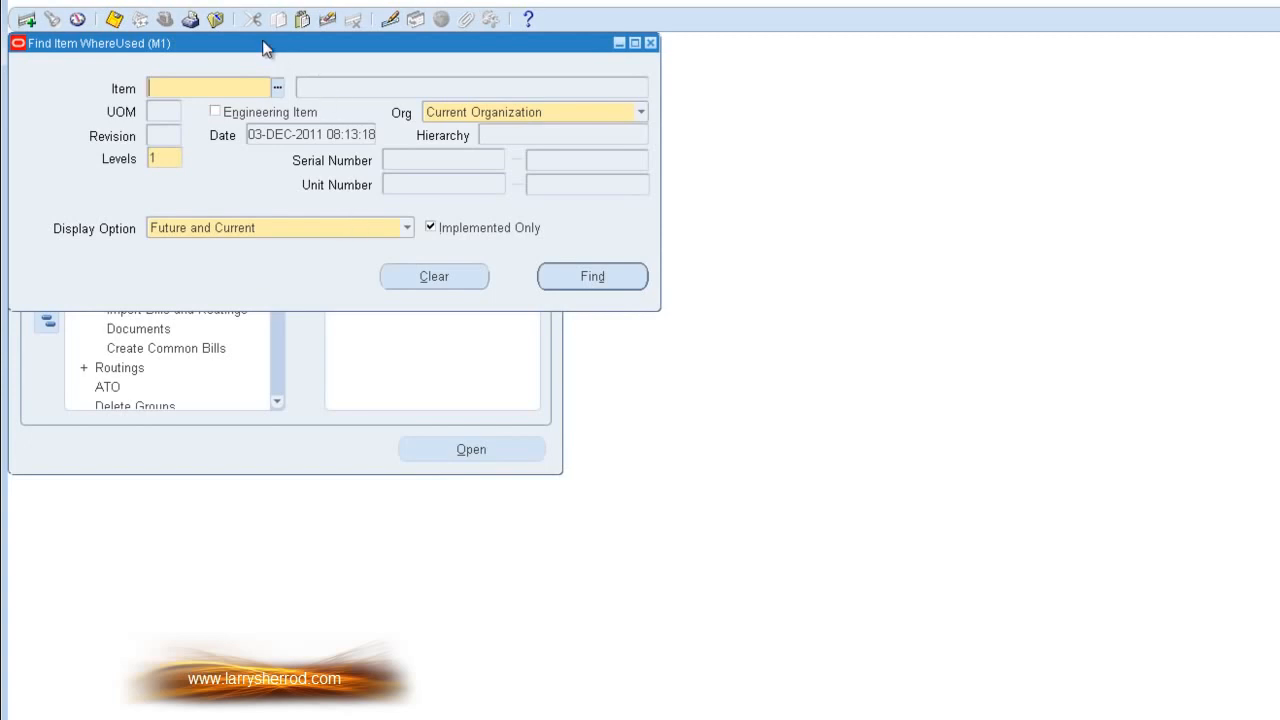
left_click_drag(264, 43, 871, 103)
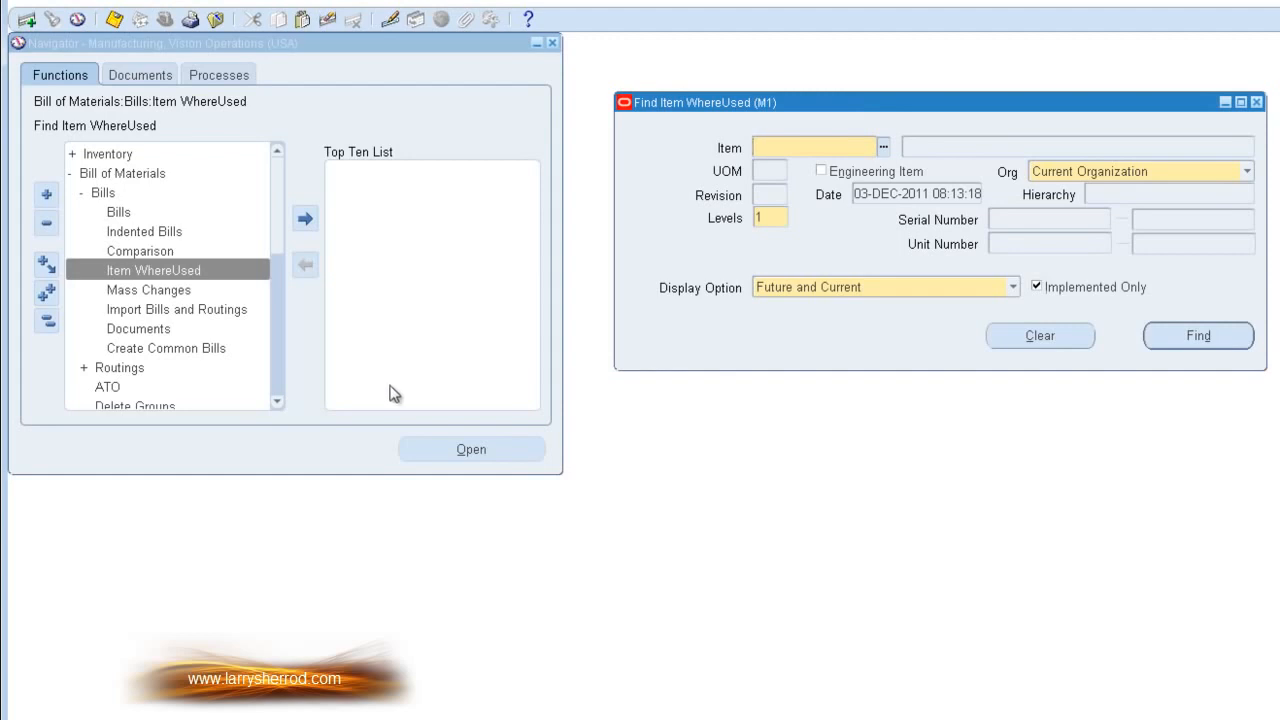
Open the Bills function and find the bill of material of AS54888.
double_click(142, 214)
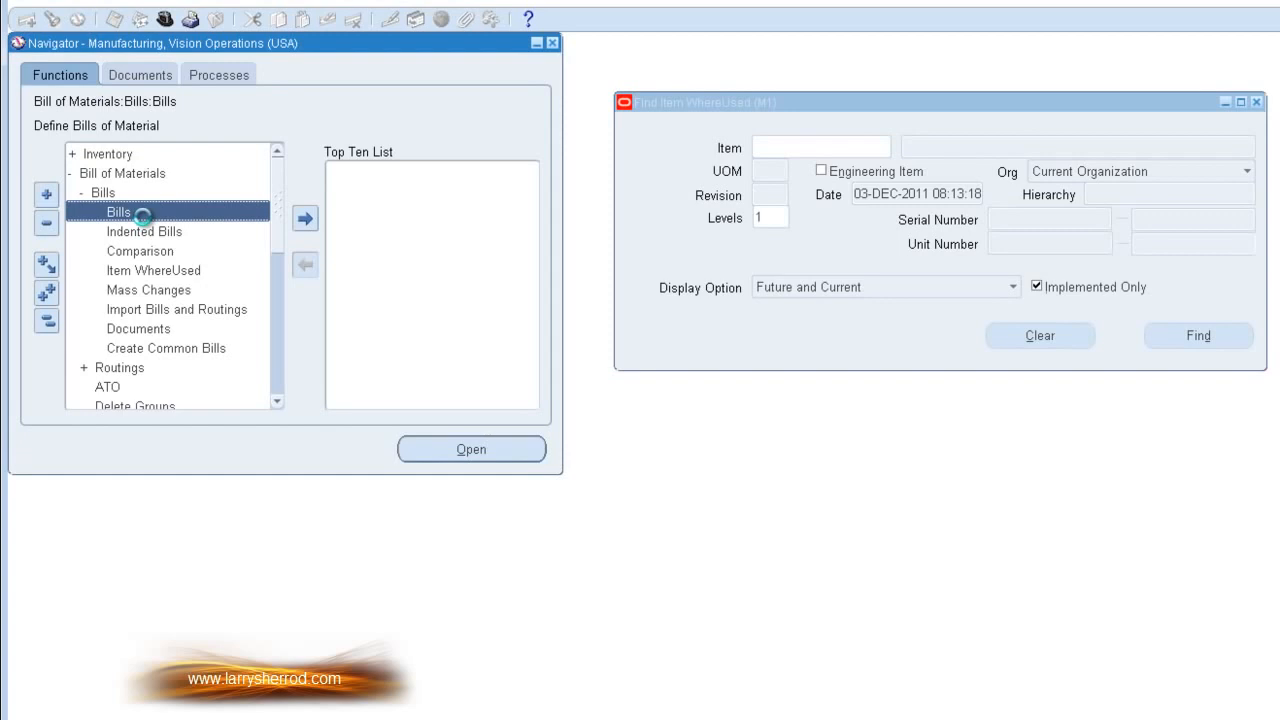
left_click(53, 20)
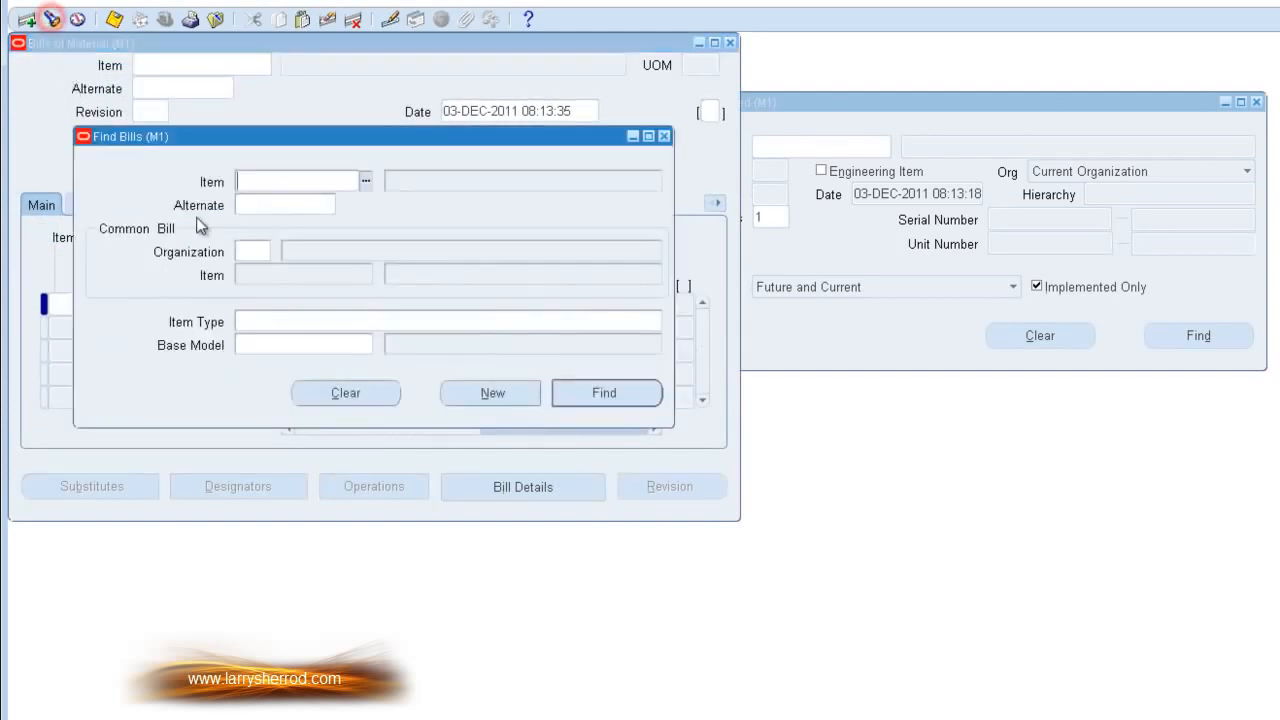
type("AS54888")
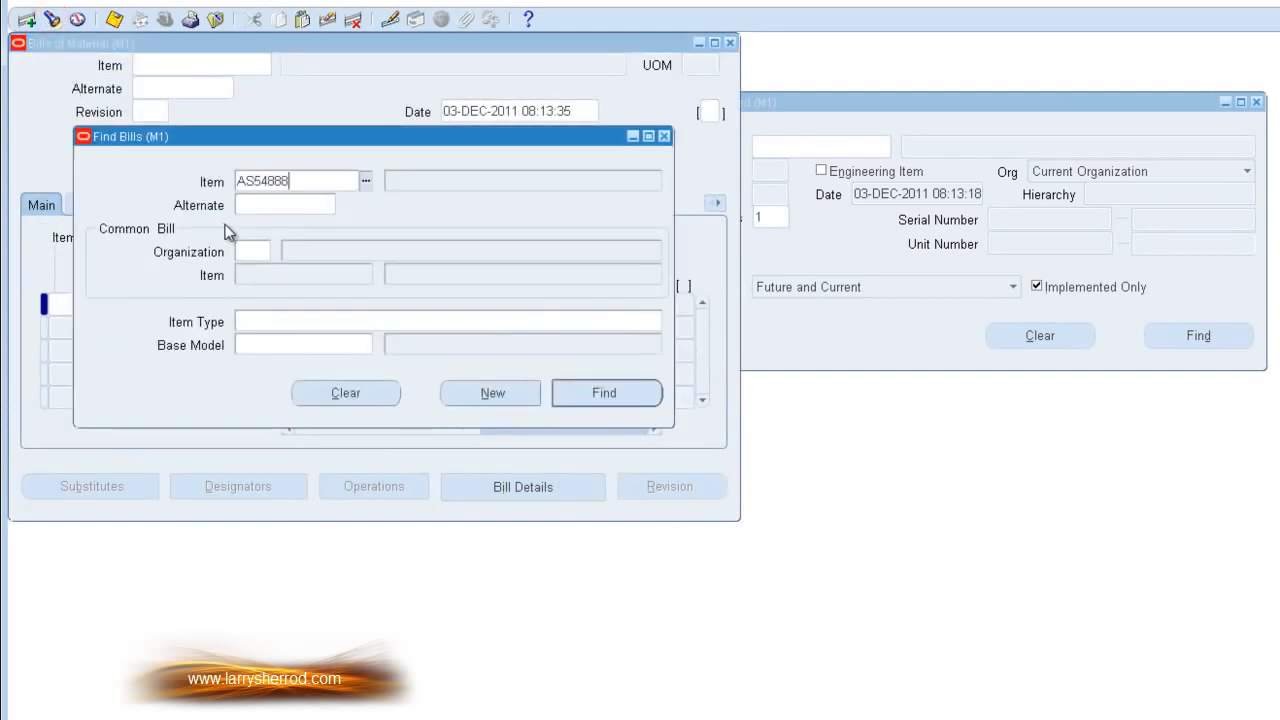
left_click(594, 393)
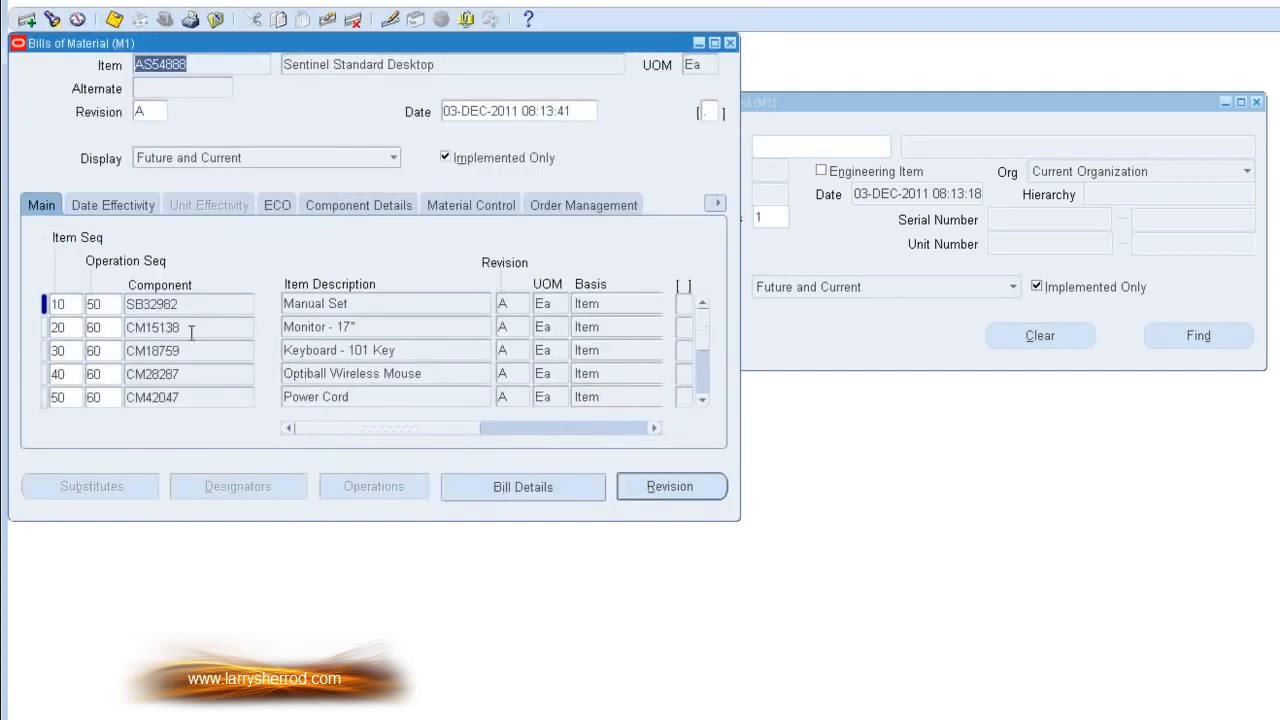
Try to find where CM15138 (Monitor - 17") is used by copying it from the bill into the where-used search.
left_click(190, 328)
right_click(166, 329)
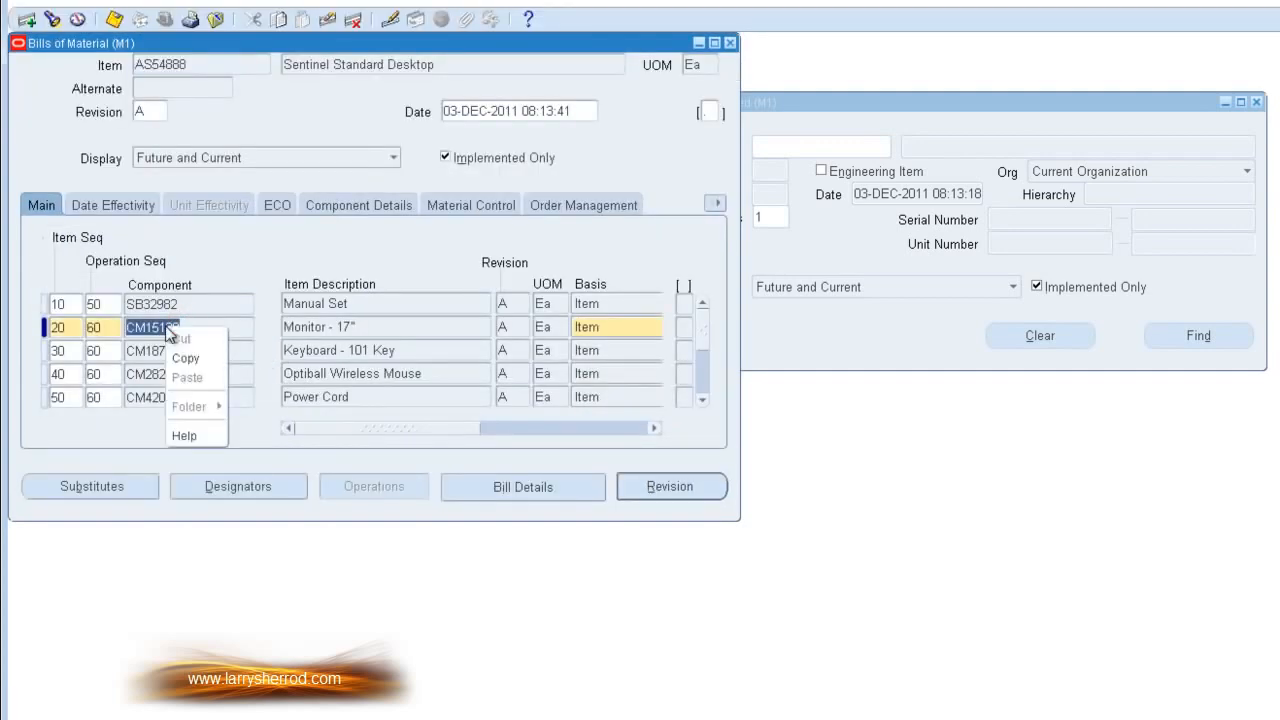
left_click(189, 359)
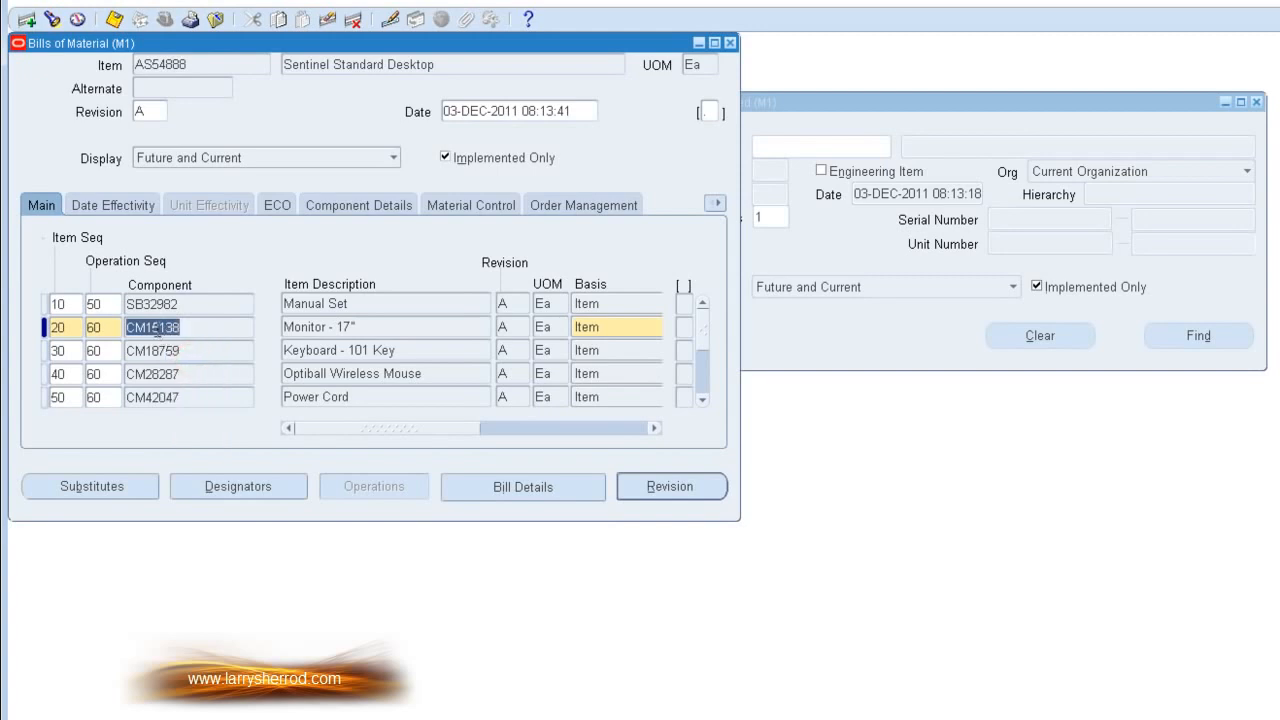
left_click(800, 123)
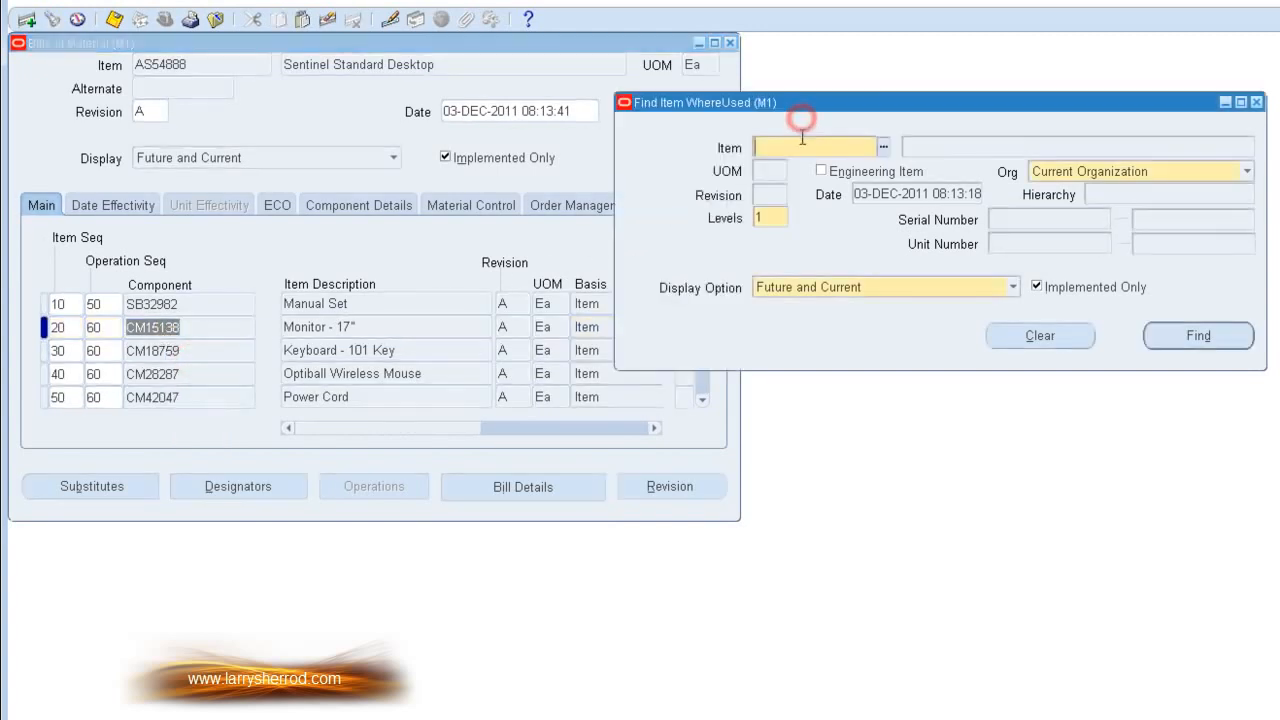
key("ctrl+v")
left_click(1156, 338)
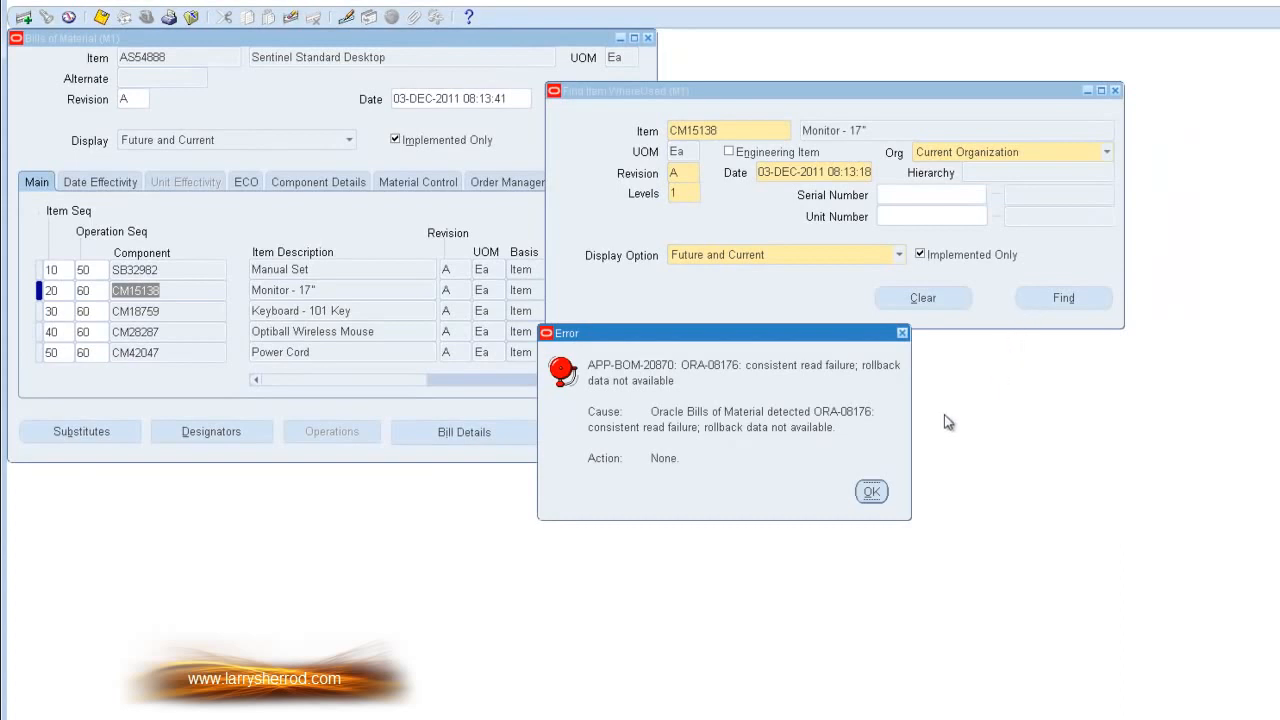
left_click(871, 494)
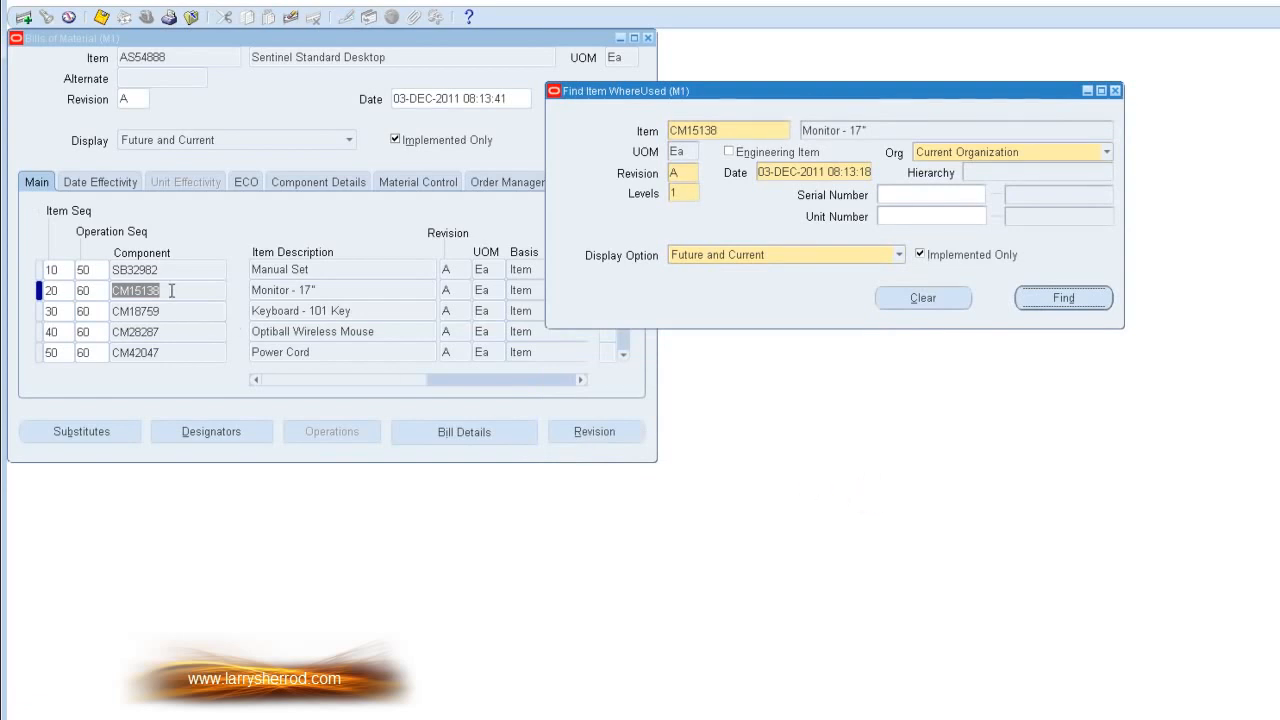
Copy CM28287 (Optiball Wireless Mouse) from the bill into the where-used search and find its parent items.
left_click(171, 331)
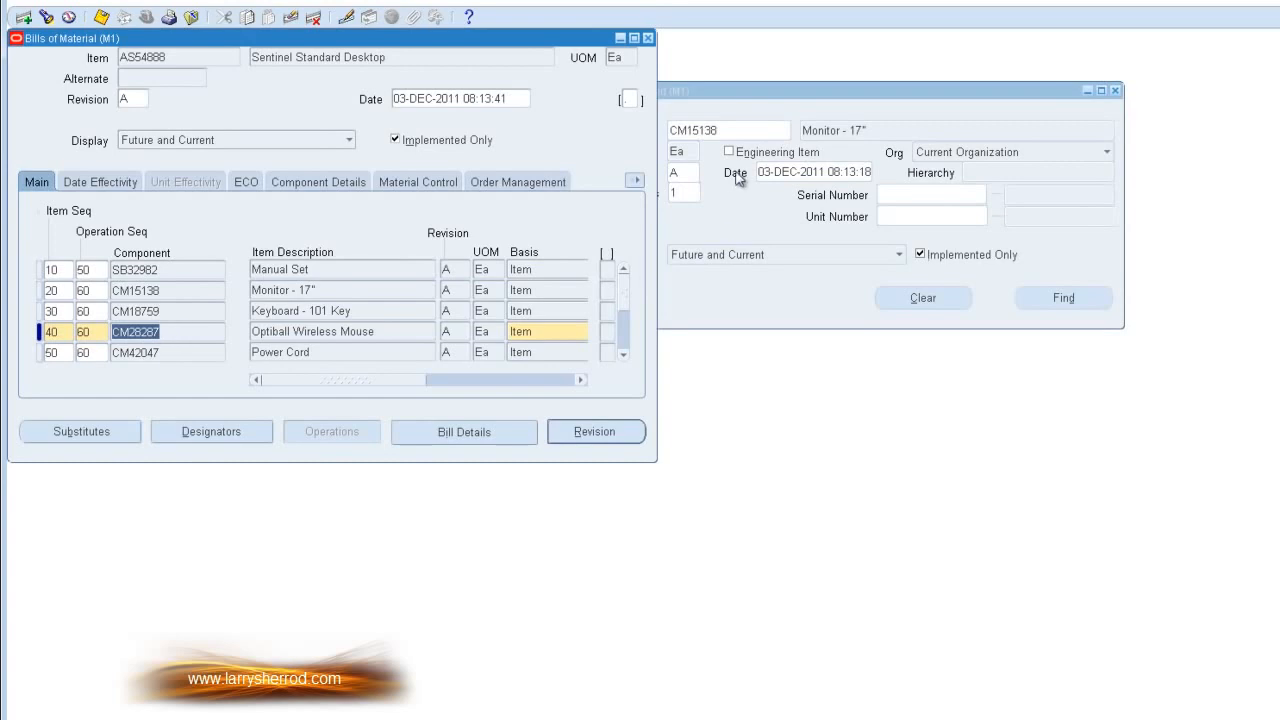
left_click(744, 95)
double_click(737, 129)
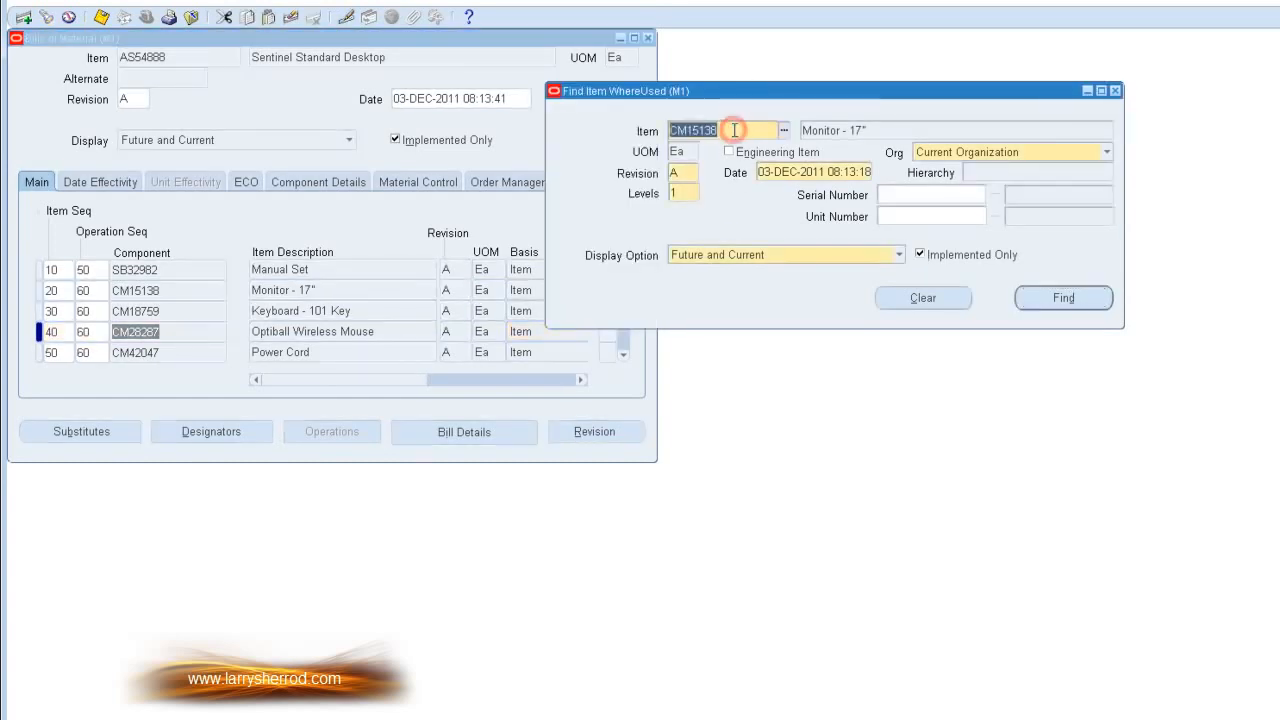
key("ctrl+v")
left_click(1032, 300)
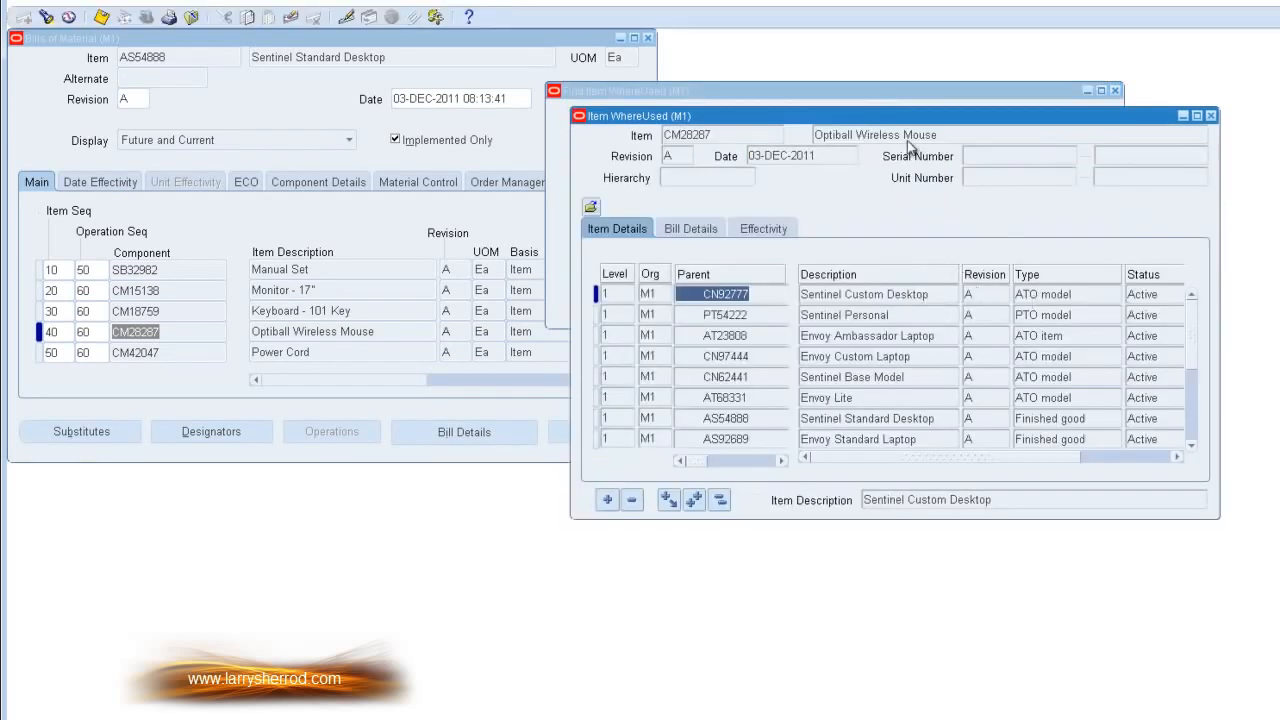
Move the where-used results clear of the search form and review the parent items, including Envoy Lite.
left_click_drag(895, 118, 684, 250)
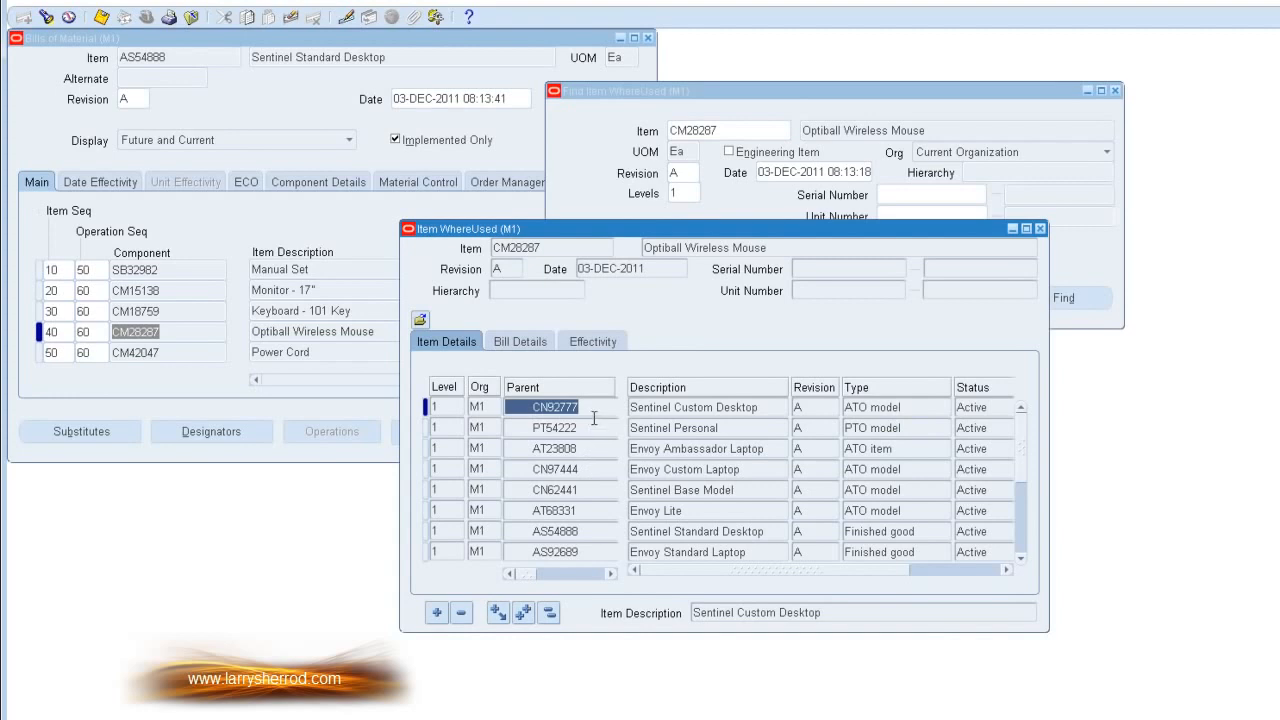
left_click(647, 418)
left_click(645, 510)
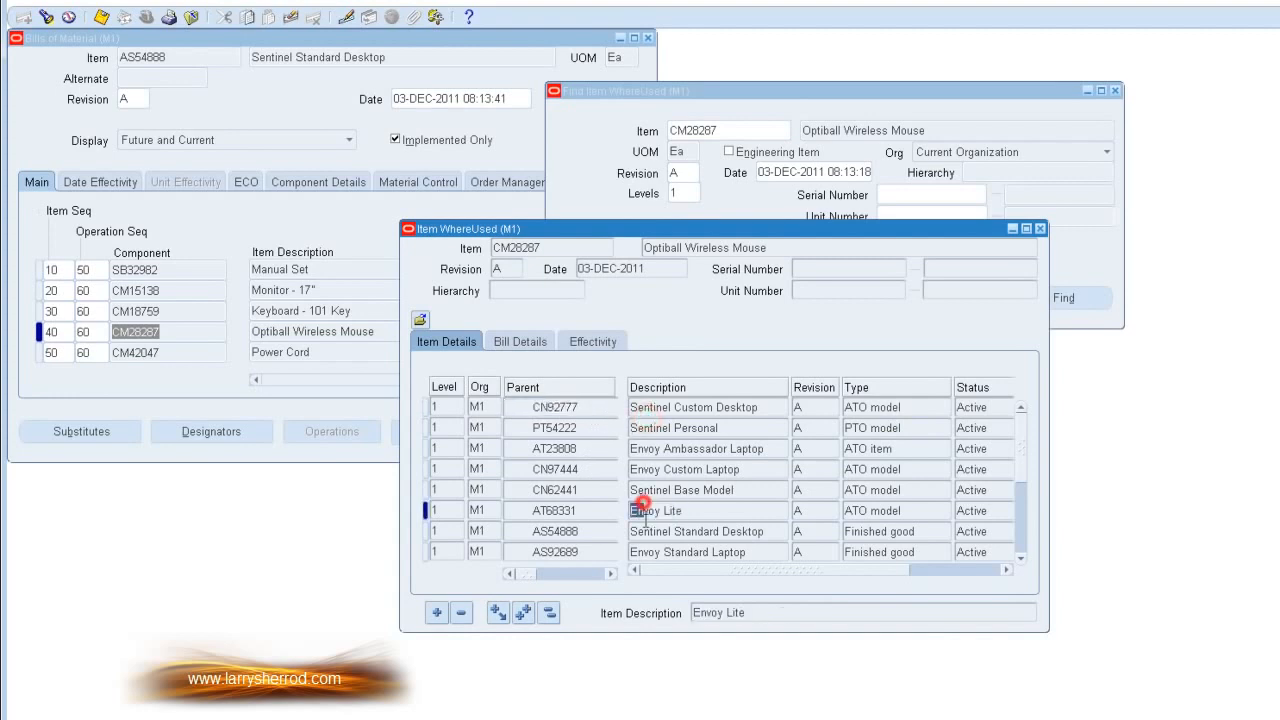
Review the remaining where-used parent items of CM28287, including Sentinel Standard Desktop and Envoy Standard Laptop, through the end of the list.
left_click(646, 531)
left_click(650, 552)
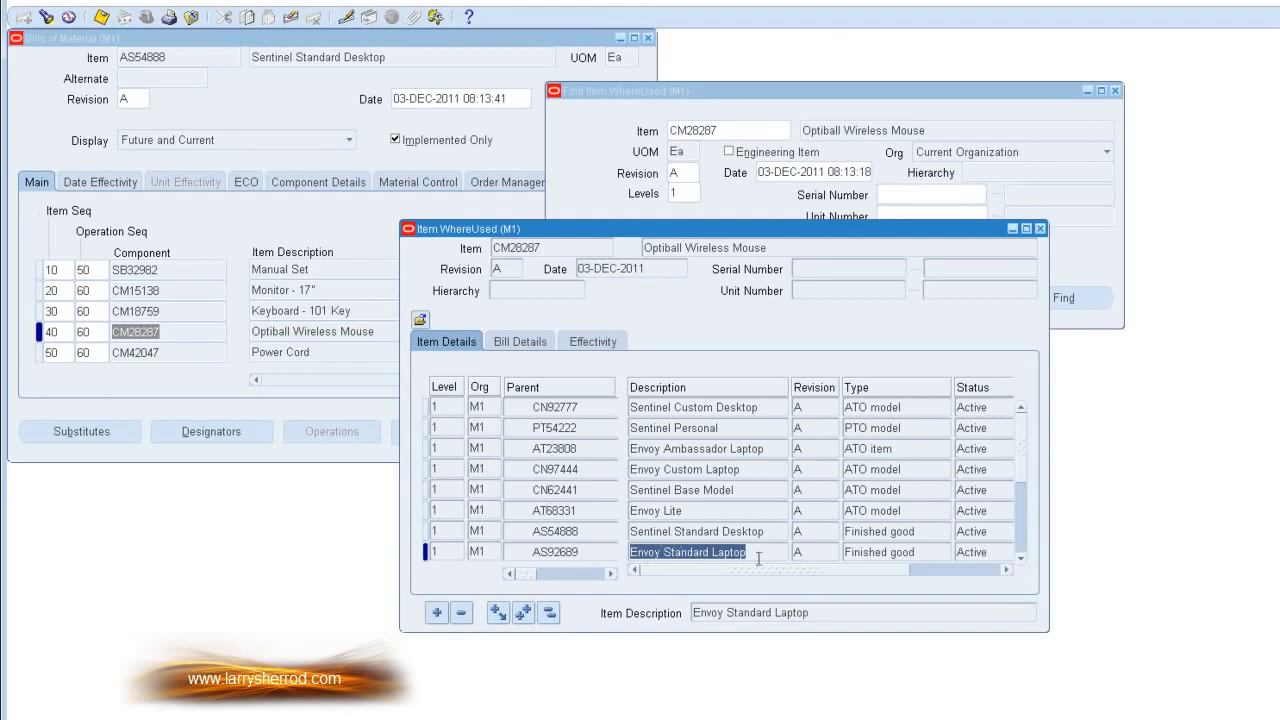
left_click(1020, 528)
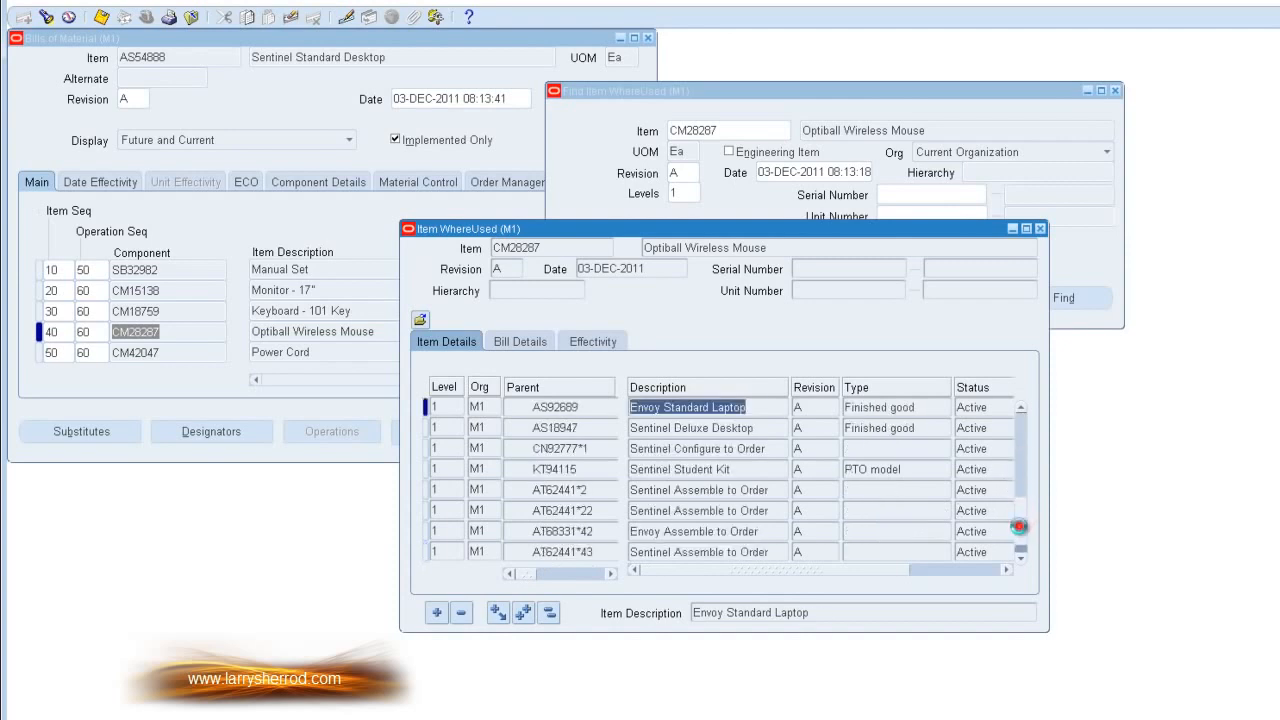
left_click(1018, 537)
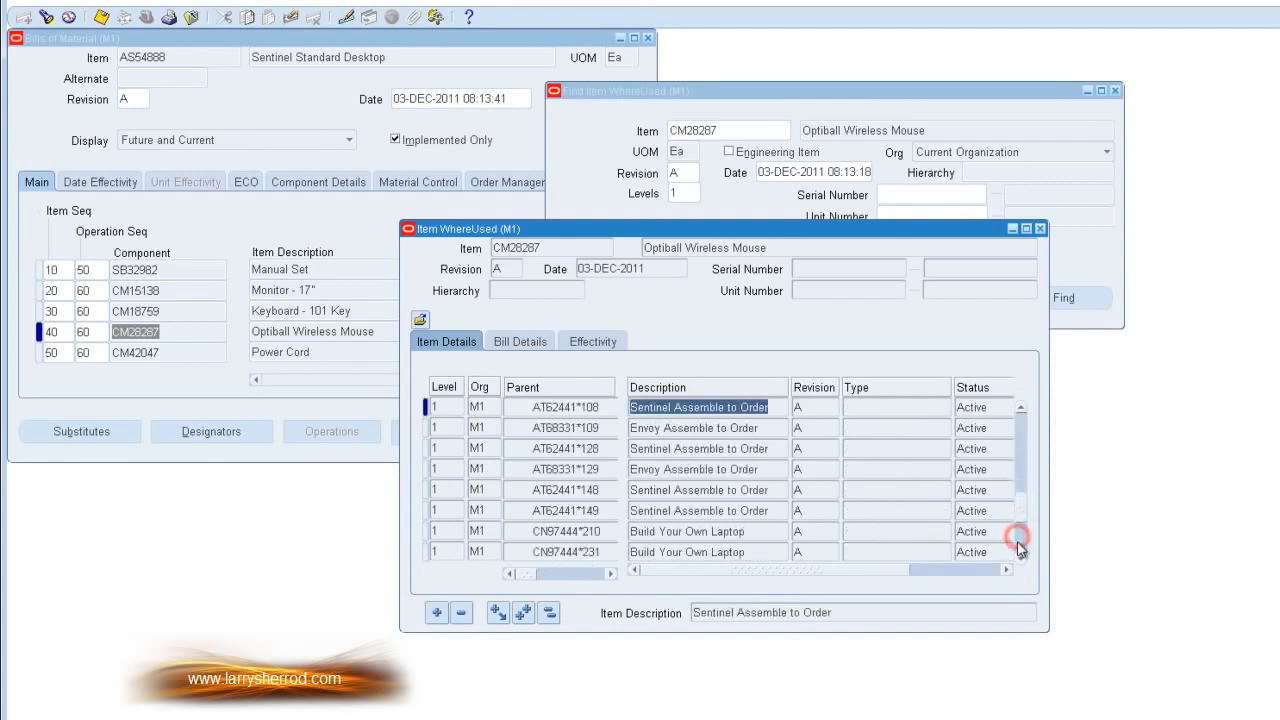
left_click(611, 533)
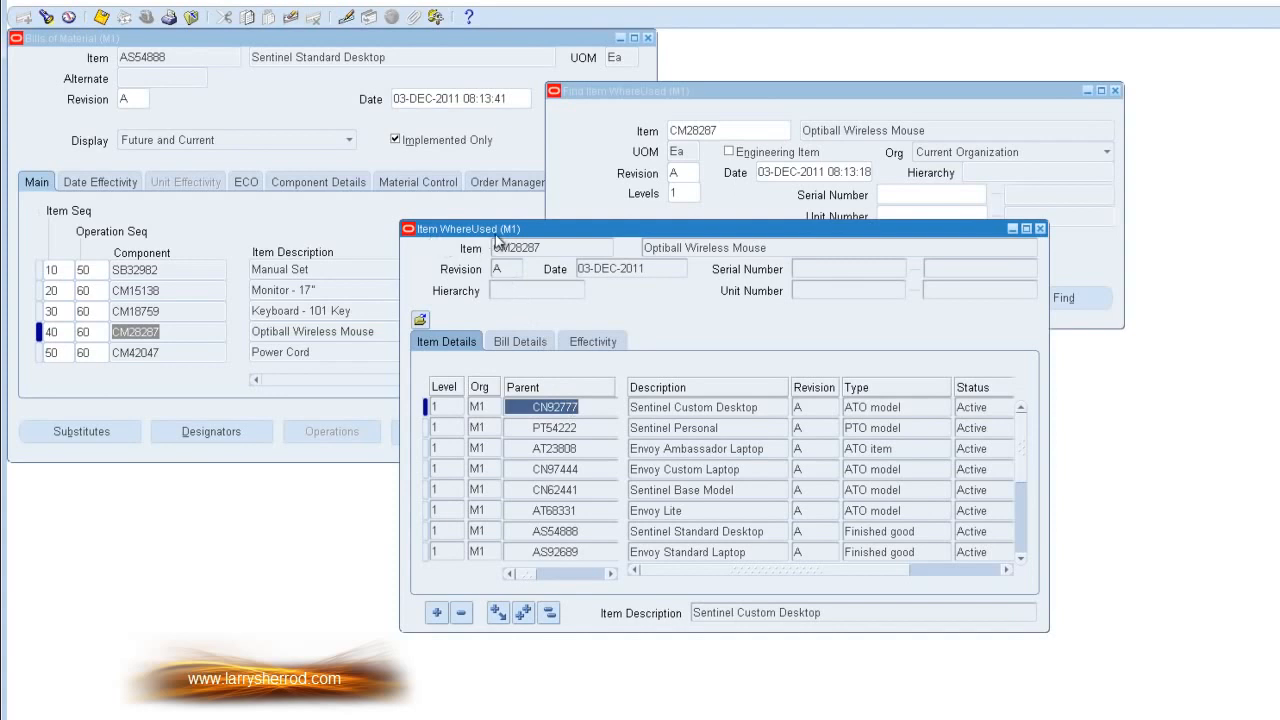
left_click(544, 252)
Close the where-used results and search, the AS54888 bill, the bills summary and the bill search to return to the Navigator.
left_click(1040, 229)
left_click(1116, 90)
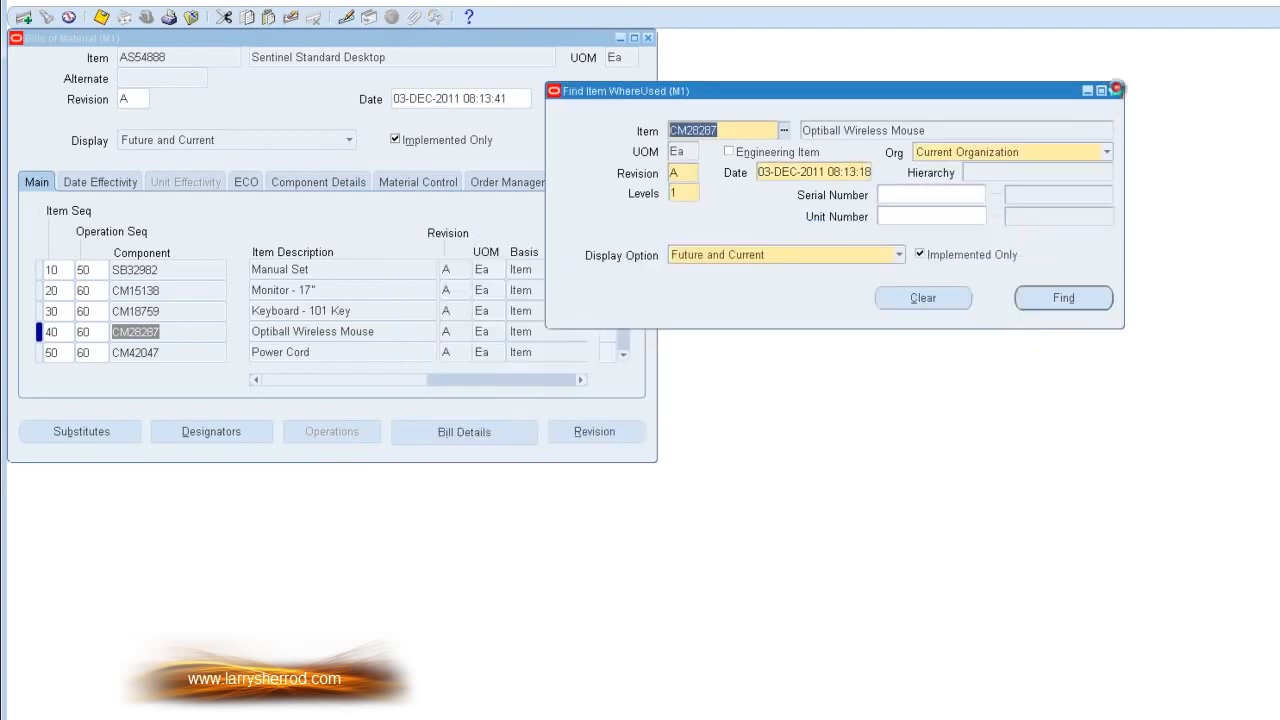
left_click(713, 448)
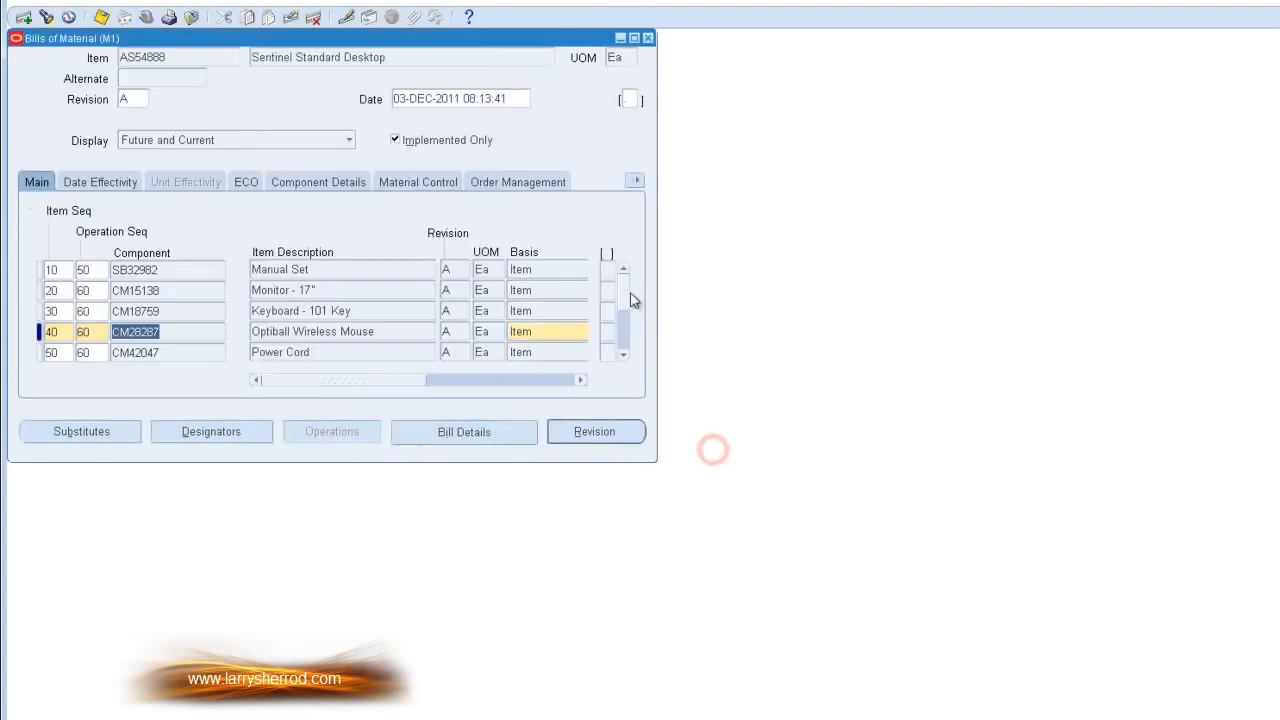
left_click(647, 38)
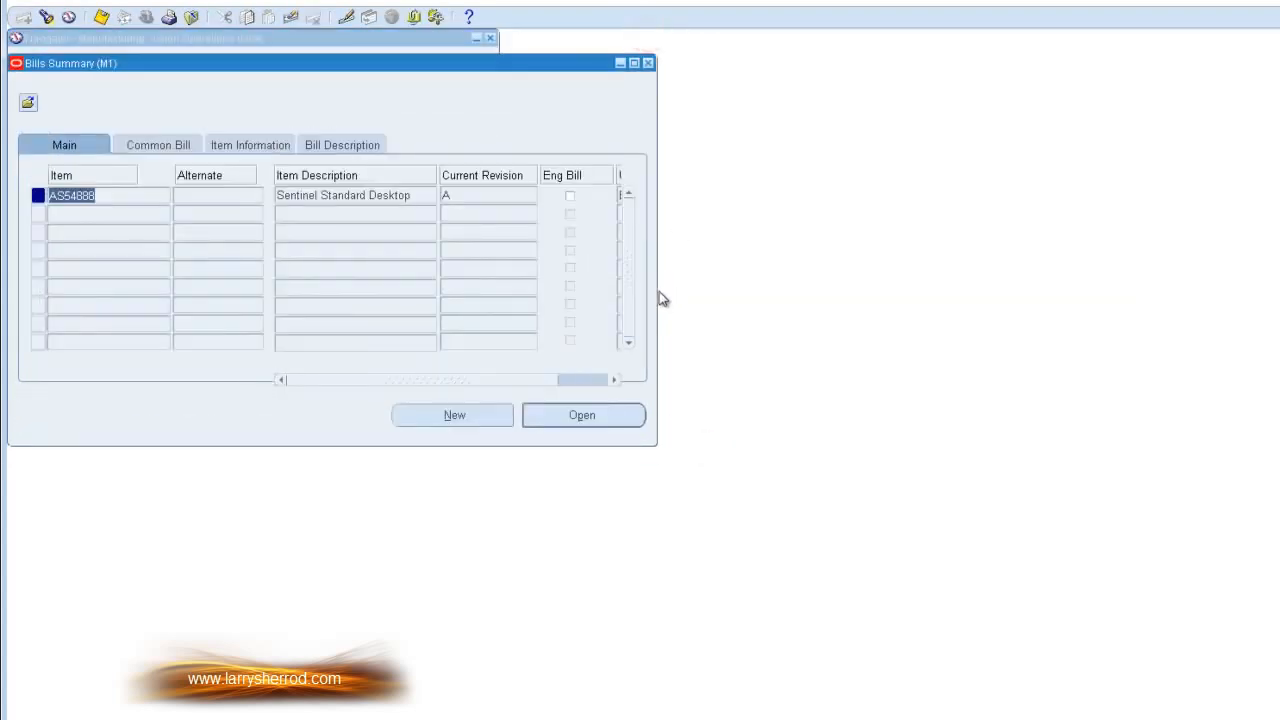
left_click(648, 63)
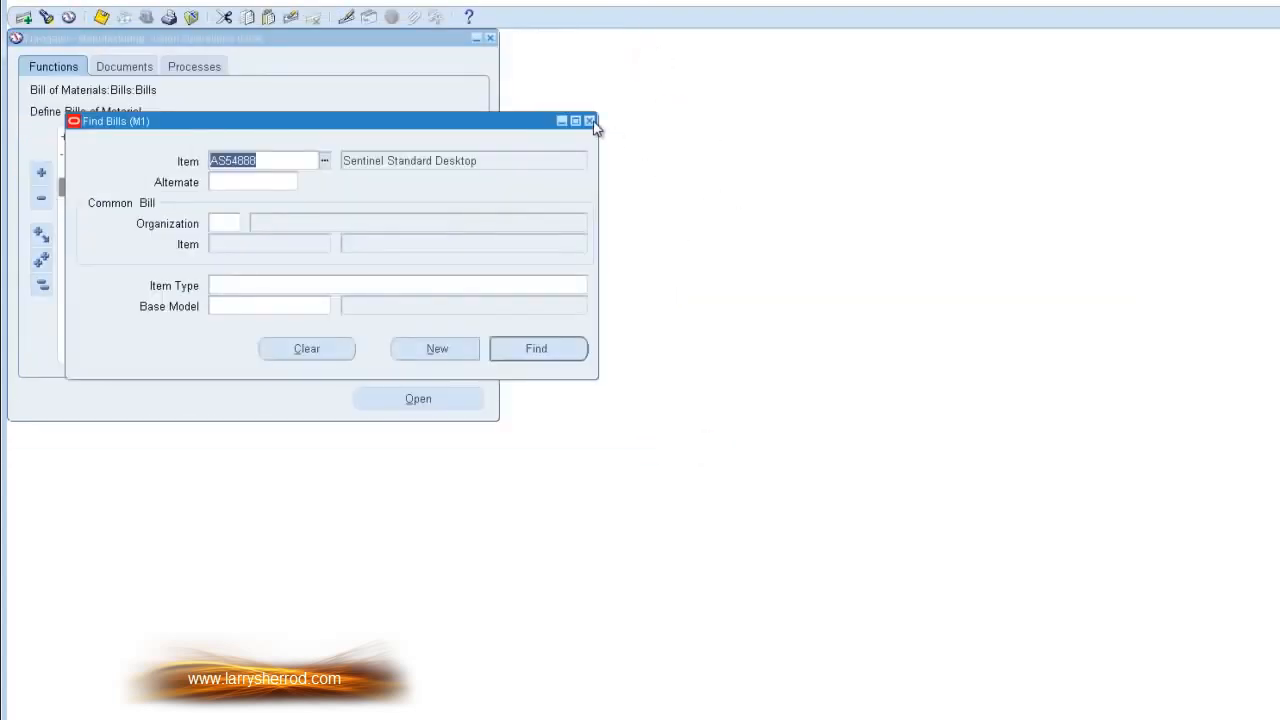
left_click(589, 121)
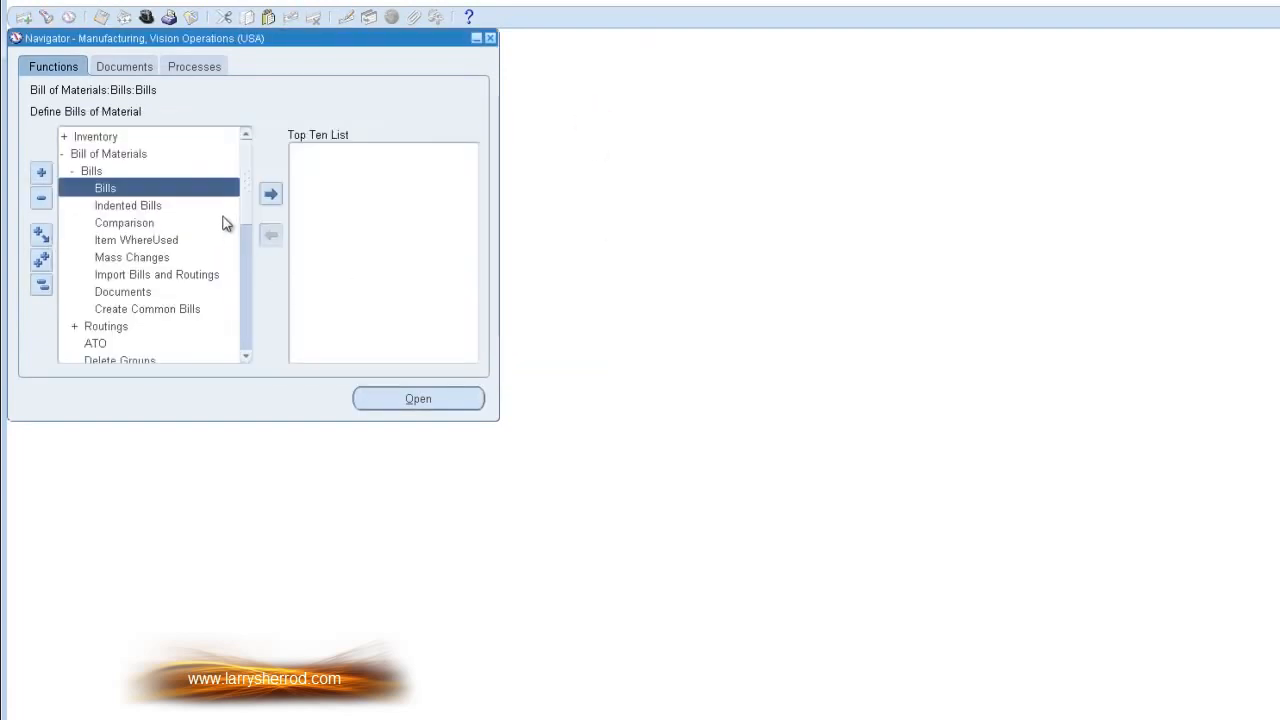
Open the Mass Changes function for bills and move its form clear of the Navigator's function list.
left_click(168, 260)
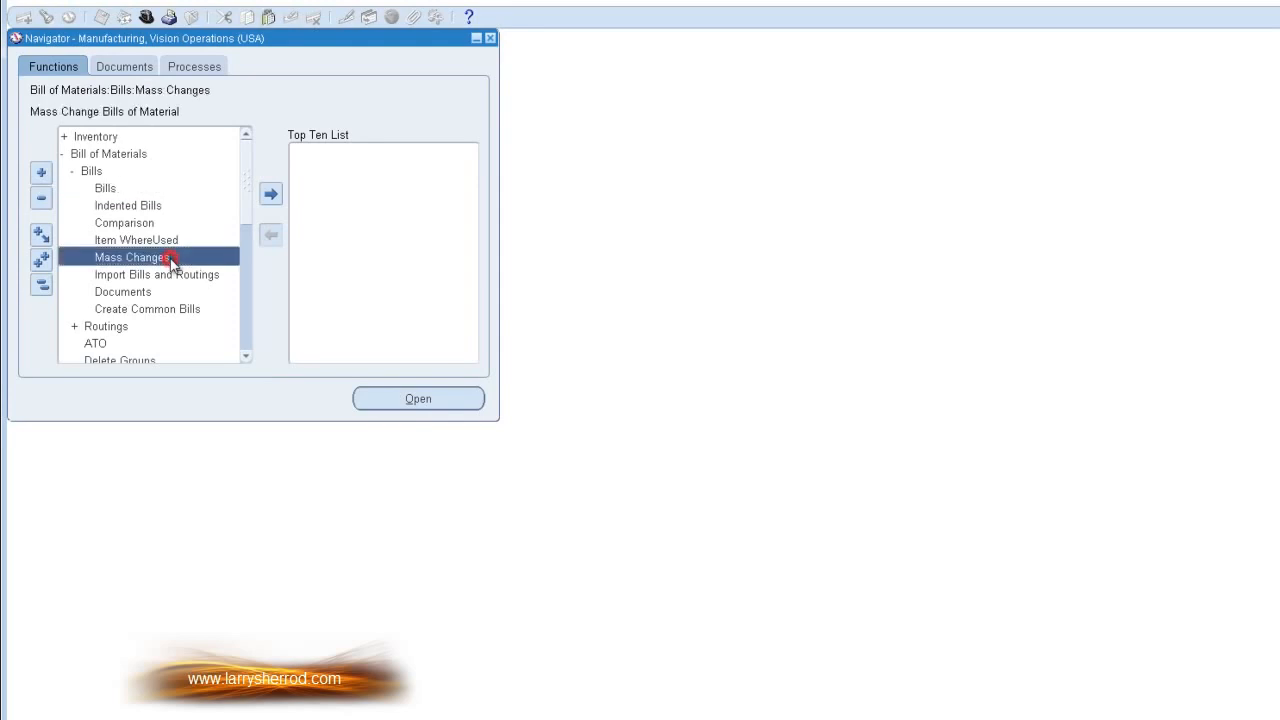
double_click(200, 264)
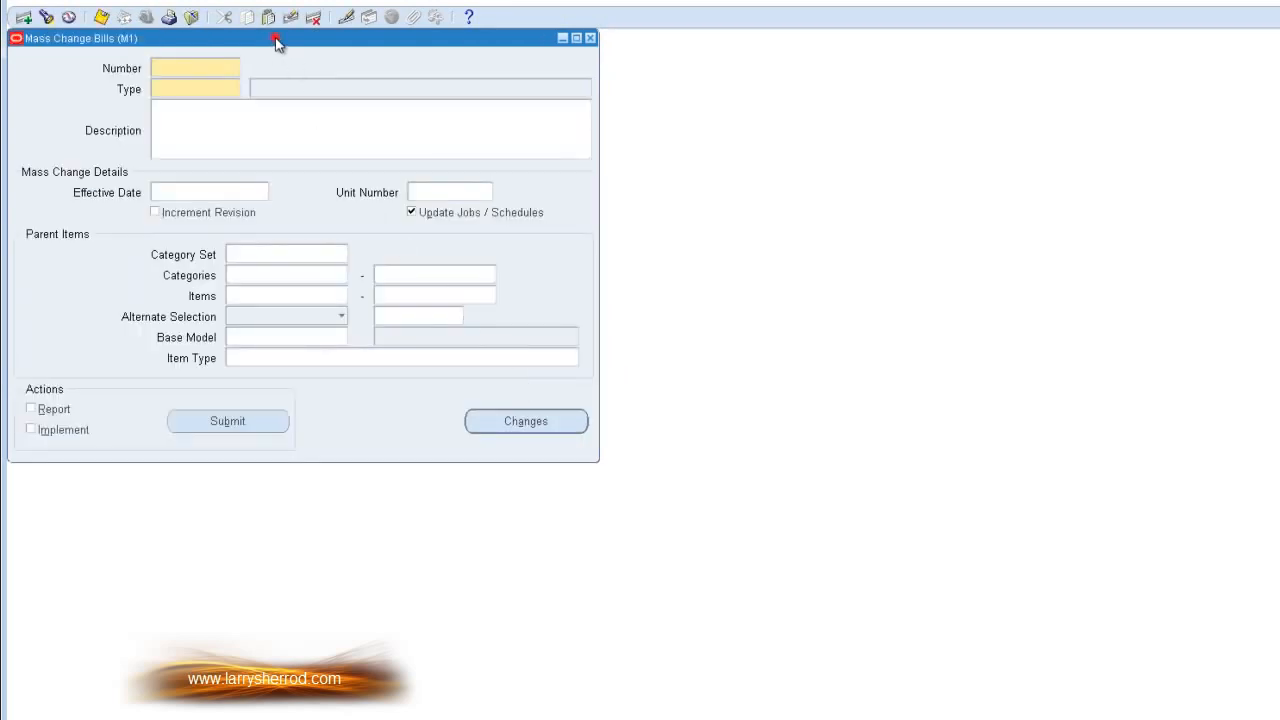
left_click_drag(277, 43, 635, 60)
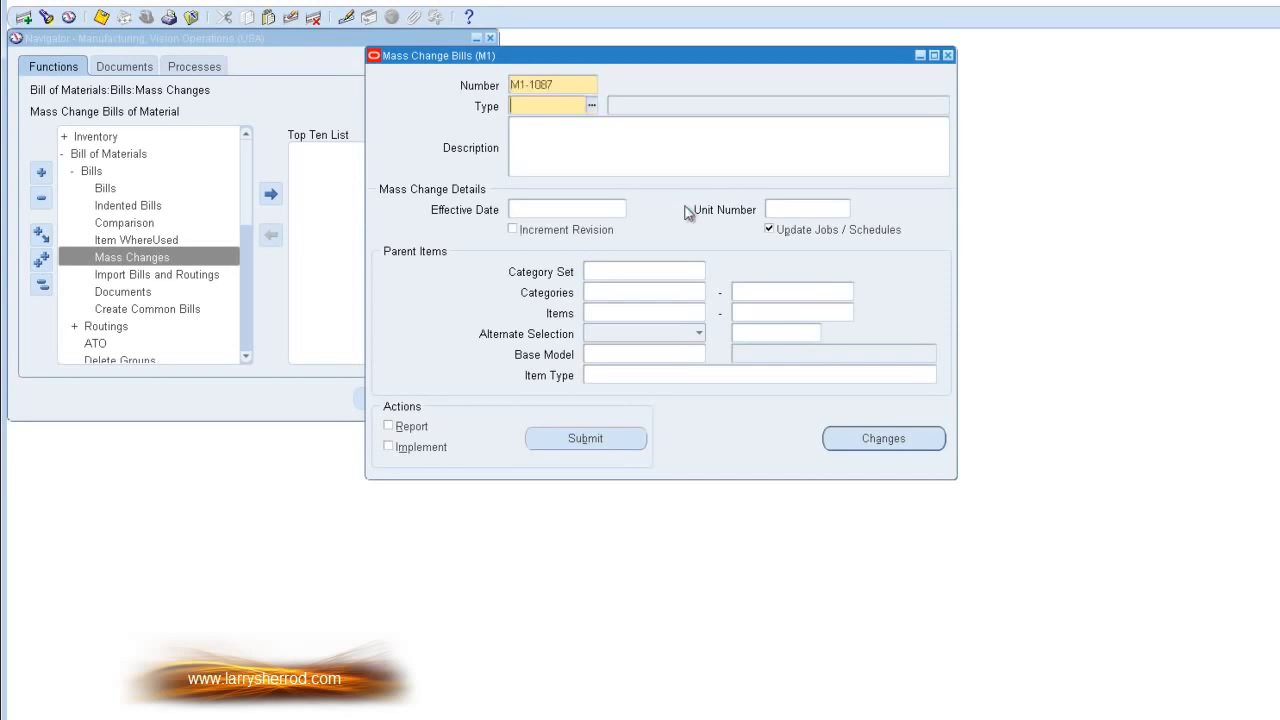
Set the mass change type to Document Change and go through the category set, categories and items criteria for the parent items.
left_click(590, 107)
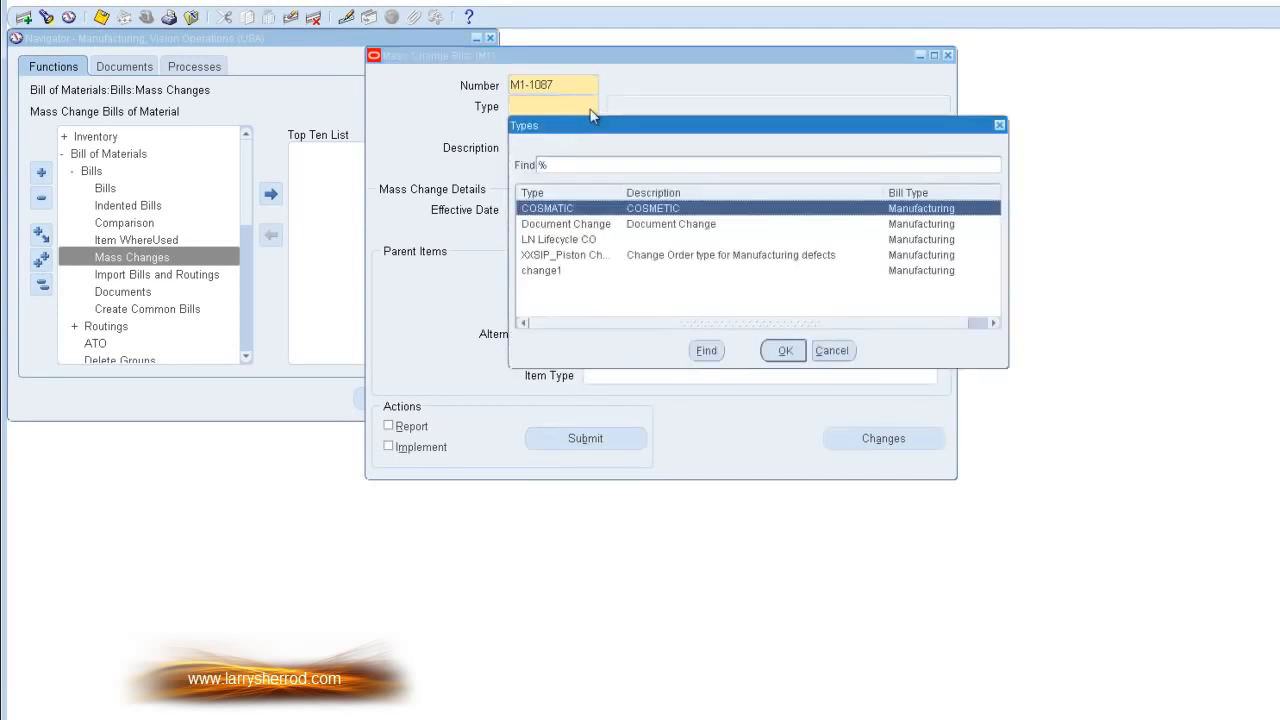
left_click(562, 228)
left_click(784, 350)
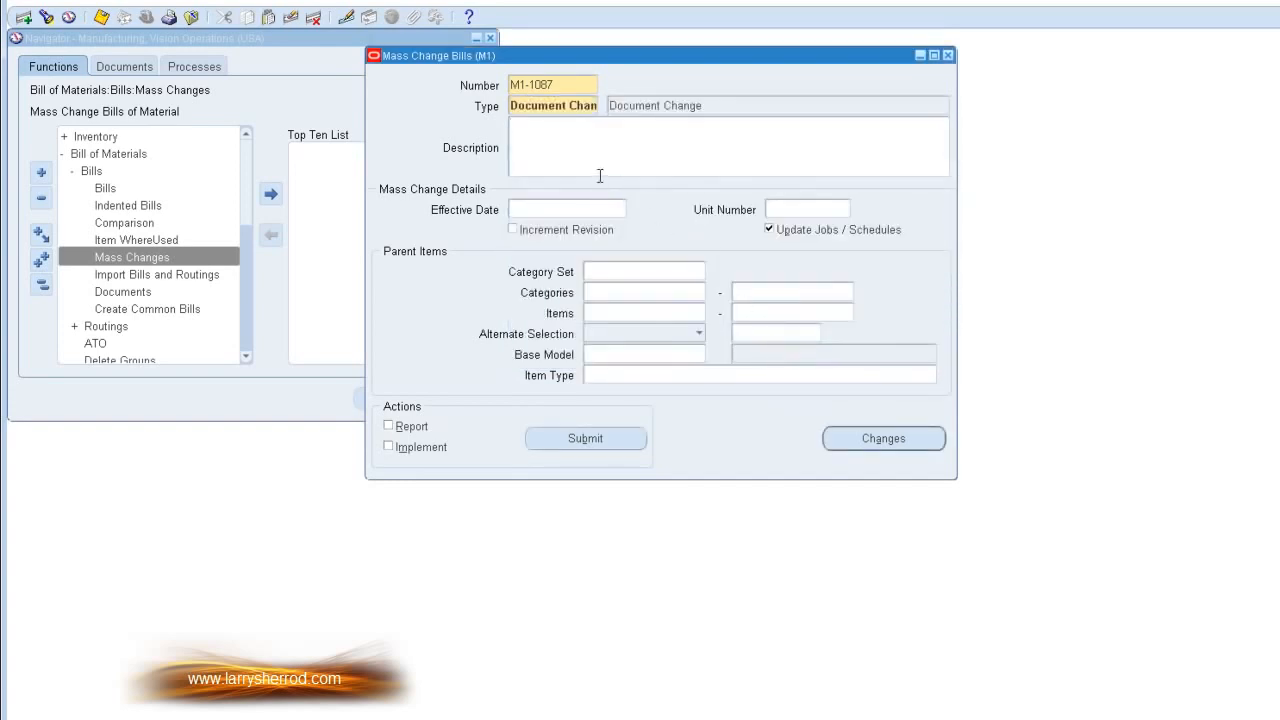
left_click(633, 270)
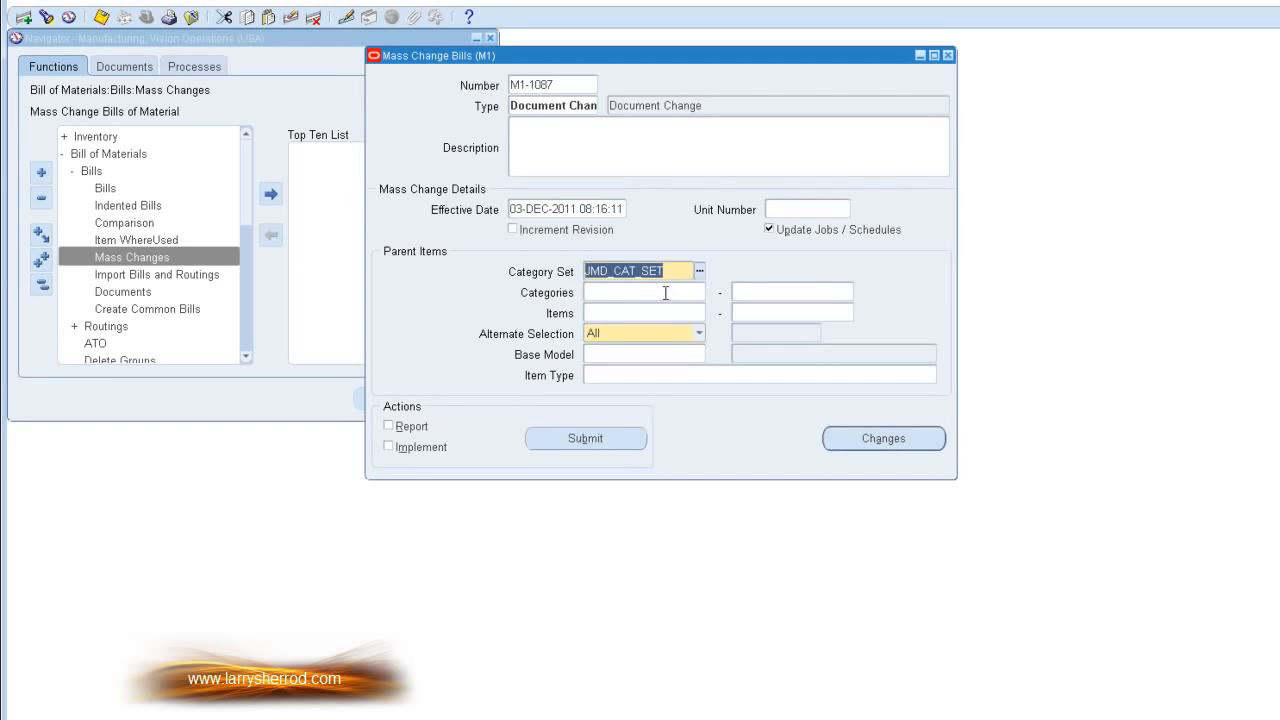
left_click(665, 292)
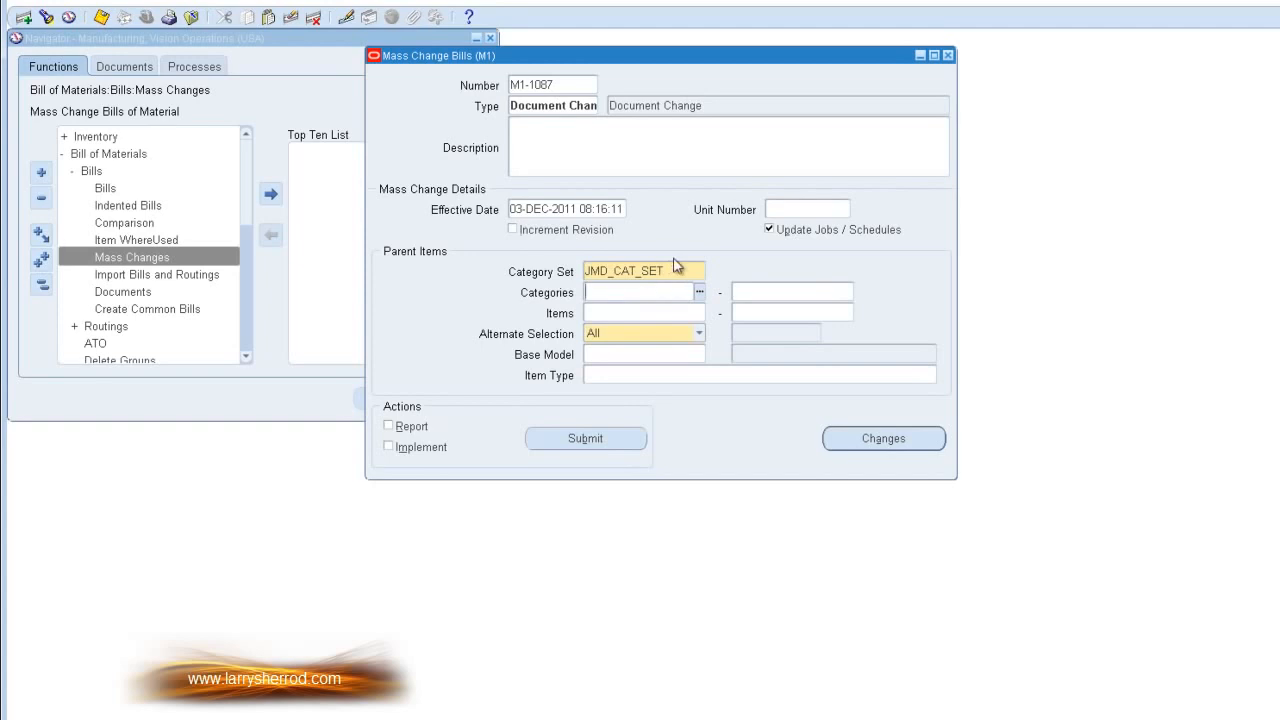
left_click(643, 314)
Open the component changes, look through the Add, Update and Disable actions, and set the first line's action to Disable.
left_click(887, 445)
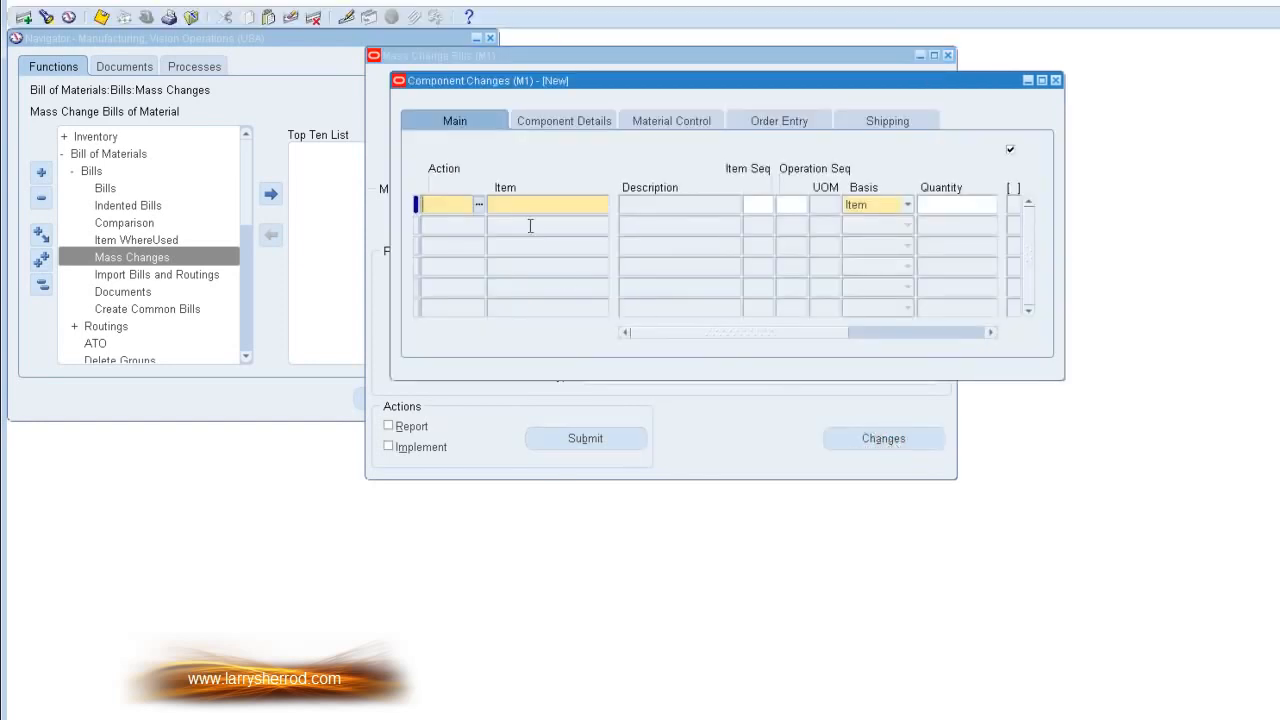
left_click(479, 206)
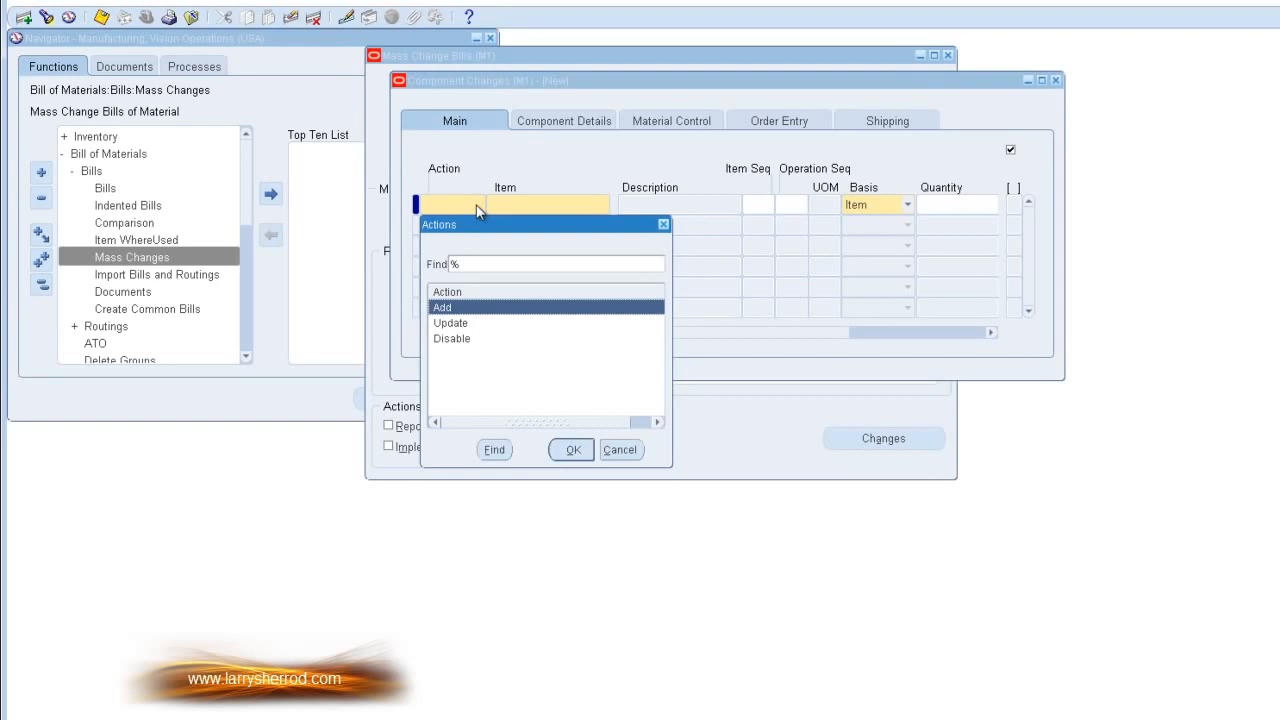
left_click(466, 340)
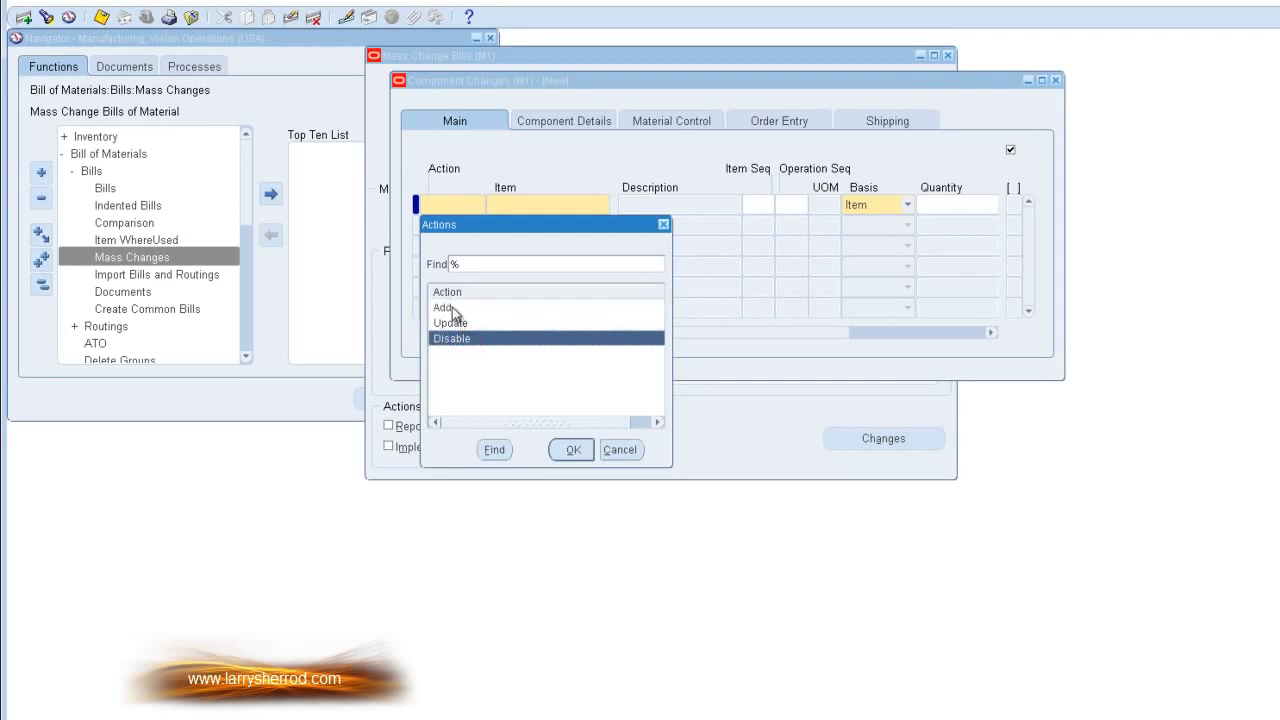
left_click(452, 309)
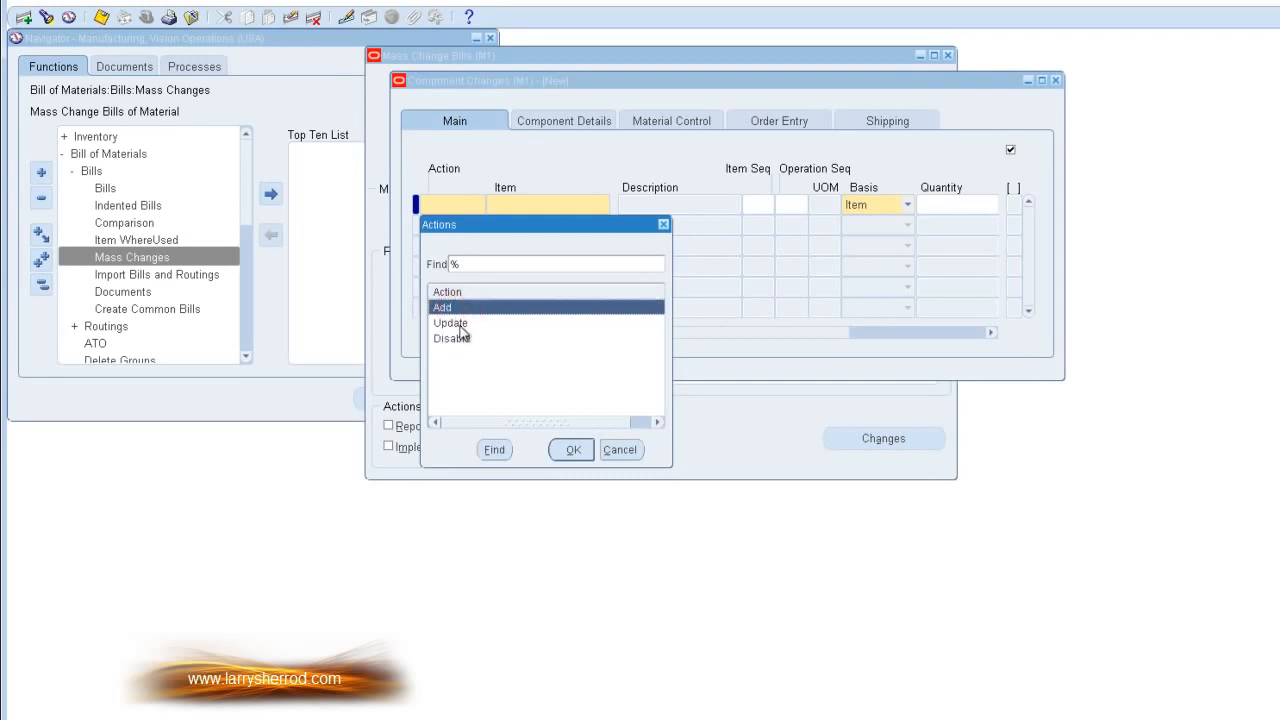
left_click(460, 325)
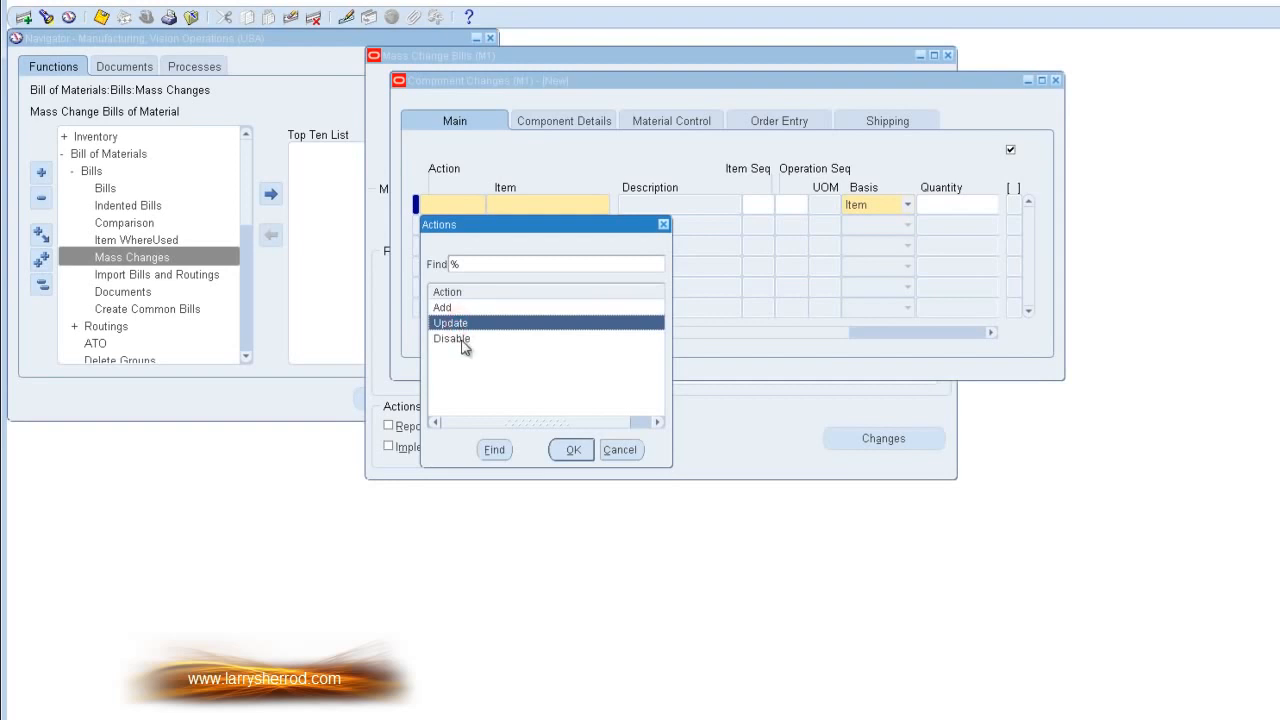
left_click(462, 340)
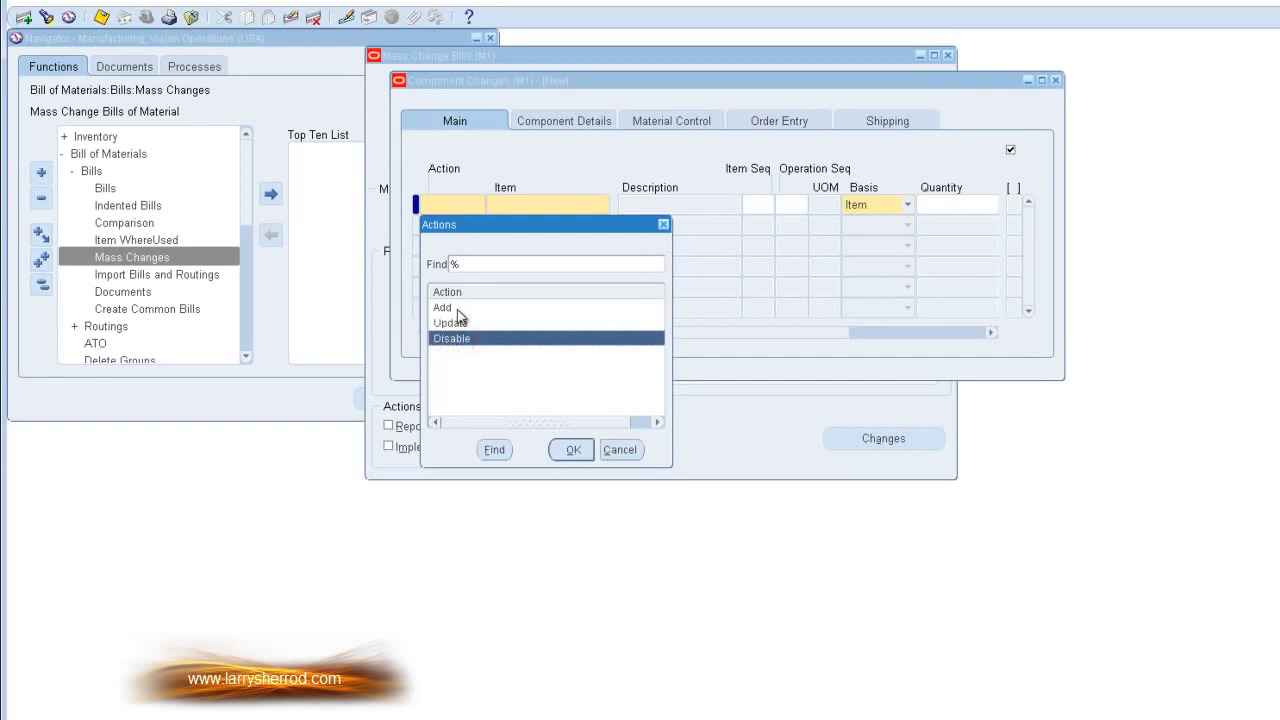
left_click(456, 310)
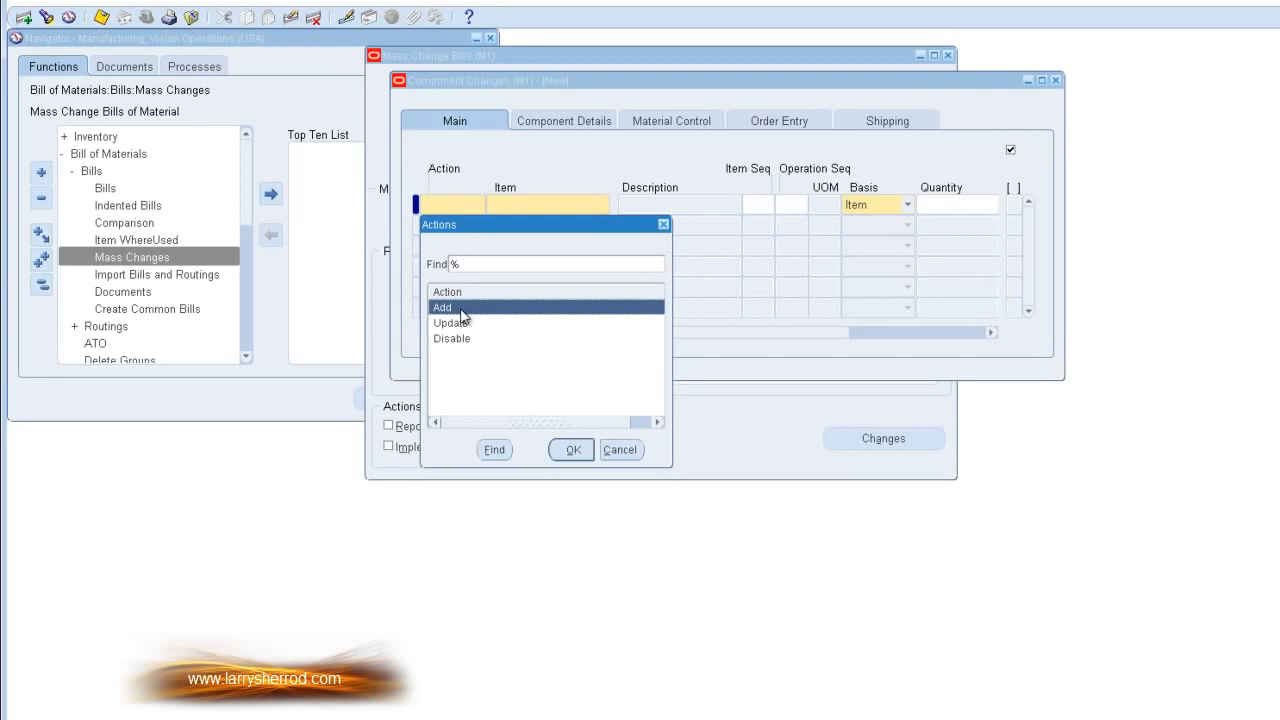
left_click(464, 339)
left_click(573, 449)
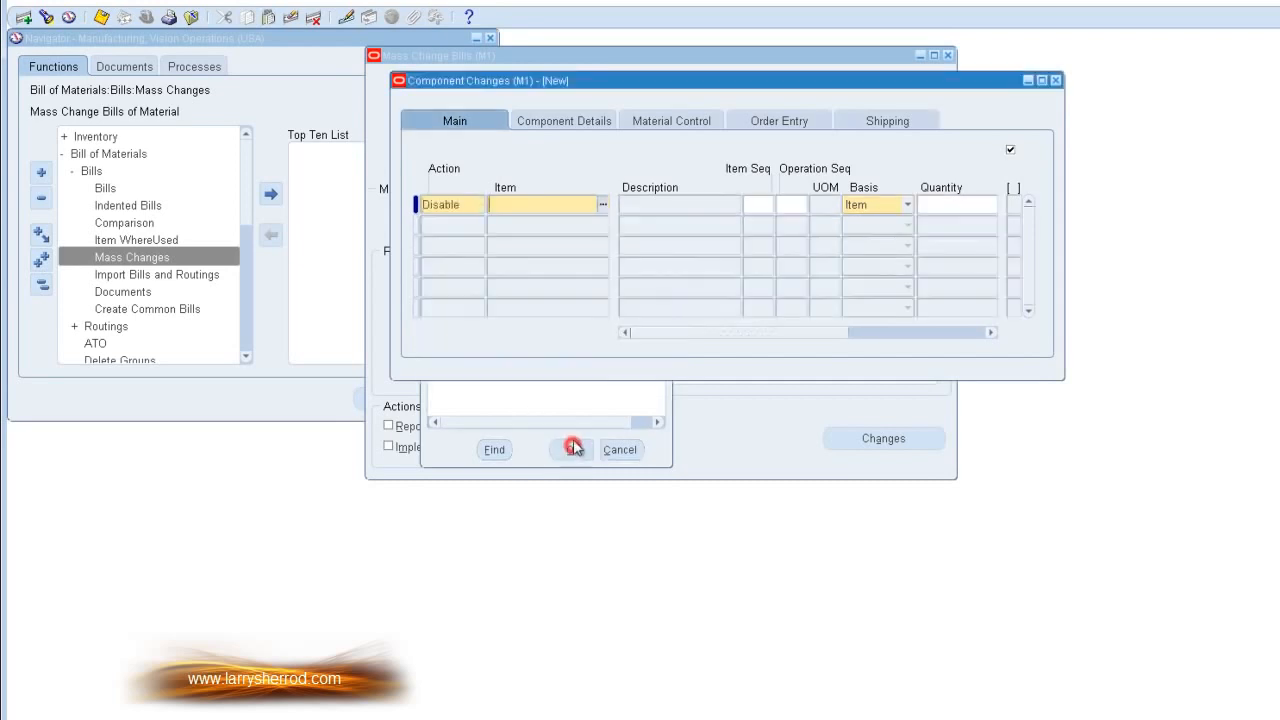
Search the components for CM% and choose CM-PNT-BLU (Blue Paint) as the item to disable.
left_click(602, 205)
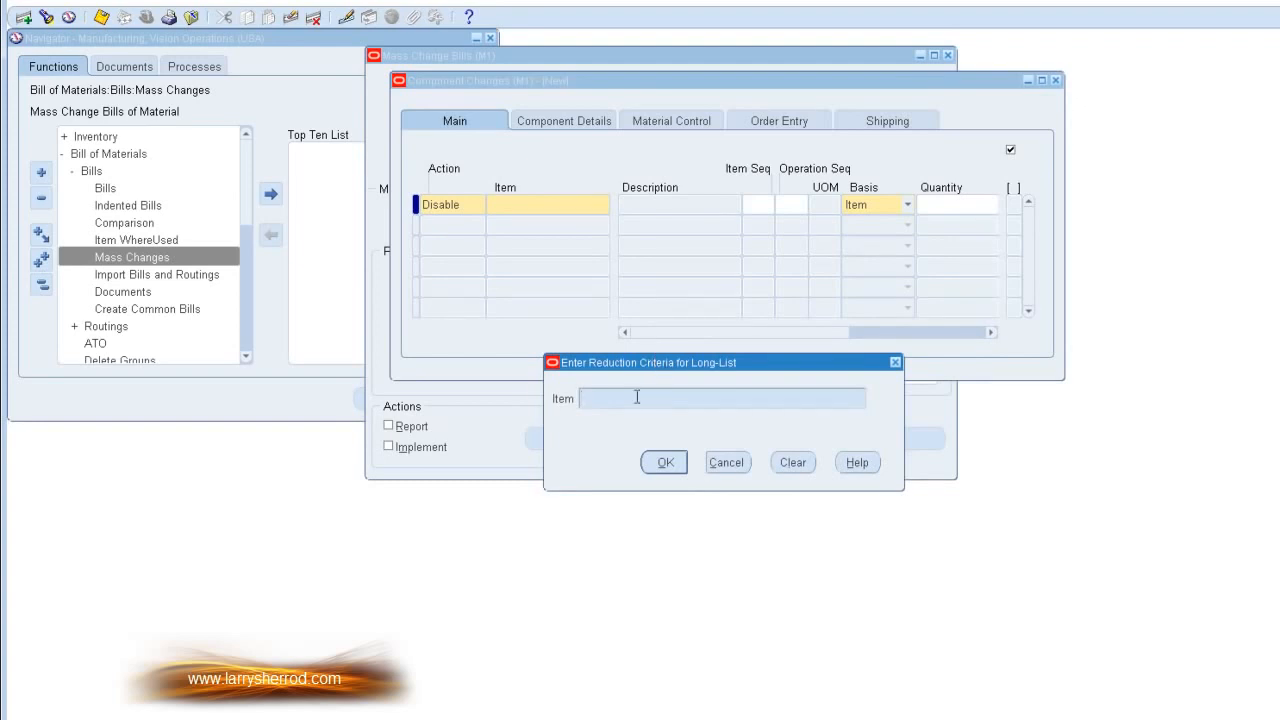
type("CM%")
left_click(665, 463)
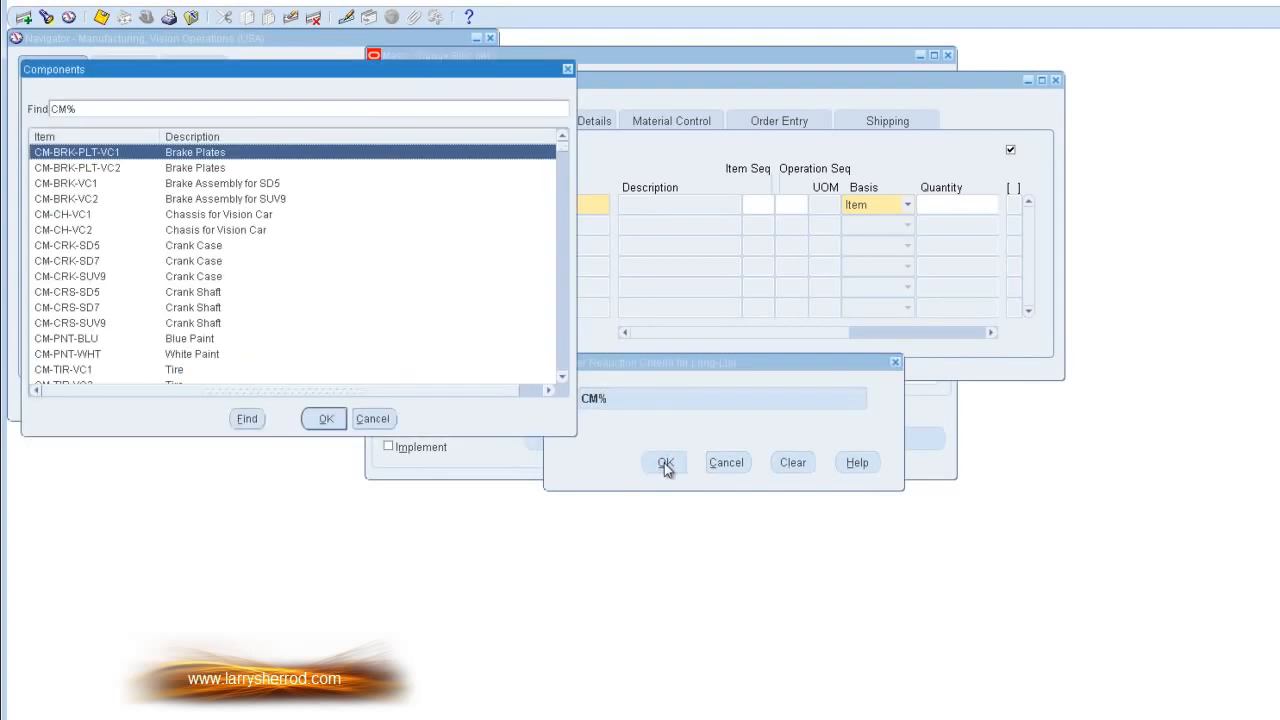
left_click(166, 341)
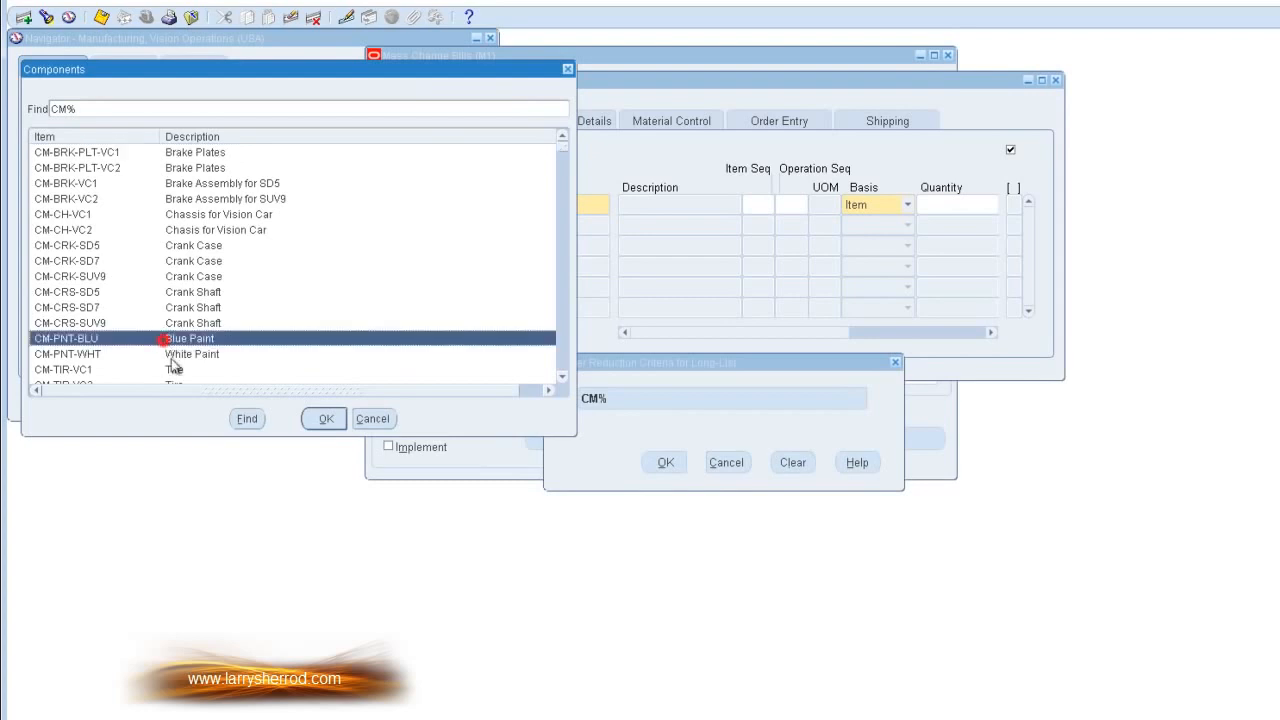
left_click(322, 420)
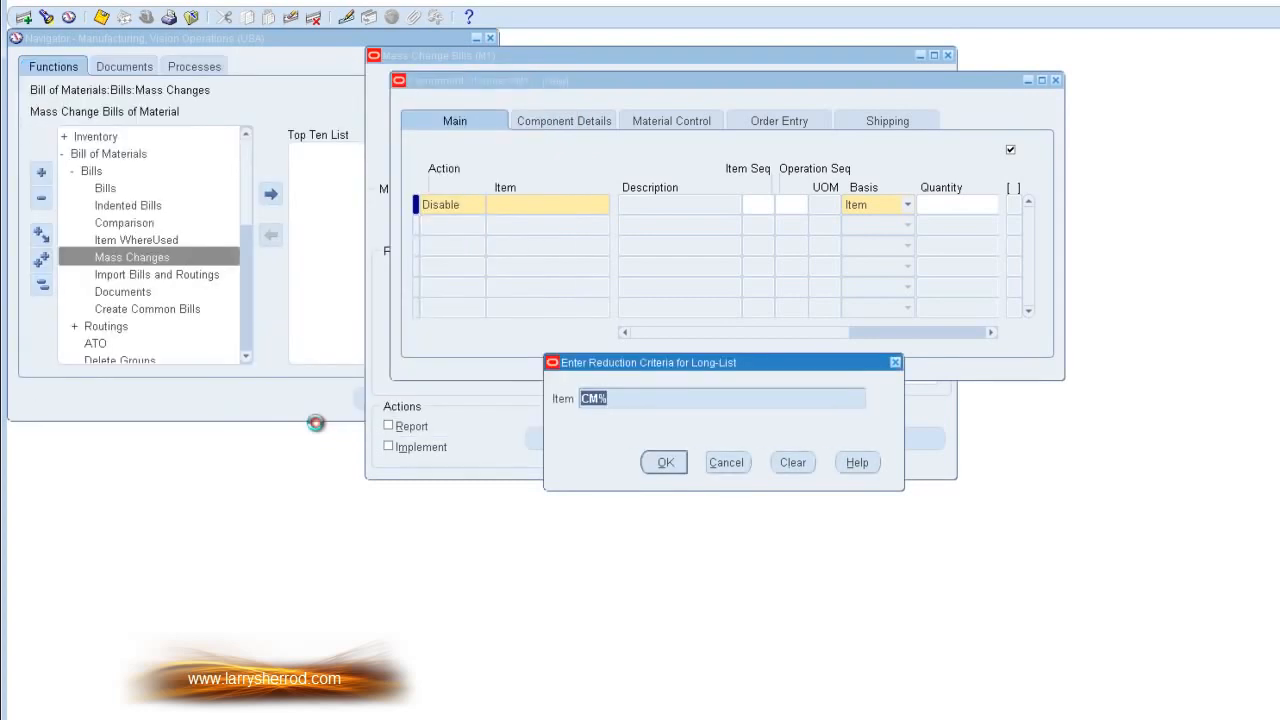
Create a second change line with the action Add for CM-PNT-WHT (White Paint), and compare it with the Blue Paint line.
left_click(474, 227)
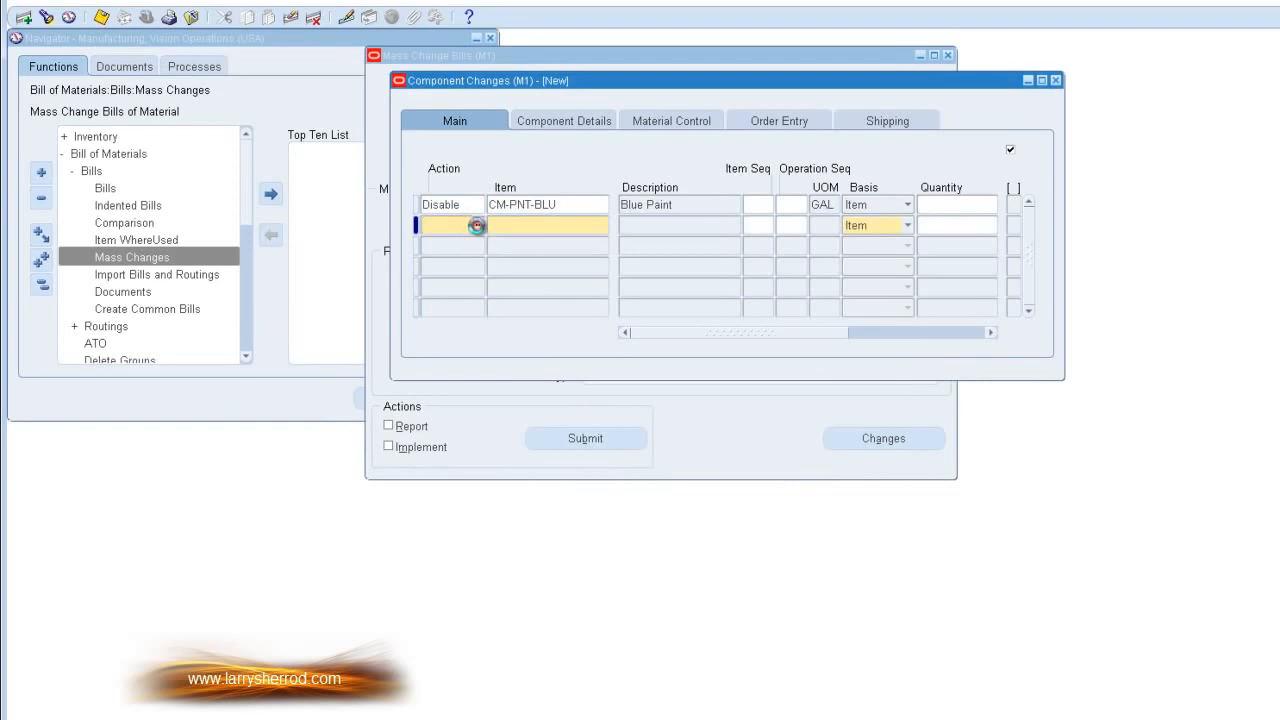
left_click(476, 226)
left_click(568, 470)
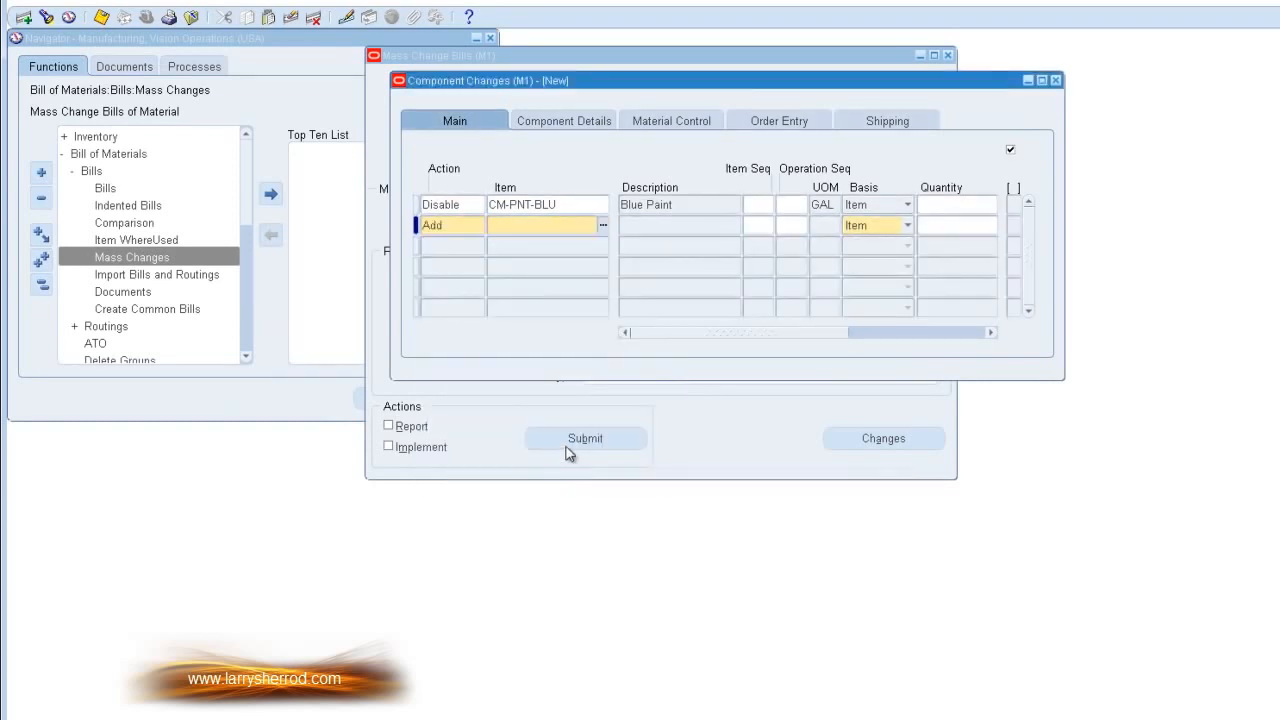
type("CM")
key("Tab")
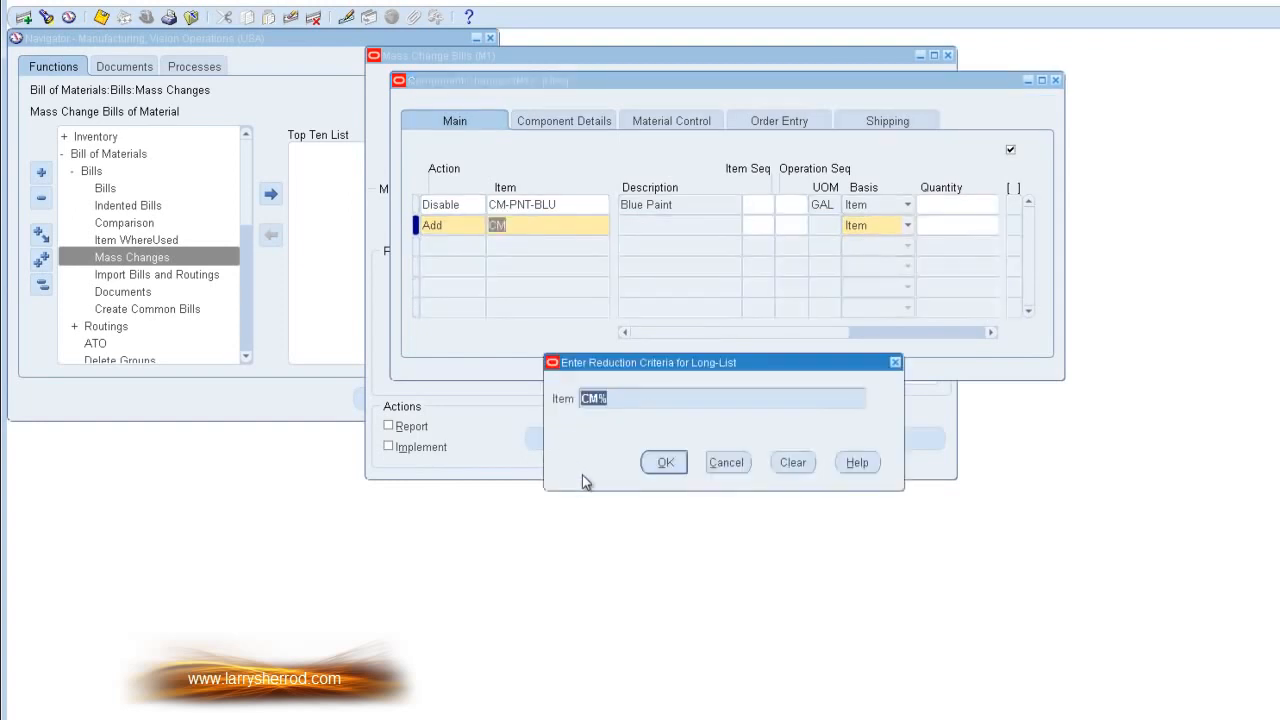
left_click(670, 466)
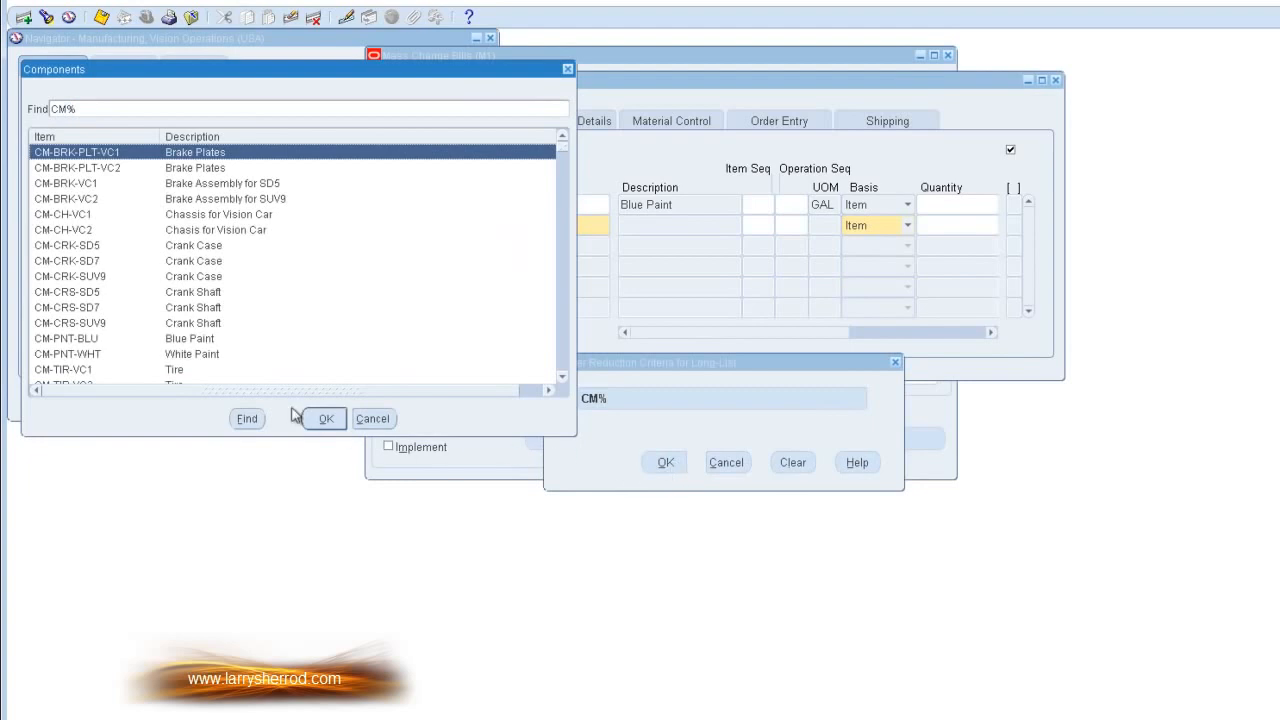
left_click(206, 354)
left_click(325, 418)
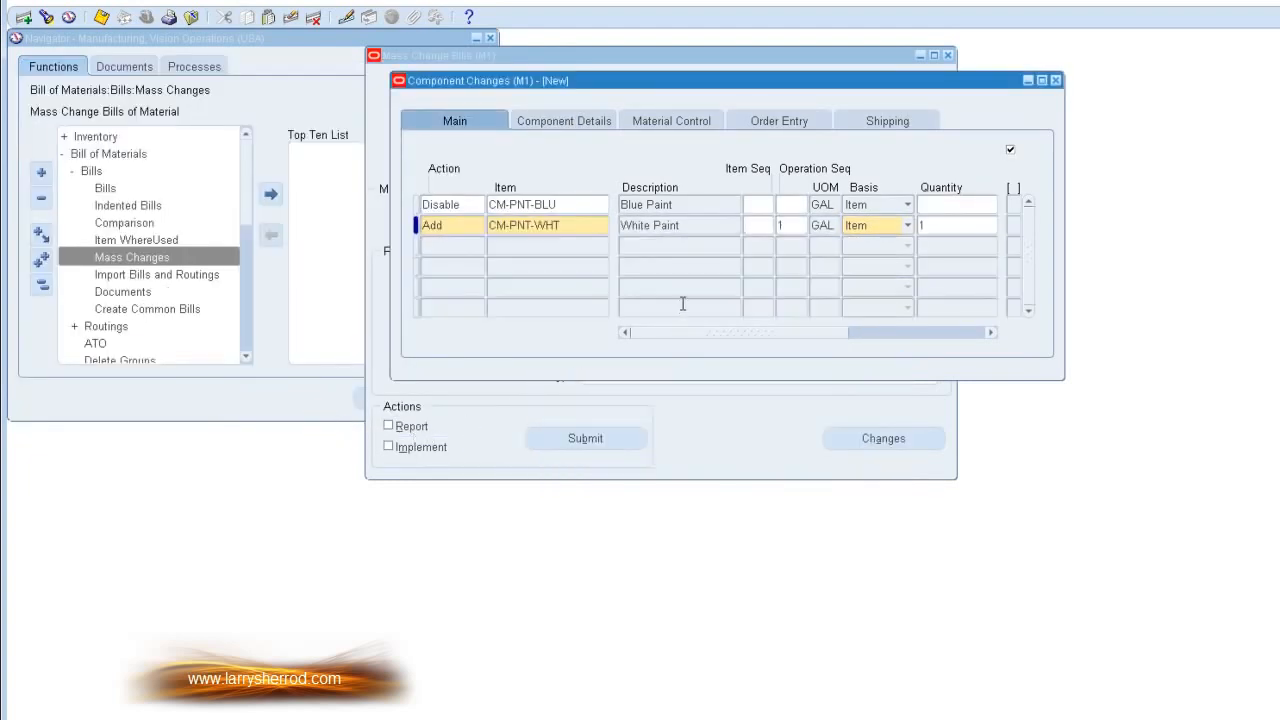
left_click(568, 204)
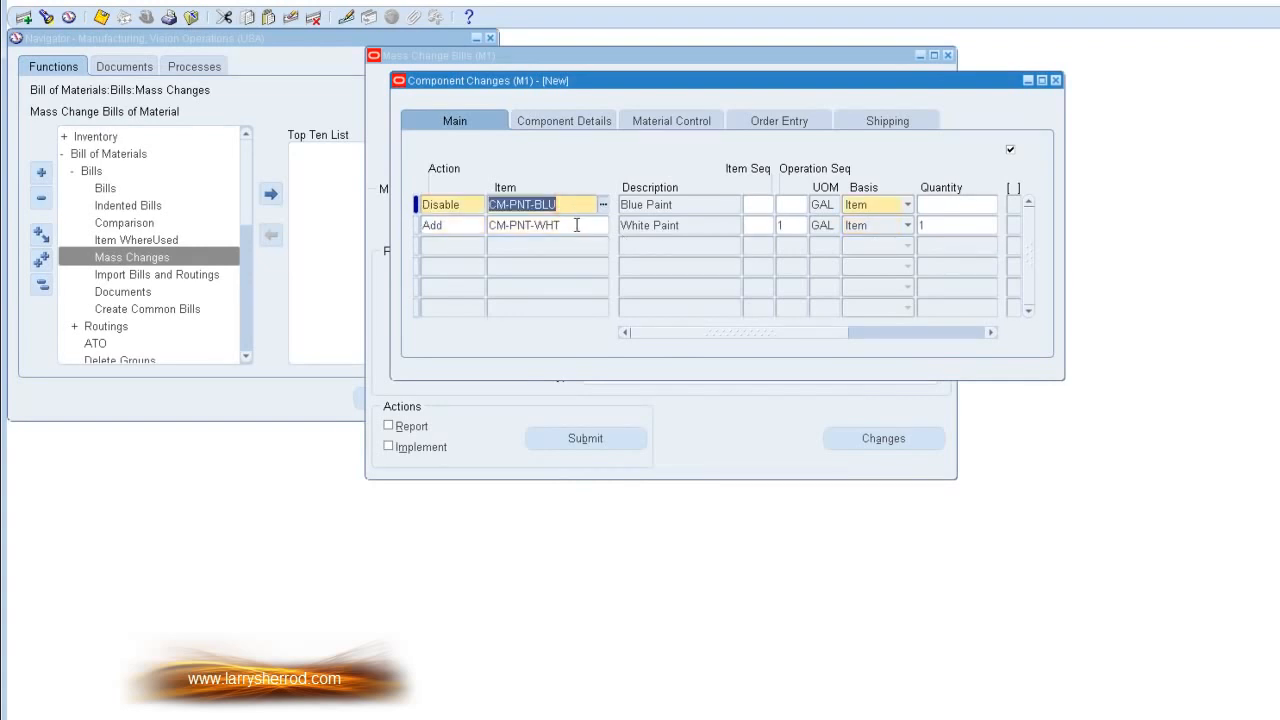
left_click(576, 224)
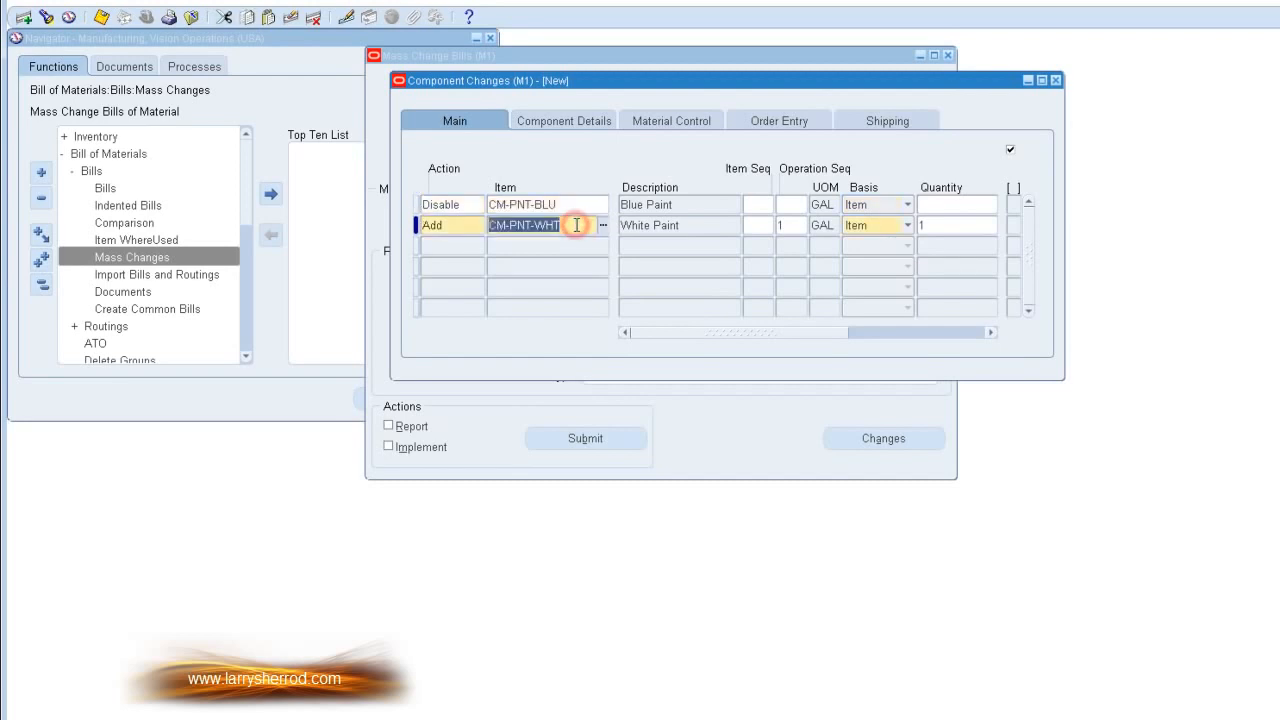
Review the component details and material control settings of the Blue Paint and White Paint change lines.
left_click(576, 122)
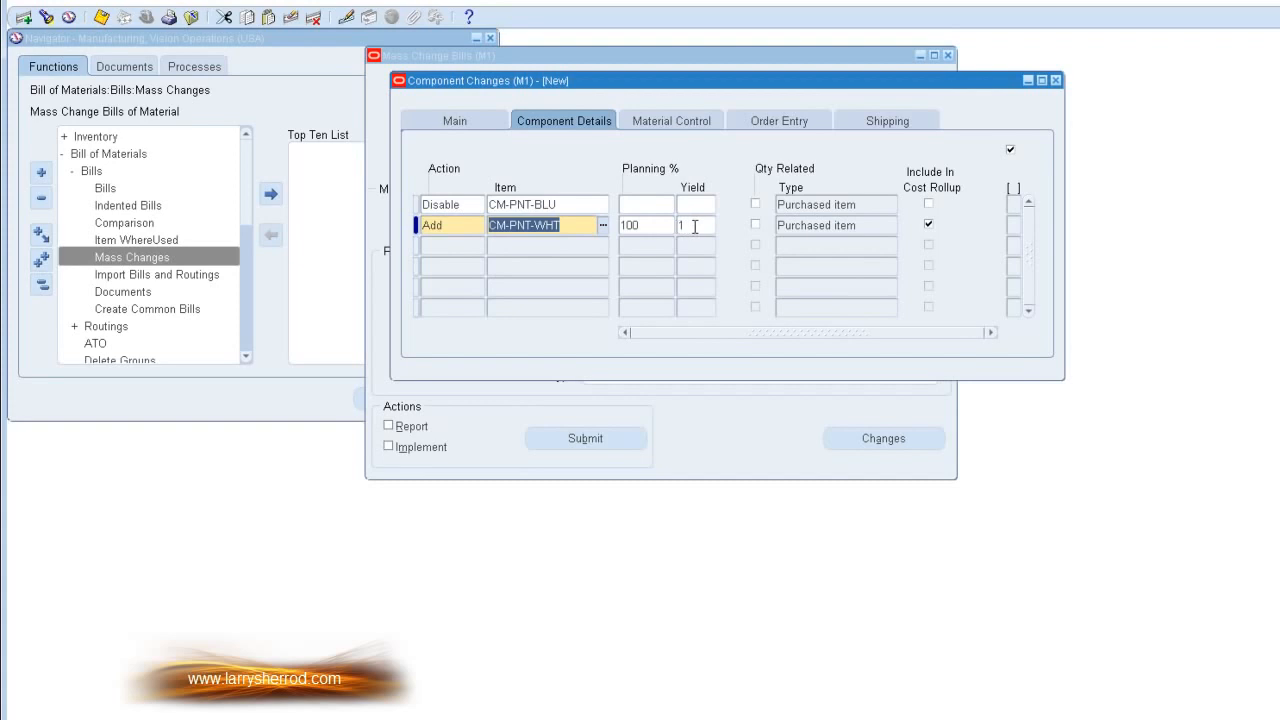
left_click(692, 121)
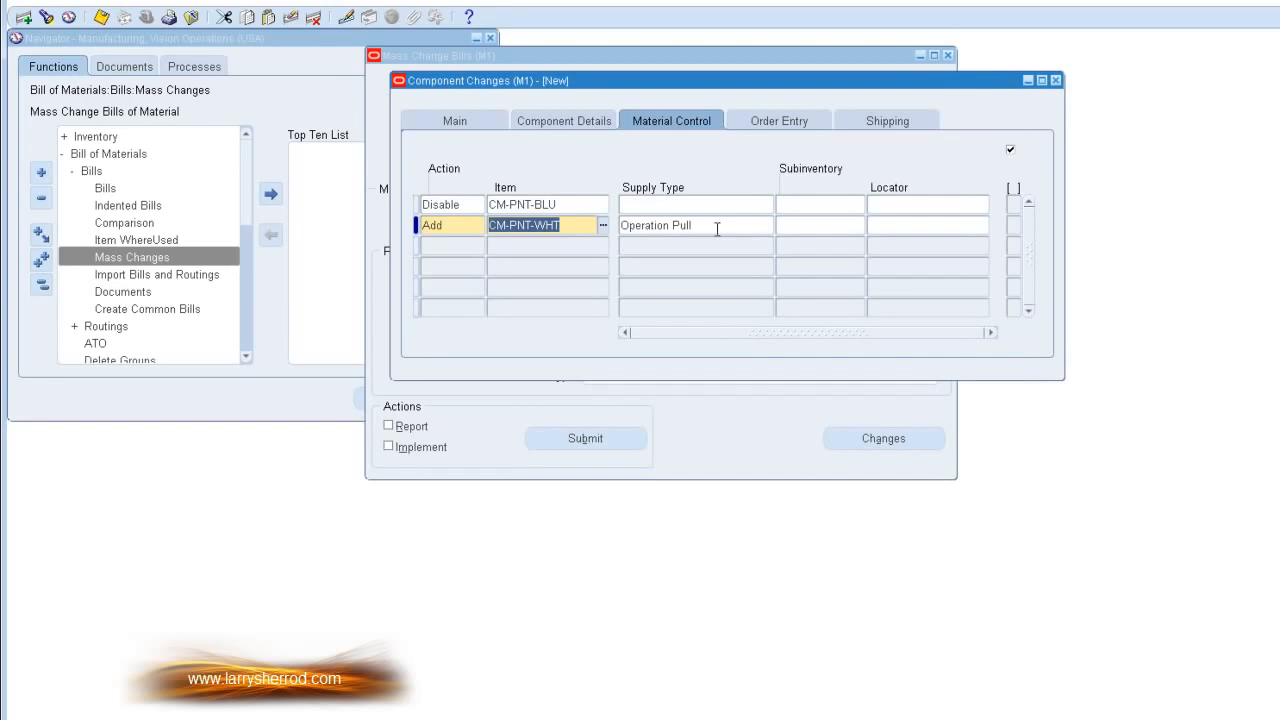
left_click(490, 121)
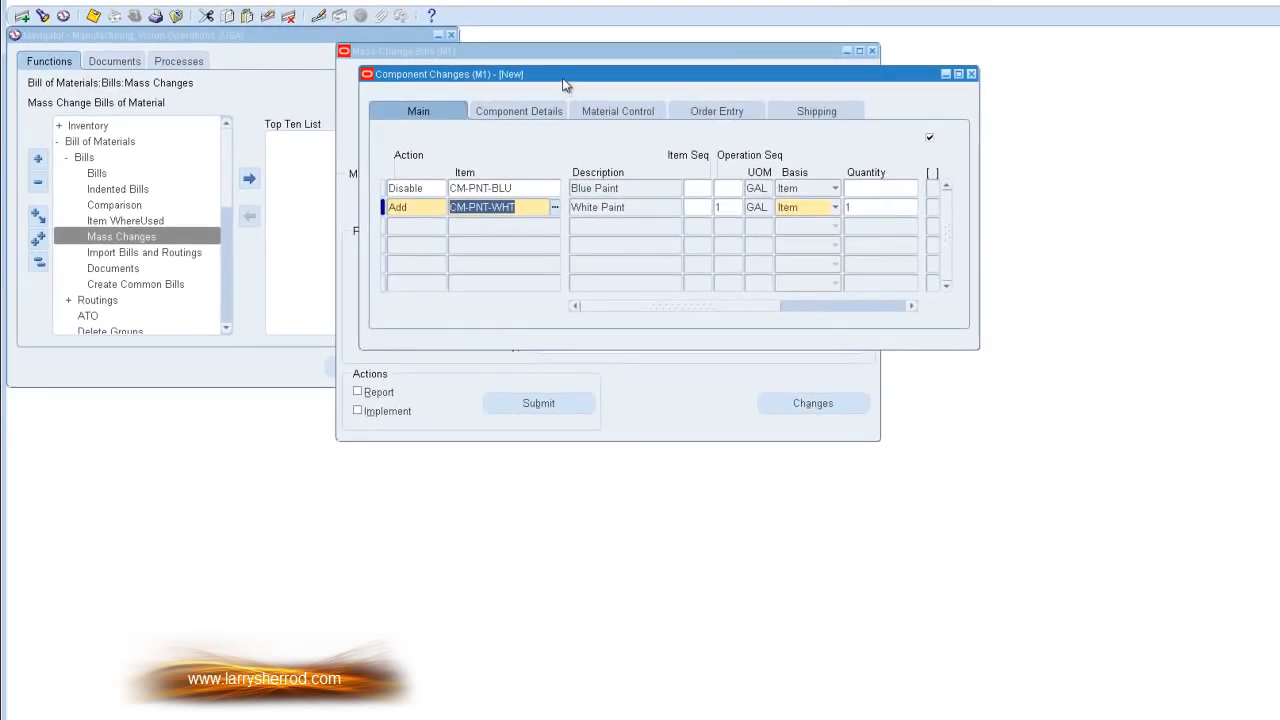
Save the component changes and submit the mass change with only the Report action enabled.
left_click_drag(561, 76, 830, 172)
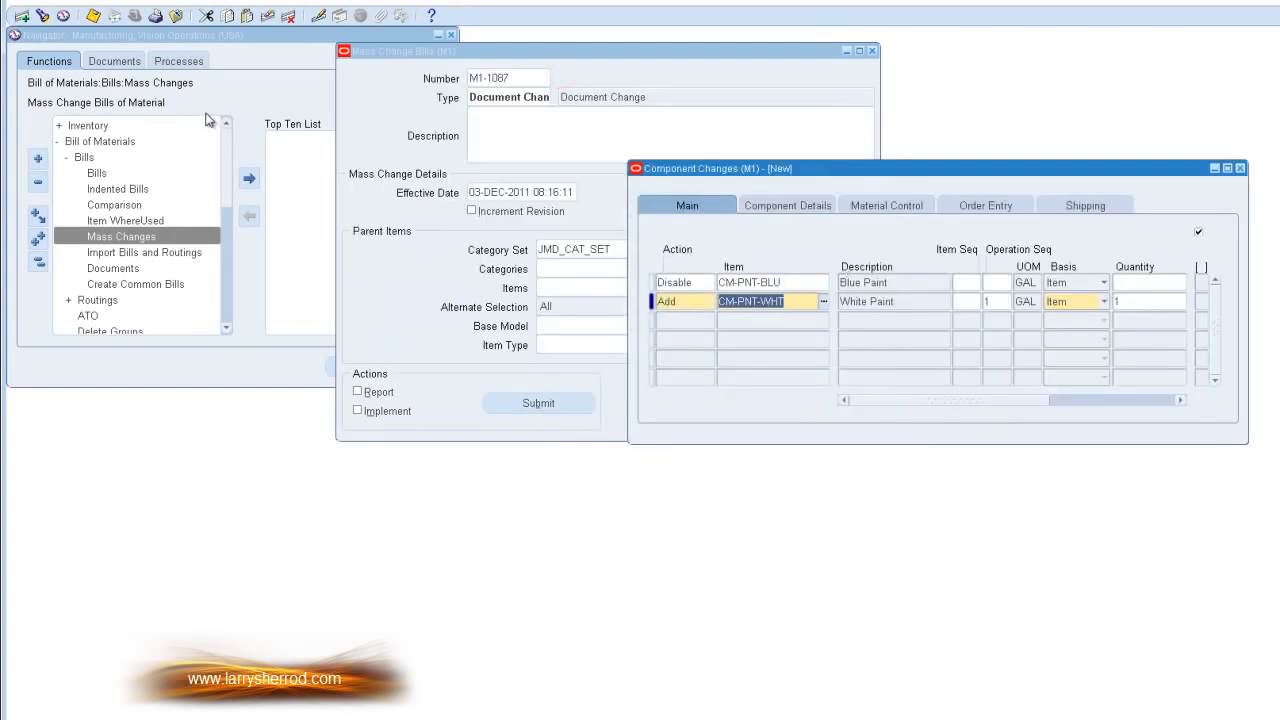
left_click(93, 16)
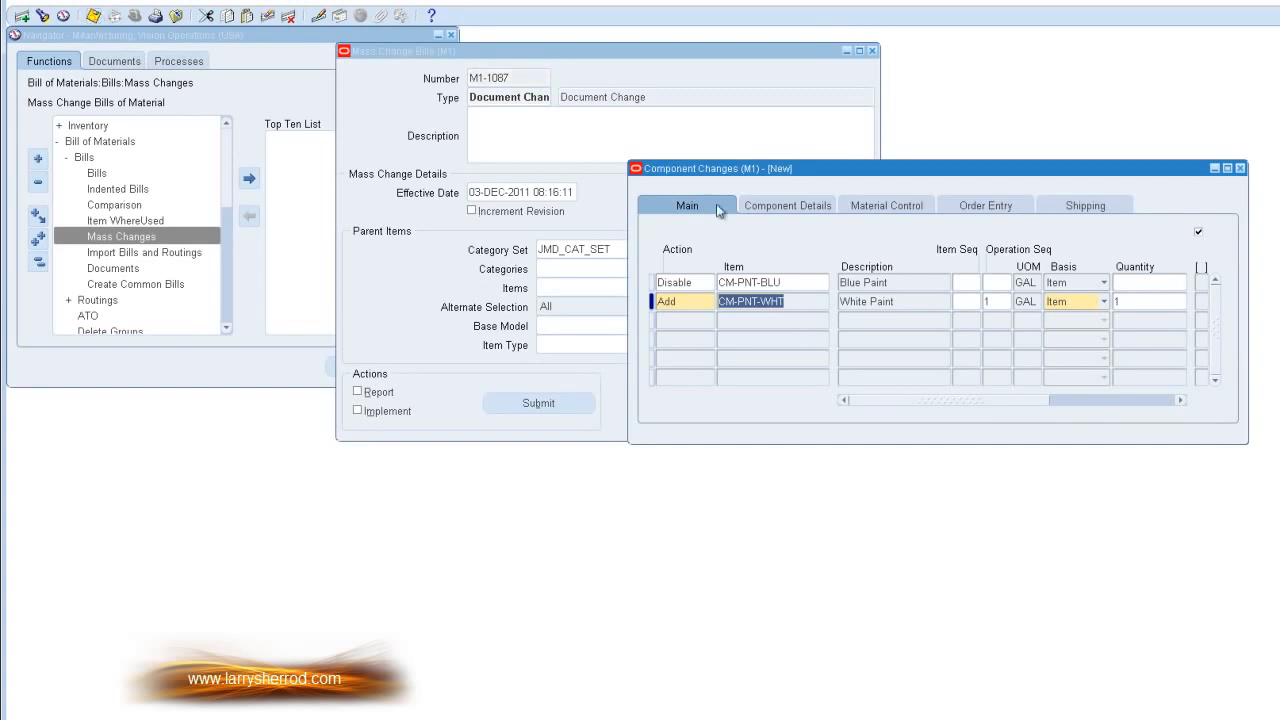
left_click(753, 68)
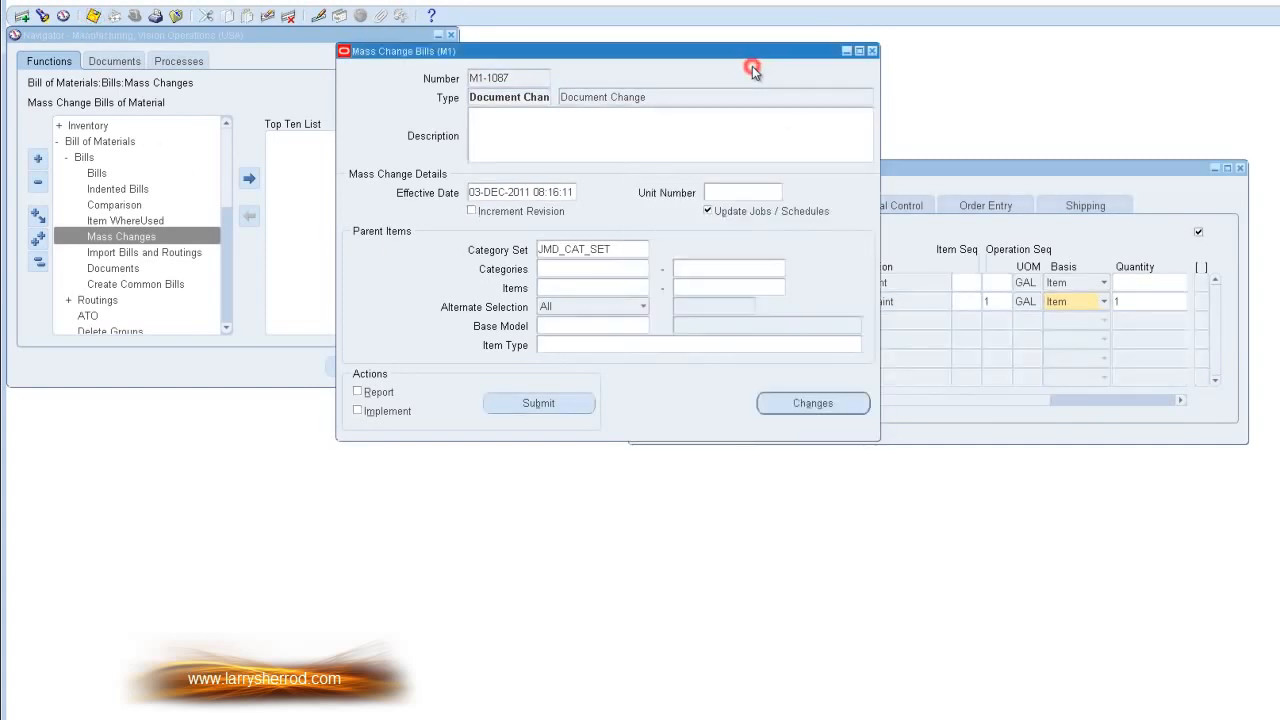
left_click(358, 392)
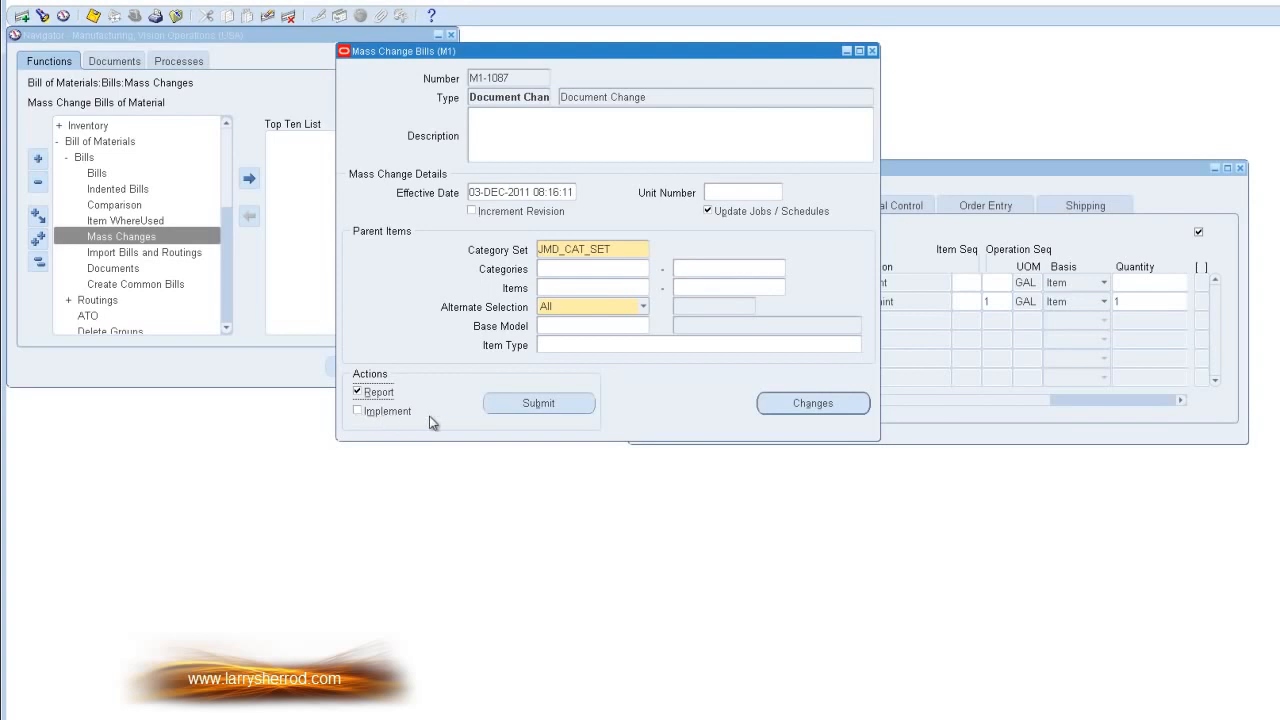
left_click(536, 405)
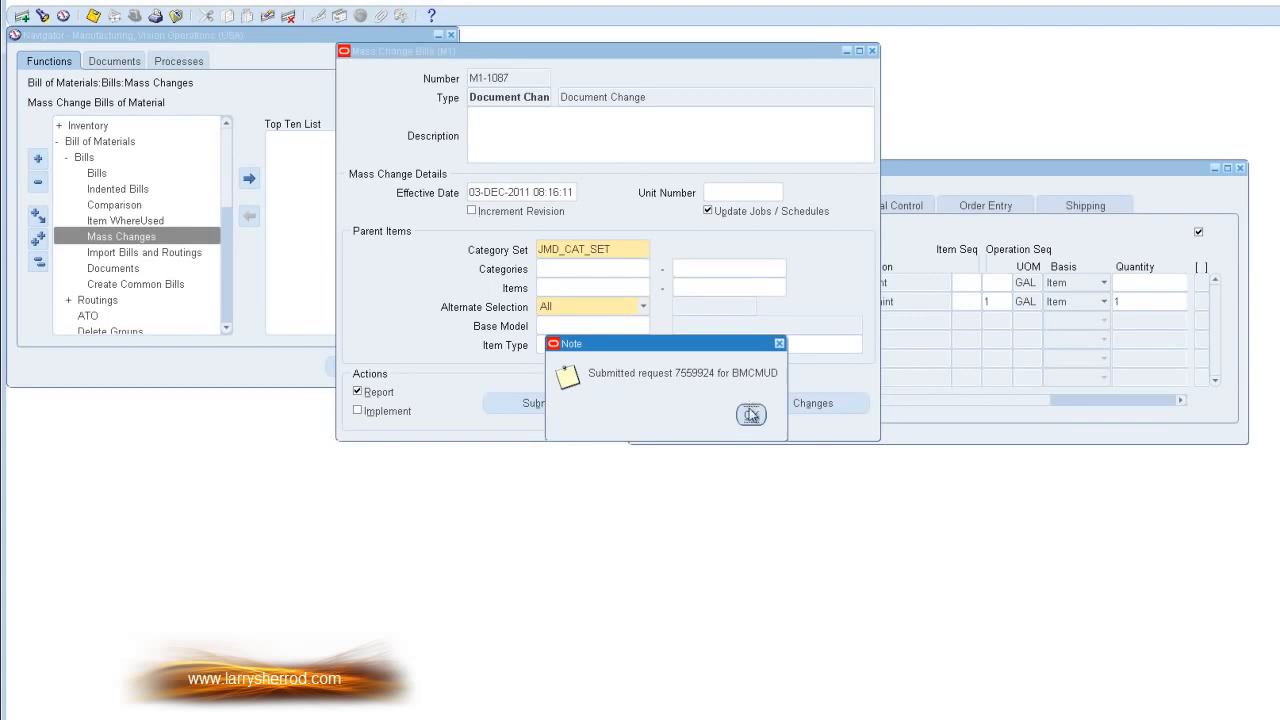
left_click(751, 416)
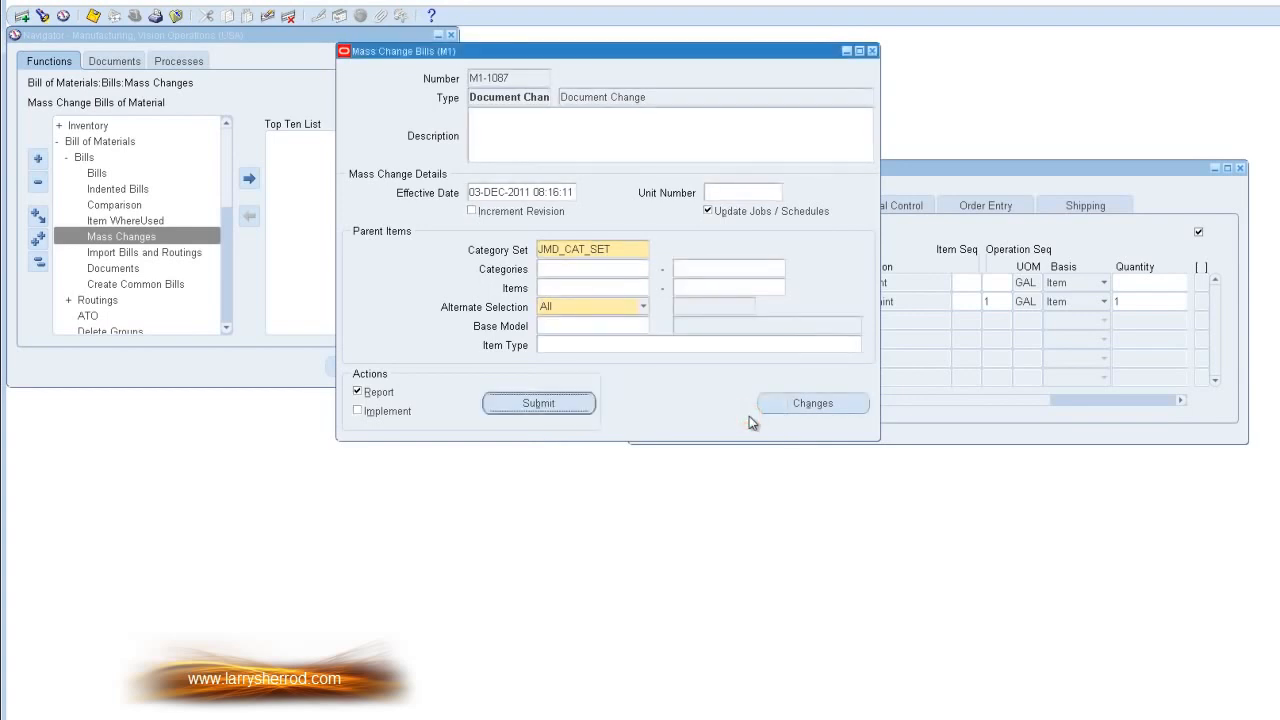
Find all of your own concurrent requests and check the phase of the mass change request.
left_click(68, 3)
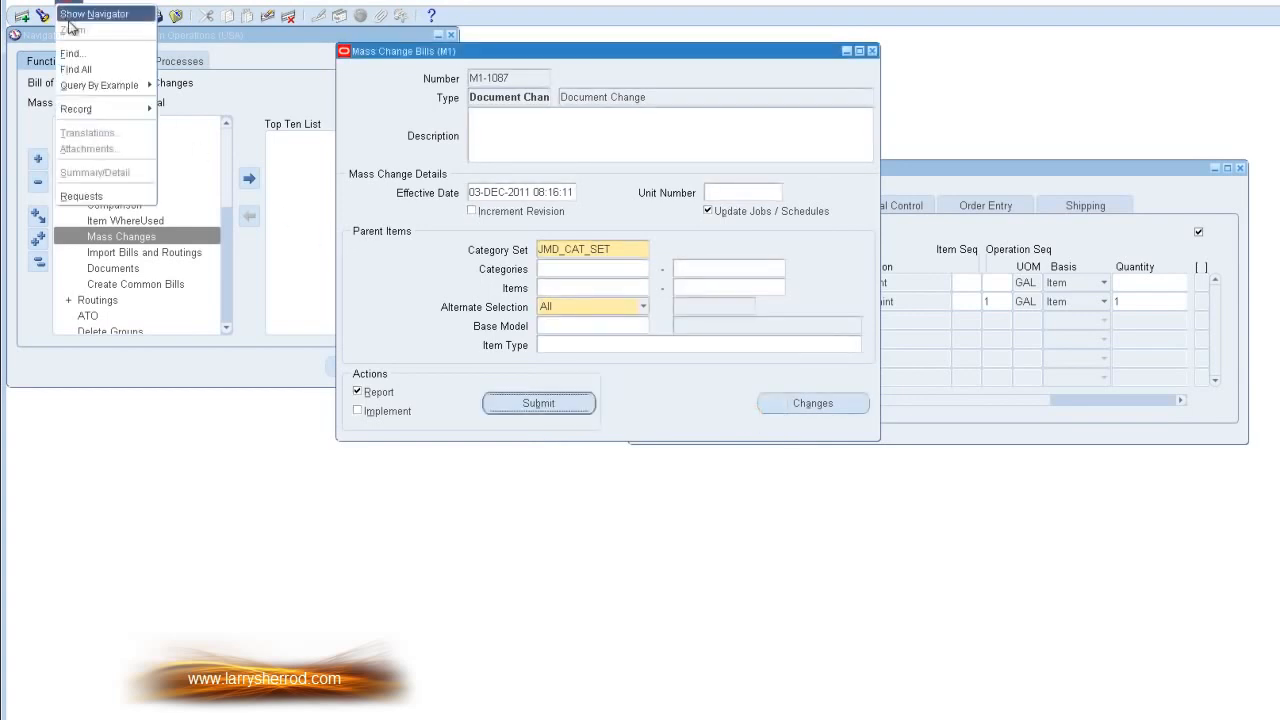
left_click(82, 197)
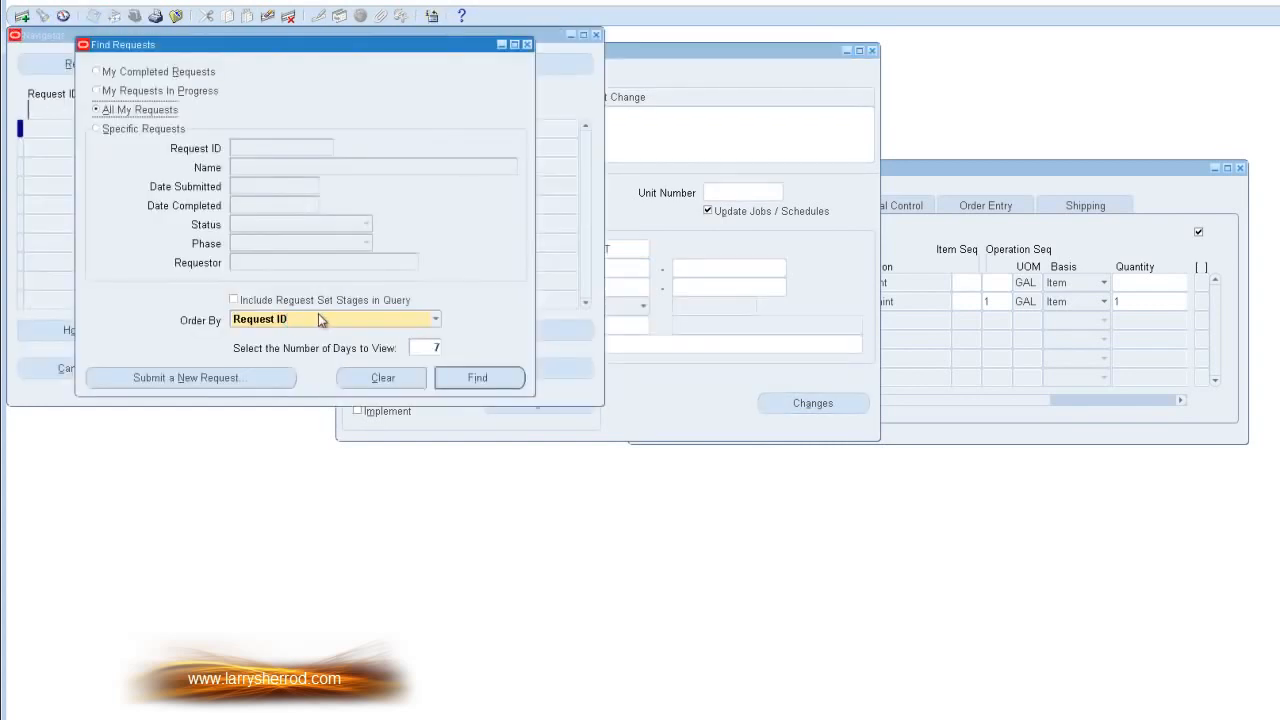
left_click(477, 377)
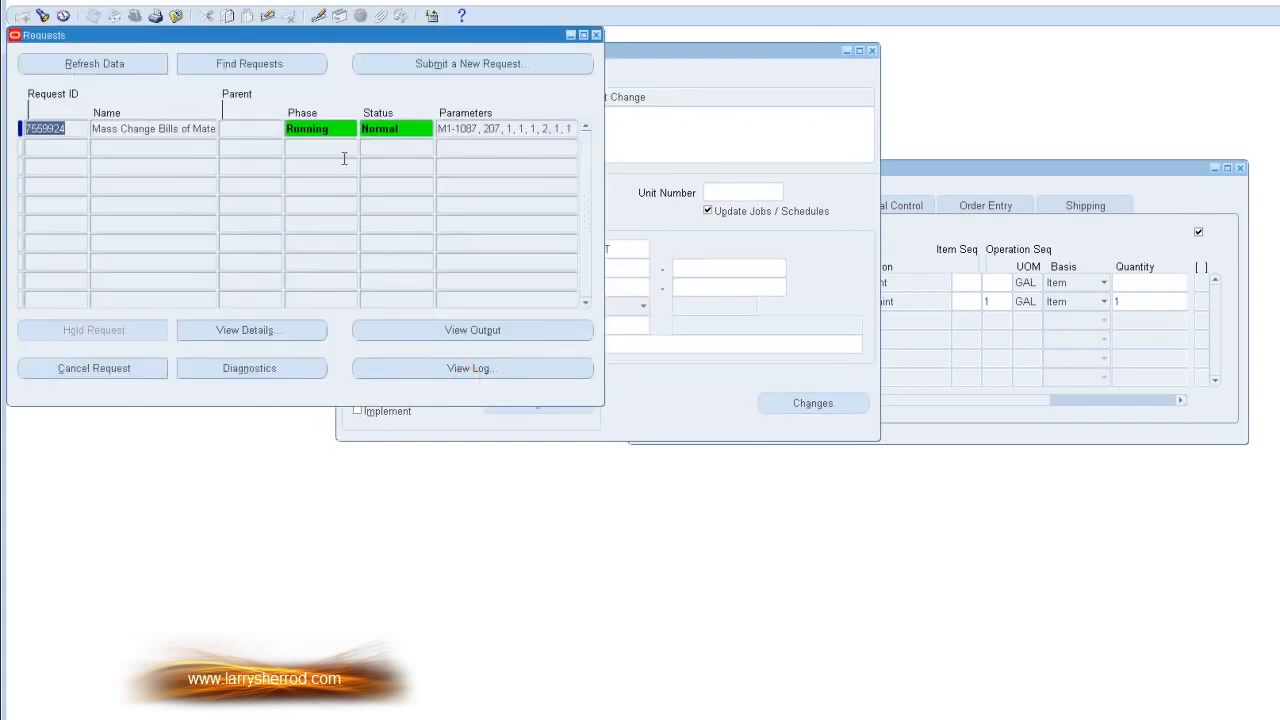
left_click(342, 129)
Close the mass change form and minimize the requests list to return to the navigator.
left_click(660, 86)
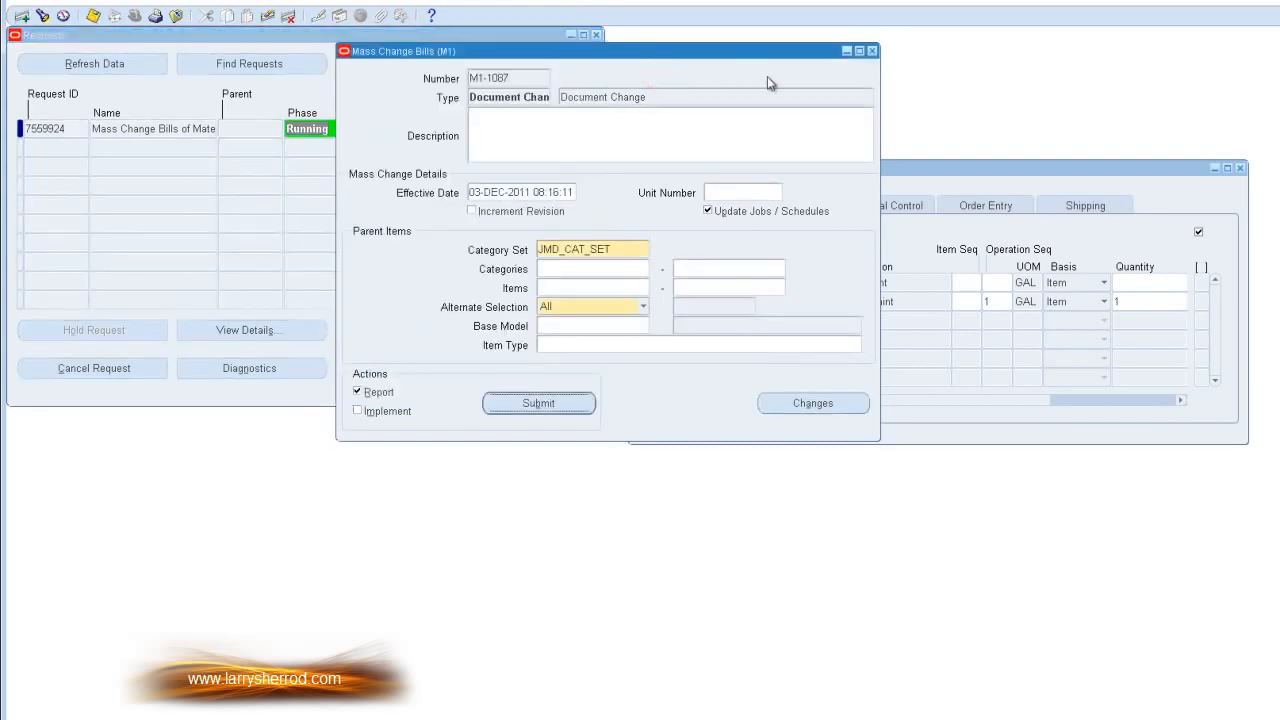
left_click(872, 51)
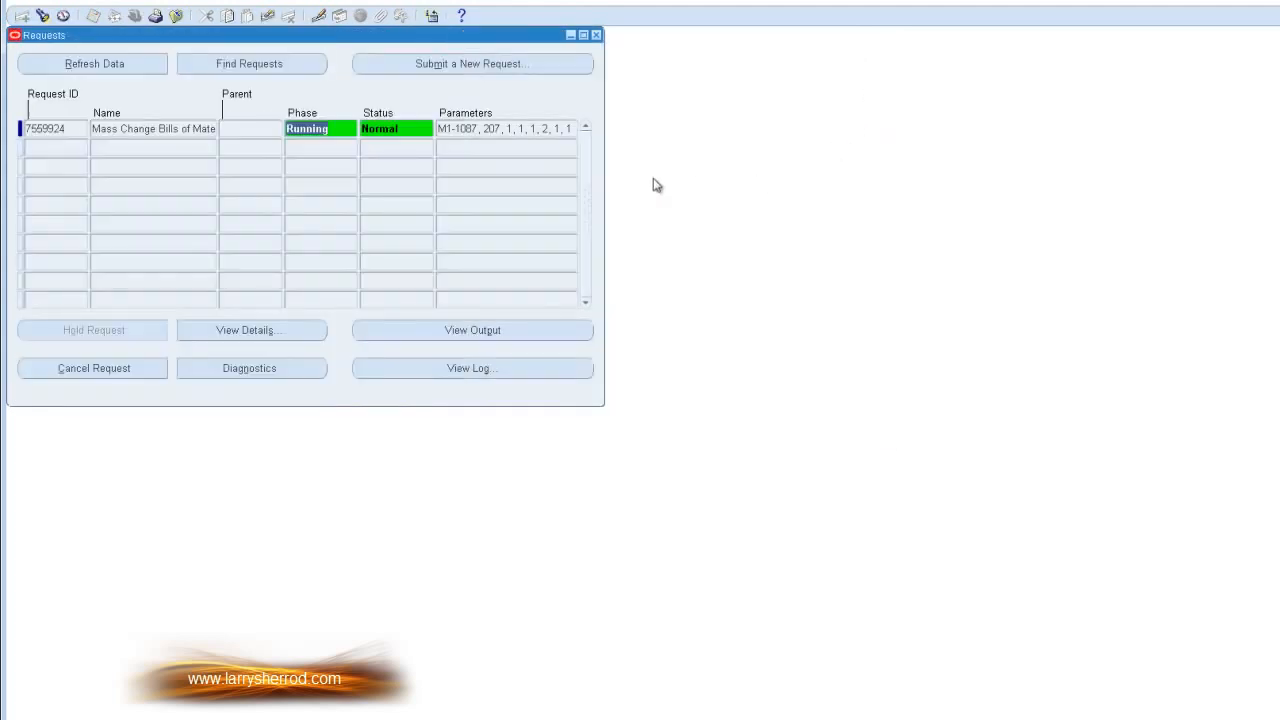
left_click(570, 35)
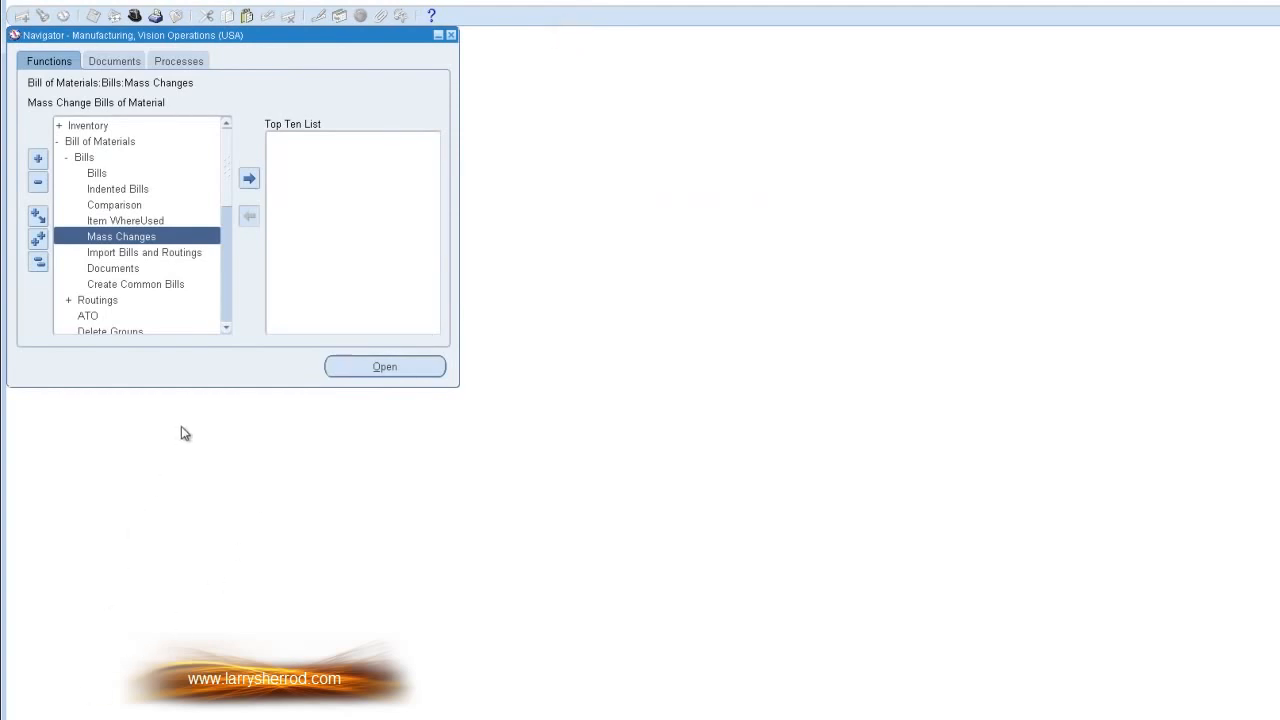
Open the bill Documents form and place it beside the navigator.
left_click(226, 166)
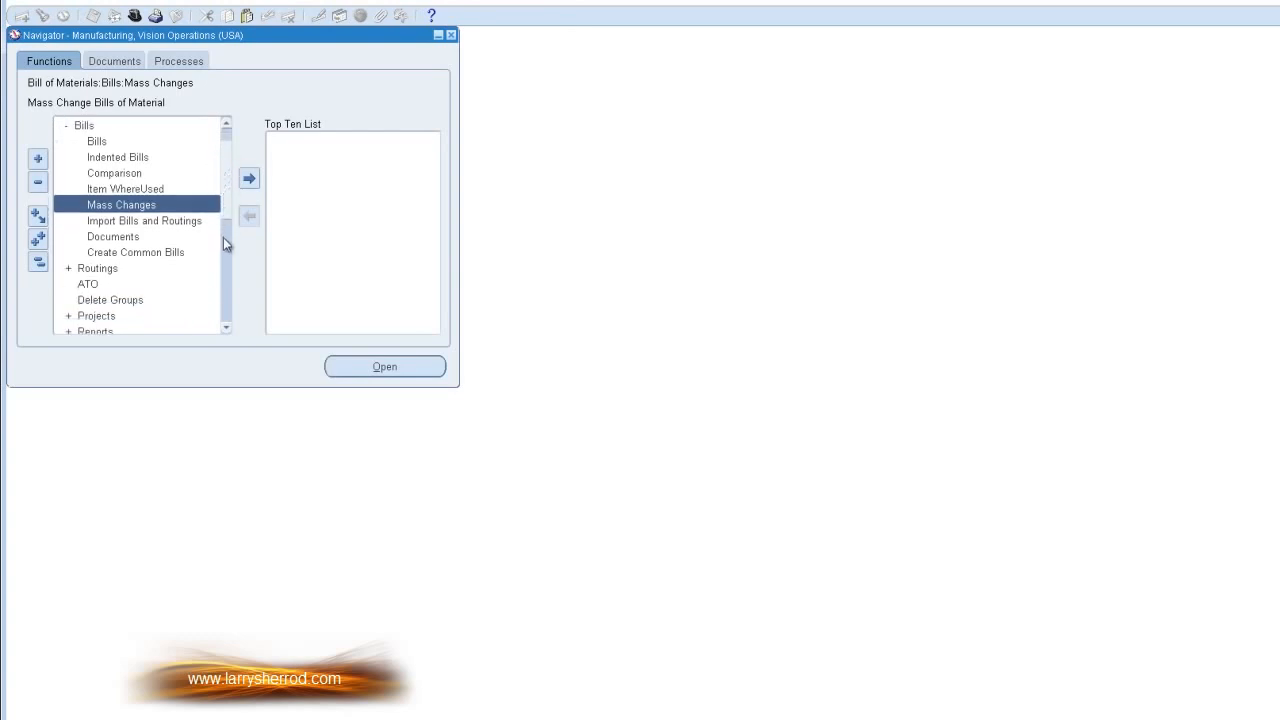
left_click(153, 236)
double_click(153, 236)
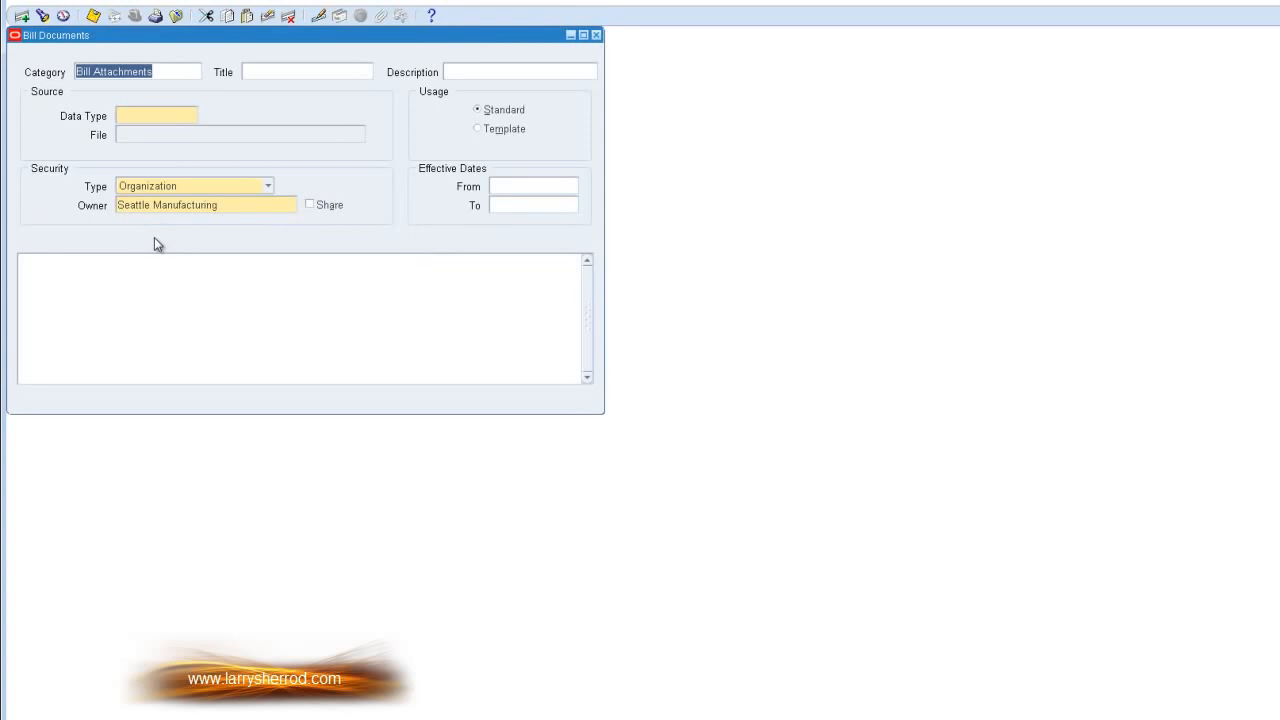
left_click_drag(156, 37, 593, 59)
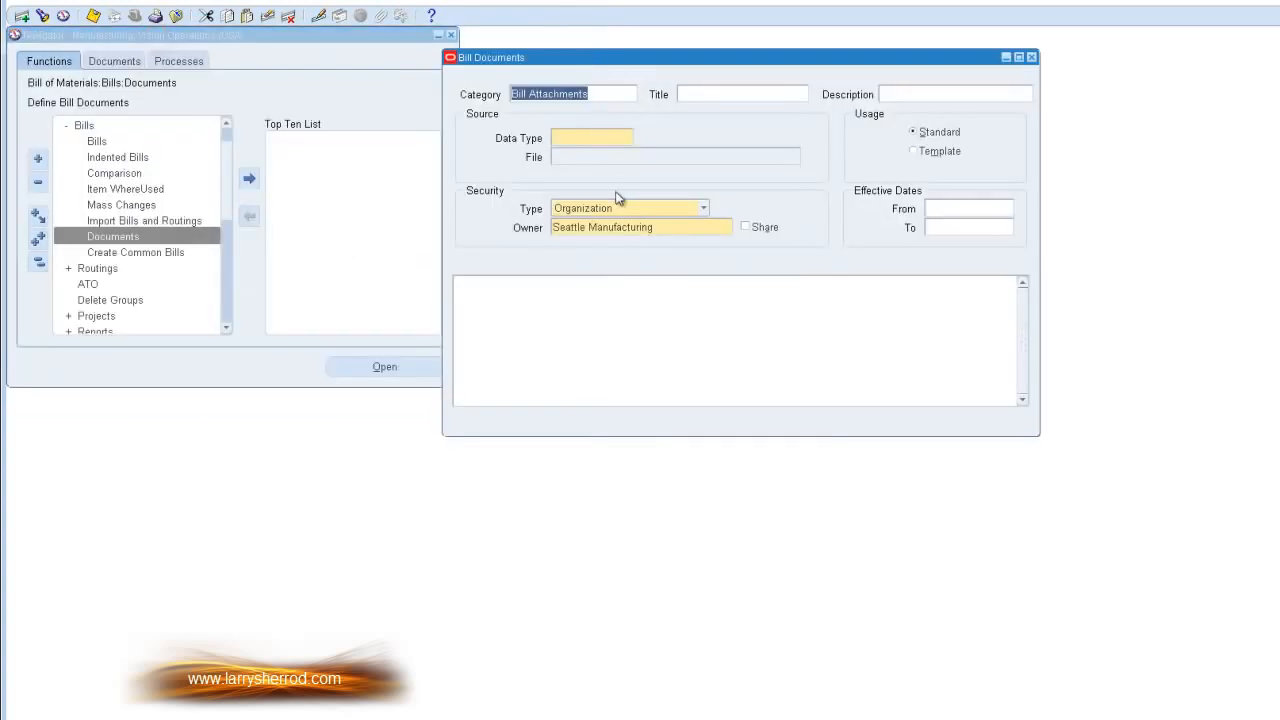
Set the bill document's data type to Short Text.
left_click(605, 137)
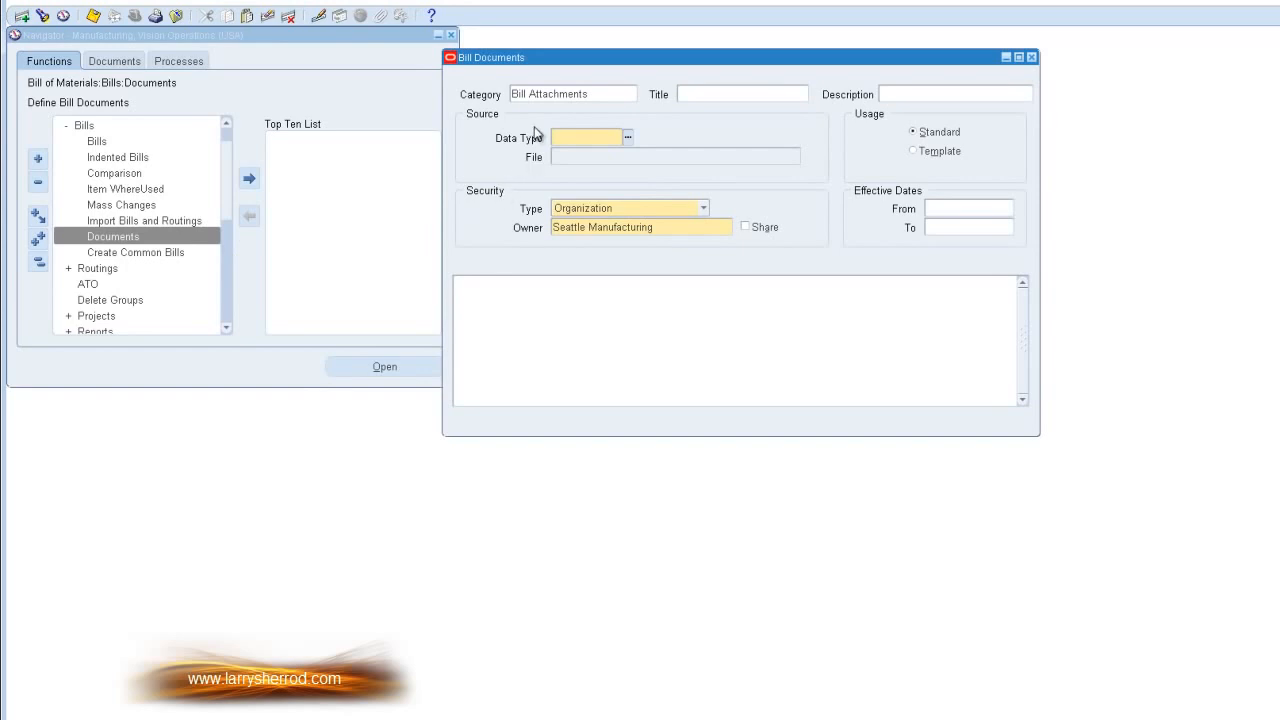
left_click(628, 142)
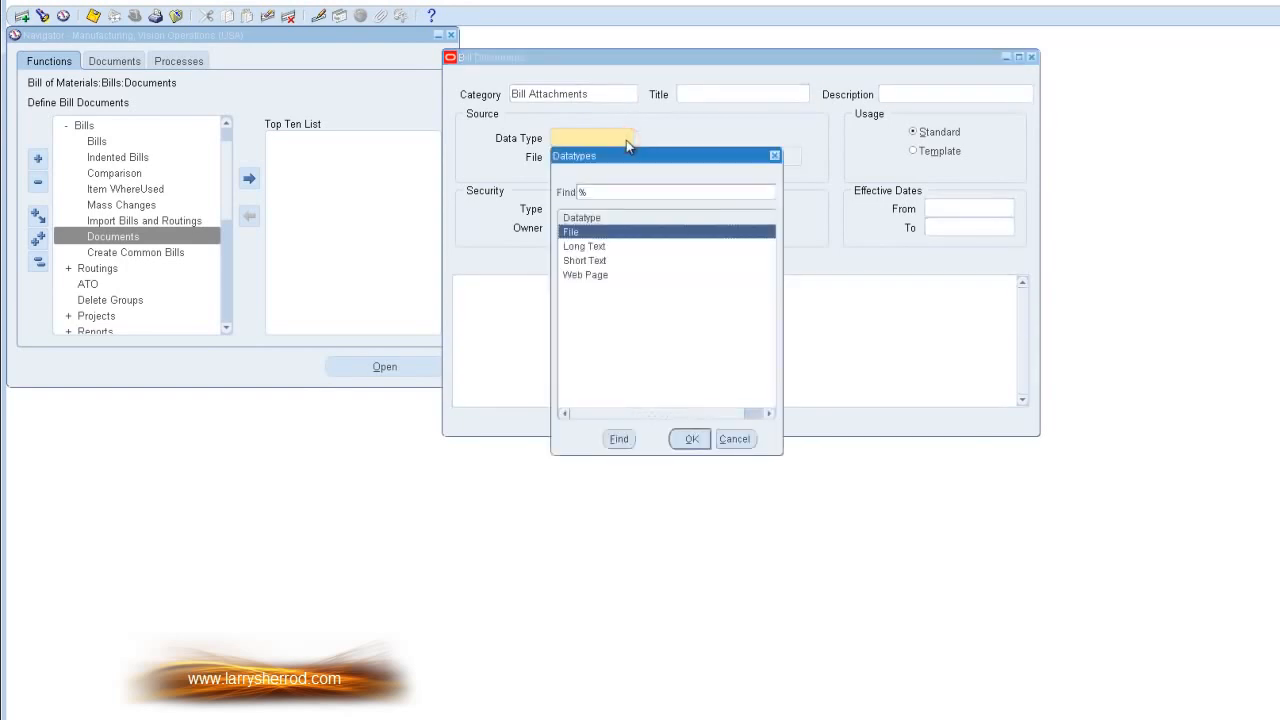
left_click(588, 261)
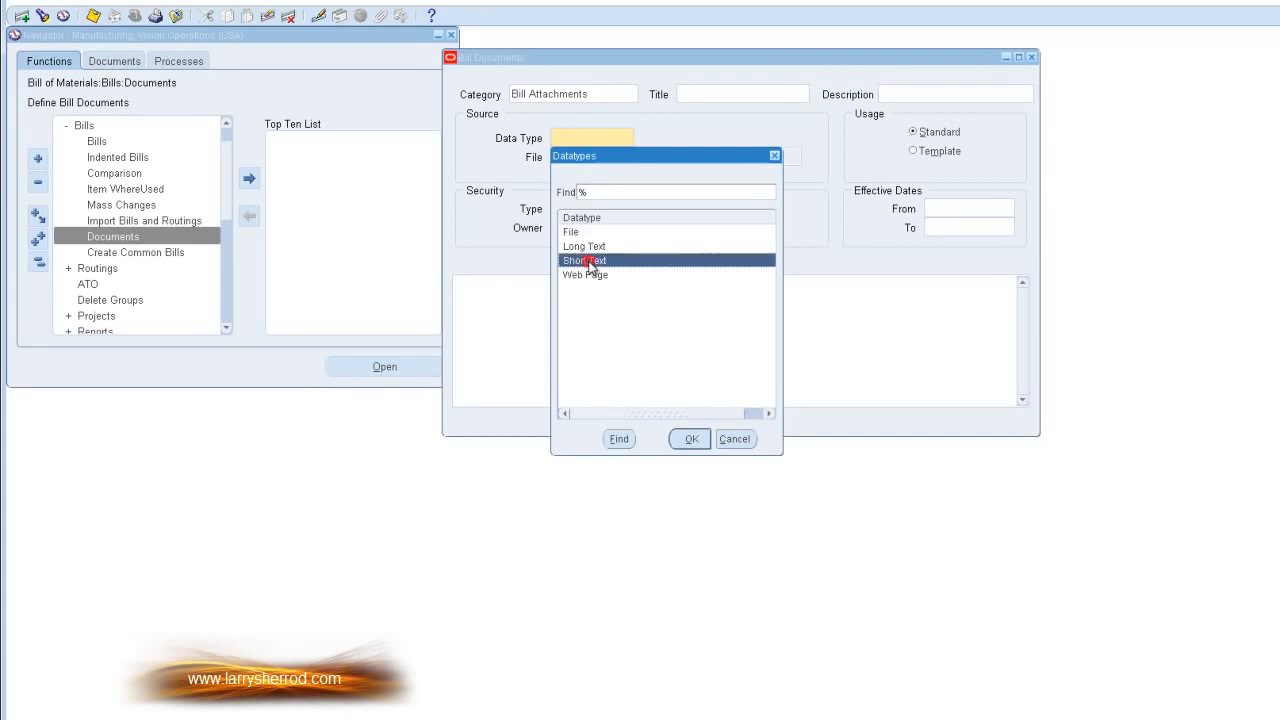
left_click(690, 439)
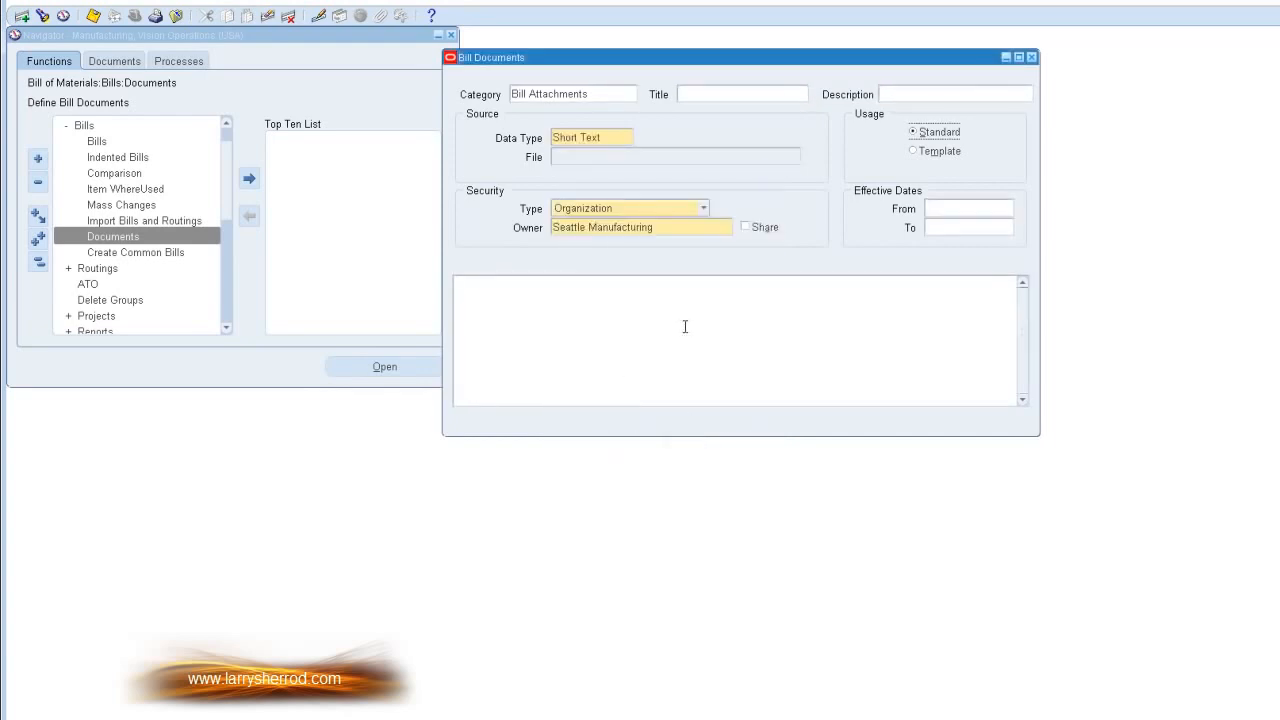
Enter the placeholder text "laksjdlkaflkasjfdlkasj" as the document's content and title the document Test Attach.
left_click(652, 306)
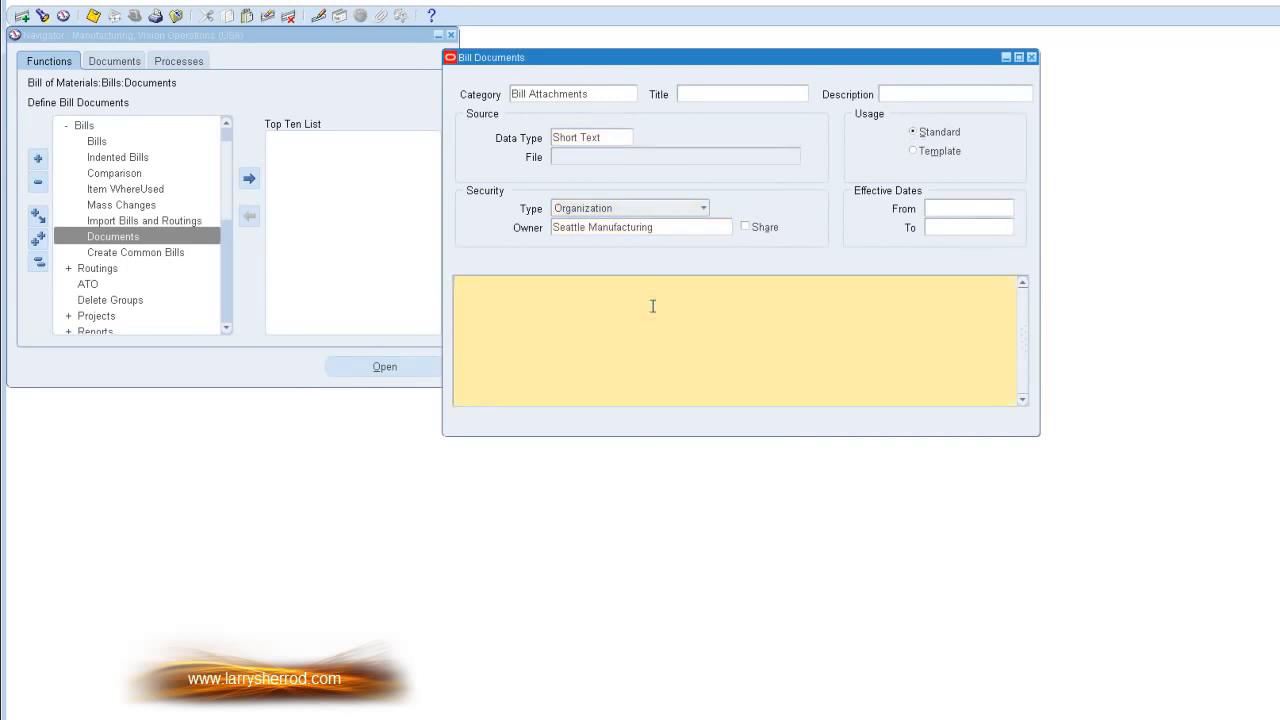
type("laksjdlkaflkasjfdlkasj")
left_click(713, 92)
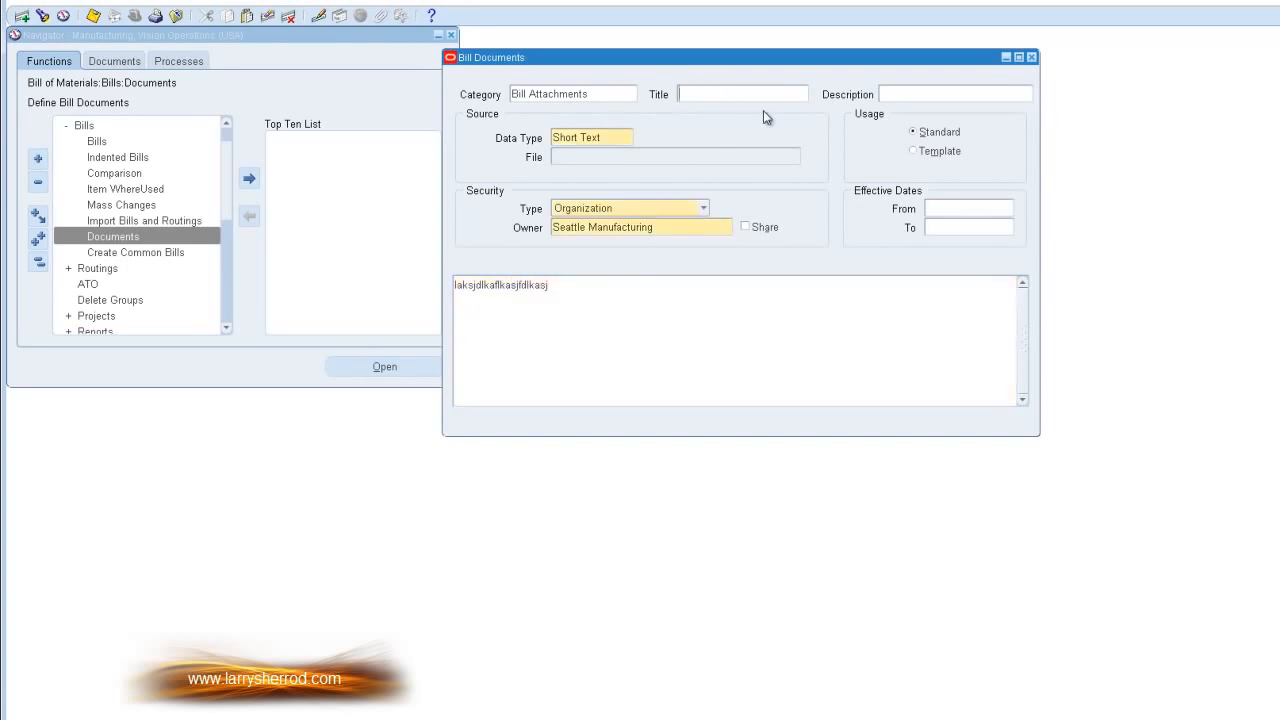
type("Test Attach")
key("shift+Home")
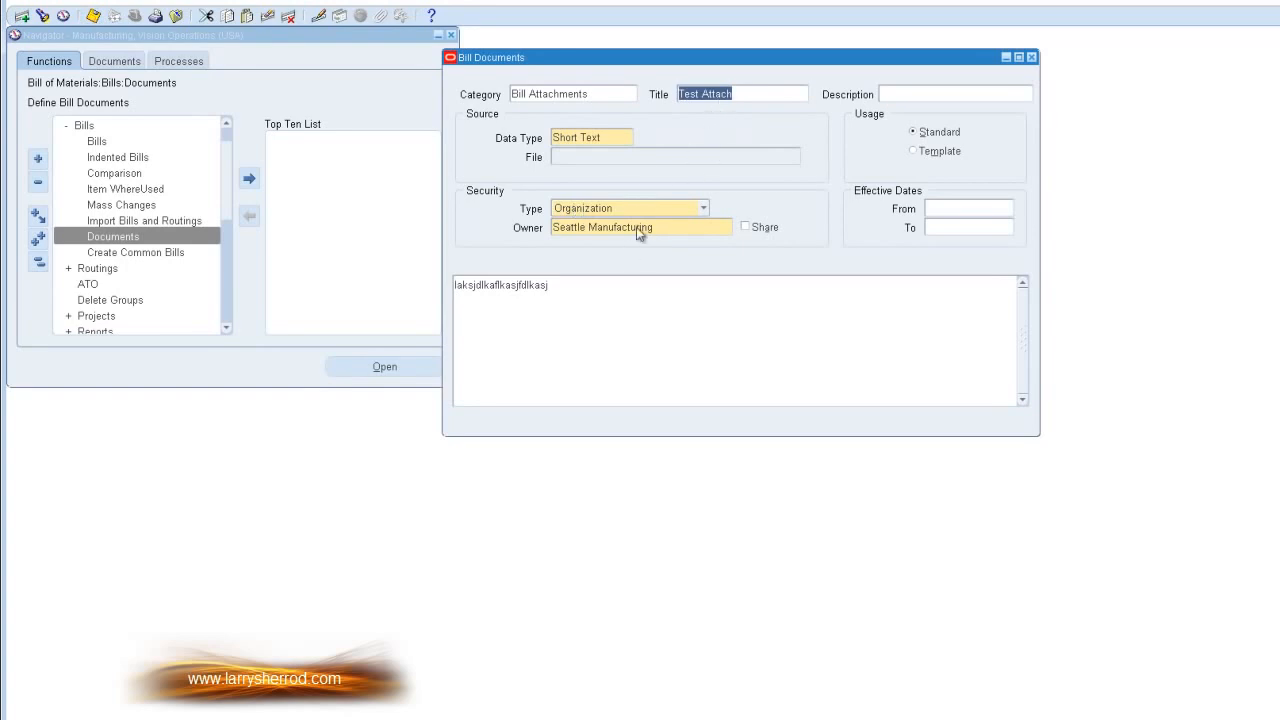
Open the Bills form, search items matching AS%, and find the bills for AS10000 (405 Digital Camera).
left_click(120, 142)
double_click(120, 142)
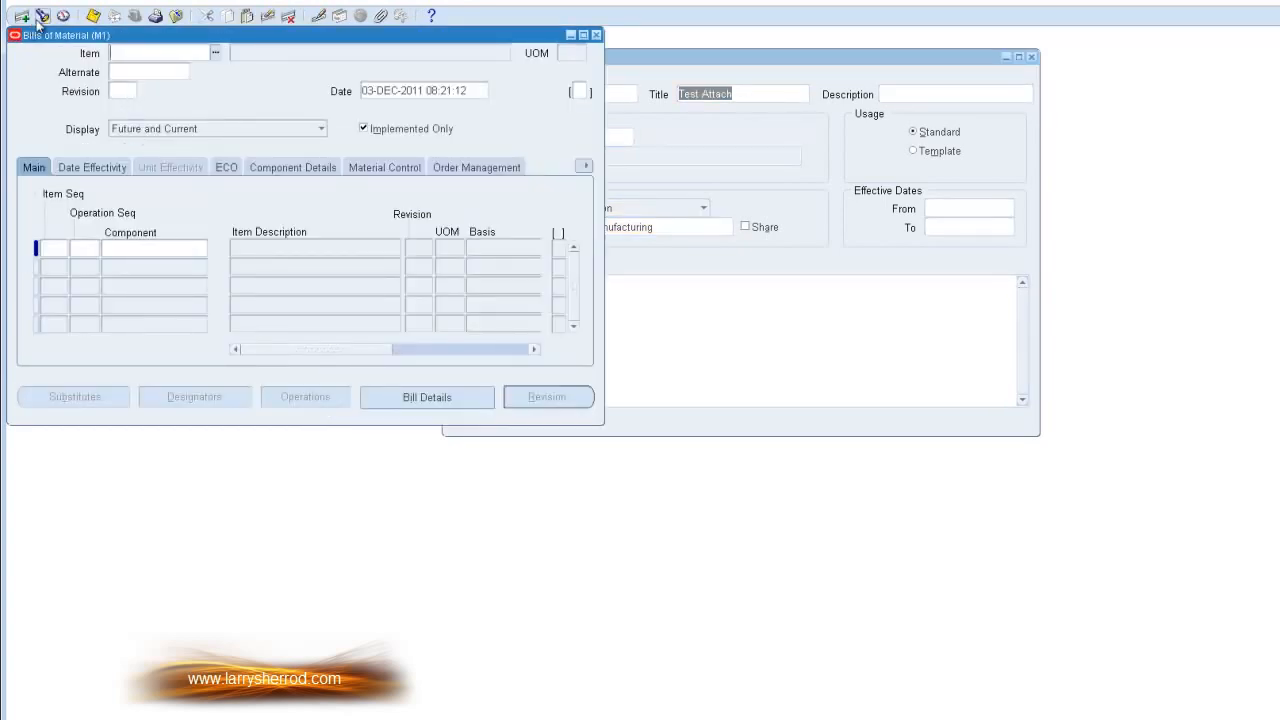
left_click(42, 15)
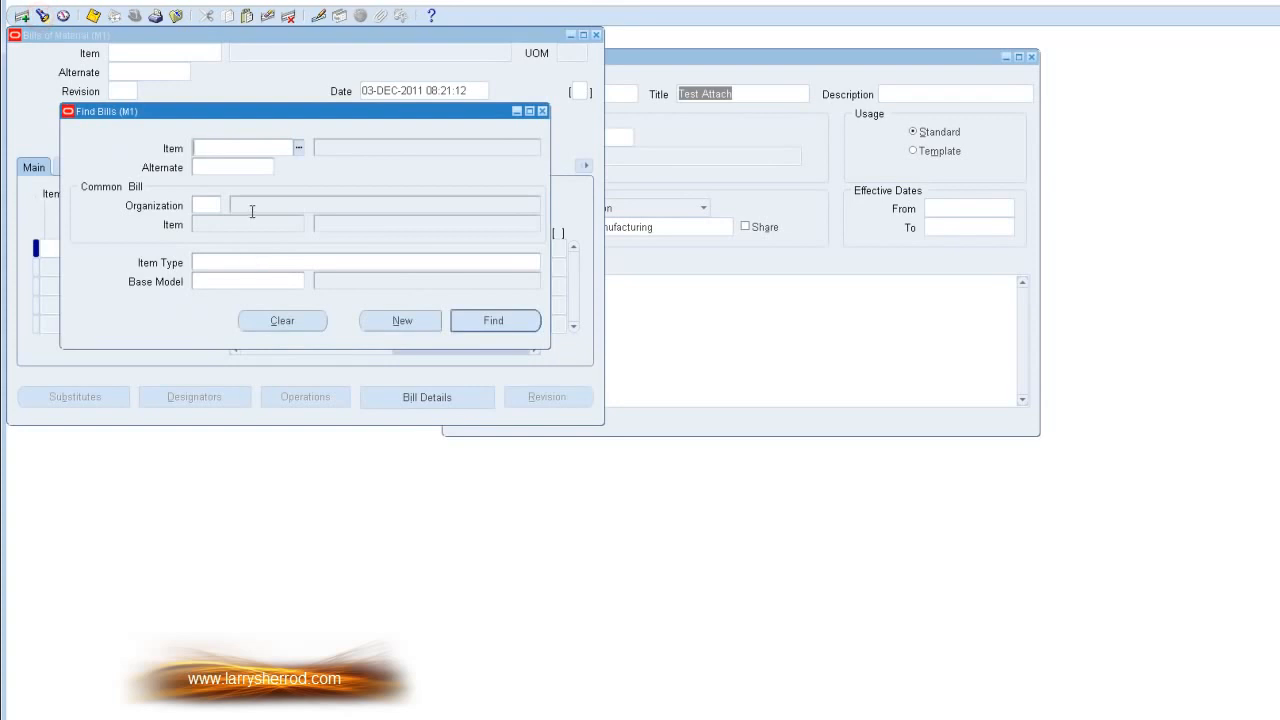
type("AS%")
left_click(299, 148)
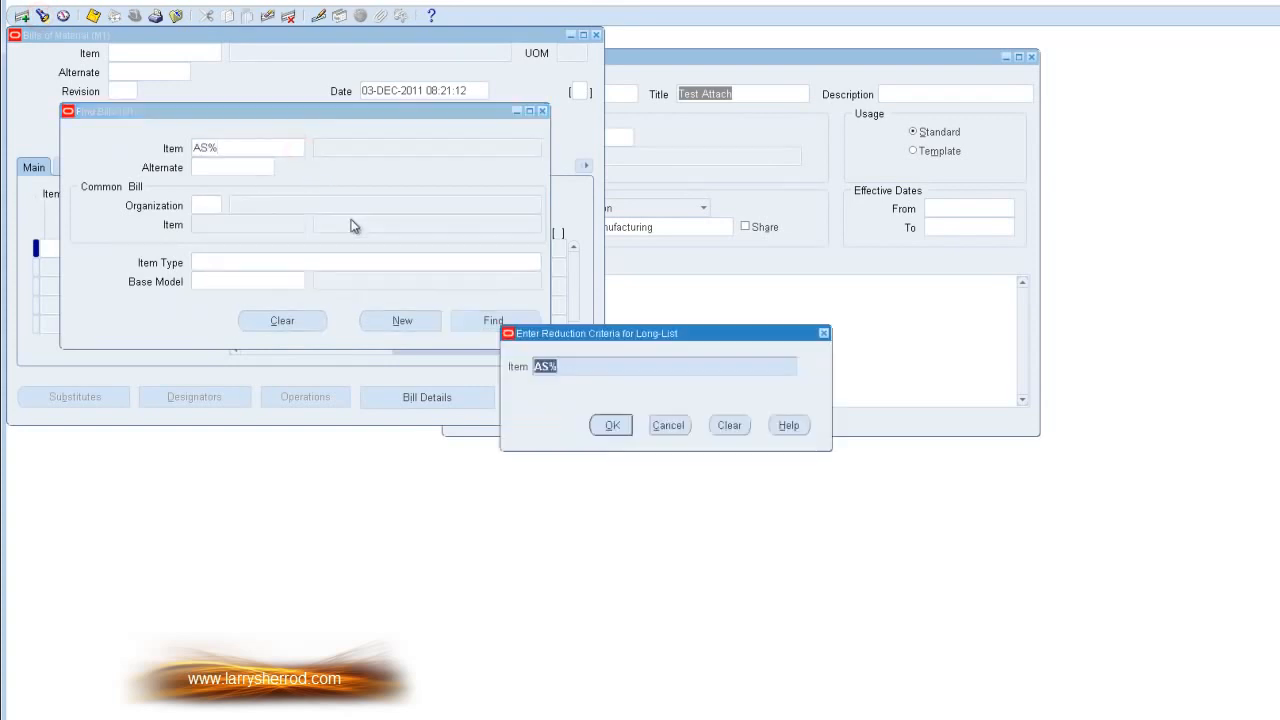
left_click(608, 425)
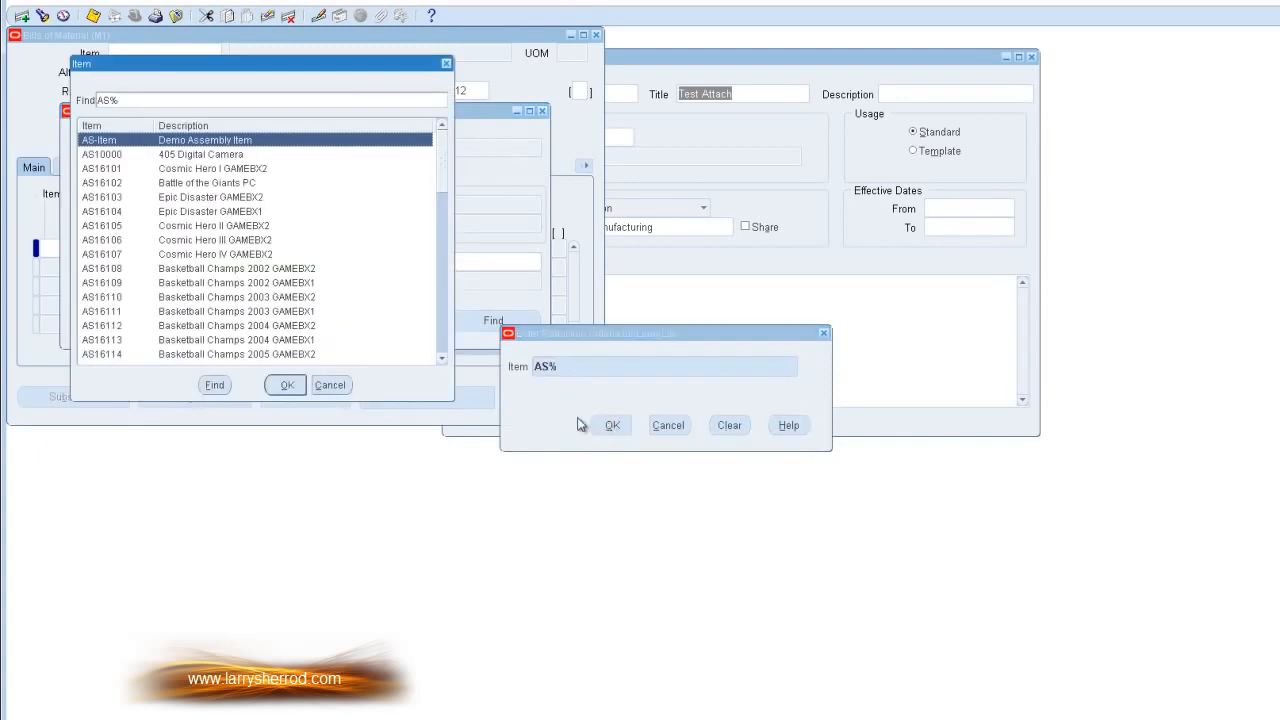
left_click(148, 156)
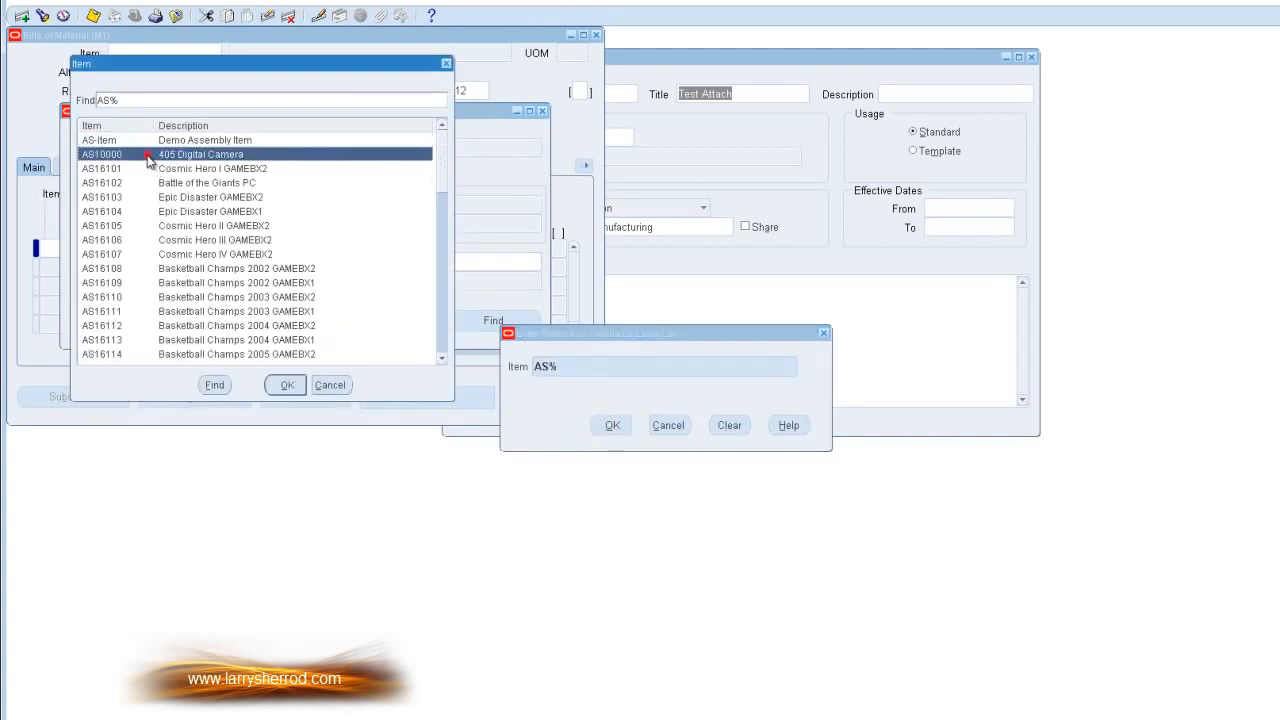
left_click(288, 390)
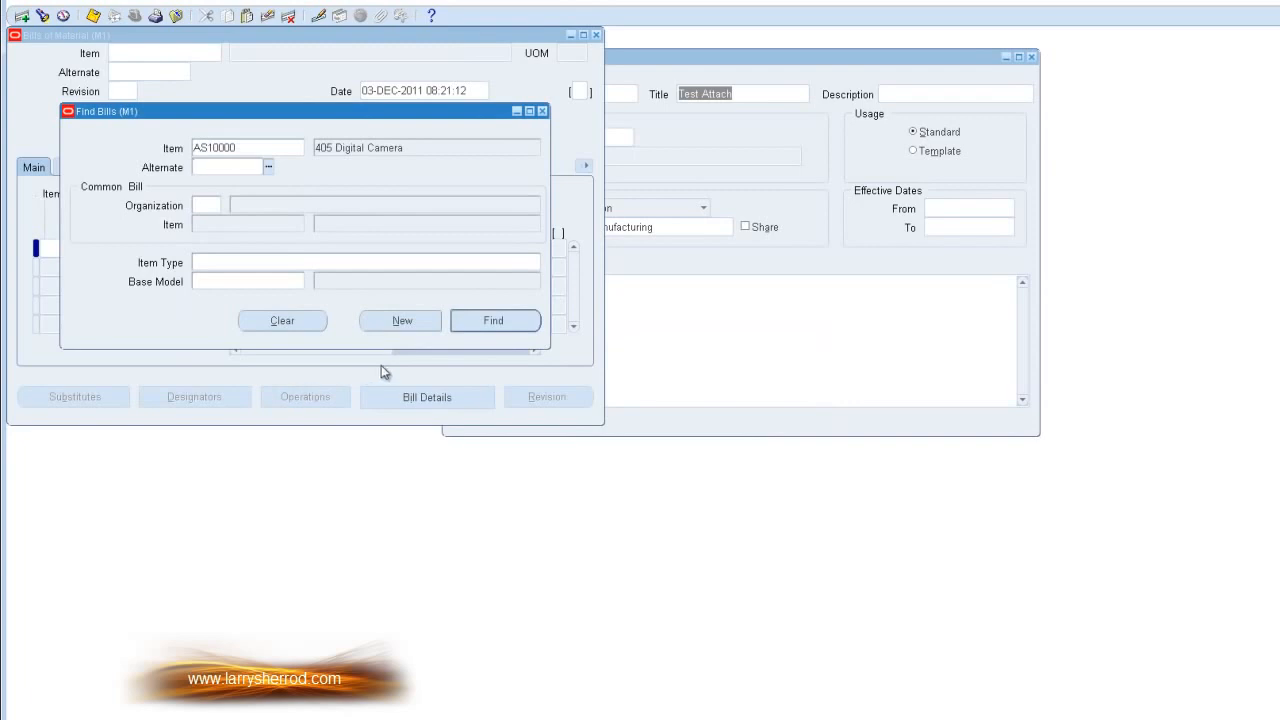
left_click(480, 325)
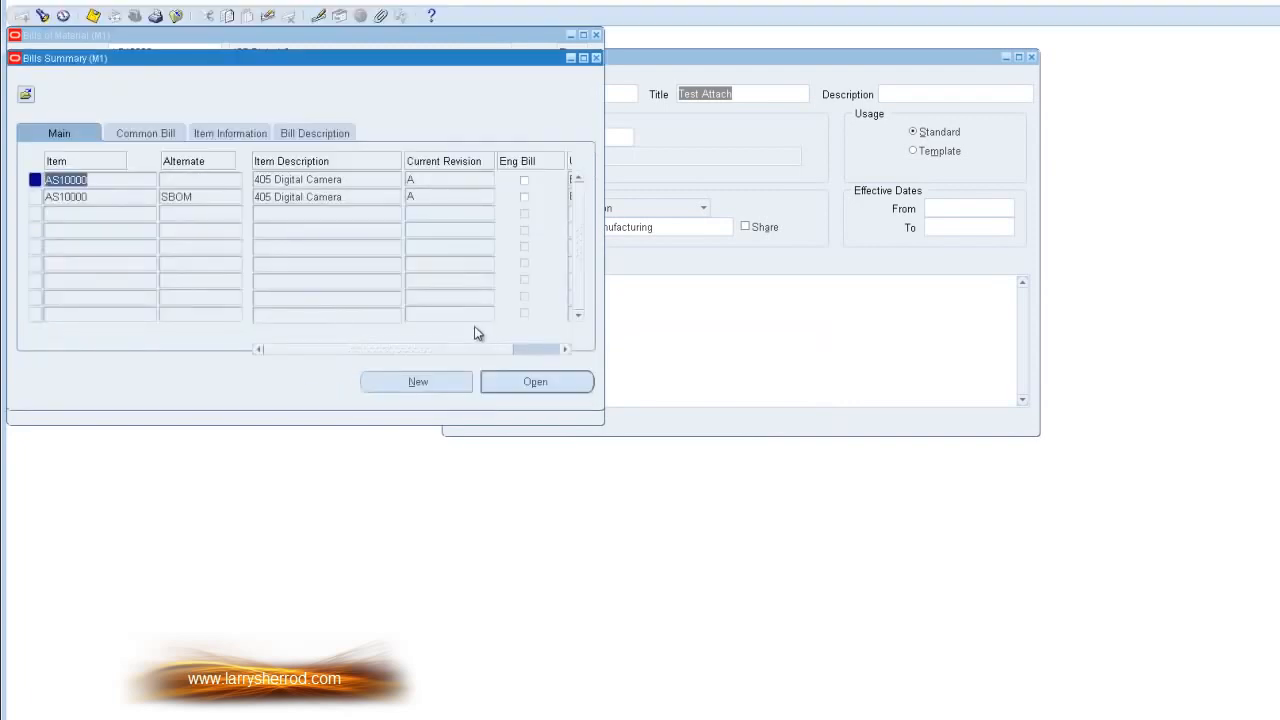
Compare the AS10000 bill with its SBOM alternate and open the bill that has no alternate.
left_click(198, 196)
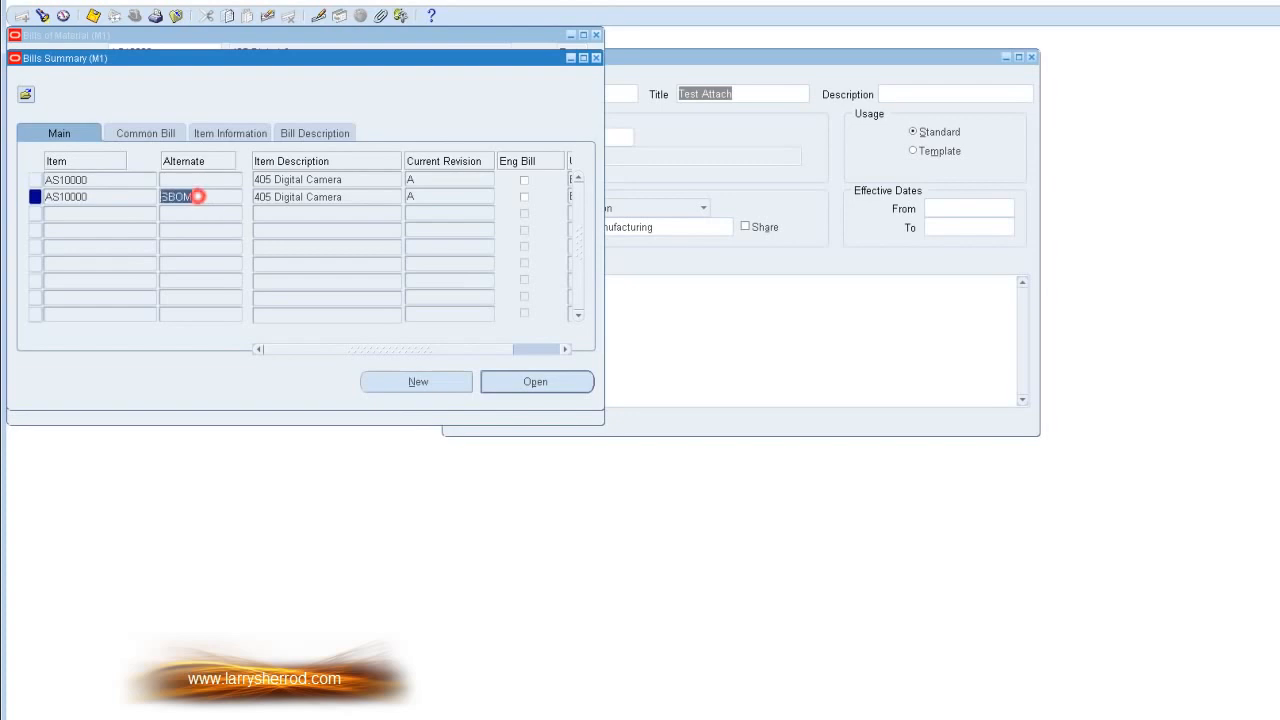
left_click(116, 181)
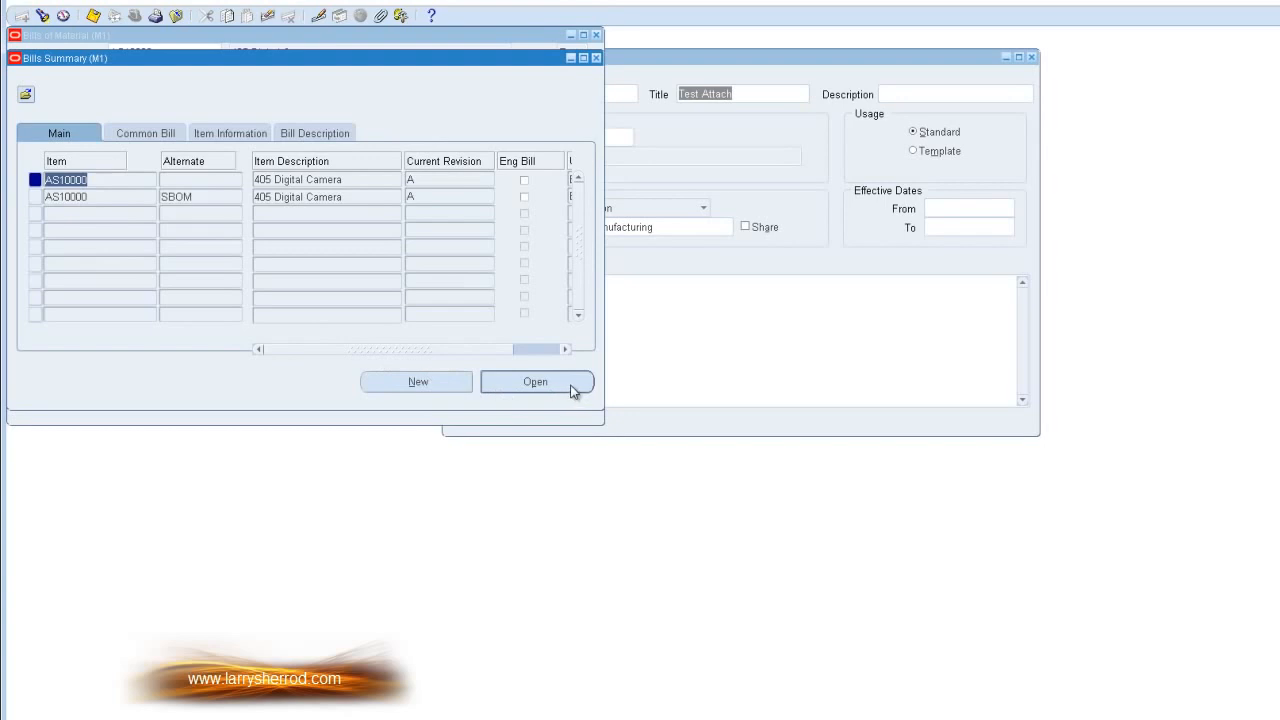
left_click(535, 382)
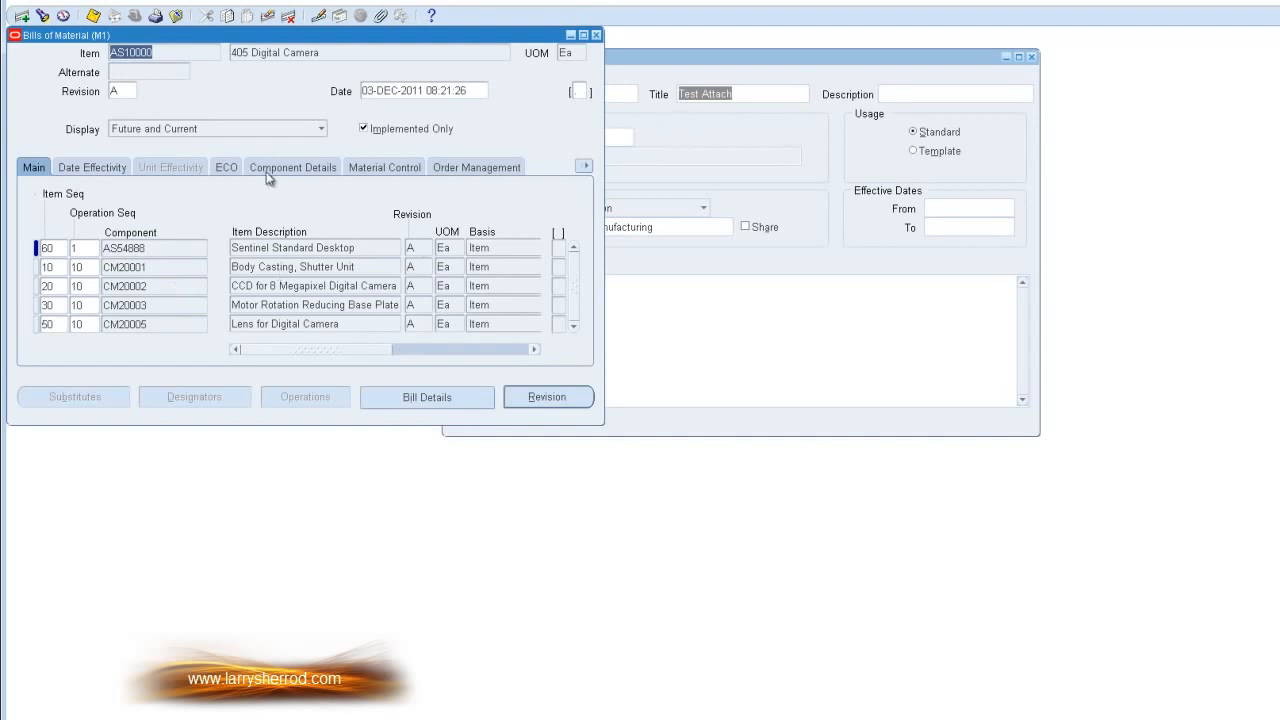
Open the attachments of the AS10000 bill.
left_click(381, 16)
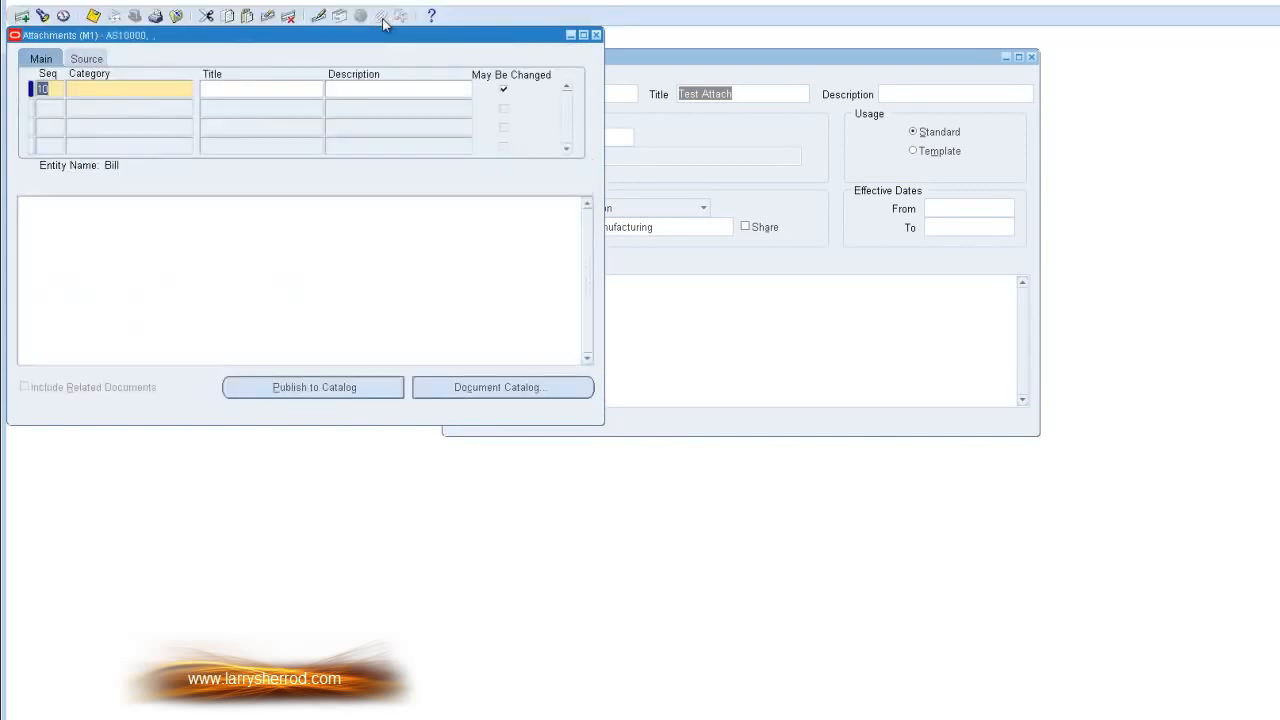
left_click(181, 95)
left_click(185, 90)
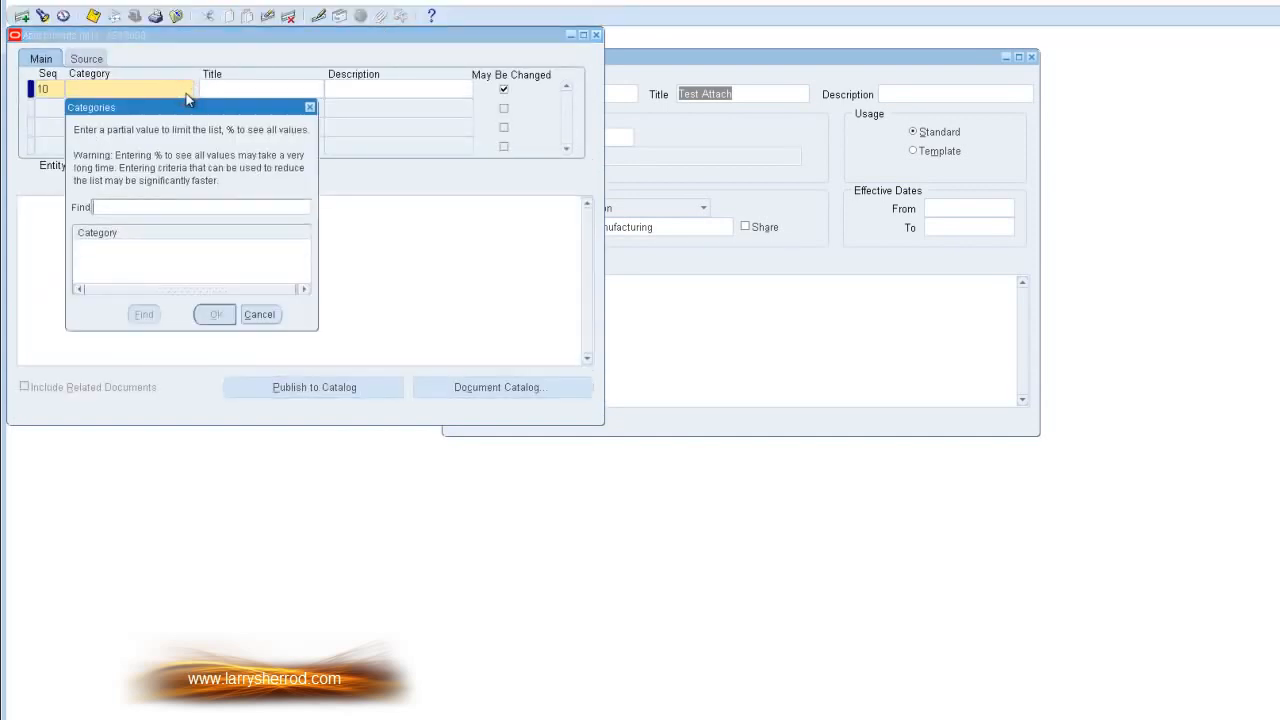
left_click(258, 314)
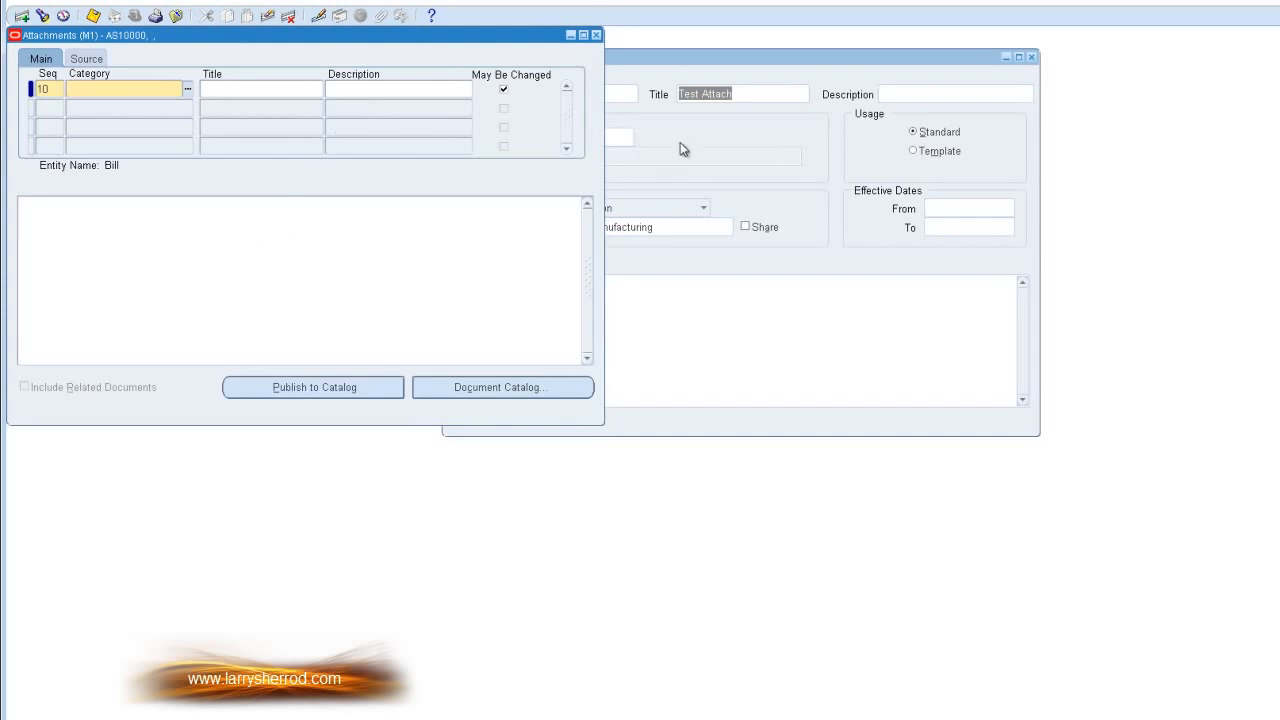
Search the document catalog for existing documents with the title Test Attach.
left_click(566, 387)
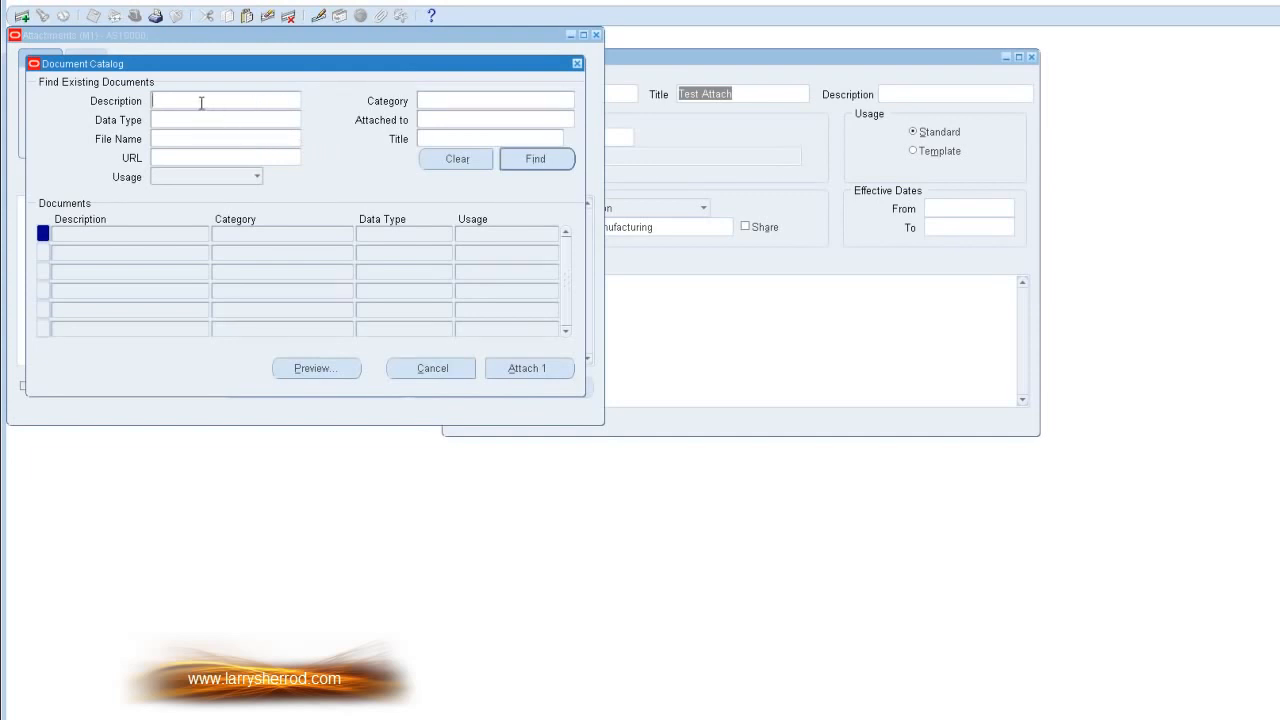
left_click(471, 139)
type("Tsat")
key("BackSpace")
key("BackSpace")
key("BackSpace")
type("est")
left_click(523, 160)
left_click(477, 137)
left_click(477, 137)
type("Attach")
left_click(538, 162)
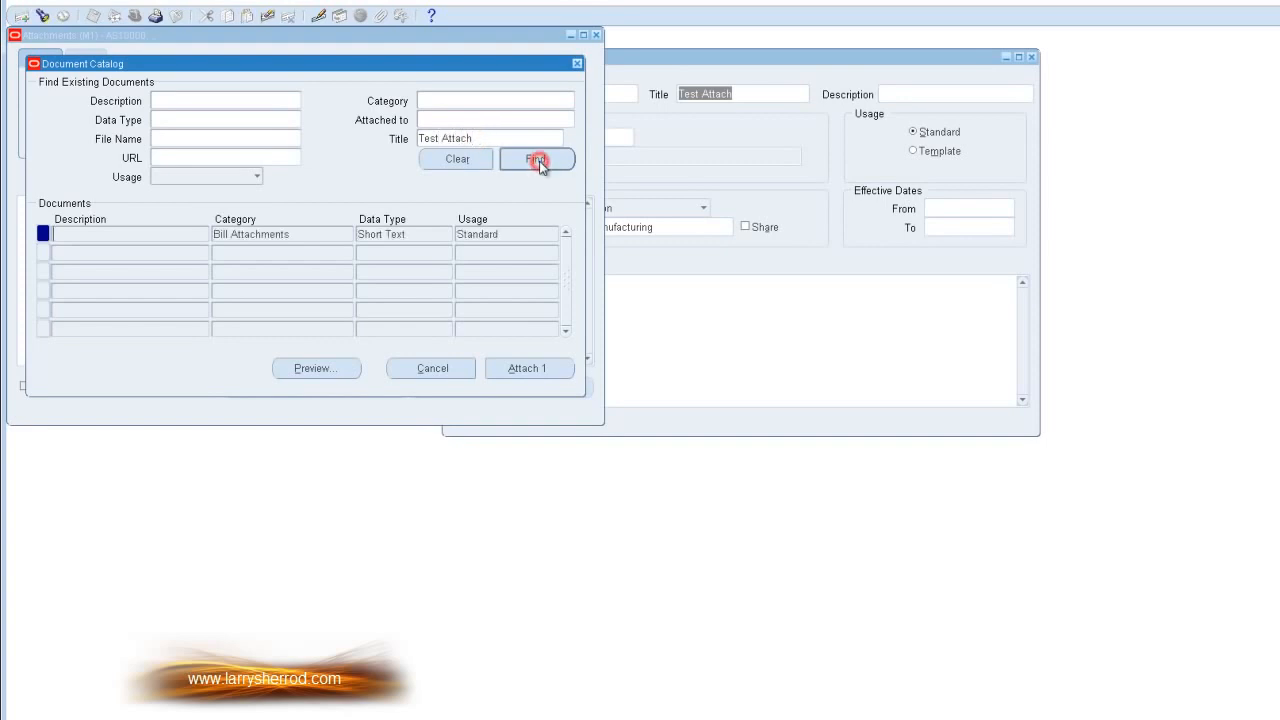
Attach the Short Text document in the Bill Attachments category from the catalog results to the bill.
left_click(331, 234)
left_click(426, 236)
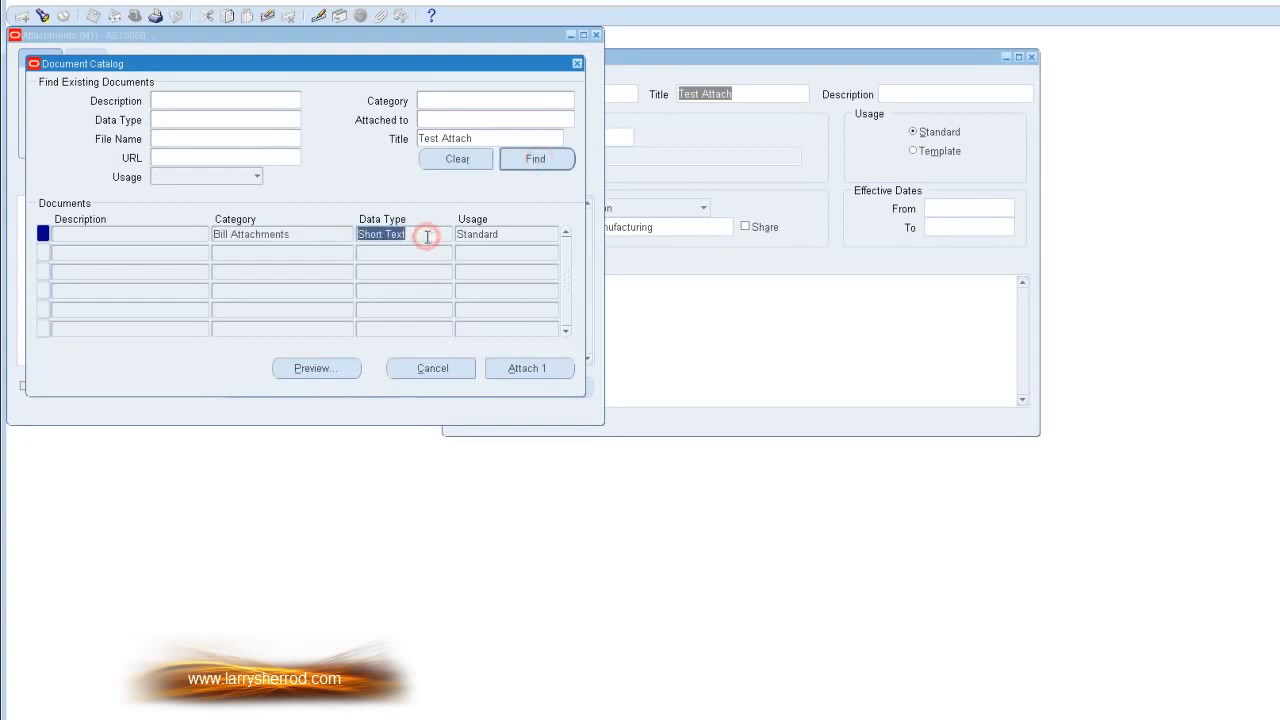
left_click(534, 367)
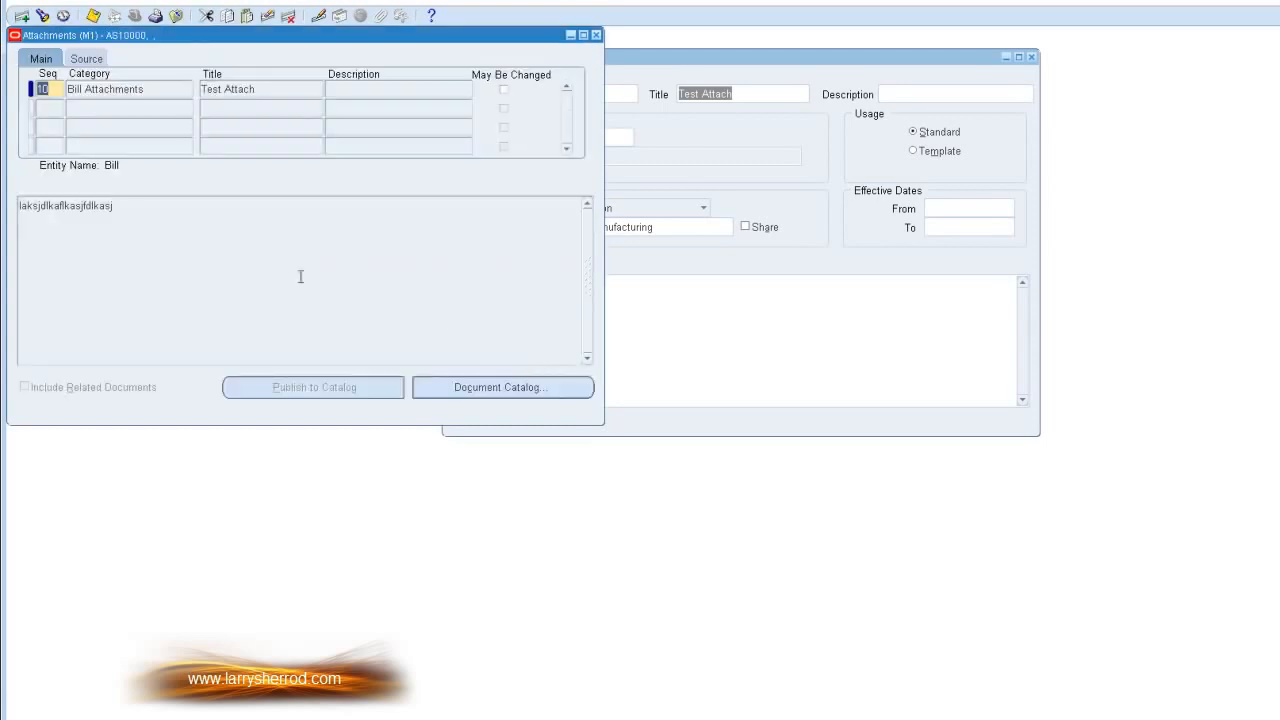
Compare the attached text with its source in Bill Documents and move that window clear of the Attachments window.
left_click(131, 207)
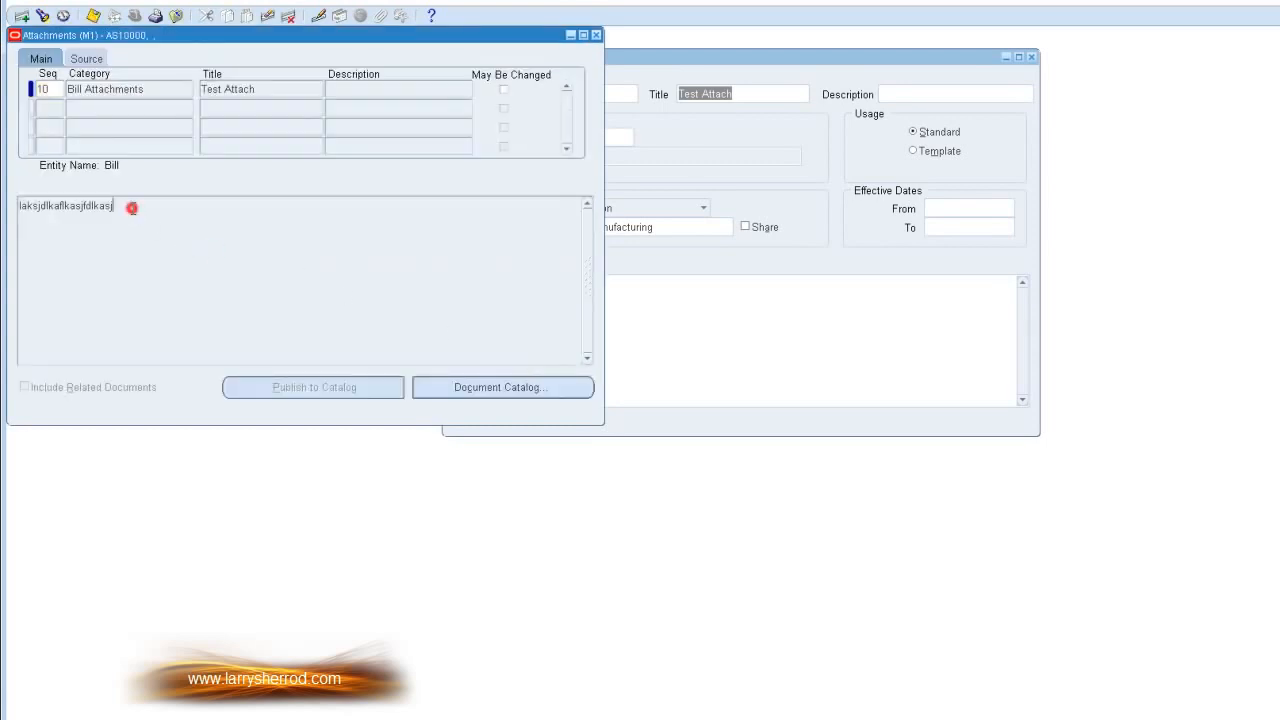
left_click(752, 135)
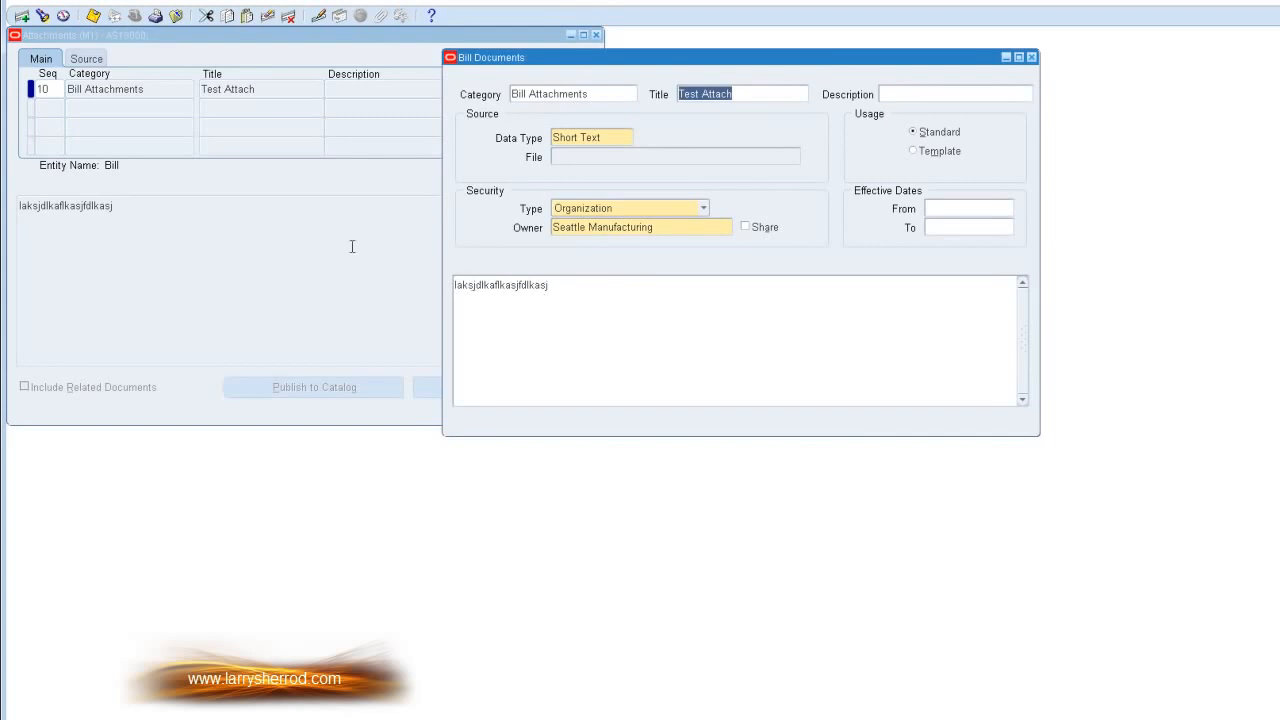
left_click(288, 221)
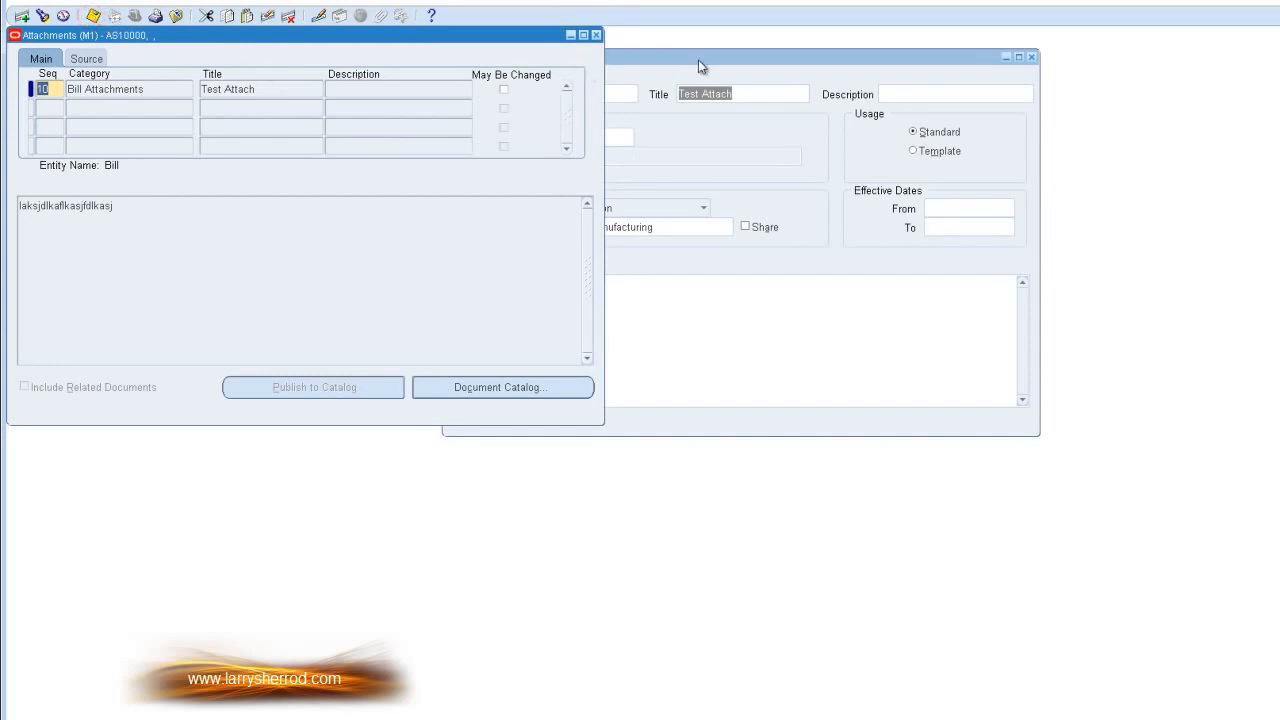
left_click_drag(698, 59, 867, 77)
left_click(428, 36)
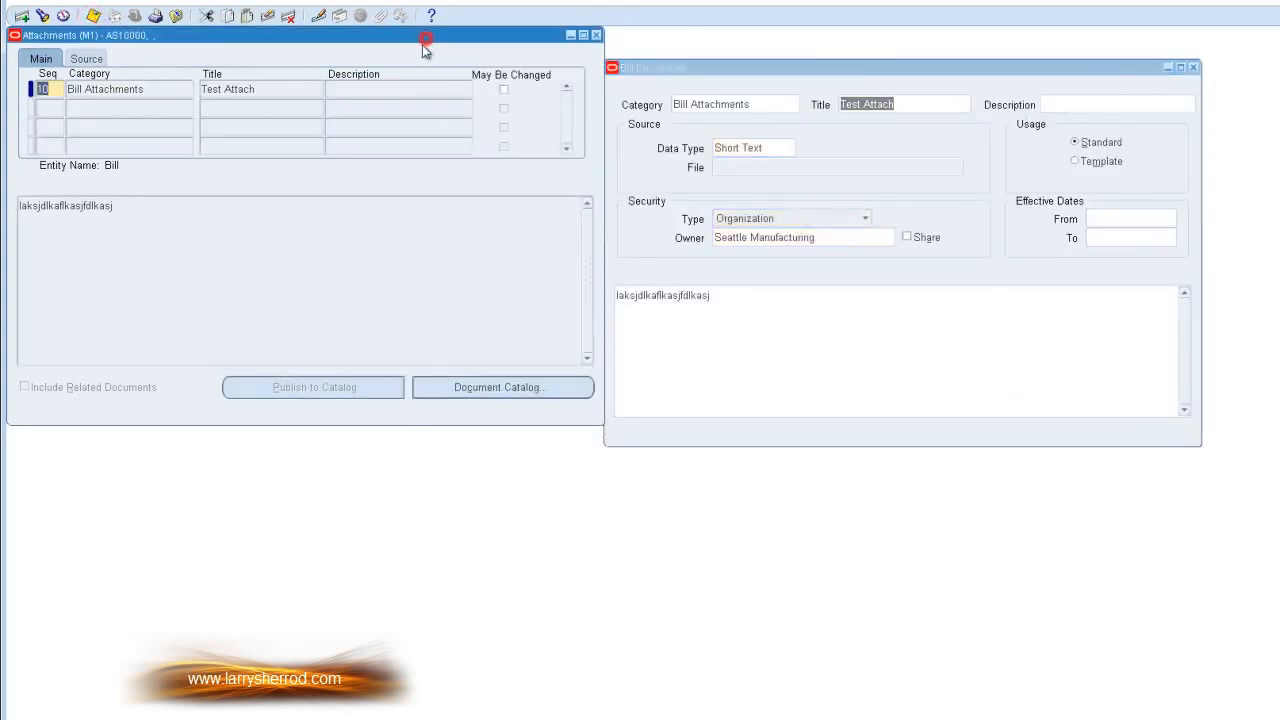
Start a second attachment row and assign it the Bill Attachments category.
left_click(99, 108)
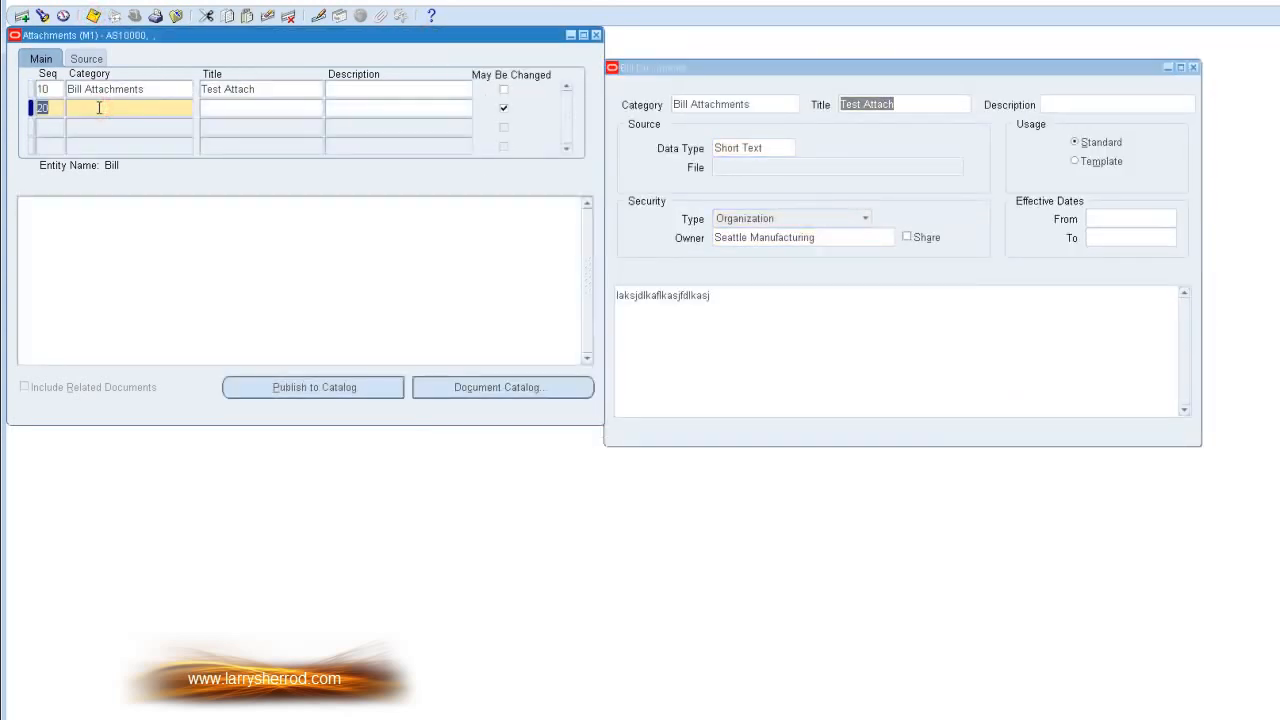
left_click(184, 109)
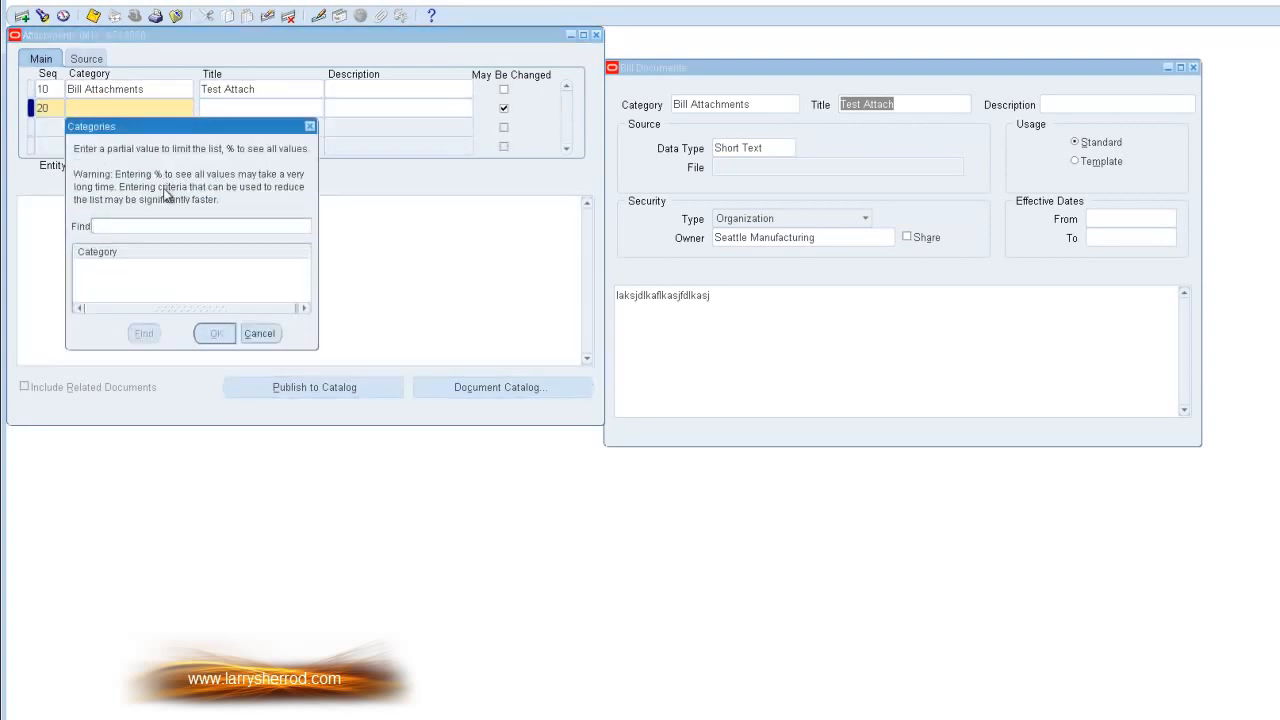
type("%")
left_click(143, 332)
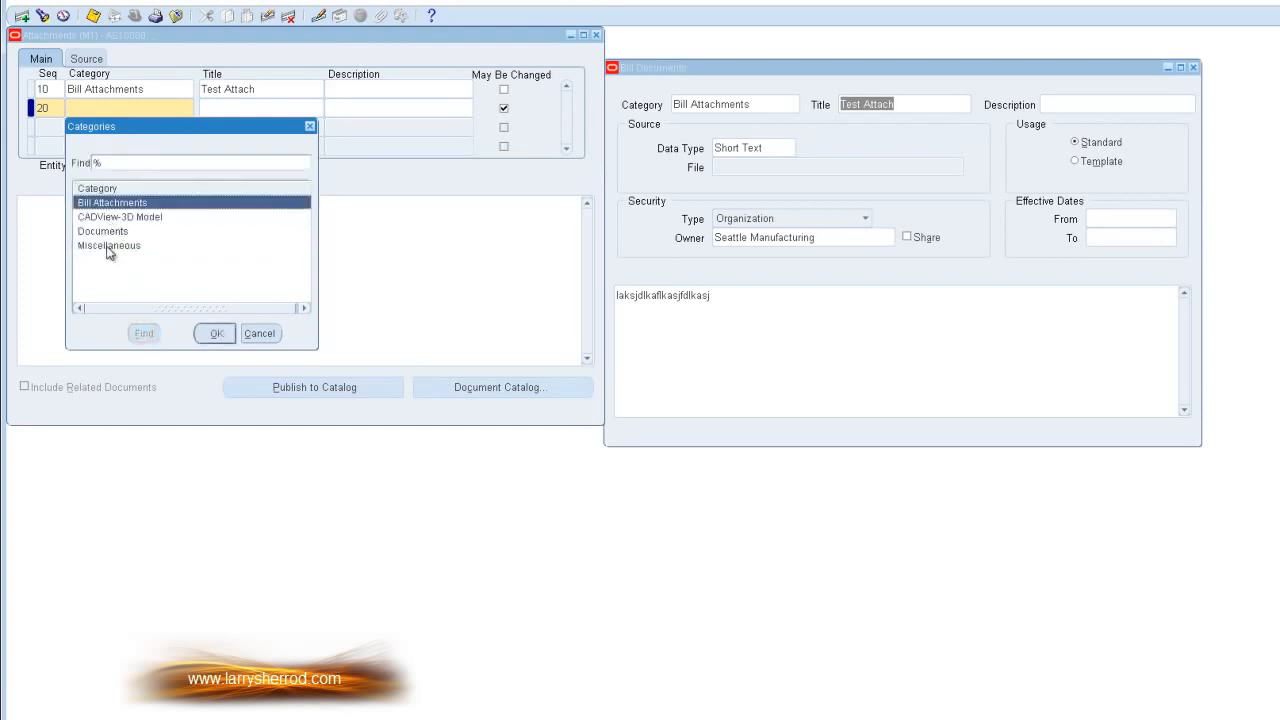
left_click(216, 333)
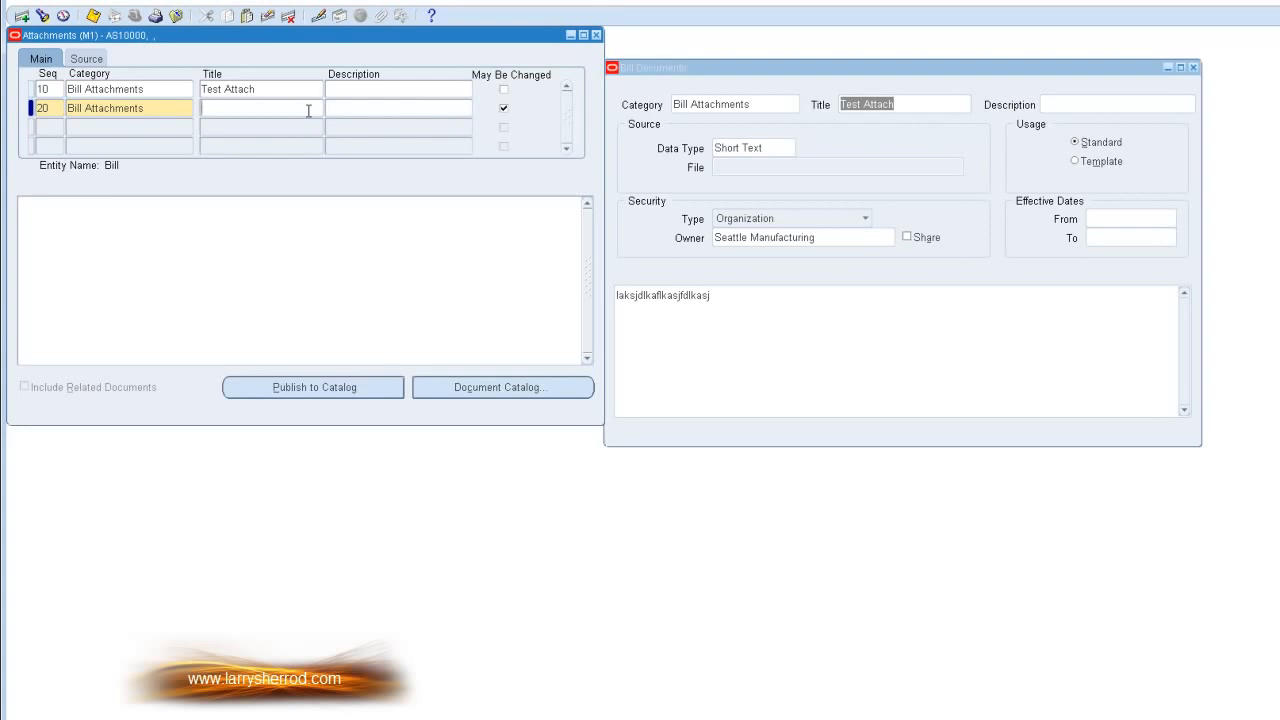
Title the second attachment File and set its data type to File to launch the upload page.
type("File")
key("Tab")
key("Tab")
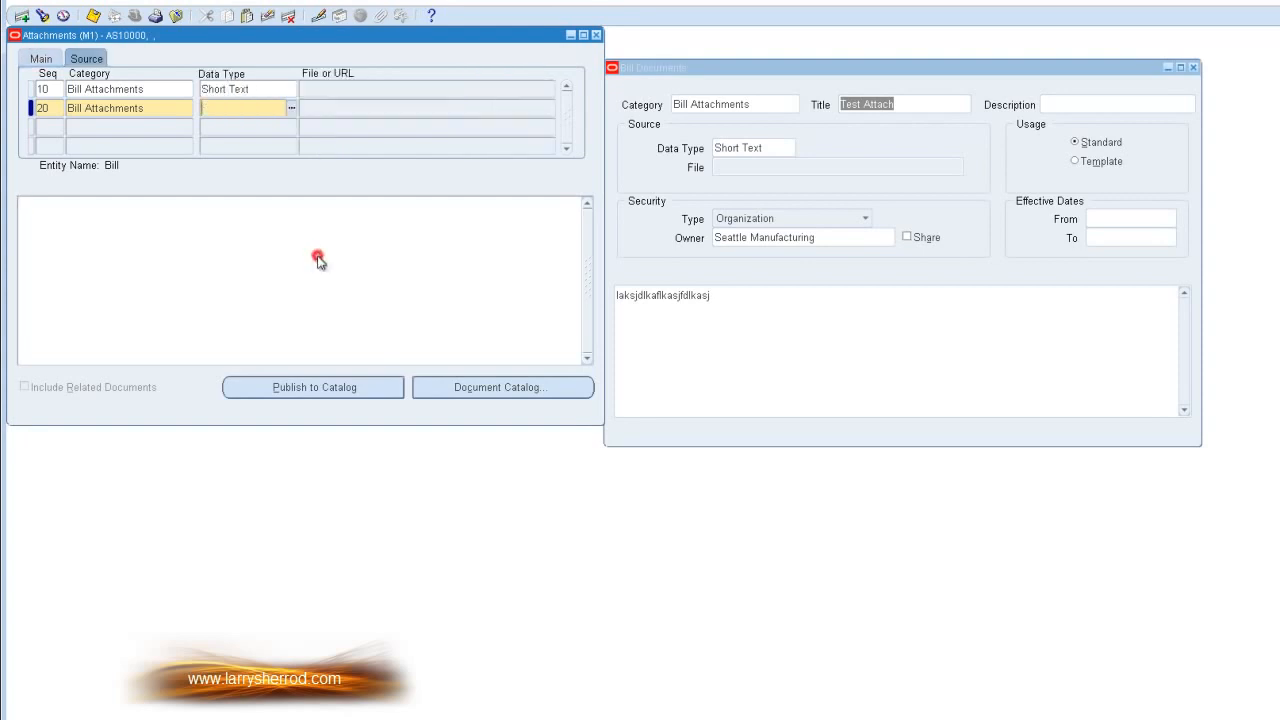
left_click(292, 111)
left_click(336, 333)
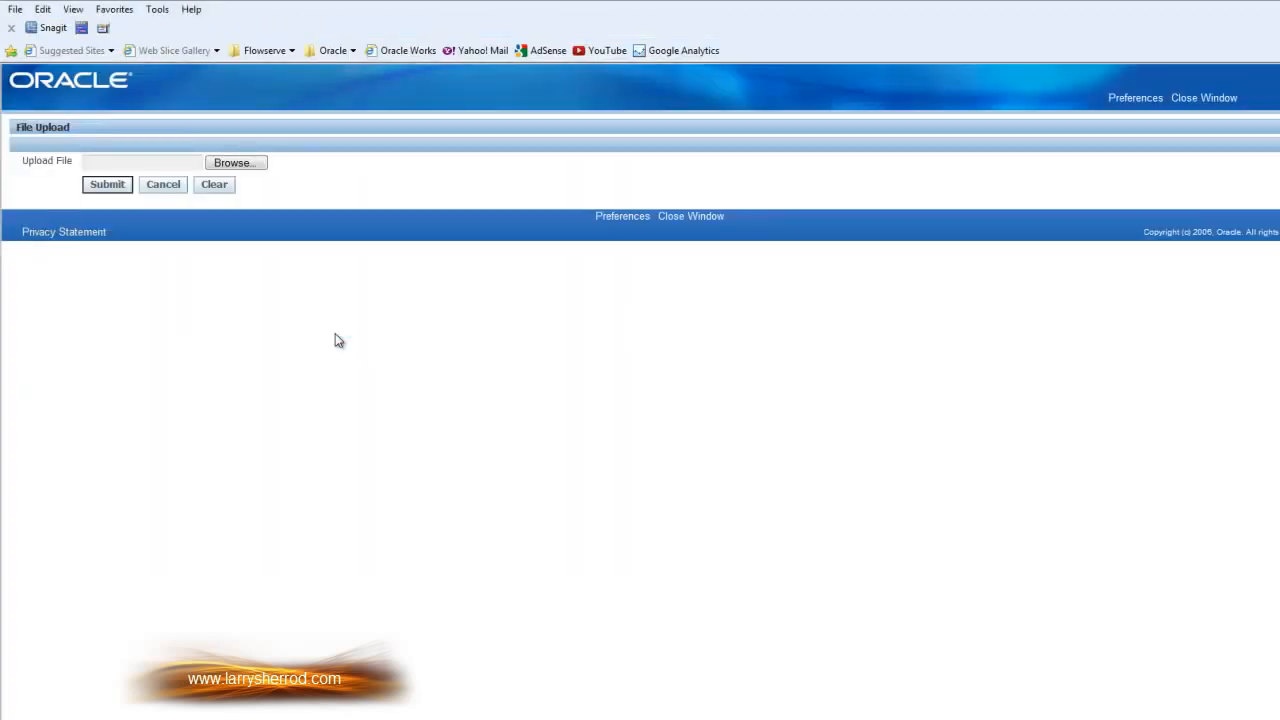
Choose Downloading UPK.mp4 from the Downloading UPK folder in Camtasia Studio under Documents as the upload file.
left_click(250, 162)
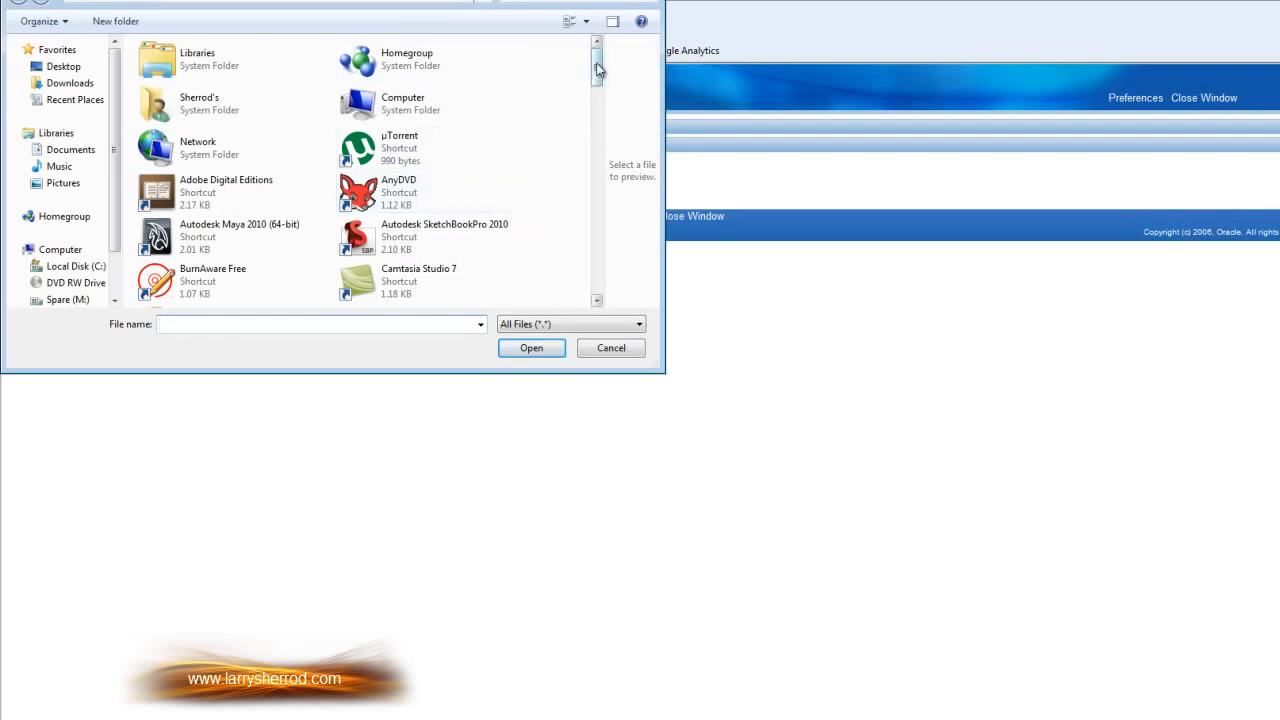
left_click(208, 66)
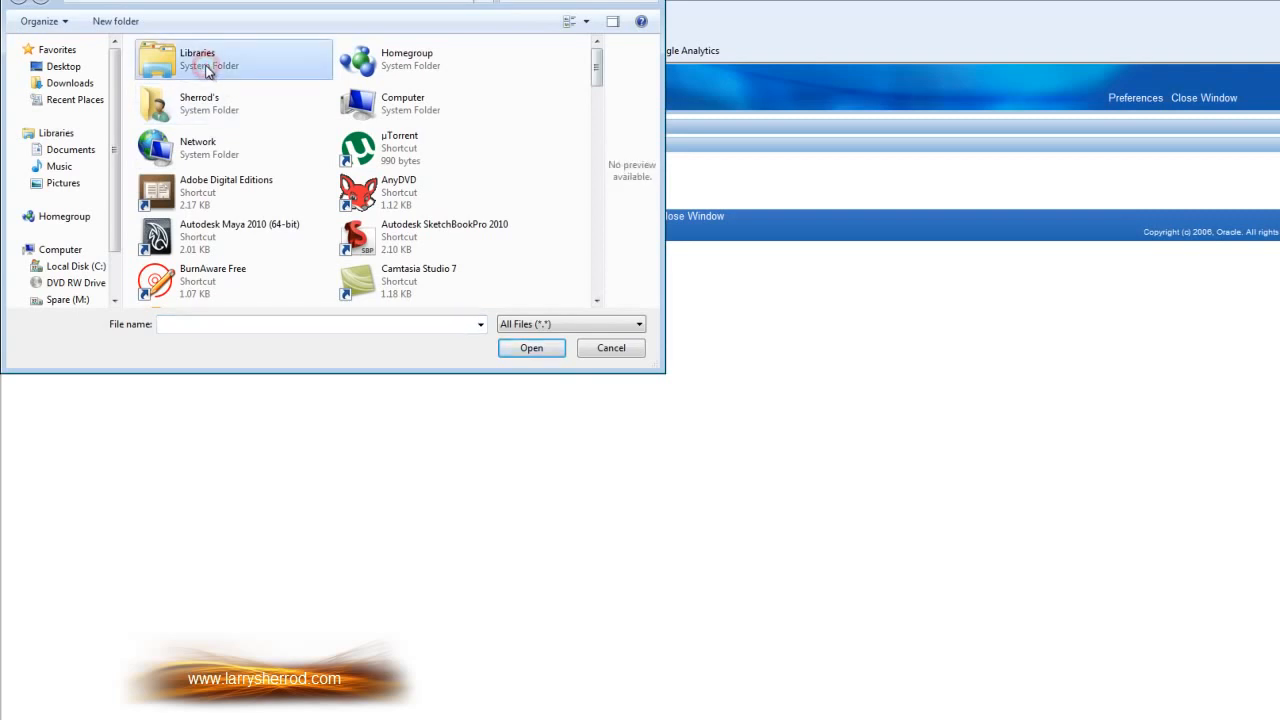
double_click(208, 66)
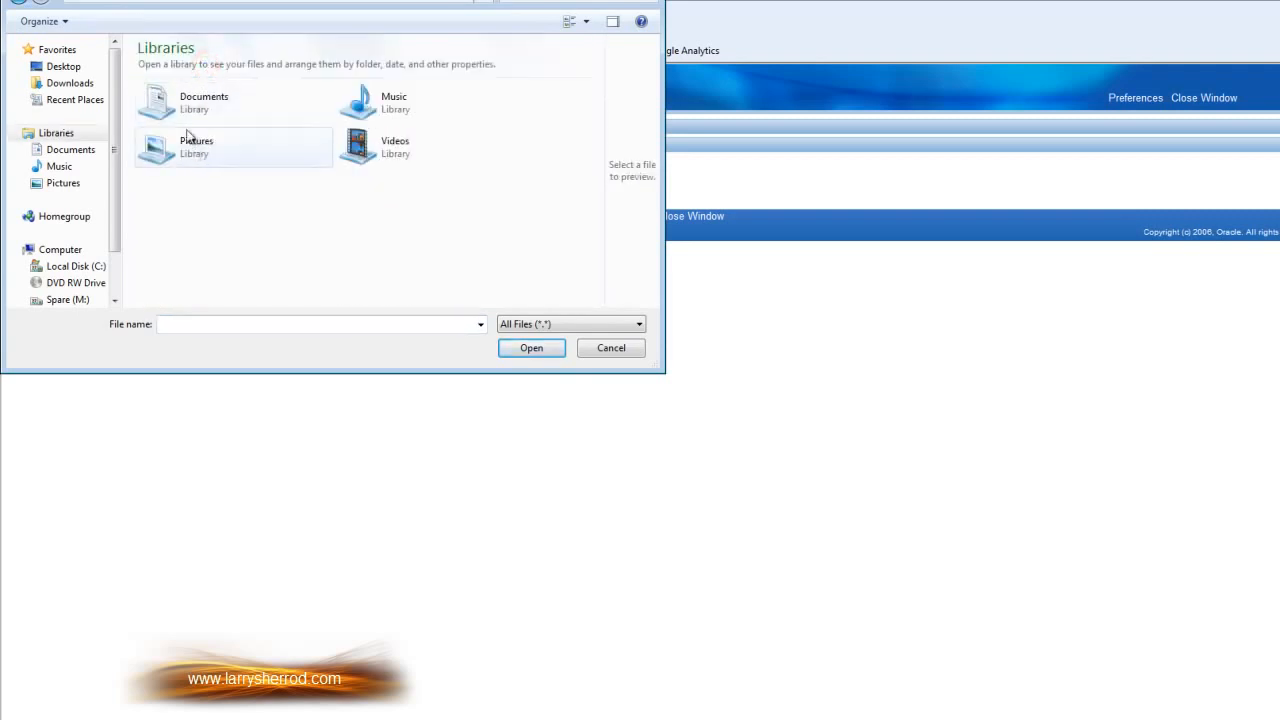
double_click(183, 105)
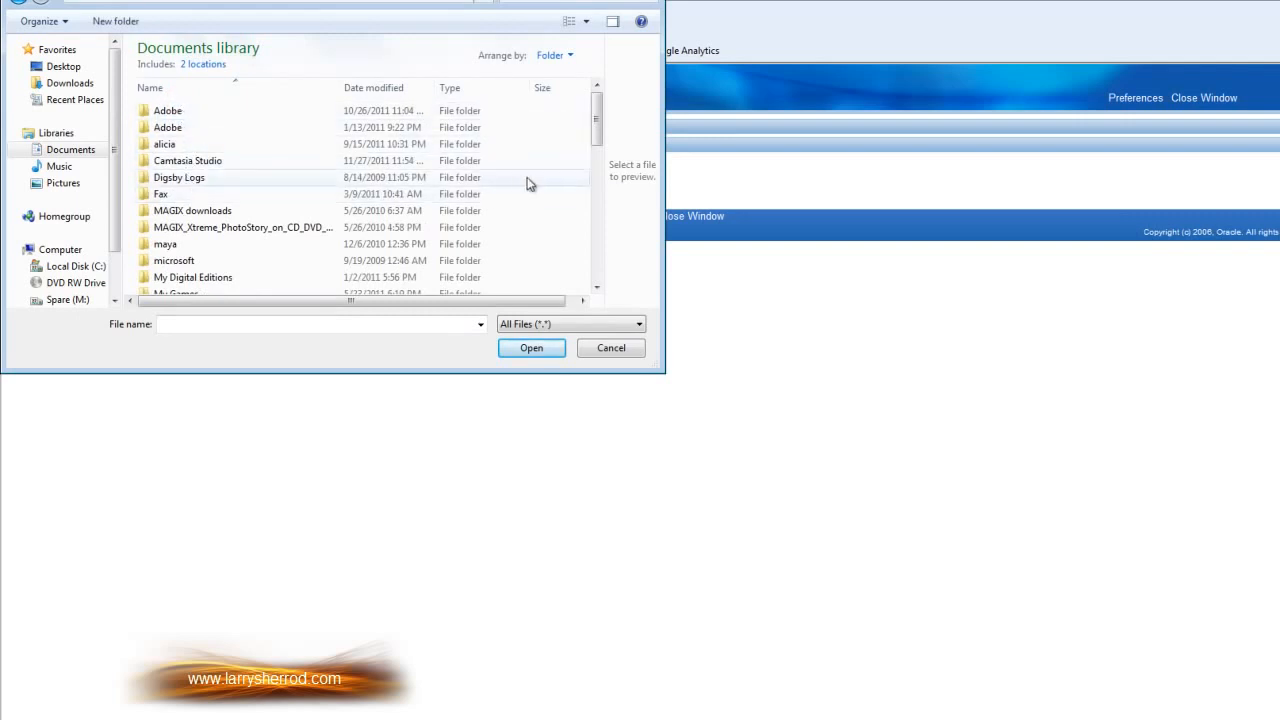
double_click(196, 162)
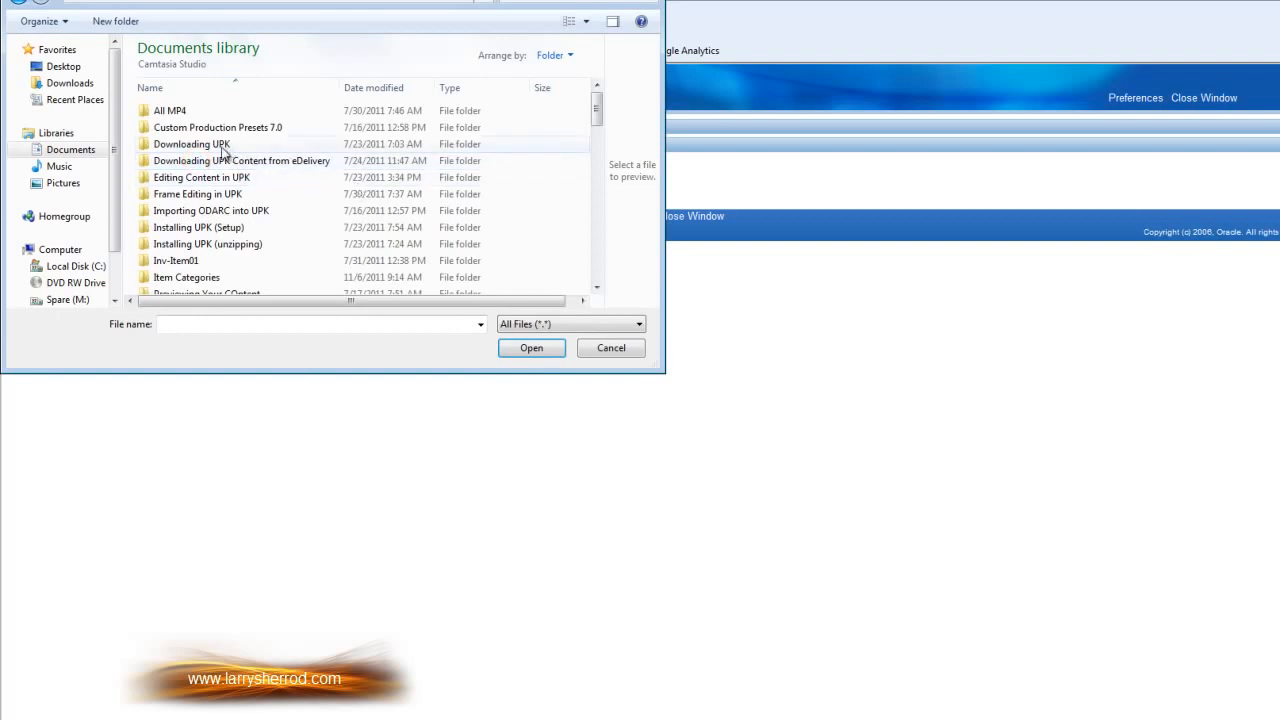
double_click(212, 150)
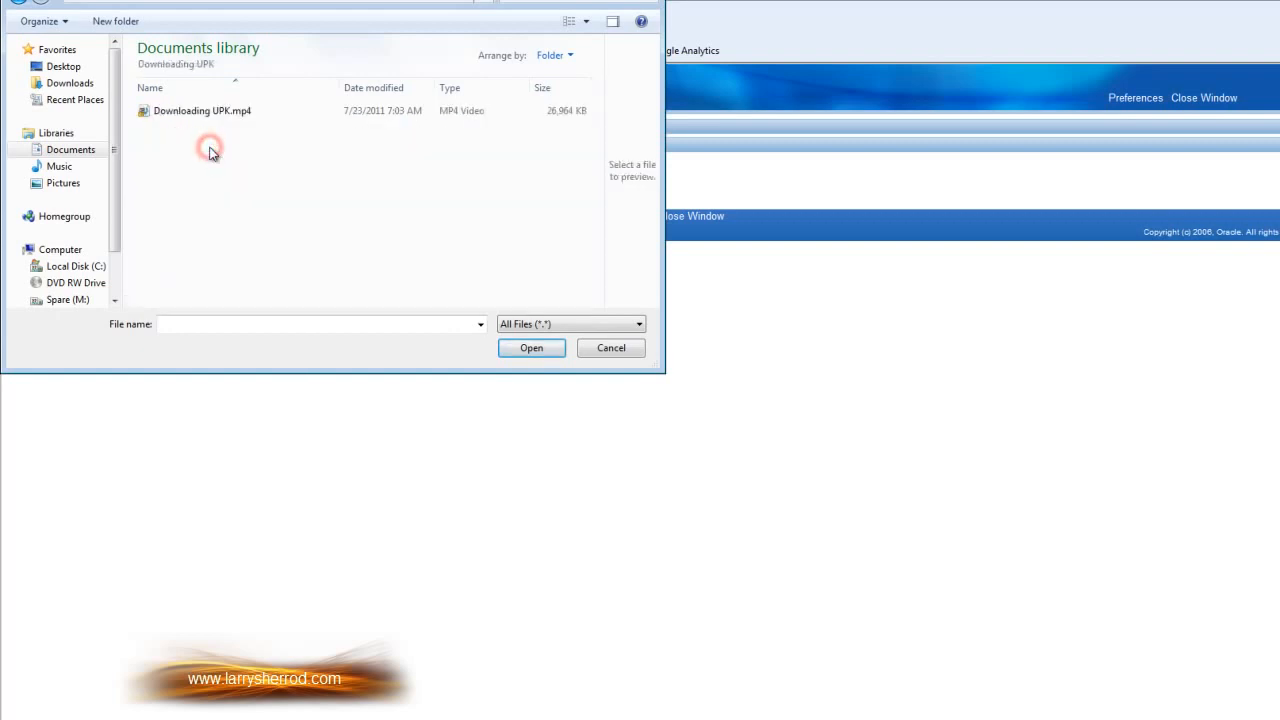
left_click(199, 112)
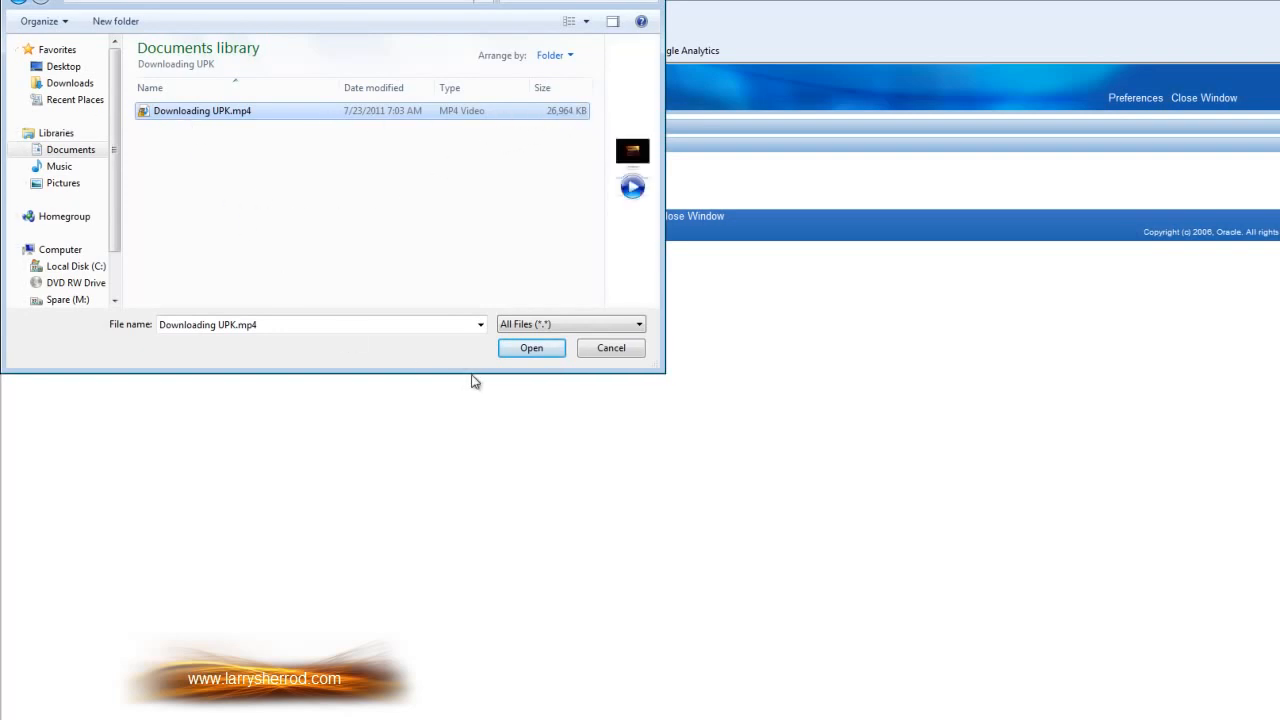
left_click(536, 351)
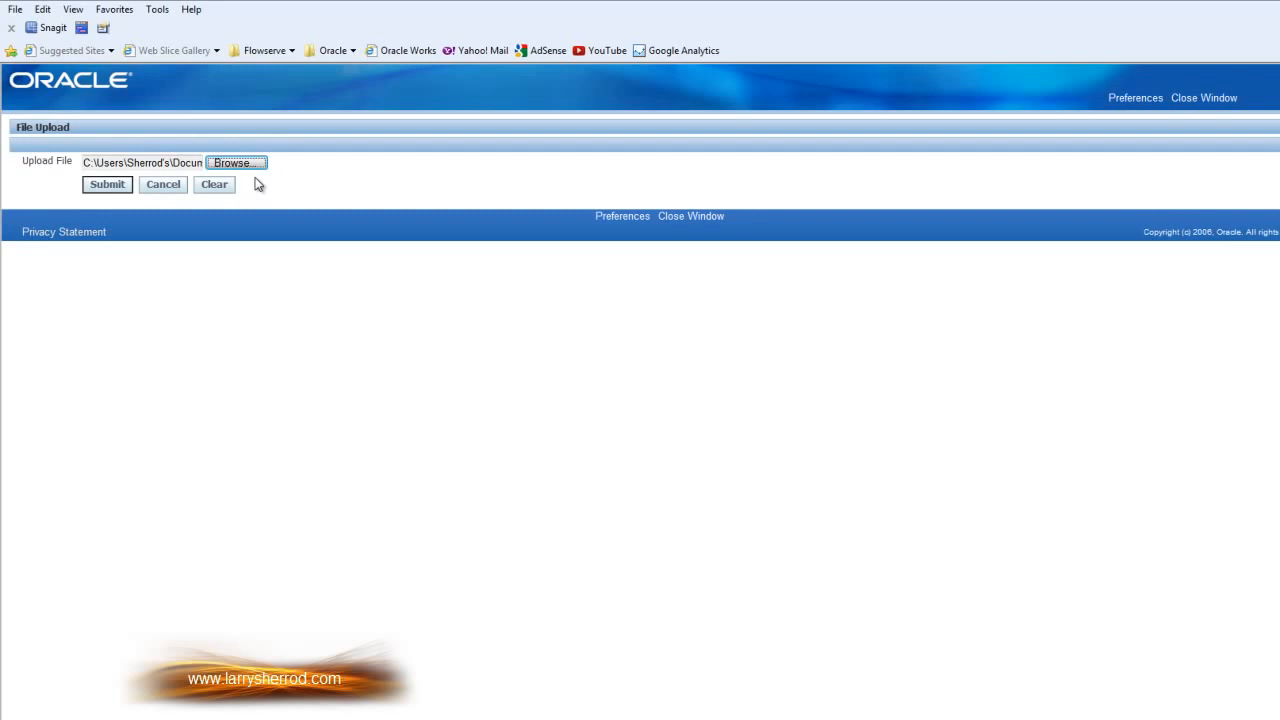
Cancel the video file upload and clear the second attachment row.
left_click(165, 186)
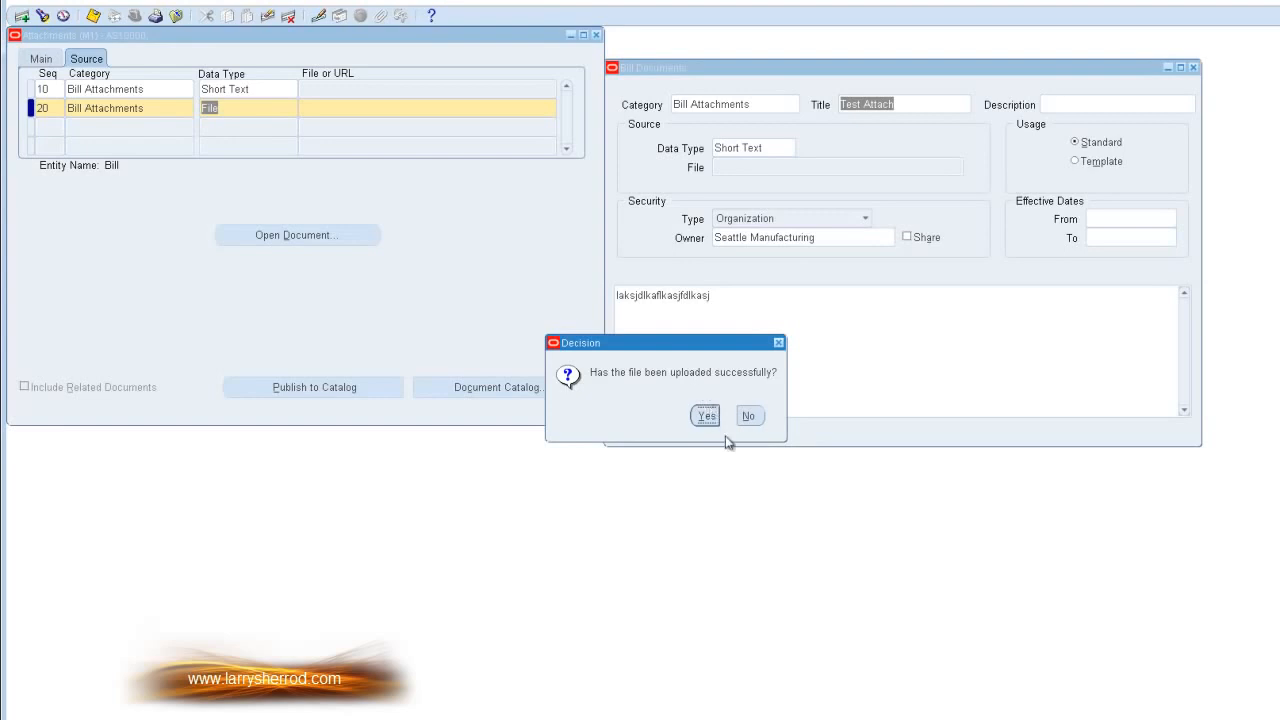
left_click(706, 416)
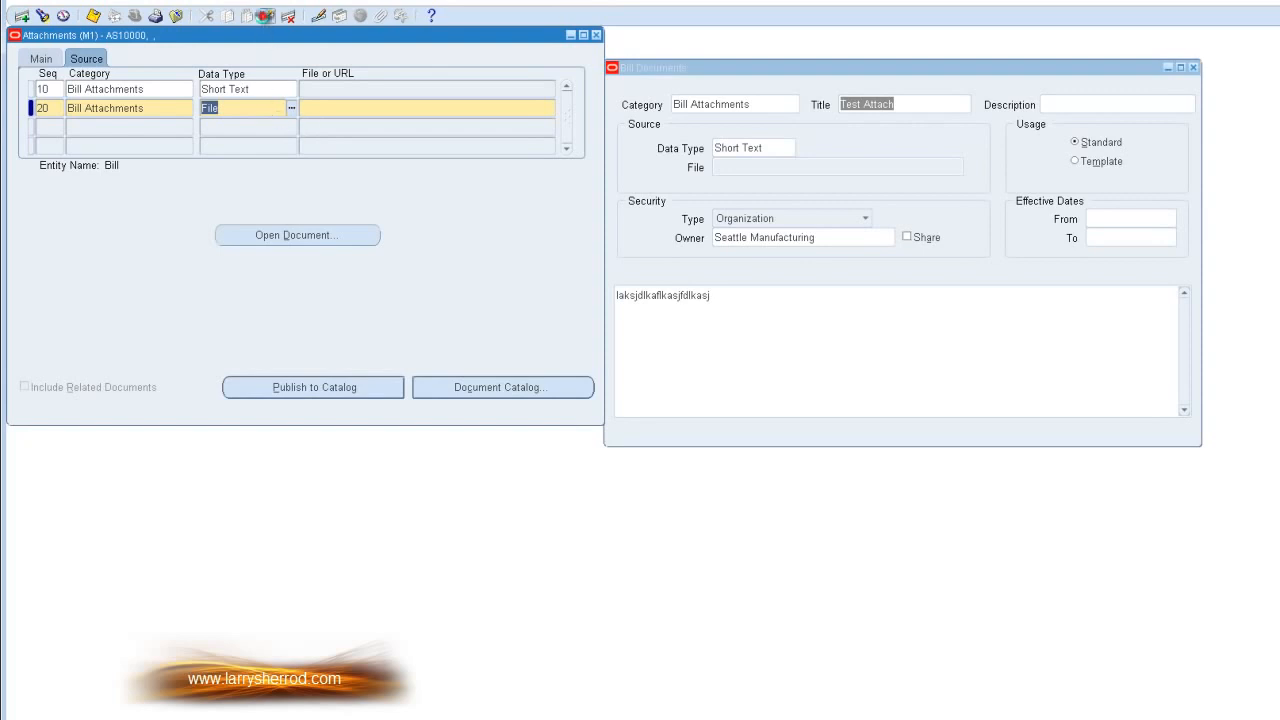
left_click(267, 15)
Fill the second attachment row again with category Bill Attachments and data type File.
left_click(108, 104)
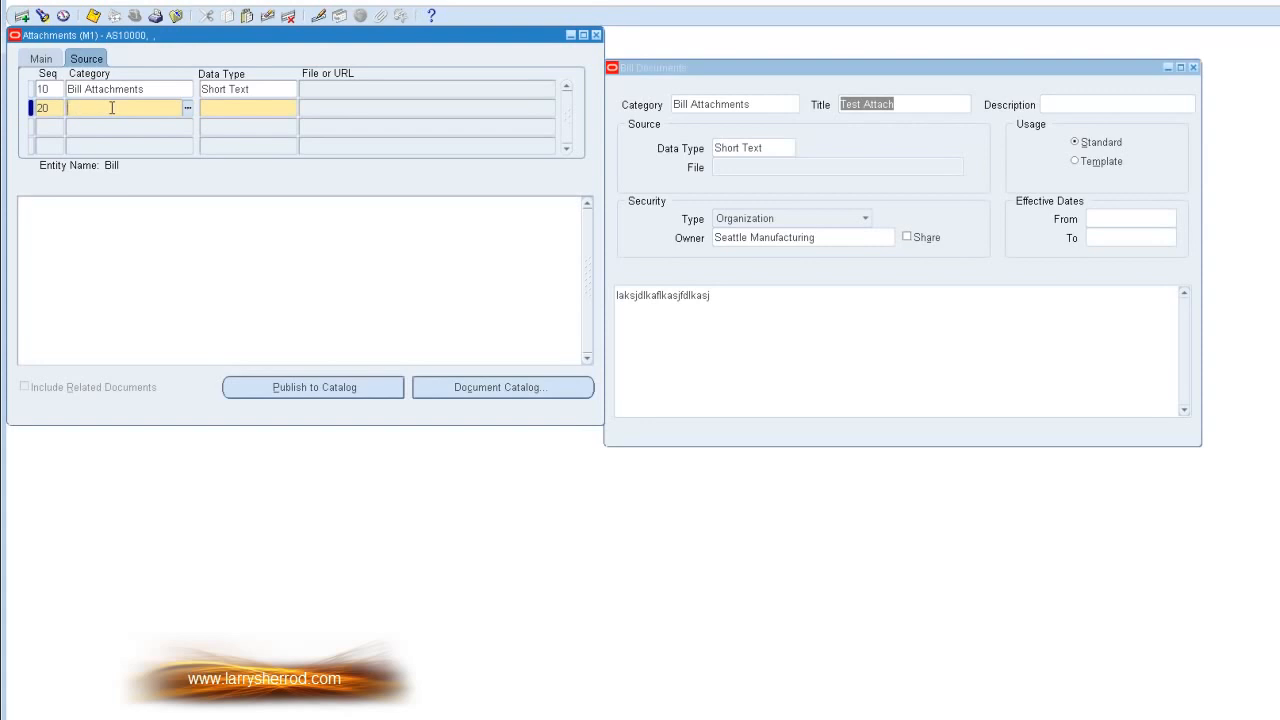
key("ctrl+l")
left_click(238, 110)
type("f")
key("Tab")
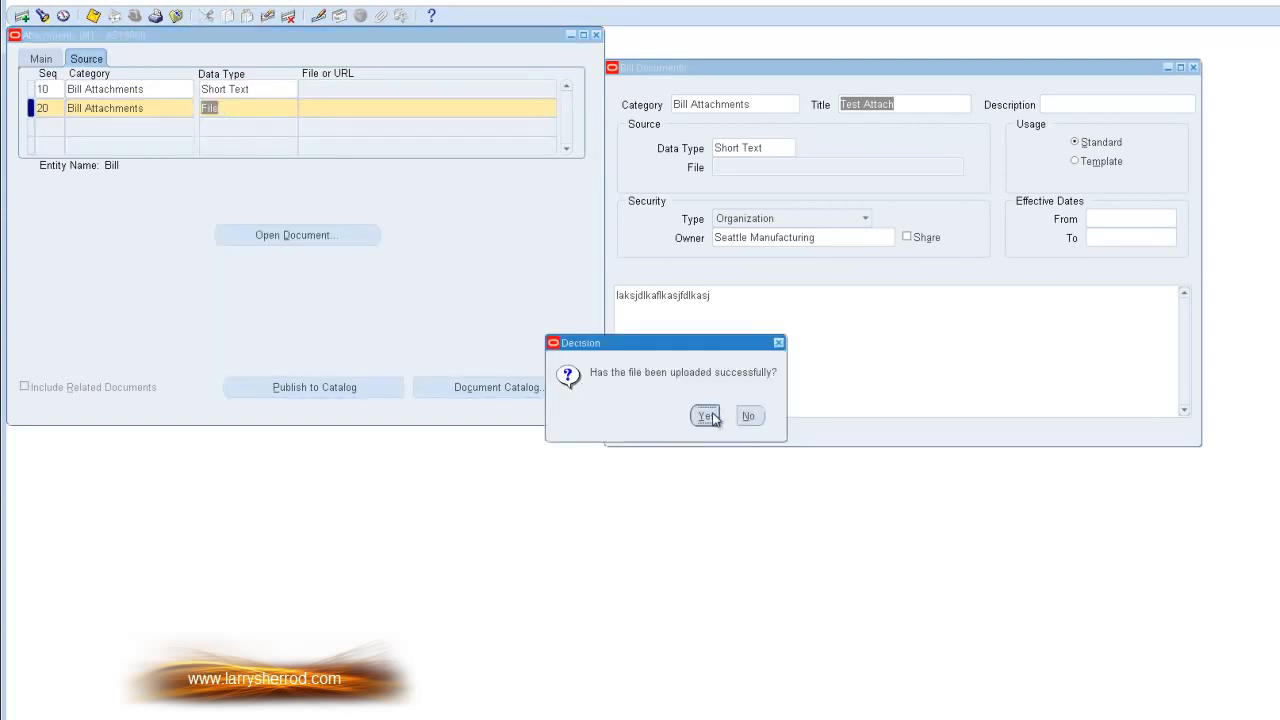
Choose Labels for Plum jam.doc from the My Documents folder as the file to upload.
key("alt+Tab")
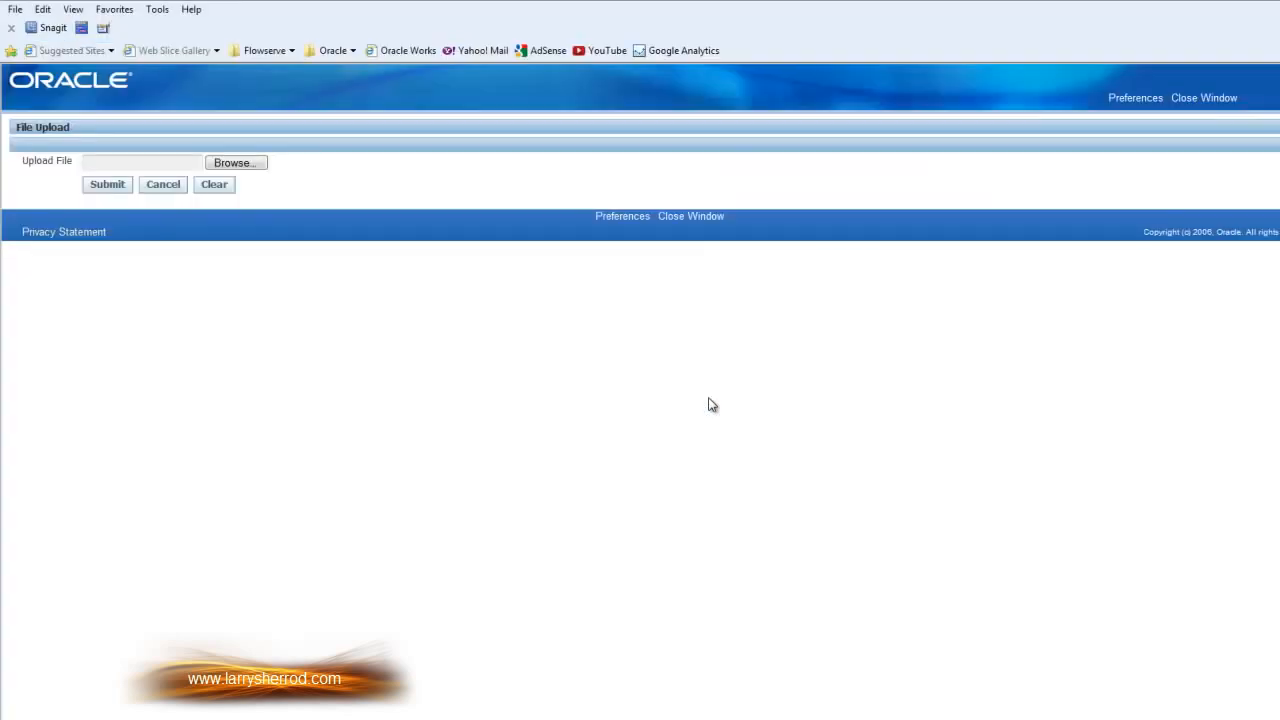
left_click(255, 163)
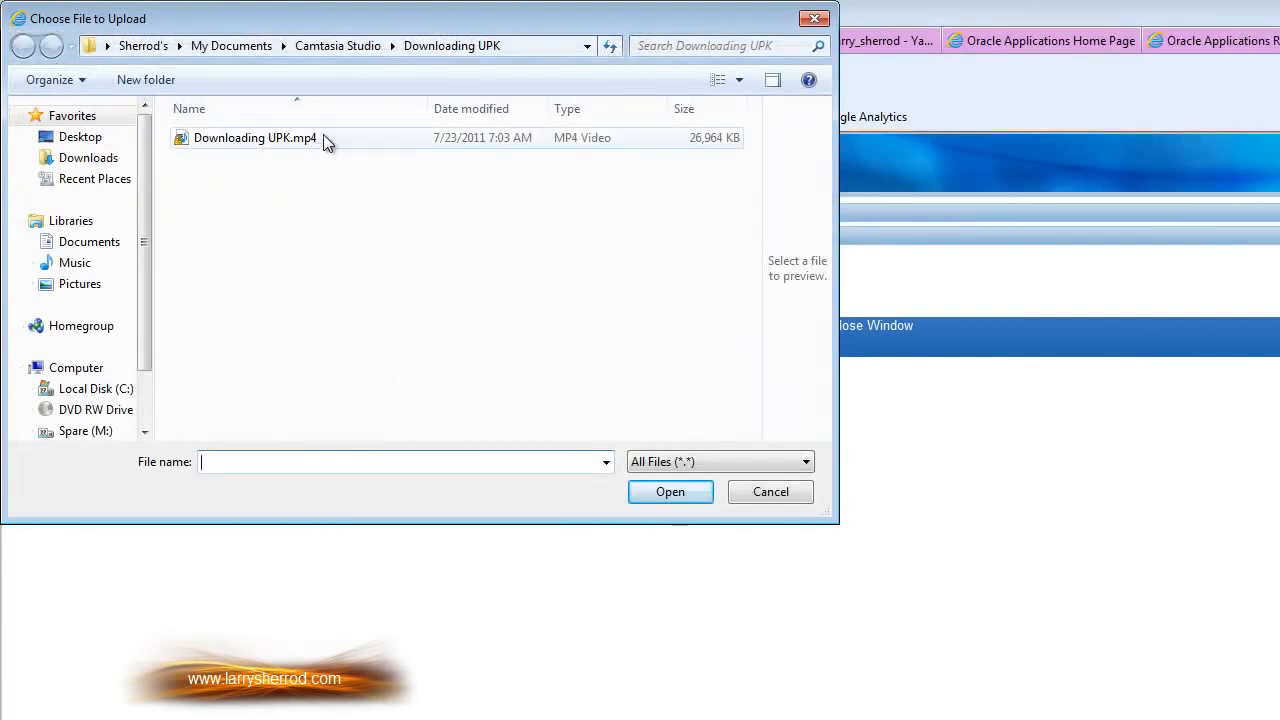
left_click(363, 45)
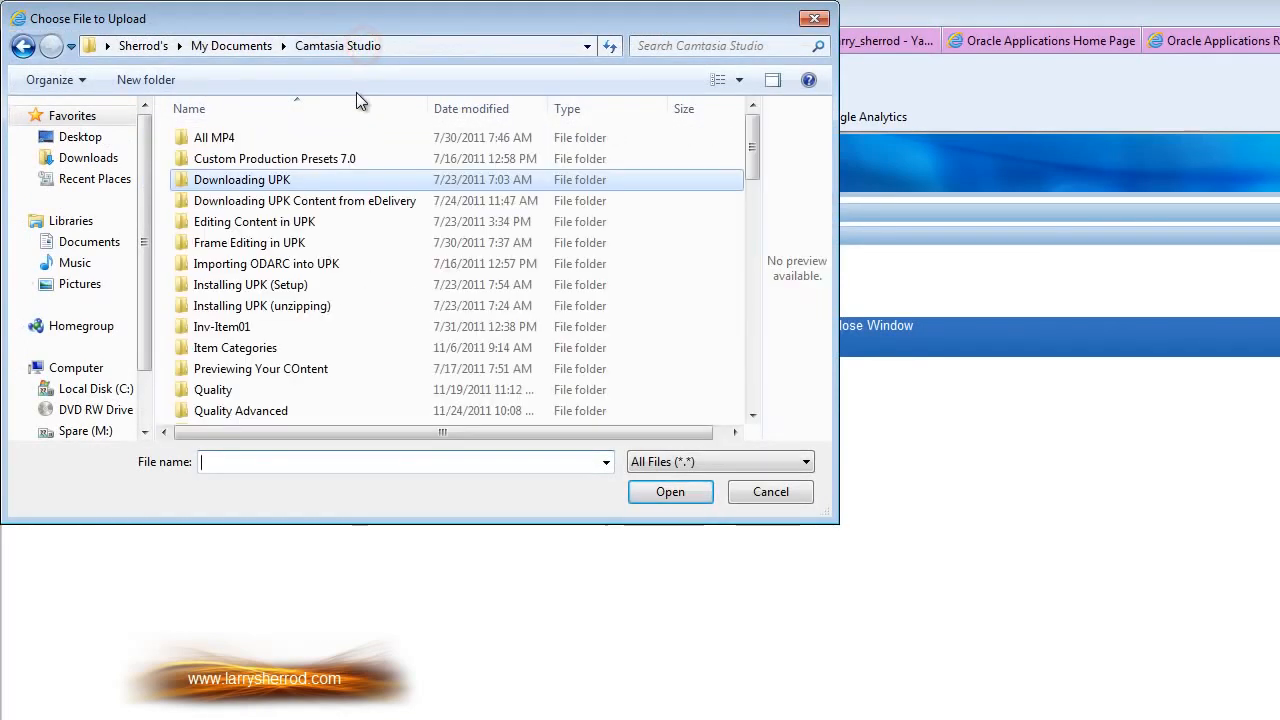
left_click(240, 45)
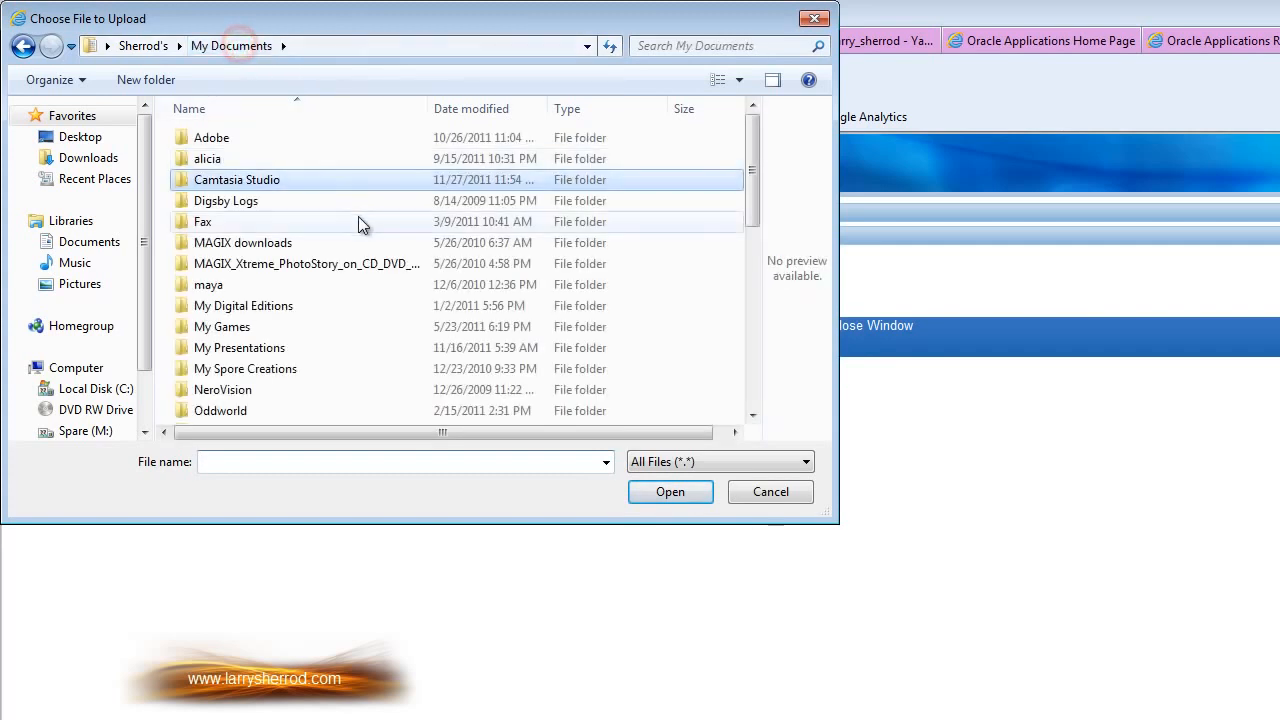
left_click_drag(753, 188, 752, 286)
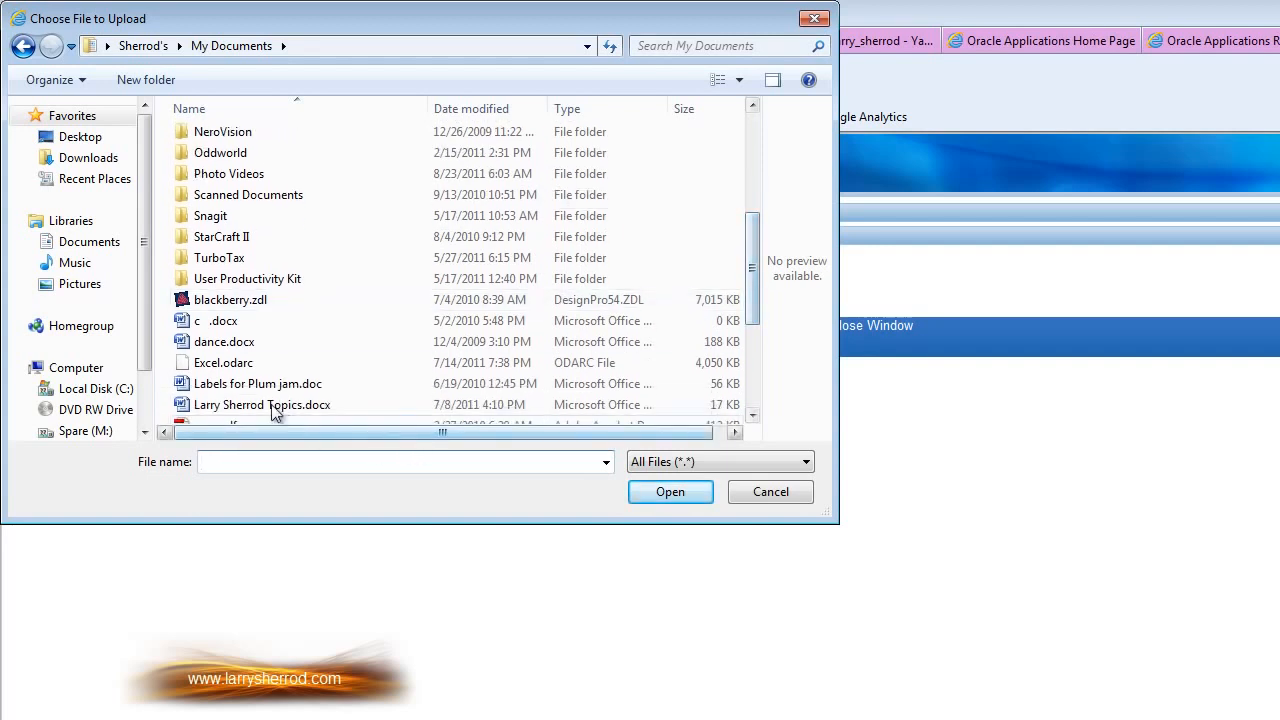
left_click(212, 388)
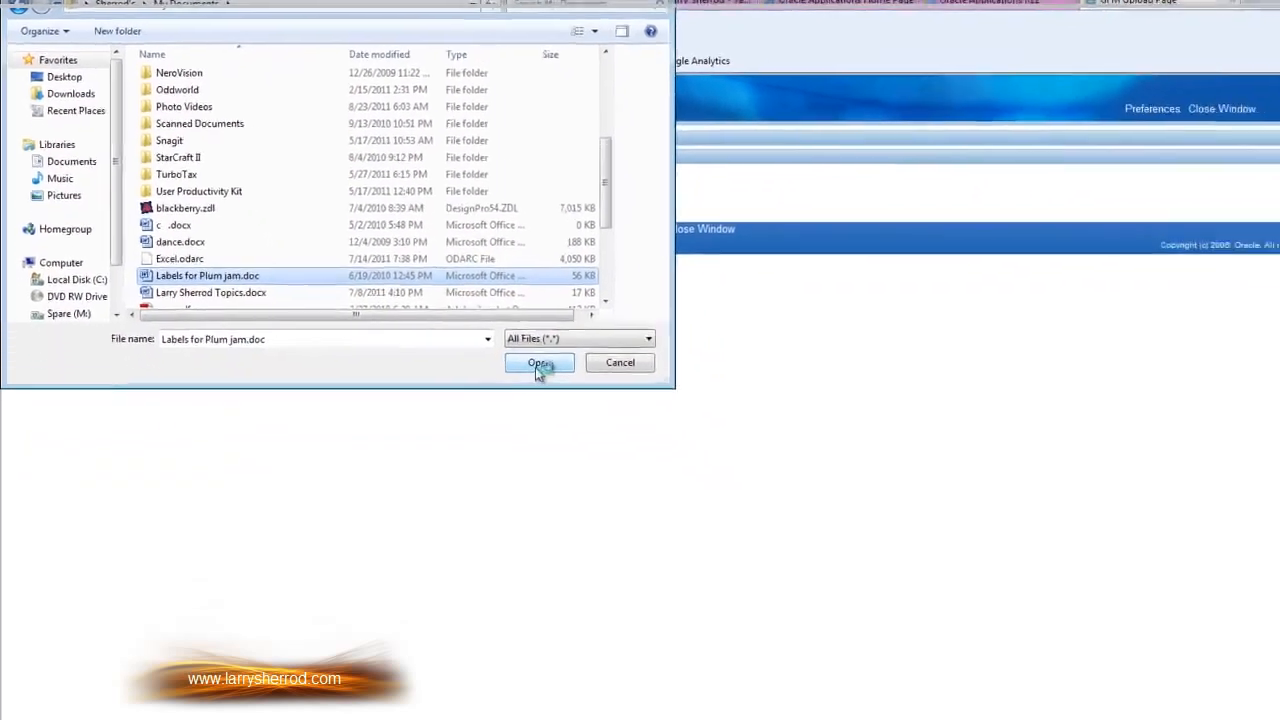
left_click(538, 366)
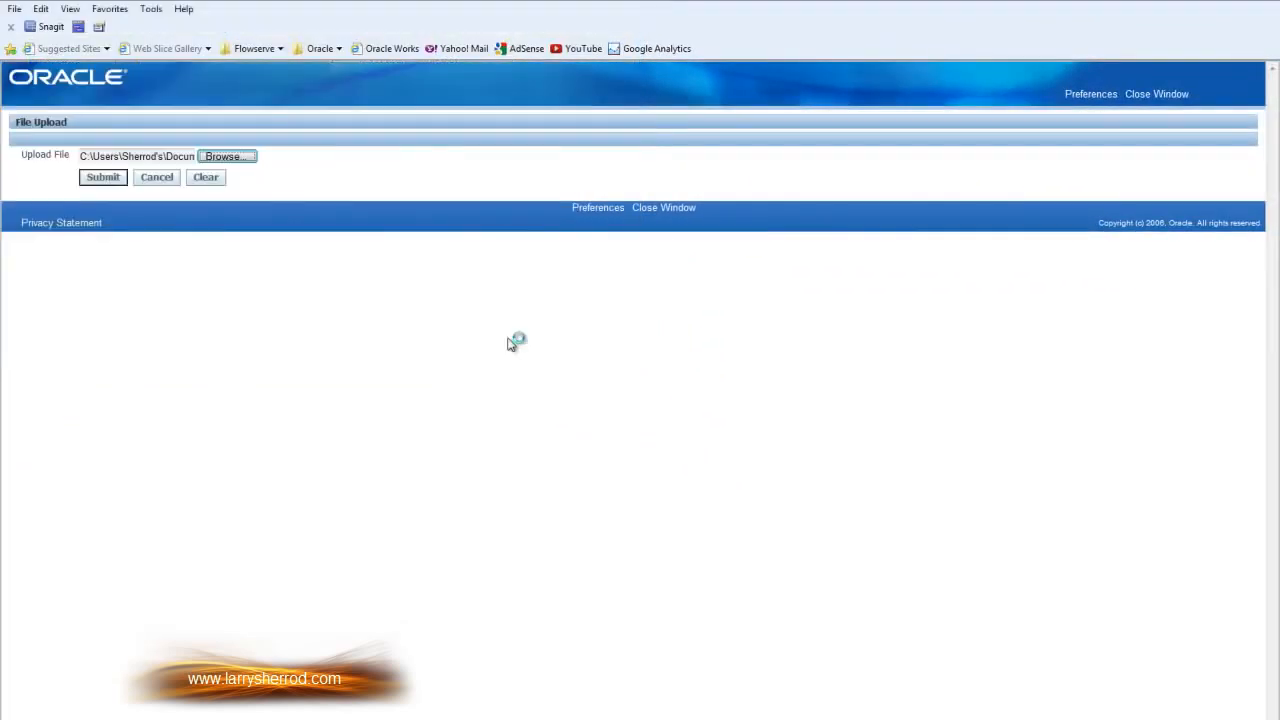
Submit the file upload, confirm in the attachments form that it succeeded, and close the bill's attachments.
left_click(101, 180)
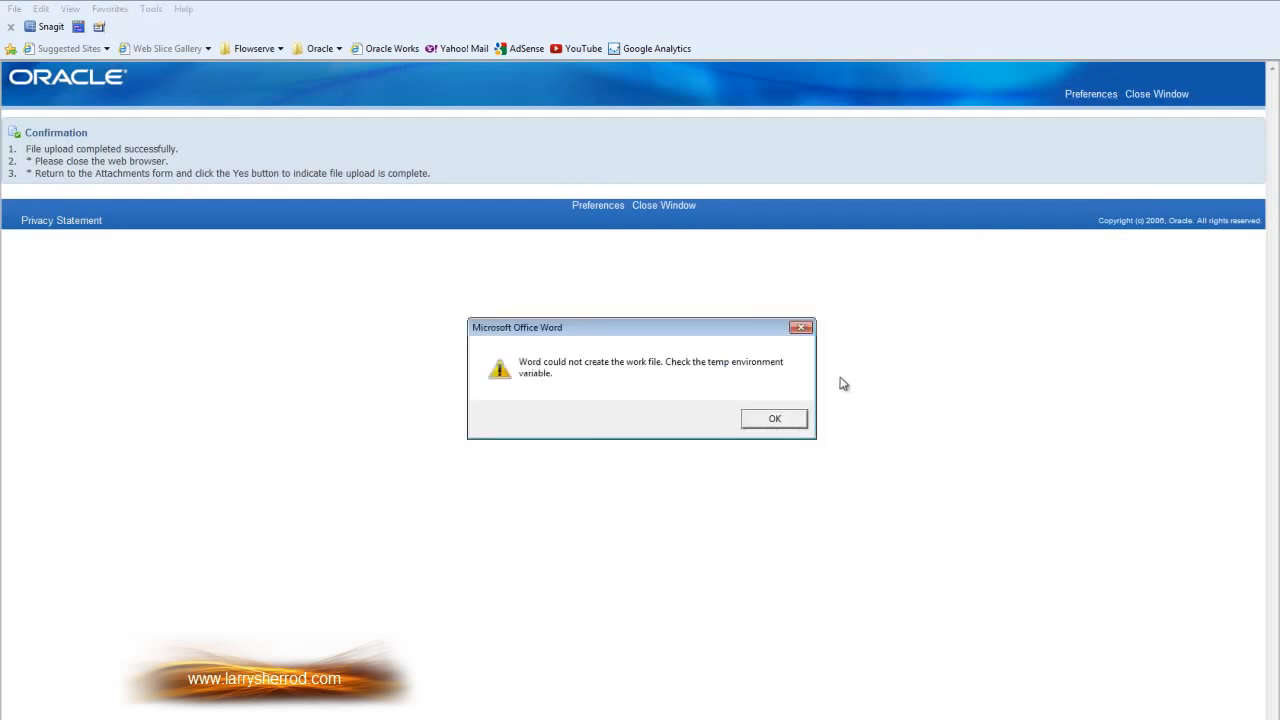
left_click(775, 419)
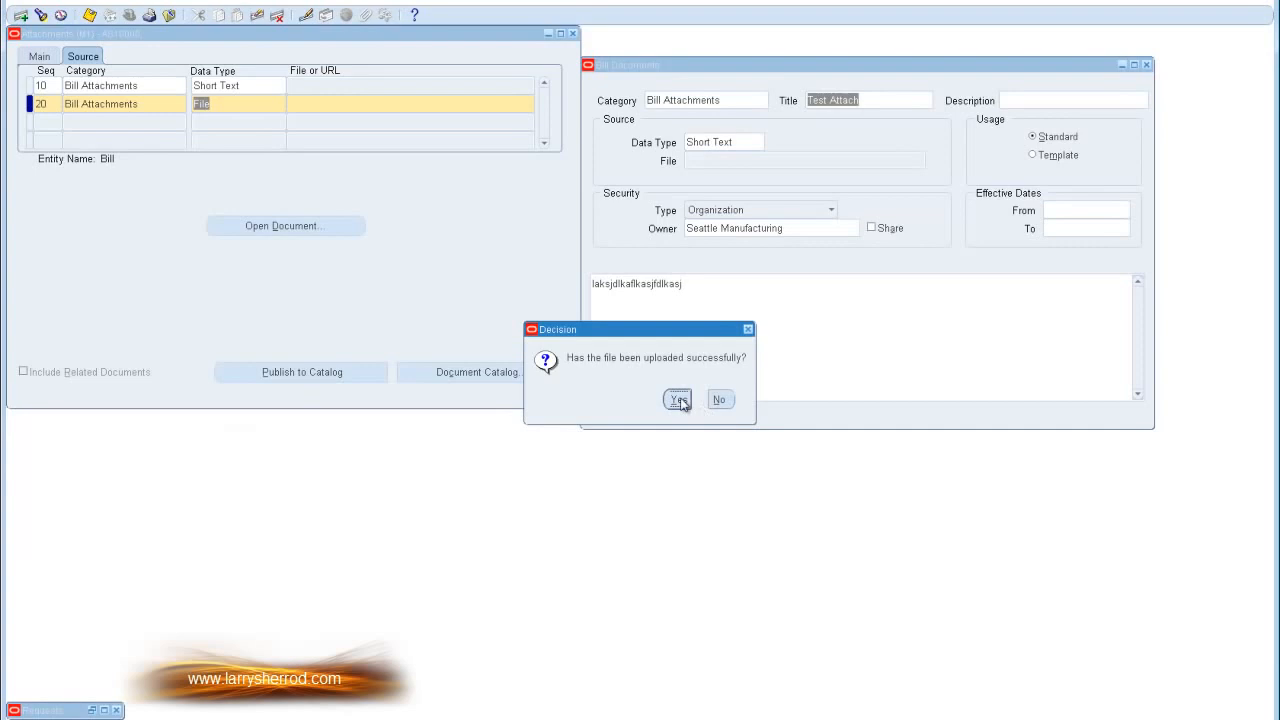
left_click(681, 400)
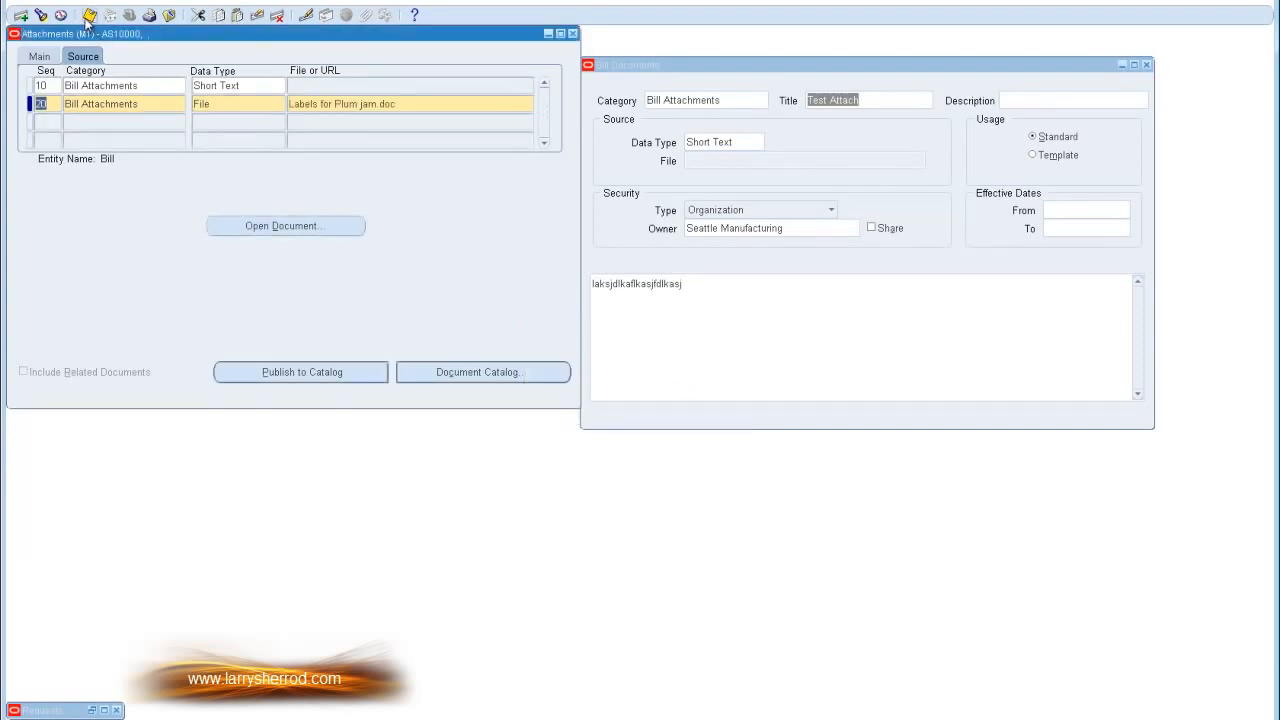
left_click(573, 34)
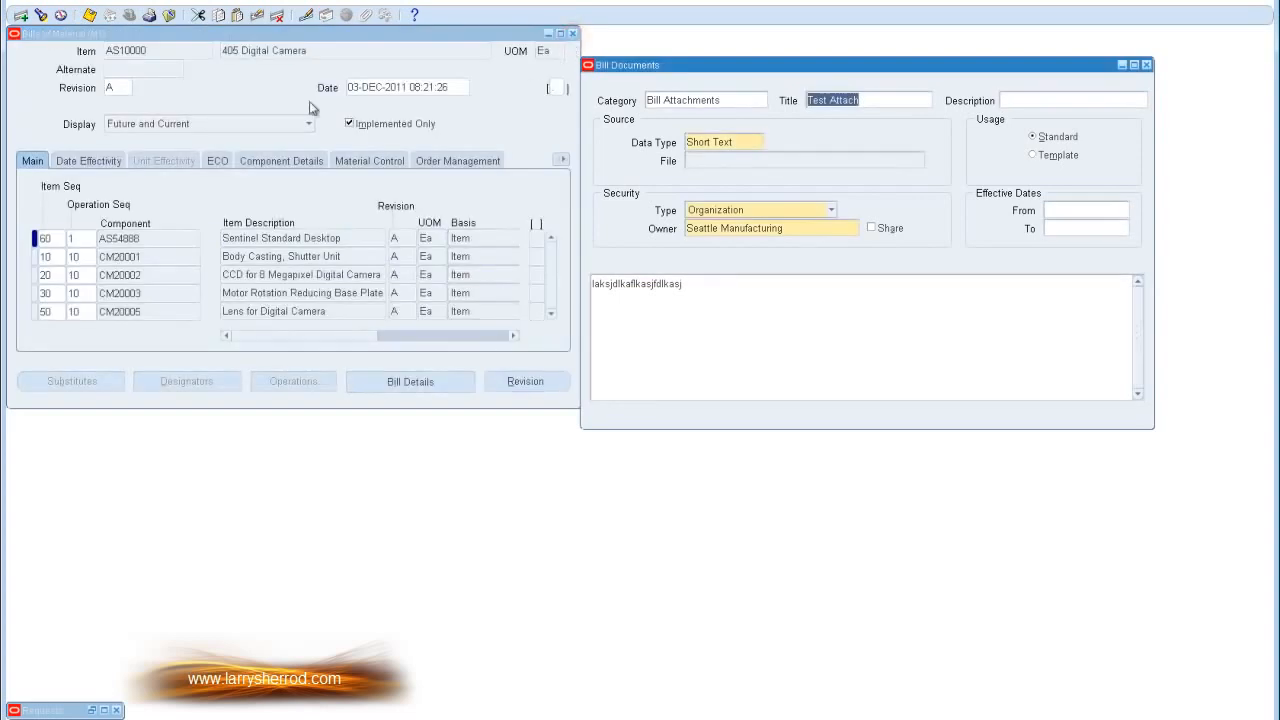
Copy the item number AS10000 from the bill, and close the bill, summary and find windows.
left_click(155, 50)
right_click(155, 50)
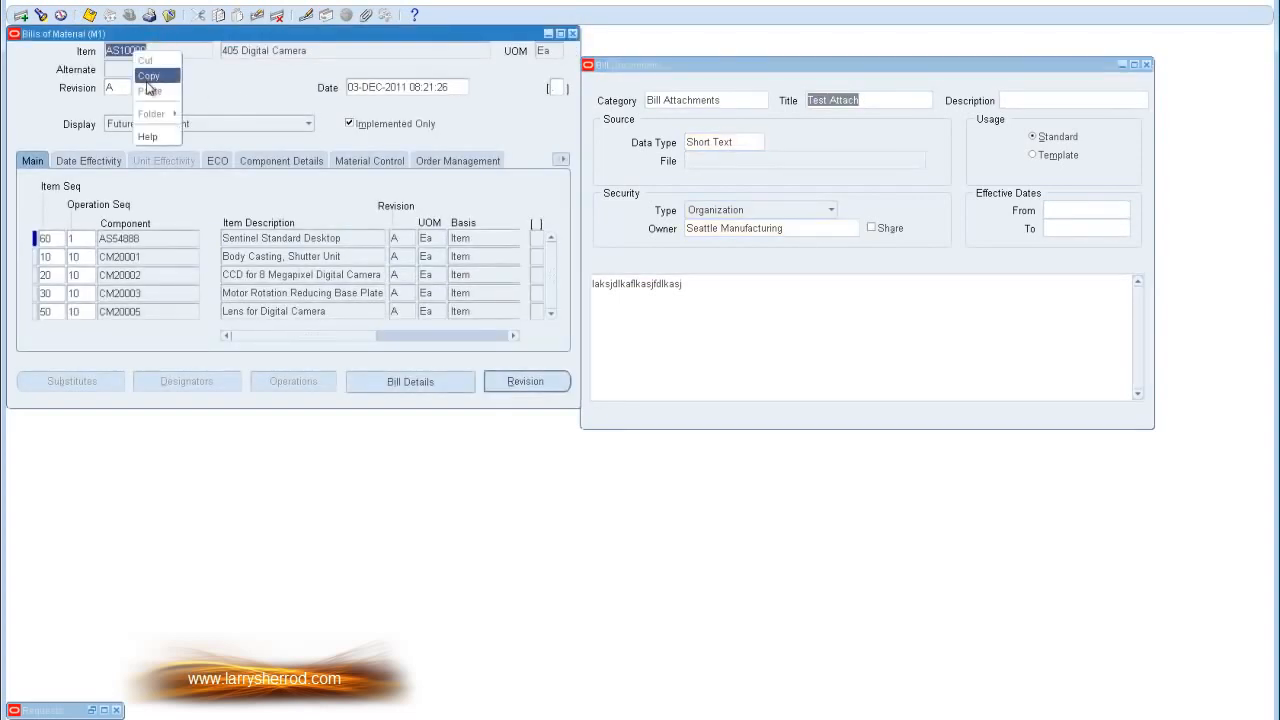
left_click(144, 78)
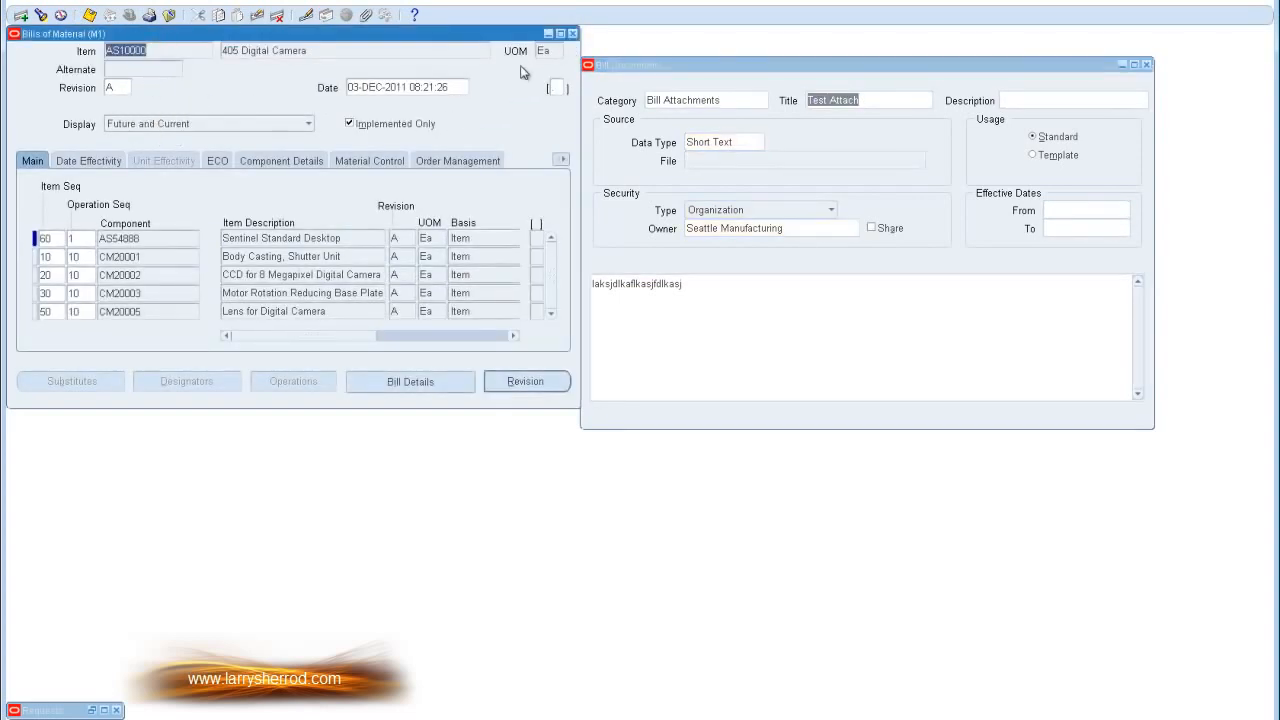
left_click(573, 34)
left_click(573, 57)
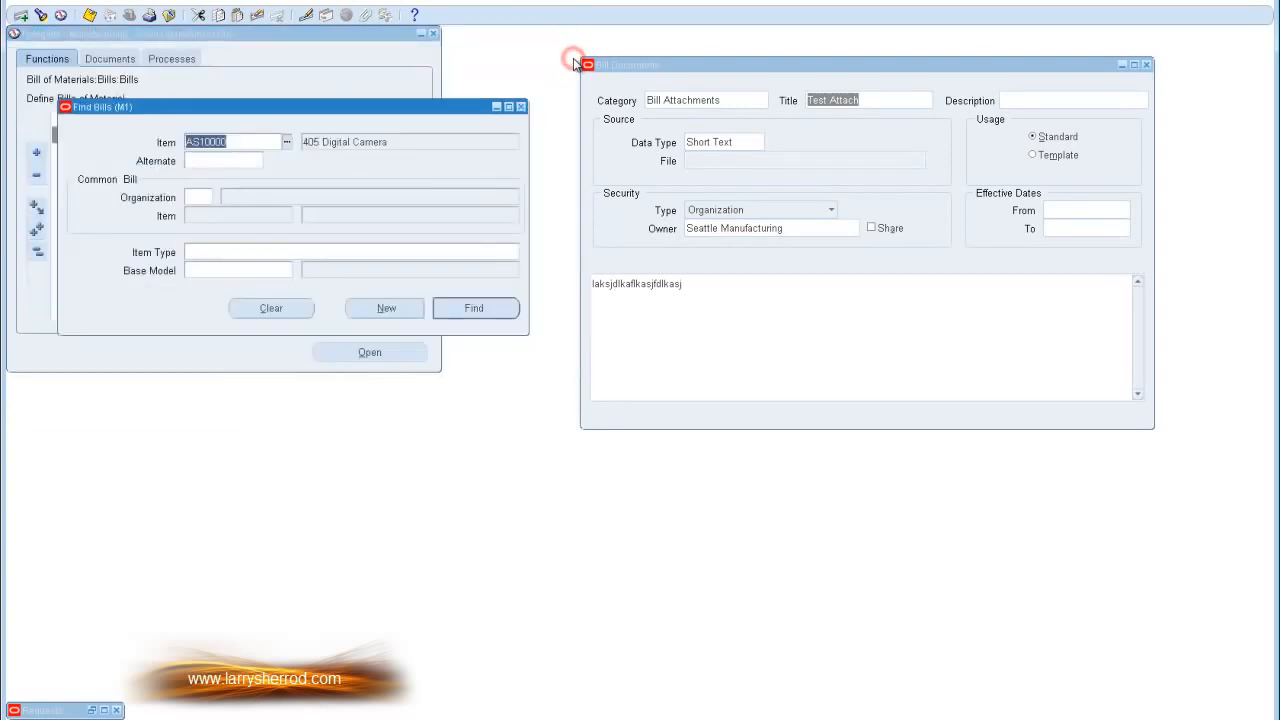
left_click(521, 109)
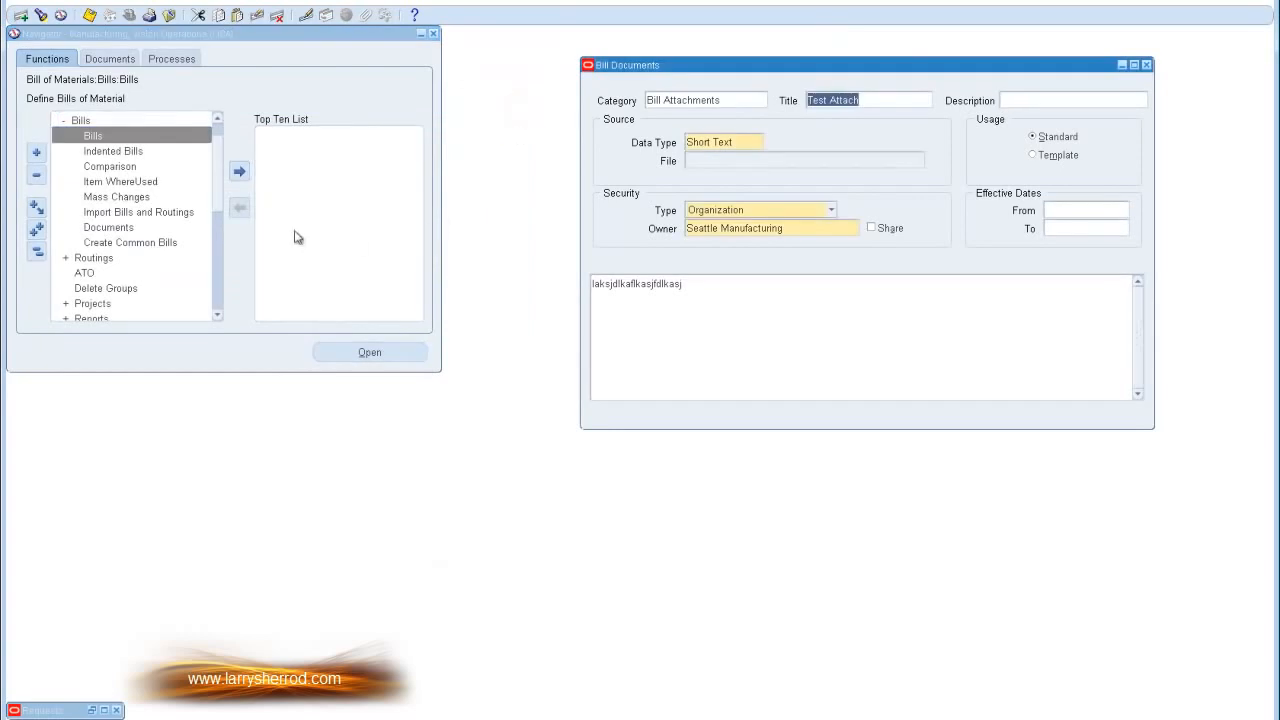
Reopen the Bills function, find item AS10000, and open its primary bill without an alternate.
left_click(153, 135)
double_click(153, 135)
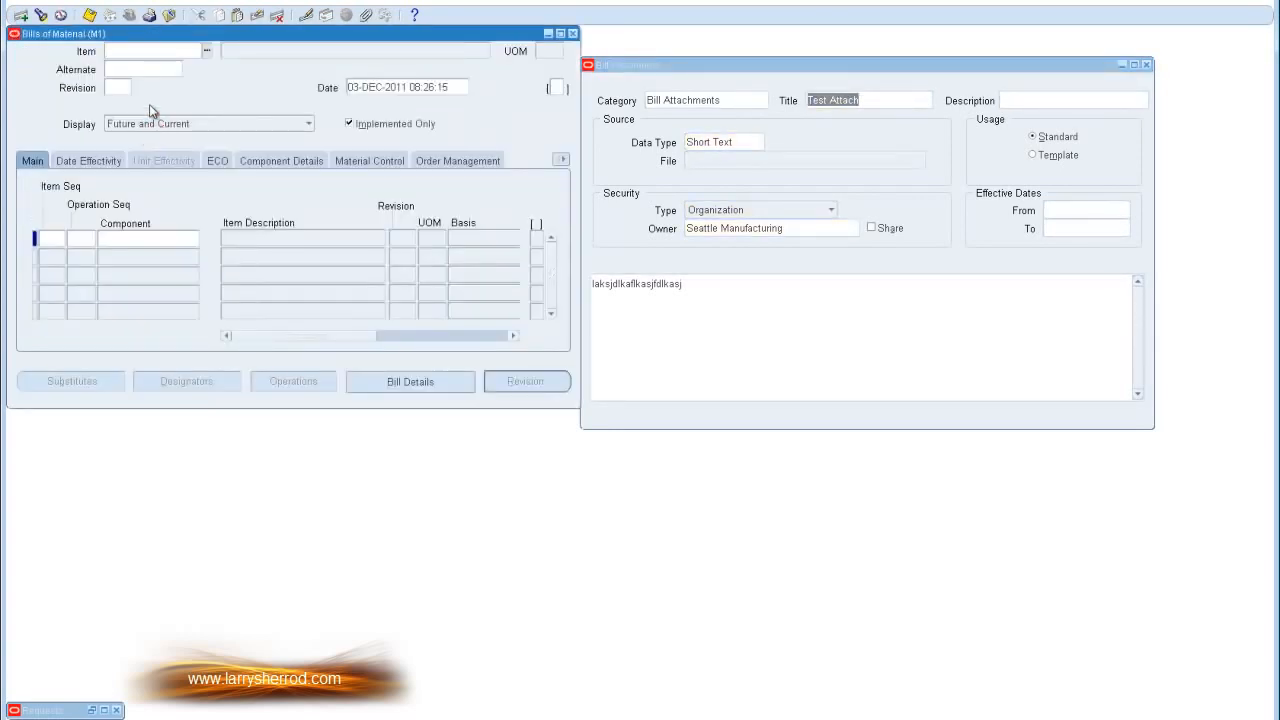
left_click(40, 15)
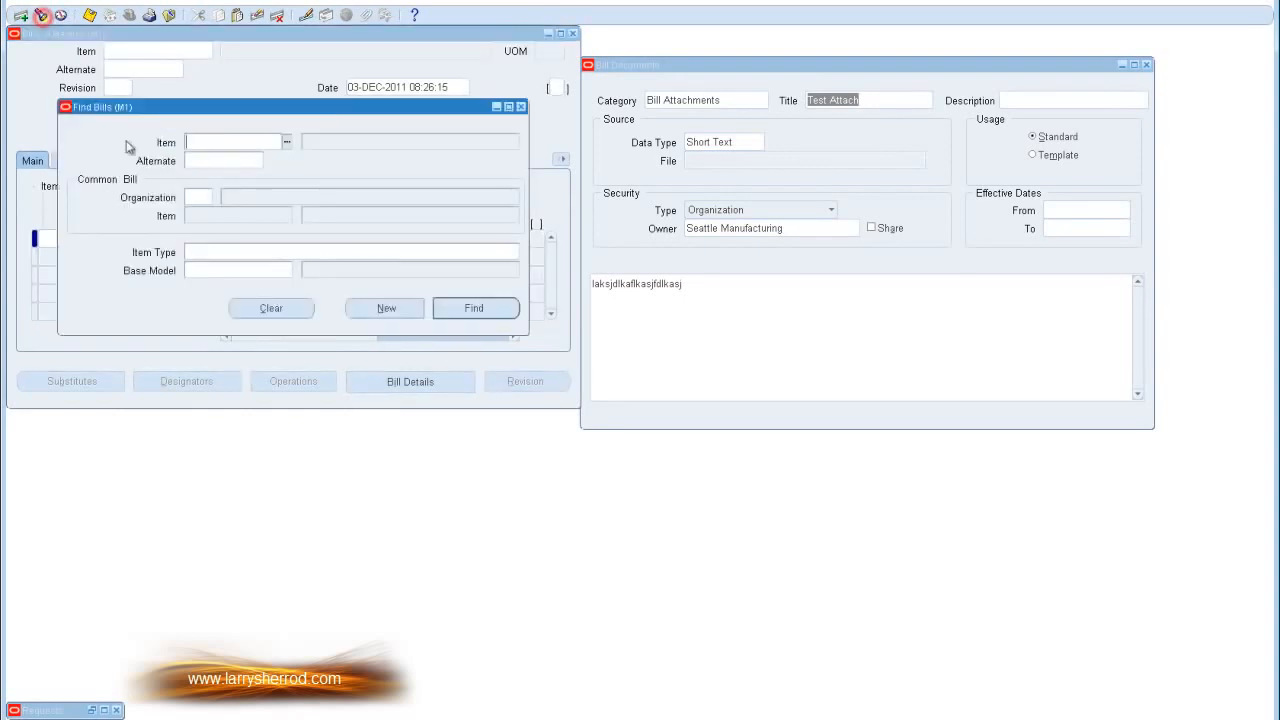
type("AS10000")
left_click(440, 308)
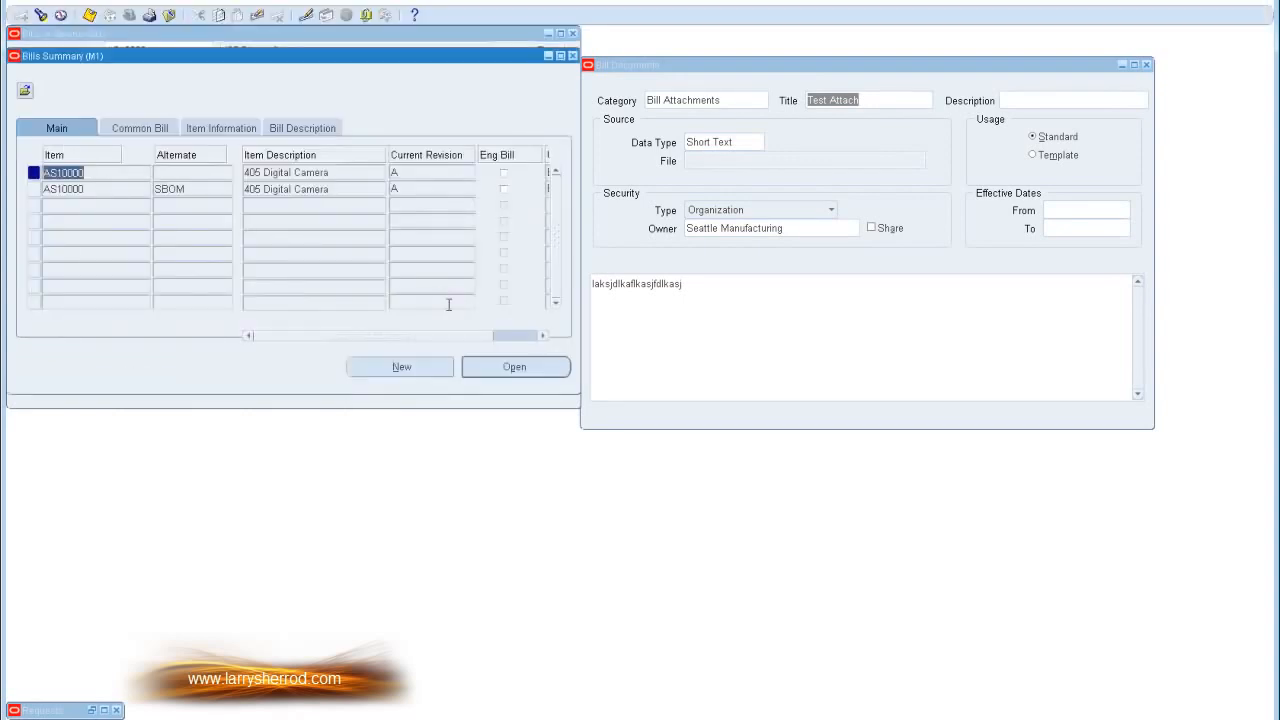
left_click(497, 368)
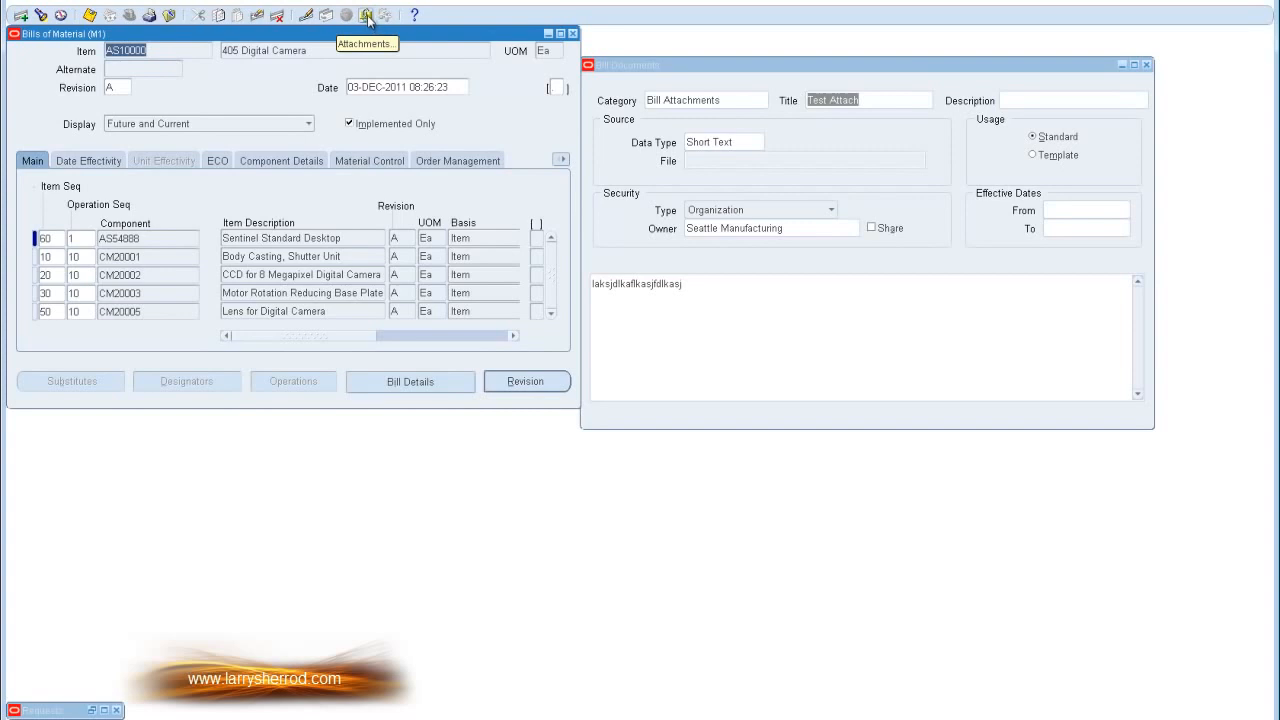
Open the attachments of the AS10000 bill, dismiss the errors, and view the Test Attach text.
left_click(367, 18)
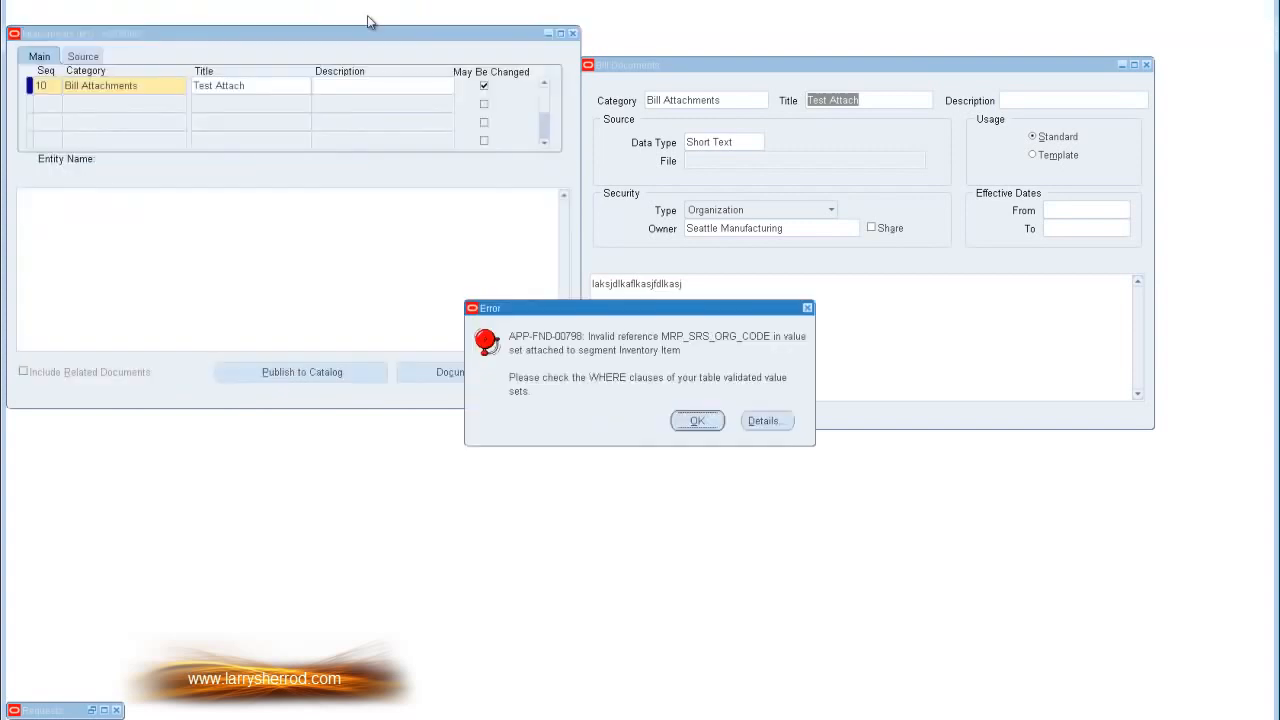
left_click(689, 428)
left_click(689, 428)
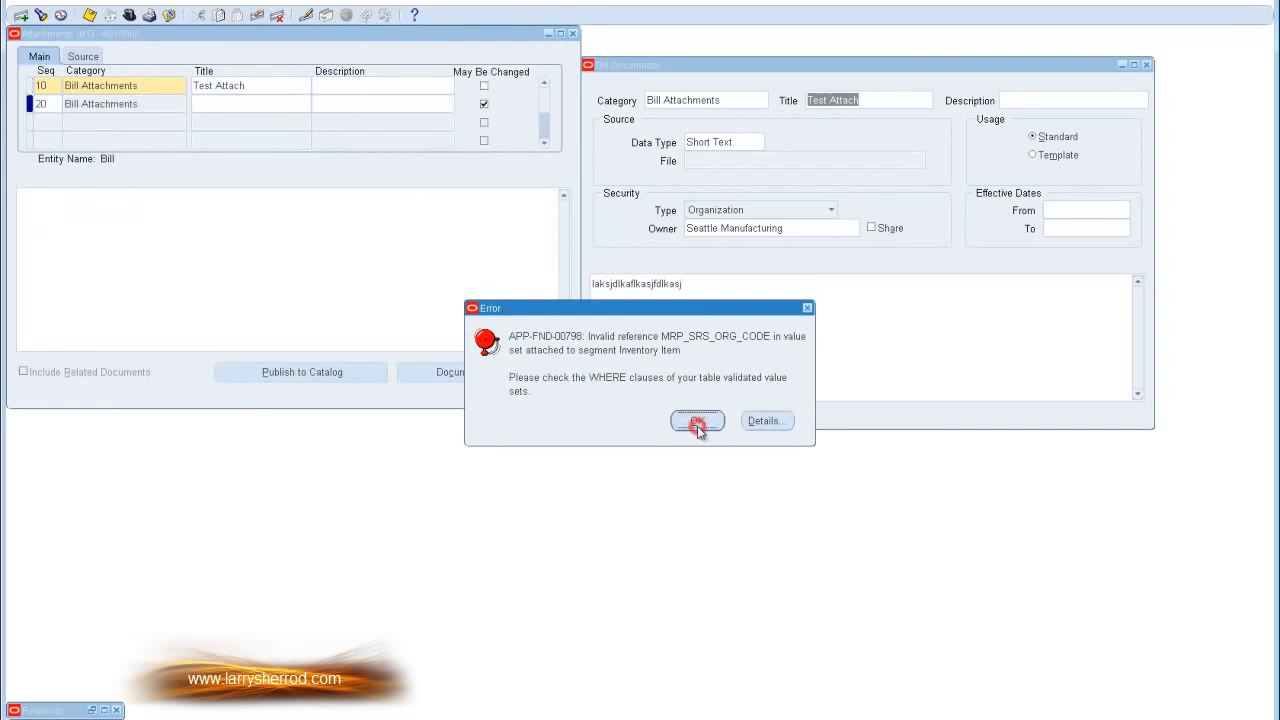
left_click(161, 104)
left_click(164, 87)
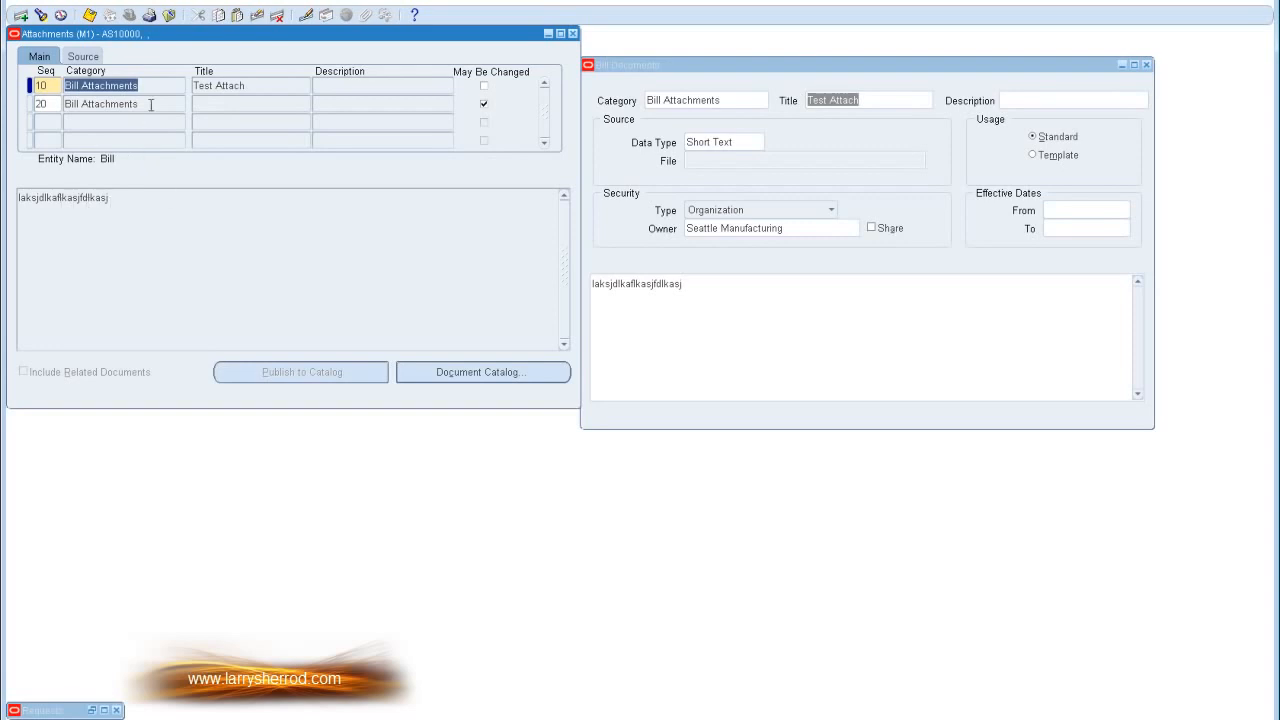
Open the file attached in row 20 in Word, close it after viewing, and review both attachment rows.
left_click(151, 104)
left_click(333, 229)
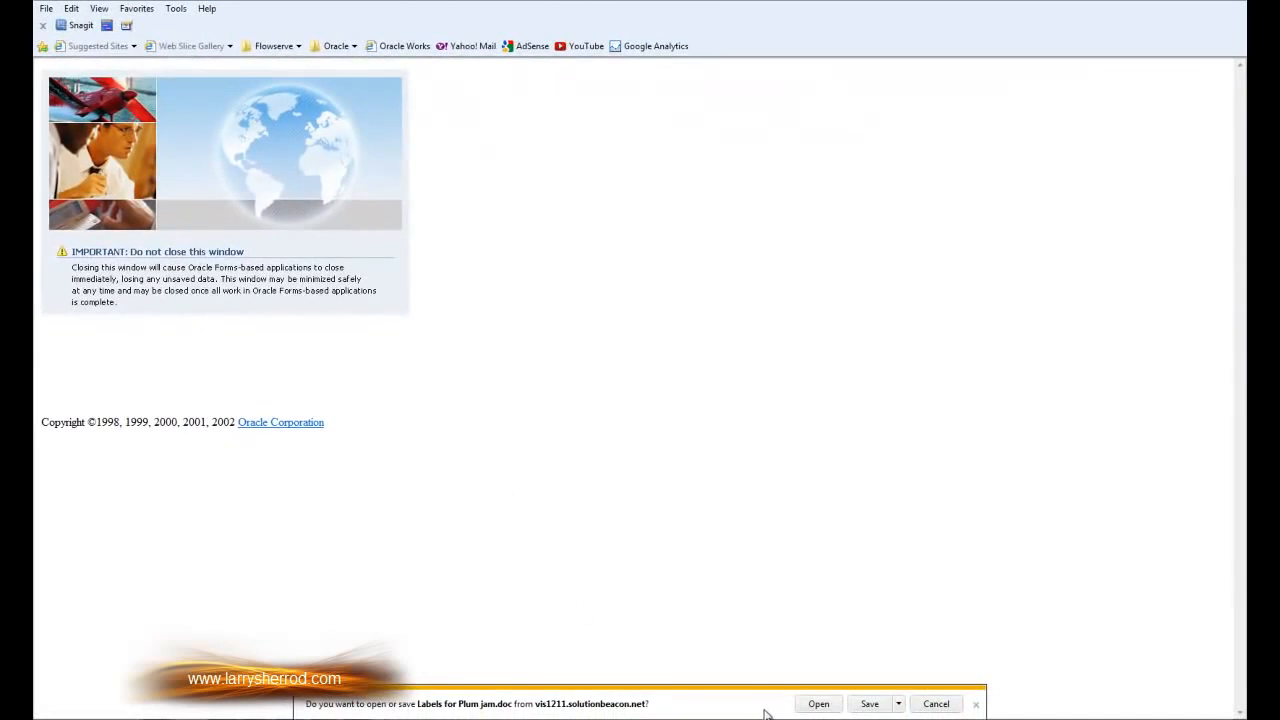
left_click(817, 704)
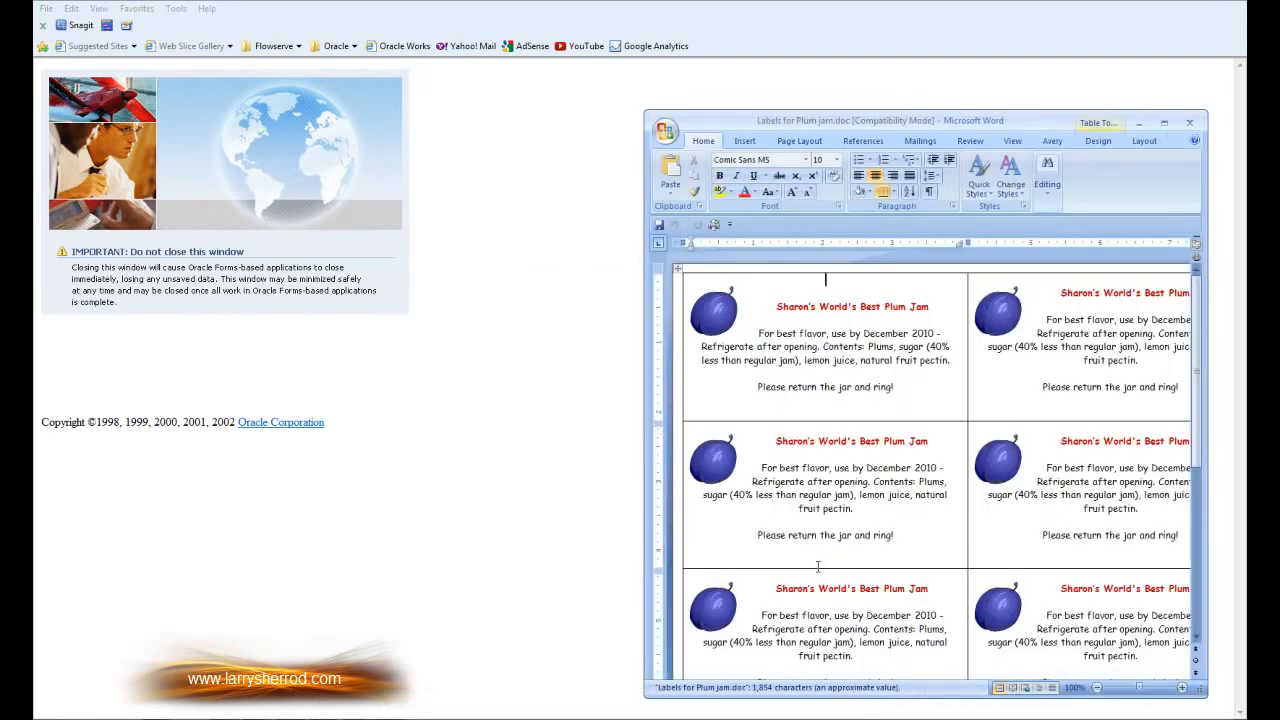
left_click(1192, 123)
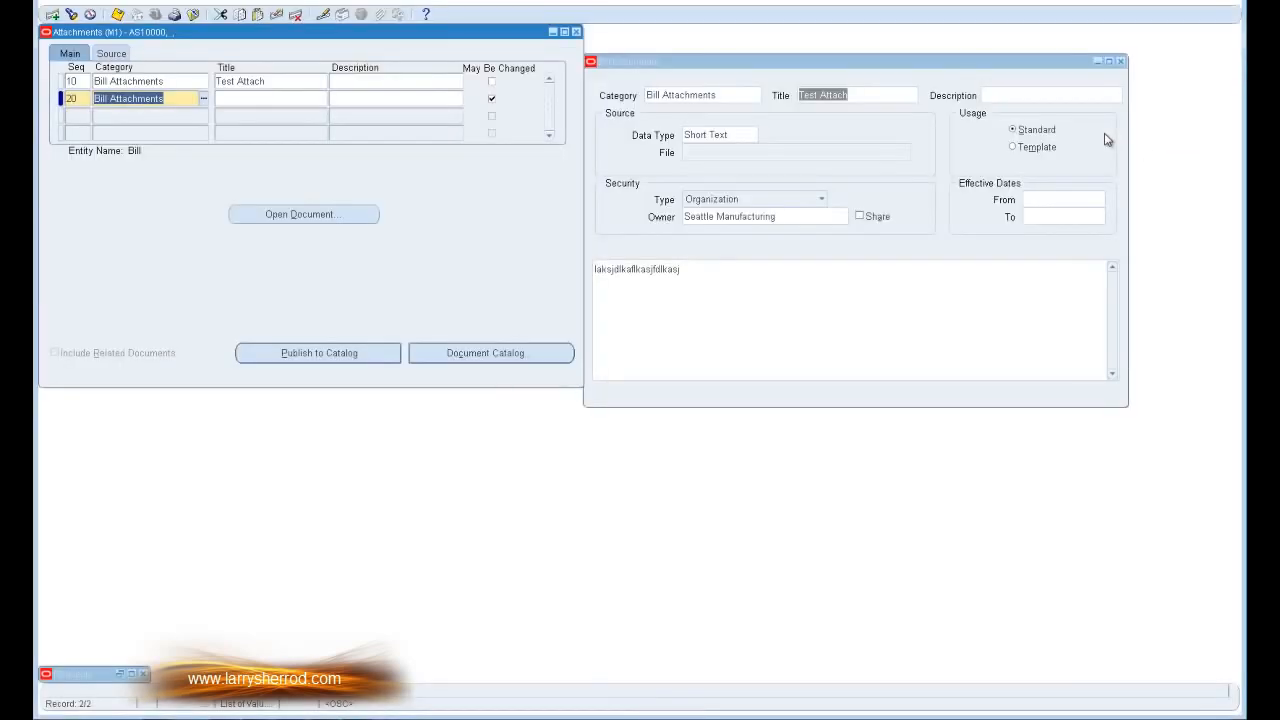
left_click(186, 81)
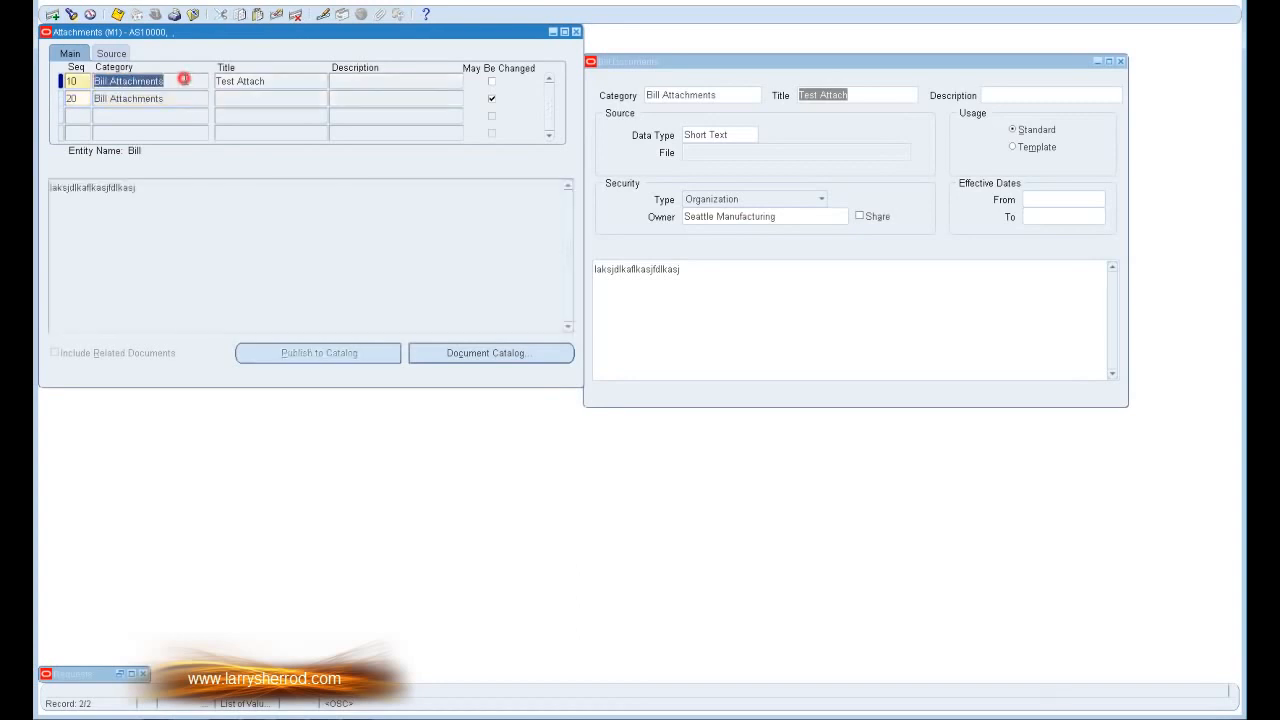
left_click(188, 95)
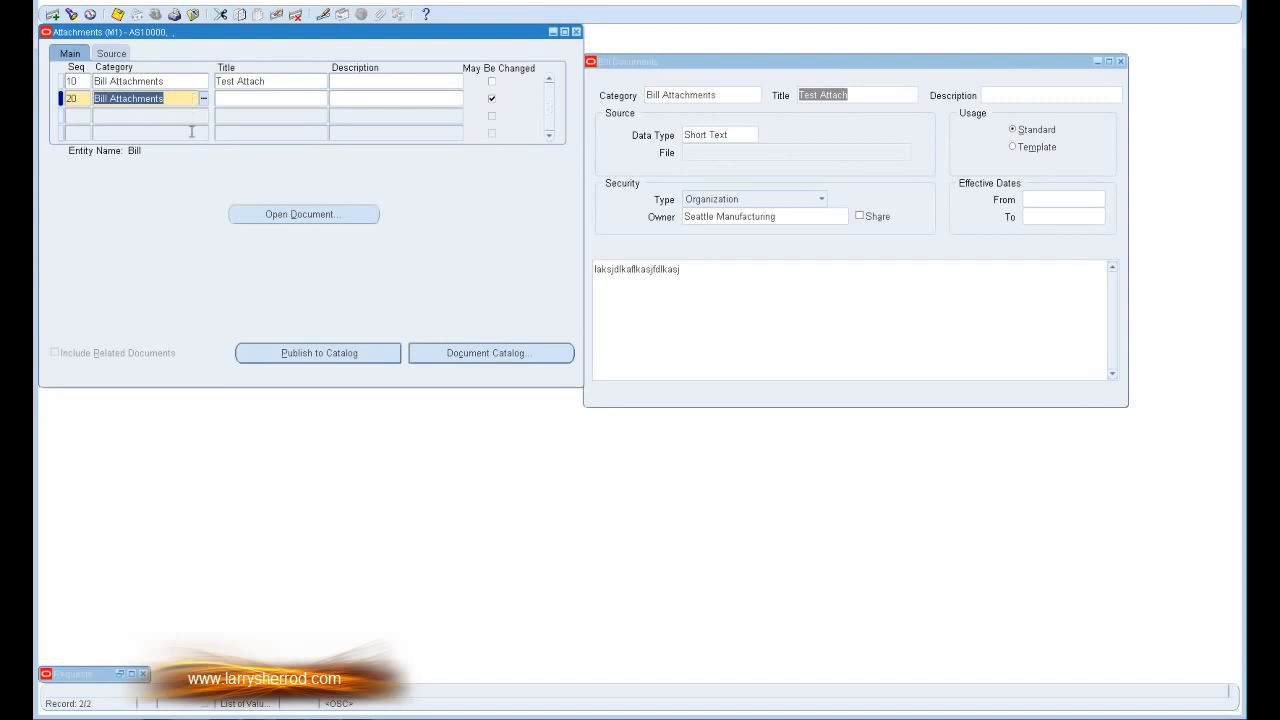
Close the bill documents, attachments, bill, summary and find windows to return to the Navigator.
left_click(1121, 61)
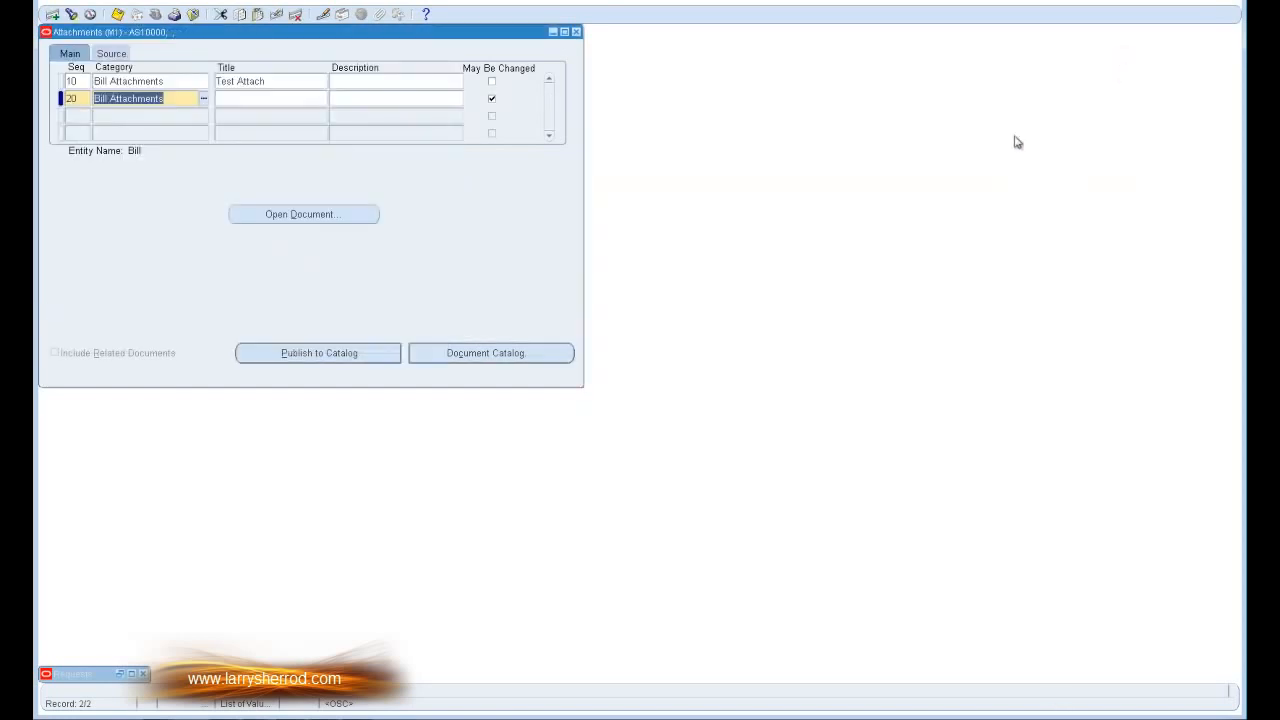
left_click(576, 33)
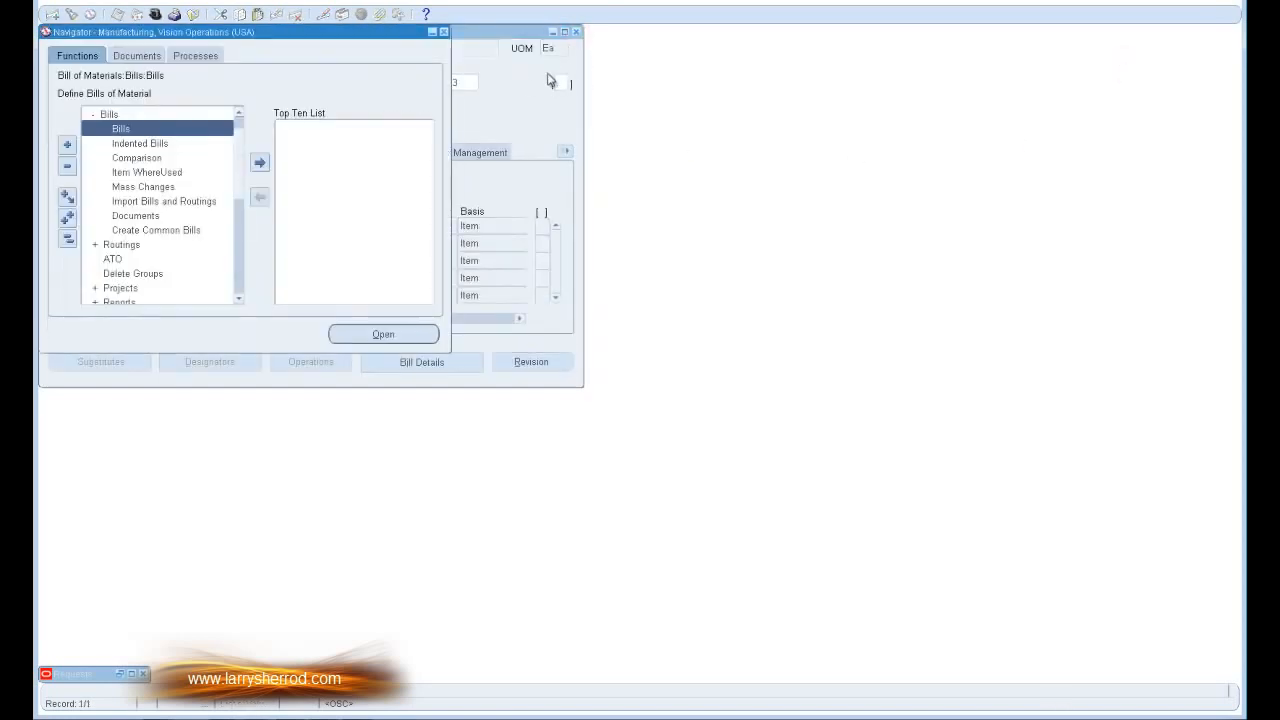
left_click(524, 75)
left_click(576, 32)
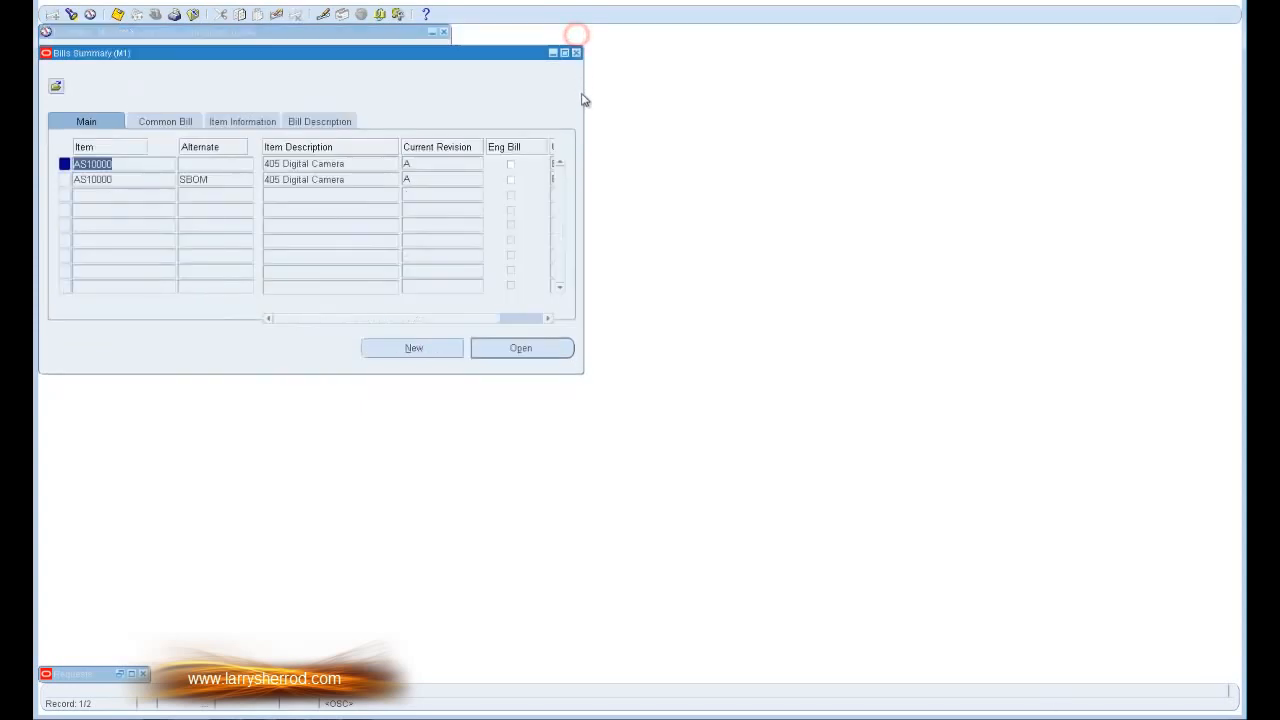
left_click(577, 50)
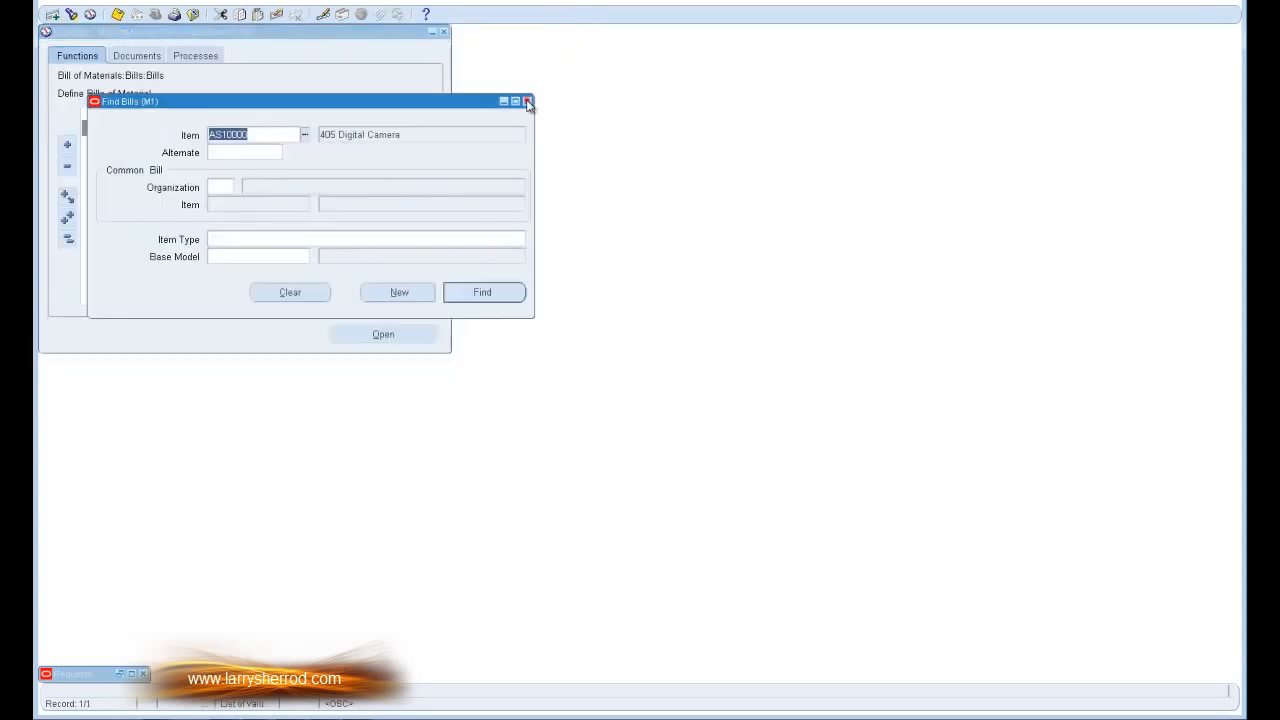
left_click(527, 101)
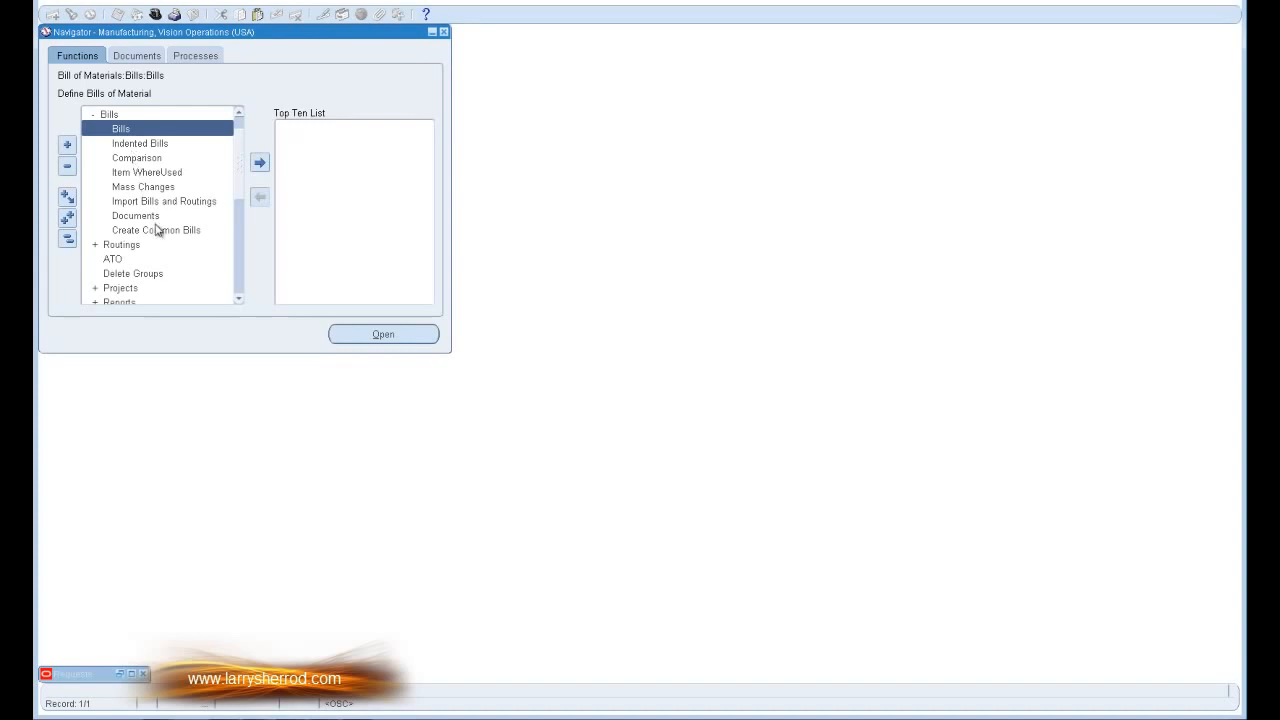
Restore the minimized Requests window and refresh the status of the Mass Change Bills of Material request.
scroll(240, 160, "up", 1)
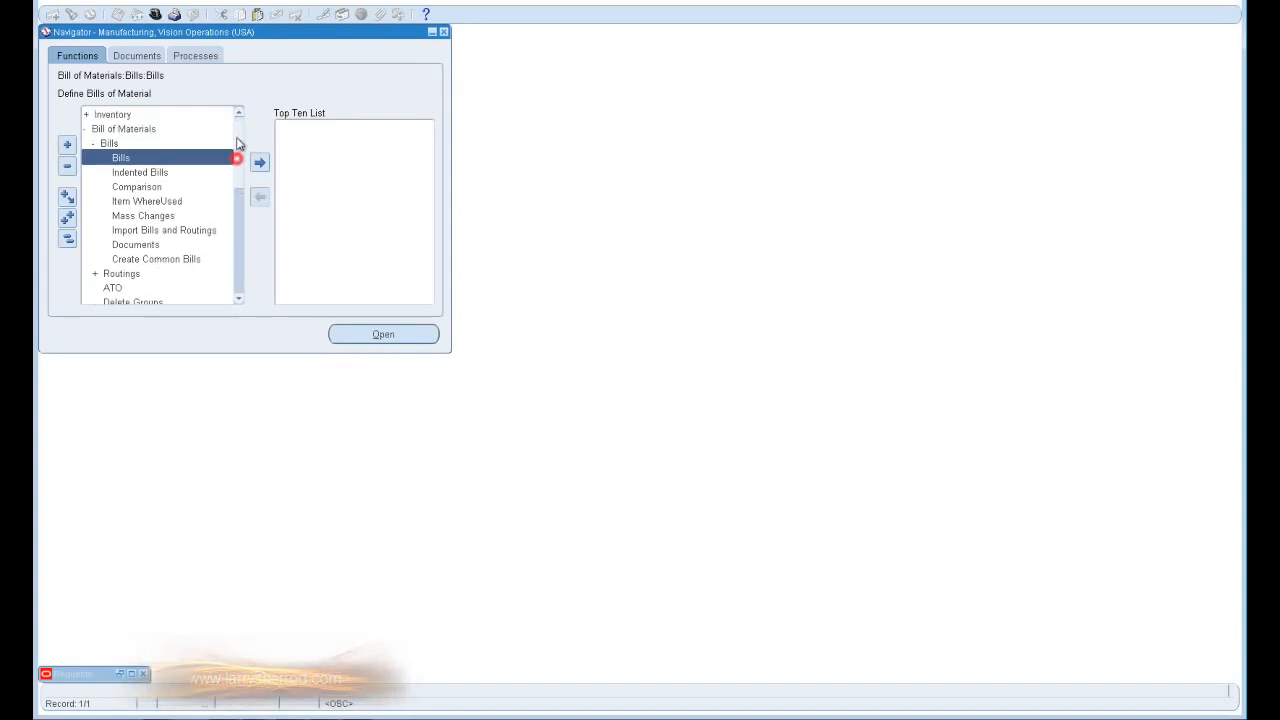
double_click(72, 676)
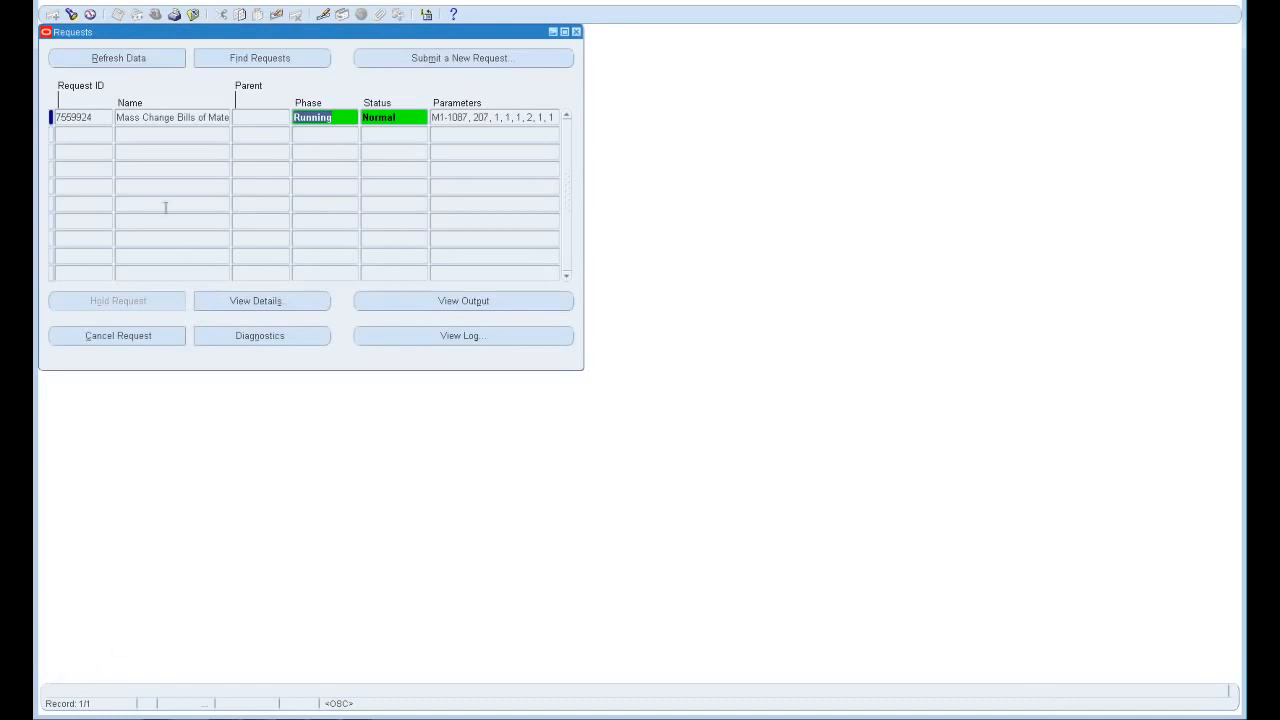
left_click(117, 59)
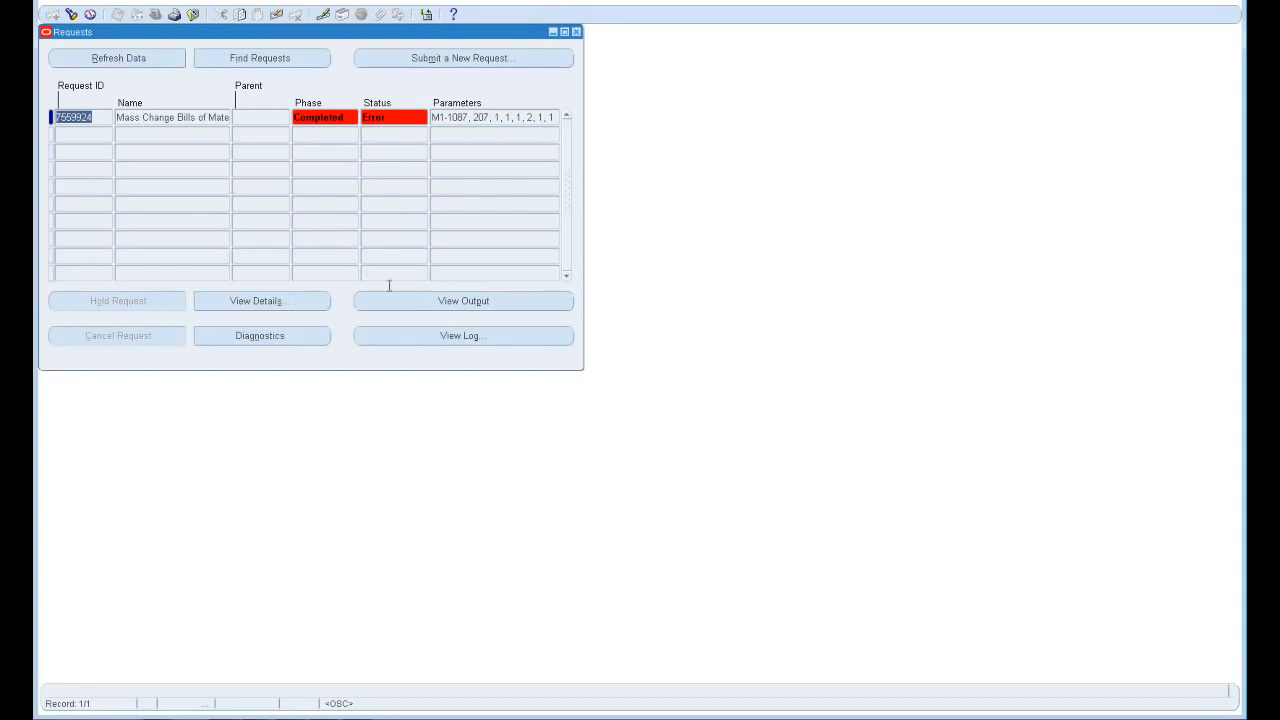
Try to view the Mass Change Bills of Material request's output, check its full name, and close the Requests window.
left_click(492, 304)
left_click_drag(118, 117, 240, 119)
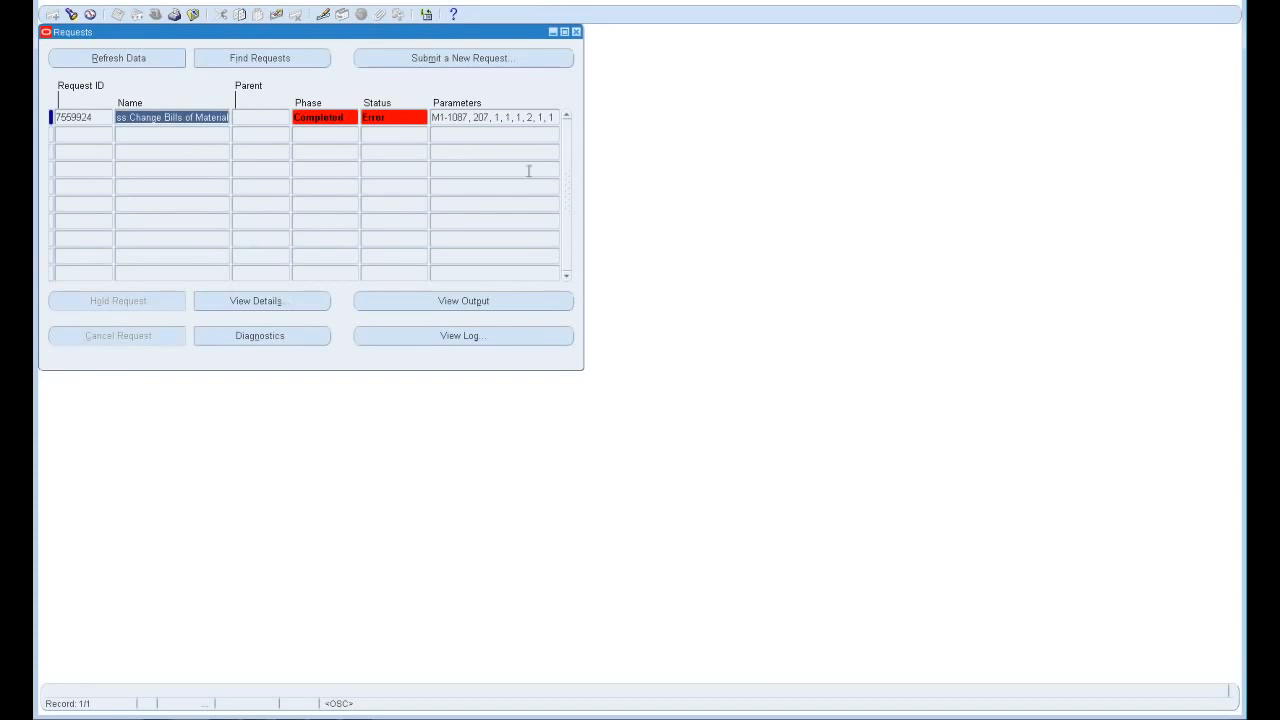
left_click(577, 32)
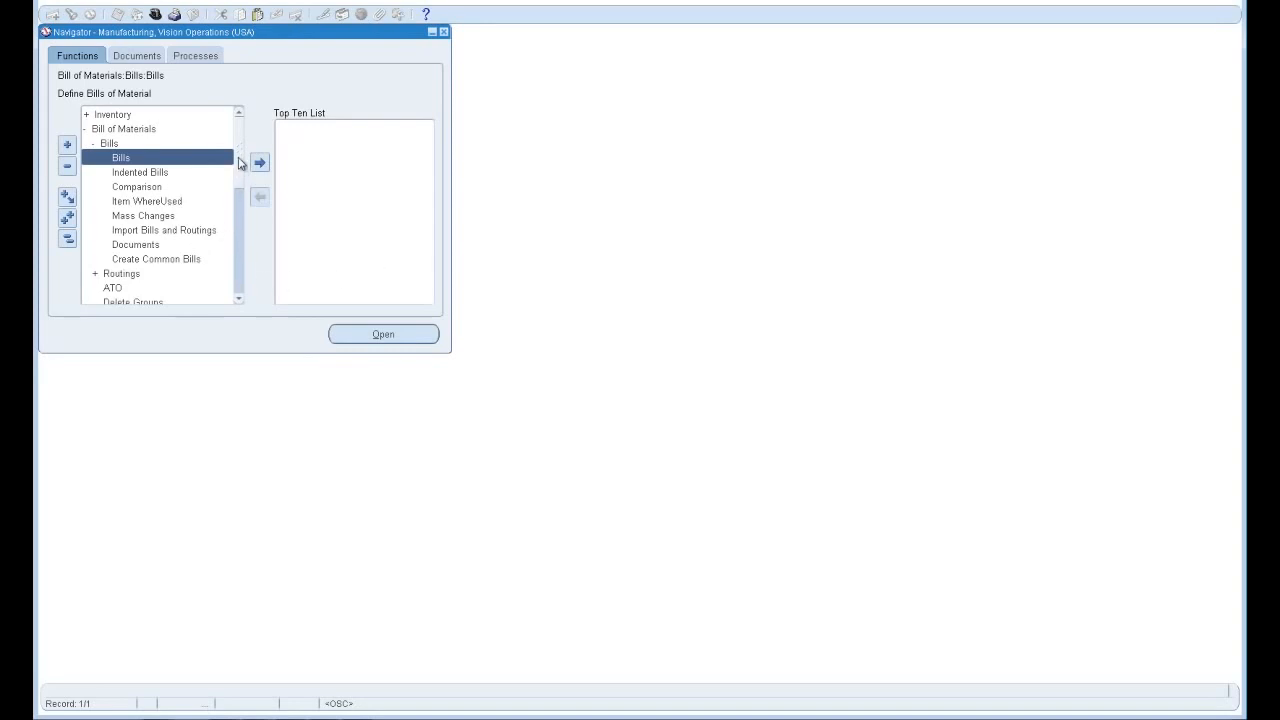
Expand the Routings group under Bill of Materials, highlight the Resources function, and return to the Bills functions.
left_click_drag(239, 163, 209, 229)
double_click(140, 217)
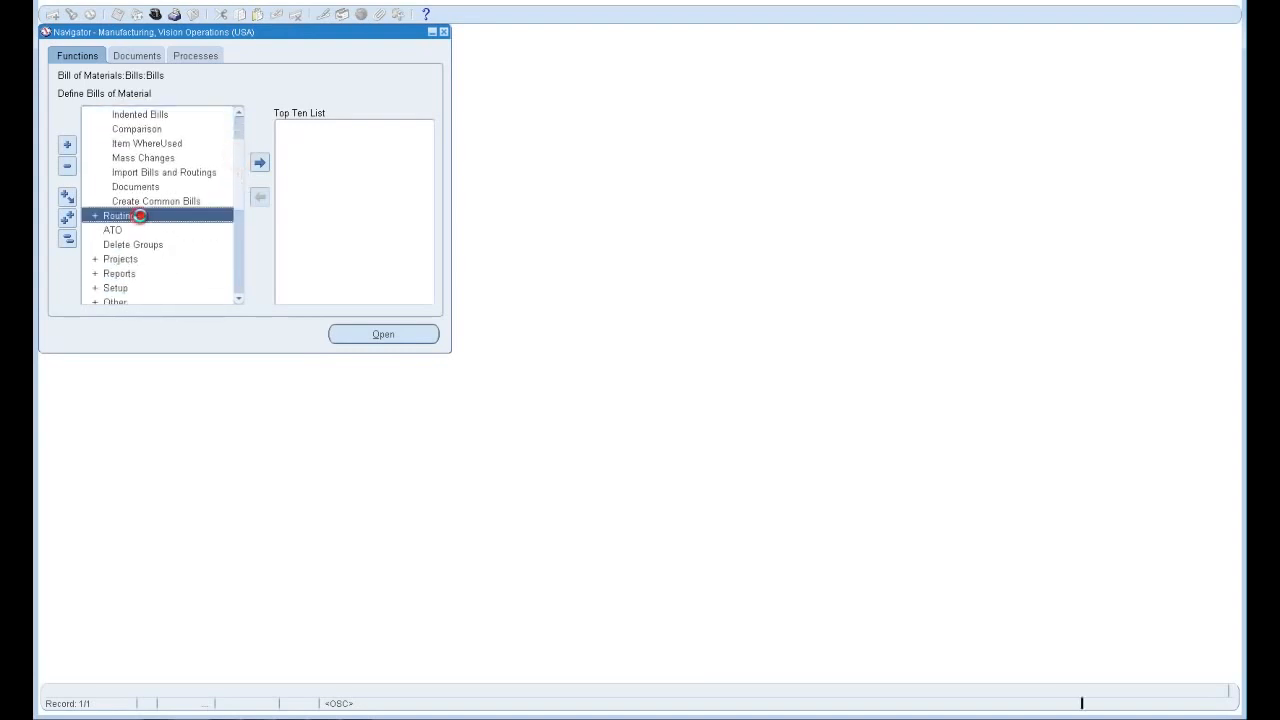
left_click_drag(236, 148, 240, 183)
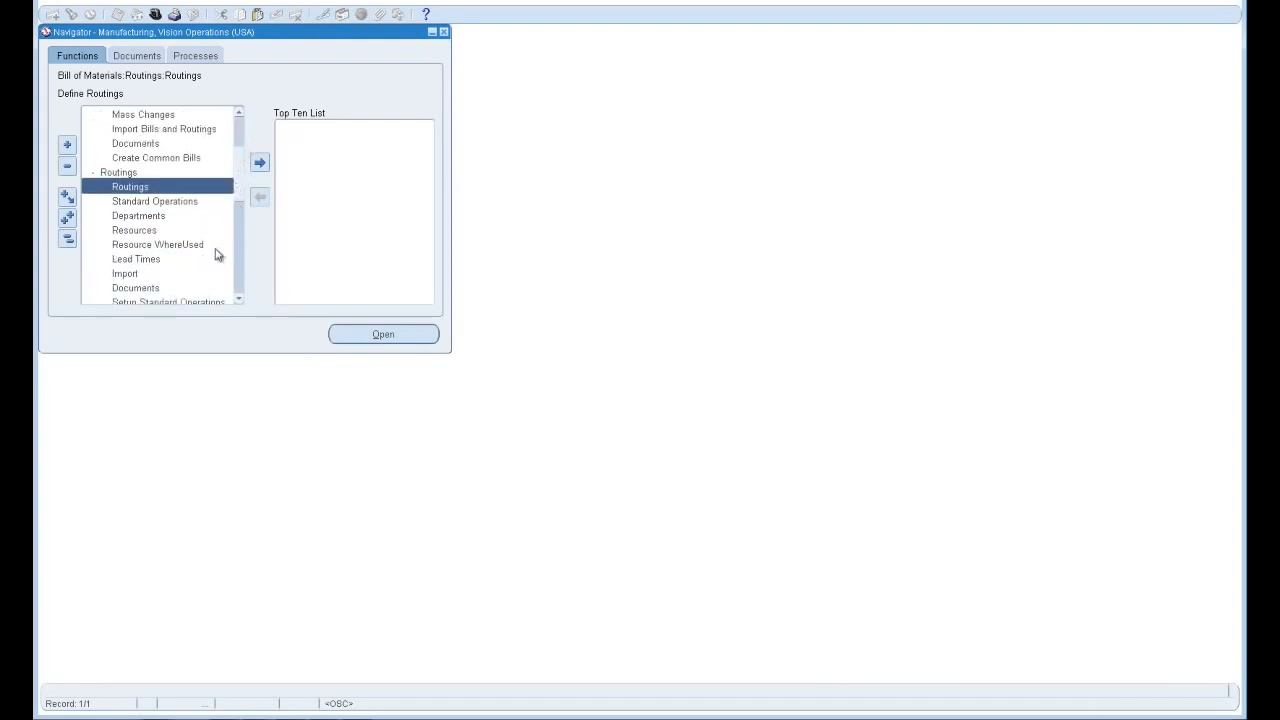
left_click(177, 216)
left_click(175, 230)
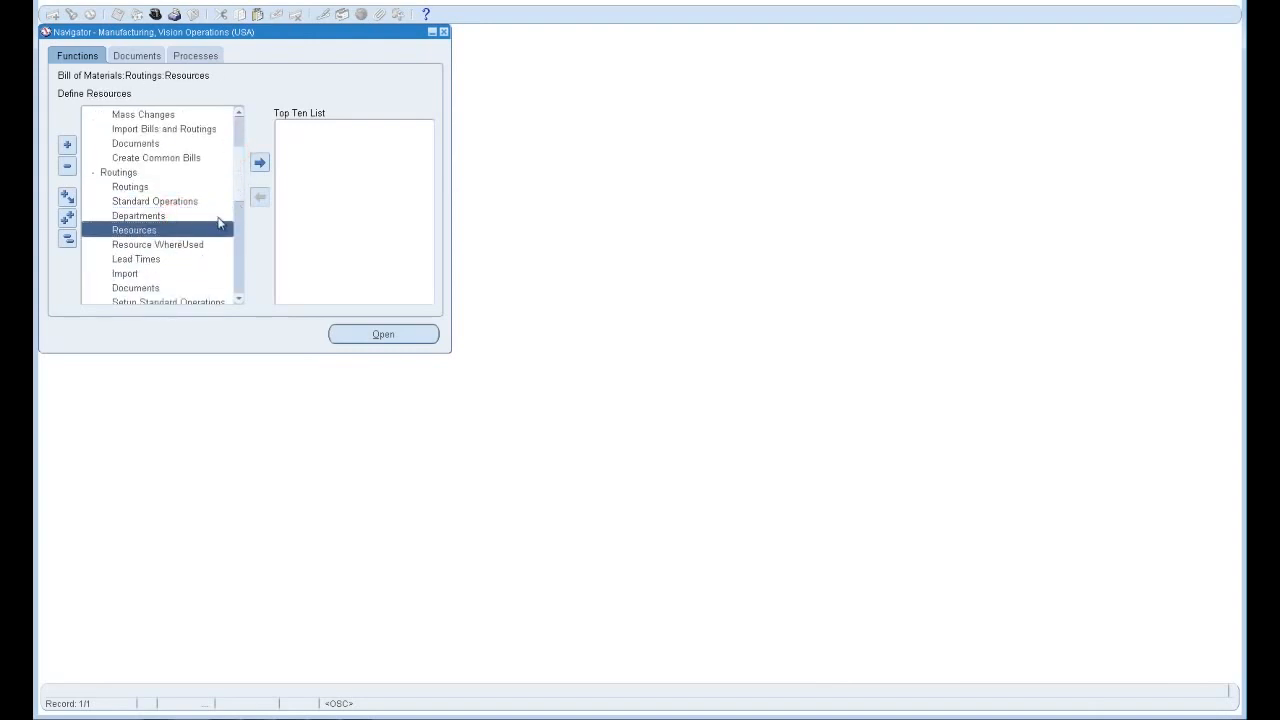
left_click_drag(240, 187, 241, 155)
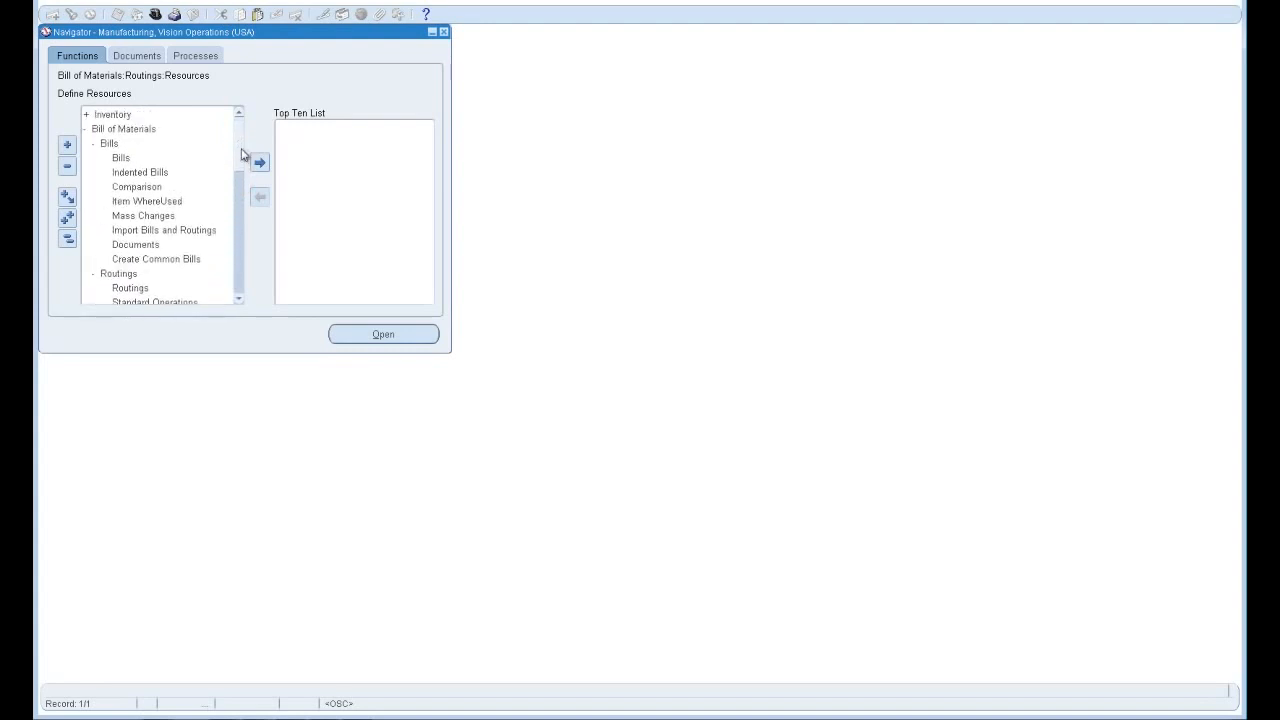